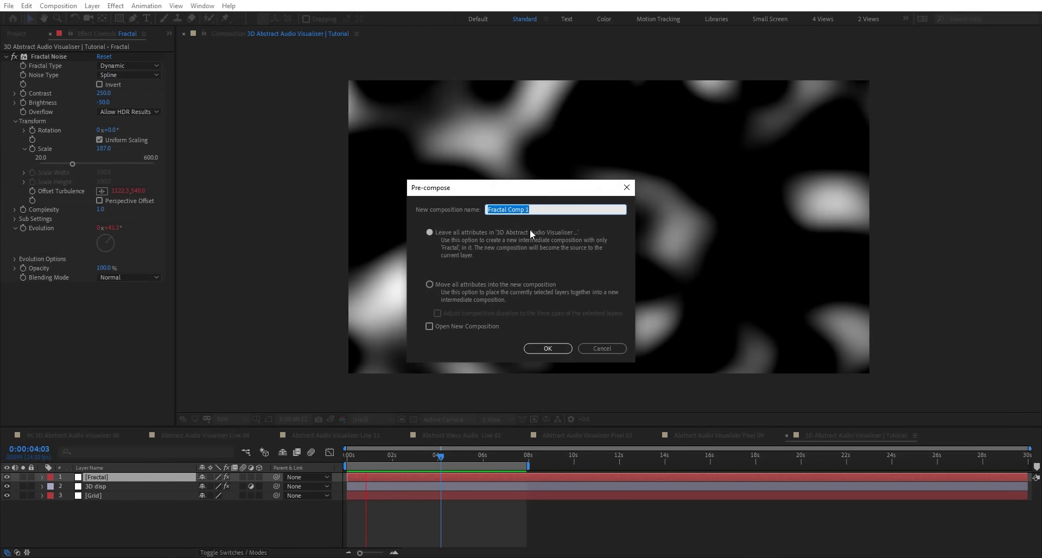
Pre-compose the Fractal layer as Map with all attributes moved into the new composition, and place it below the Grid layer
left_click(430, 284)
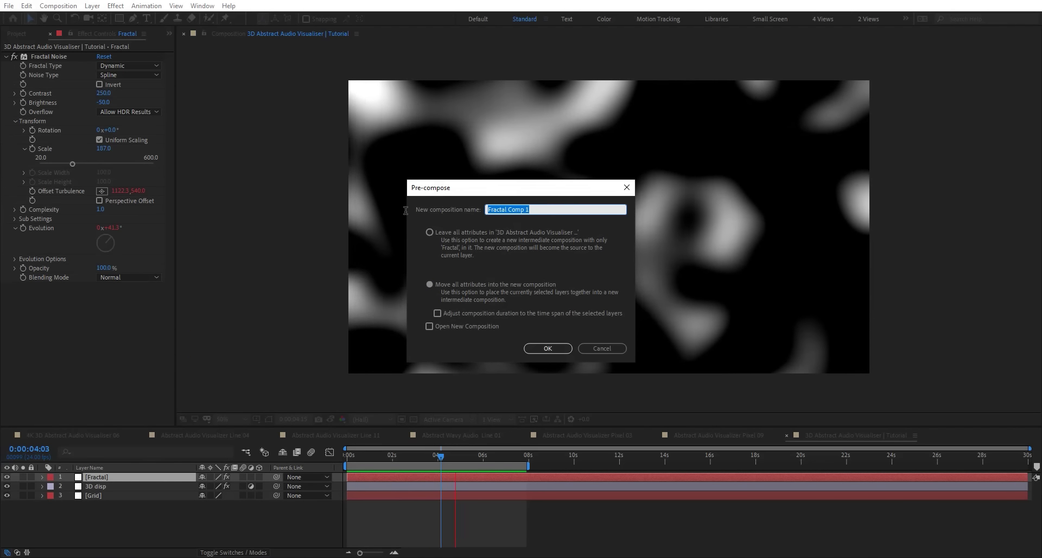
type("Map")
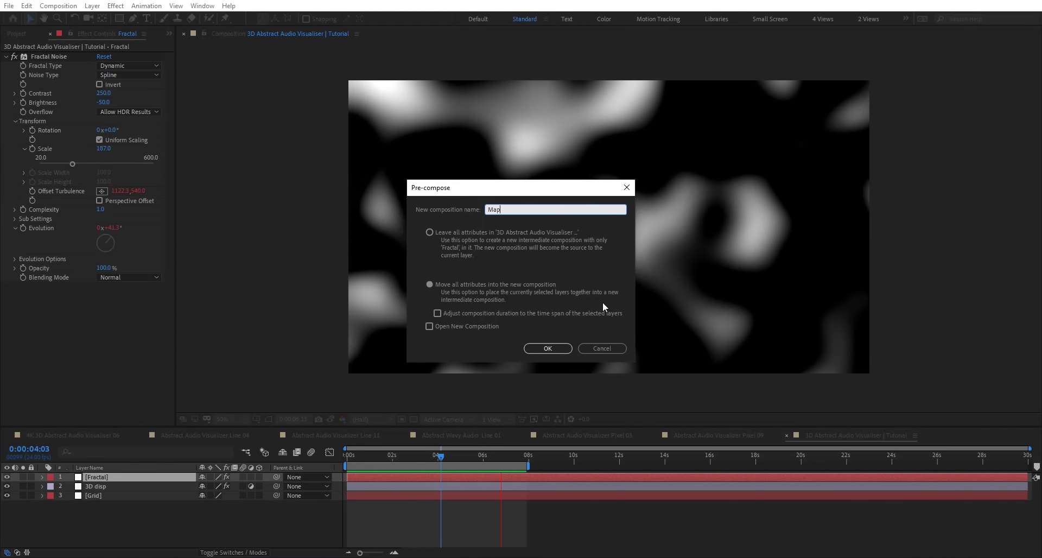
left_click(545, 349)
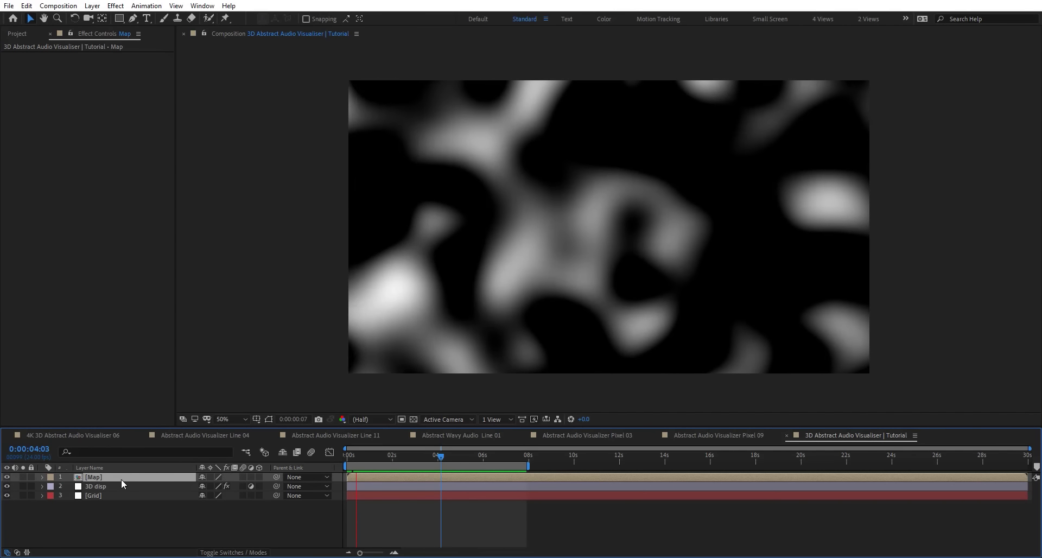
left_click_drag(121, 478, 113, 509)
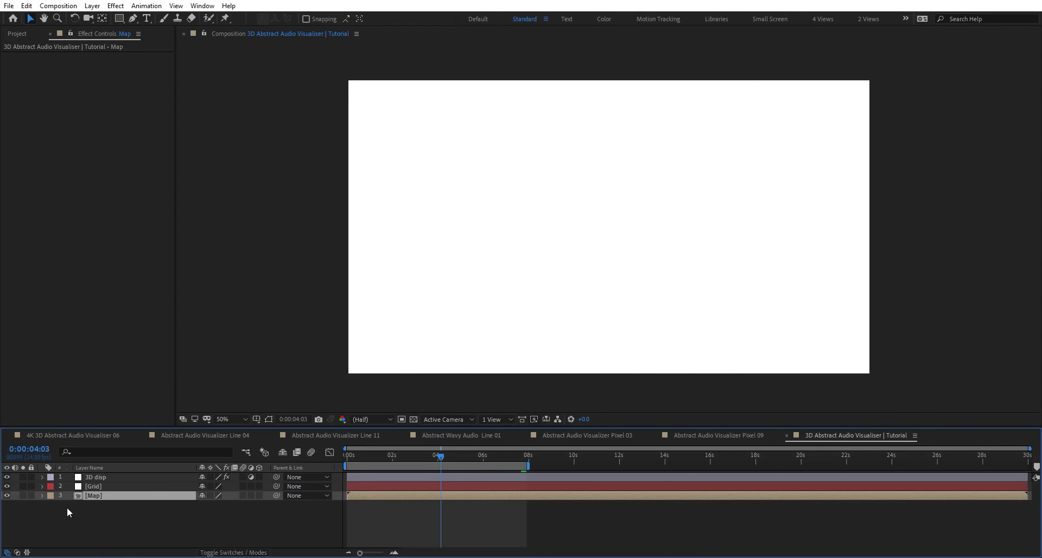
Hide the Map layer and assign it as Gradient Layer 1 in the 3D disp layer's Card Dance effect
left_click(97, 478)
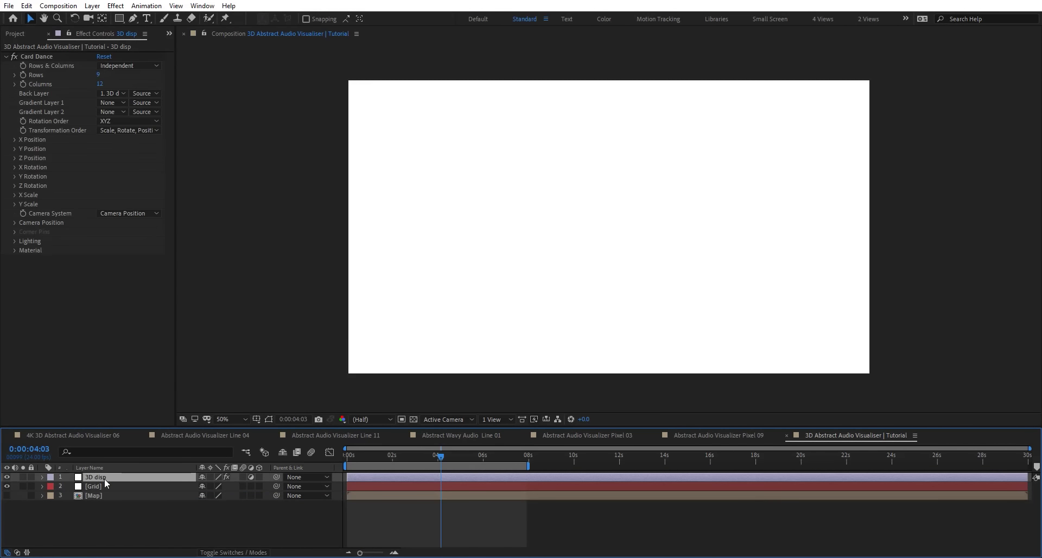
left_click(114, 104)
left_click(135, 155)
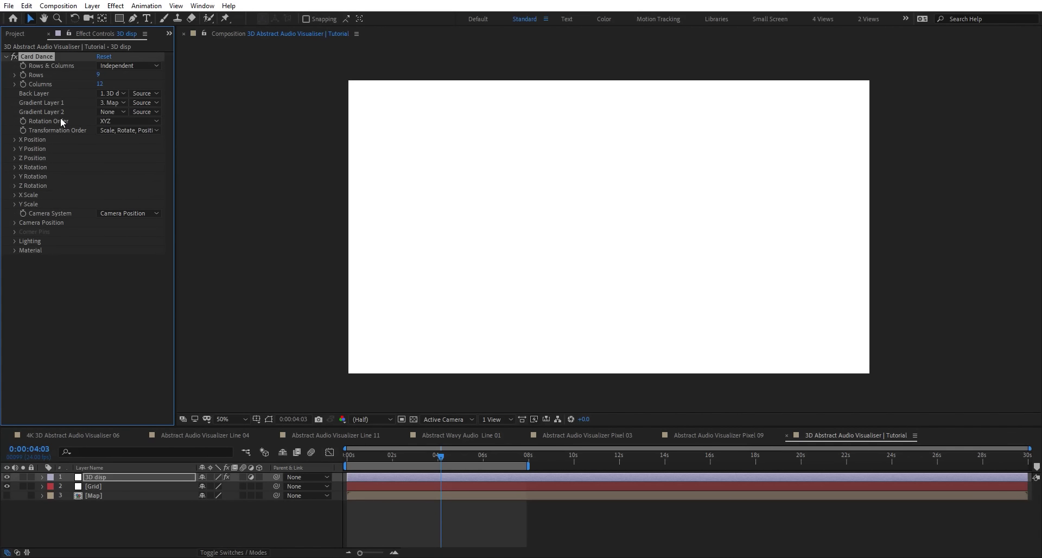
Set the Card Dance effect to 100 rows and 50 columns
left_click(99, 75)
type("100")
key("Return")
left_click(100, 84)
type("50")
key("Return")
Set the Card Dance Z Position source to Intensity 1 and preview the displacement over time
left_click(15, 159)
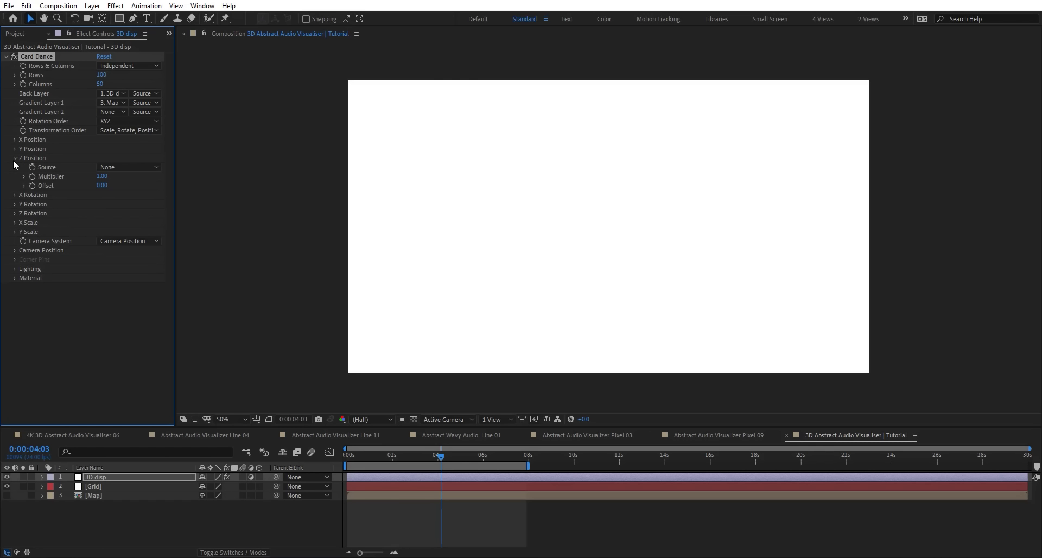
left_click(124, 166)
left_click(128, 192)
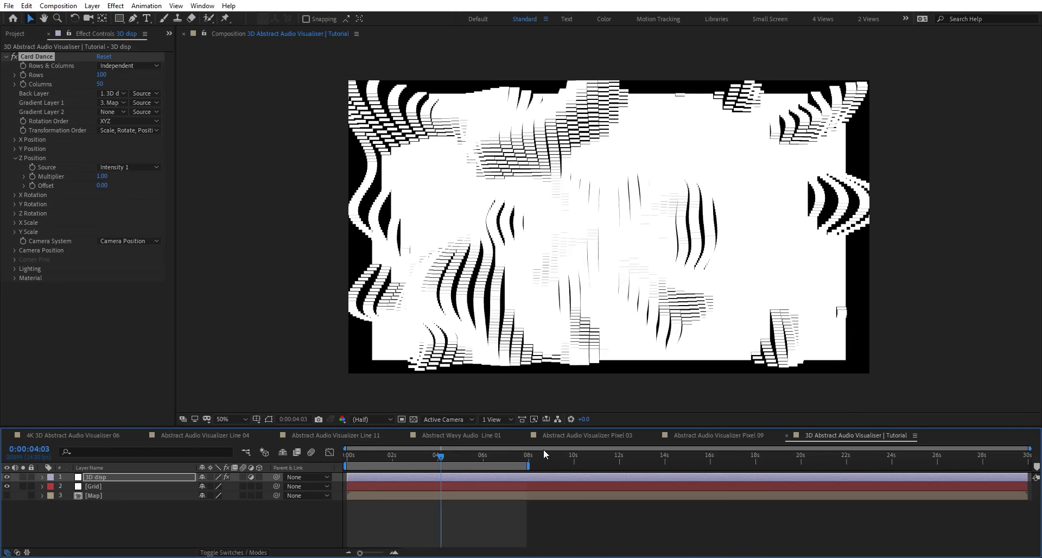
mouse_move(438, 464)
left_mouse_down()
mouse_move(529, 460)
mouse_move(406, 466)
mouse_move(451, 452)
left_mouse_up()
Apply the Venetian Blinds effect to the Grid layer
left_click(106, 486)
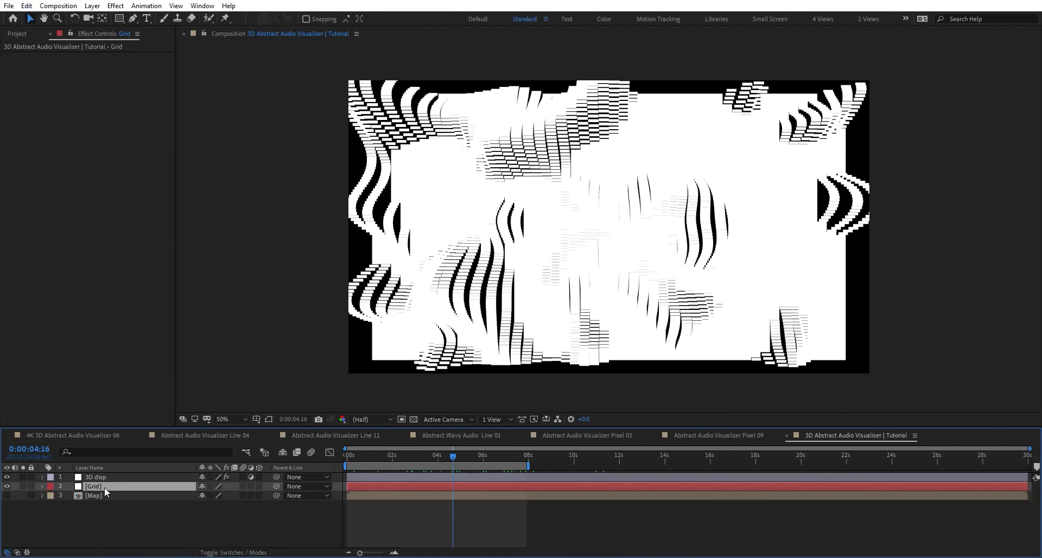
key("ctrl+space")
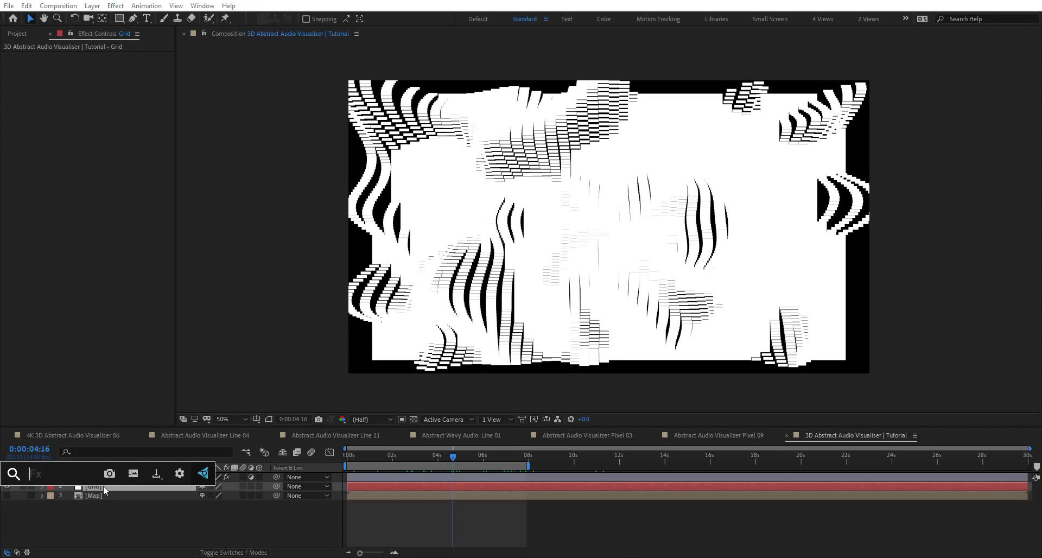
type("ven")
key("Up")
key("Return")
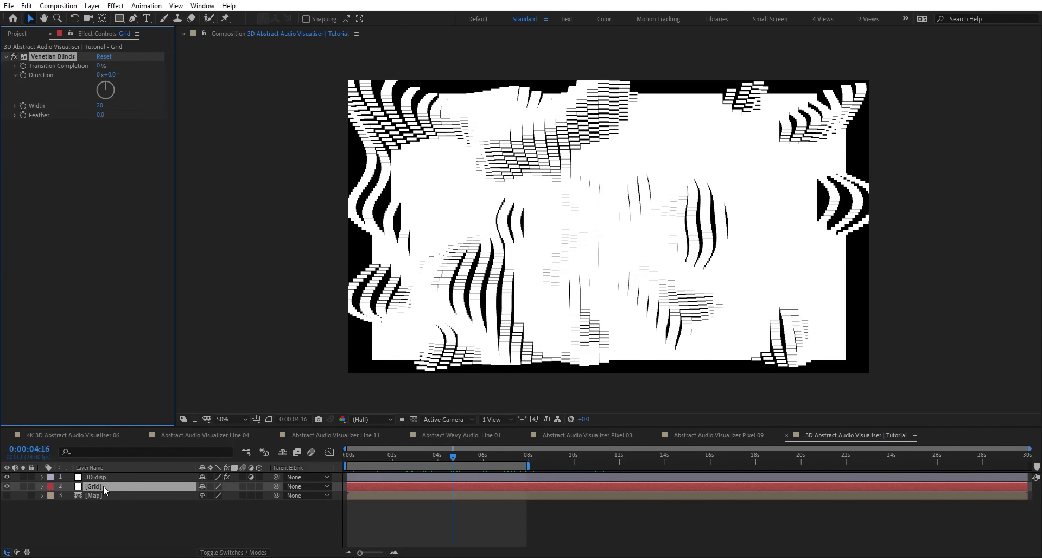
Set the Venetian Blinds Transition Completion to 80% and preview the displaced lines over time
left_click(99, 68)
type("50")
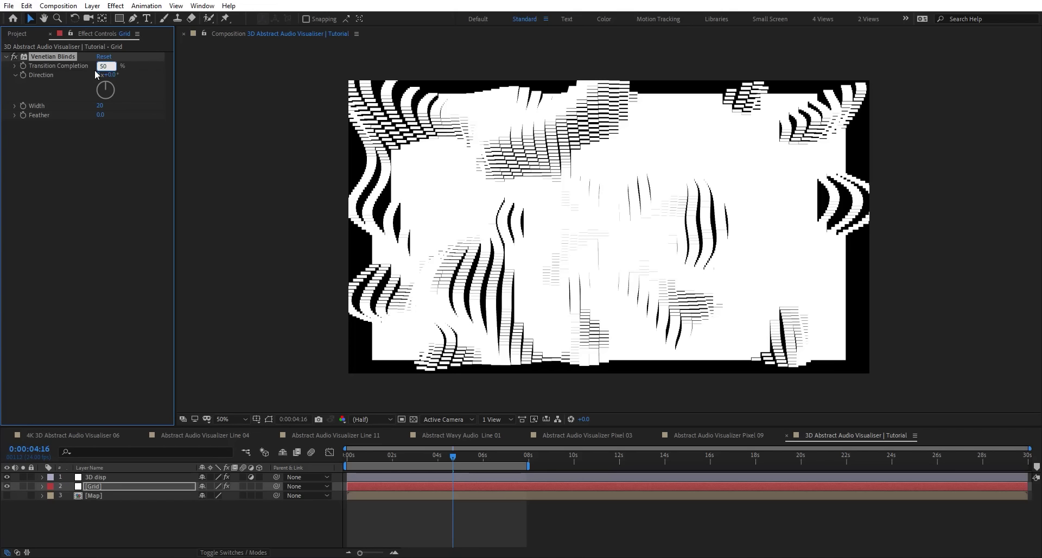
key("BackSpace")
key("BackSpace")
type("8")
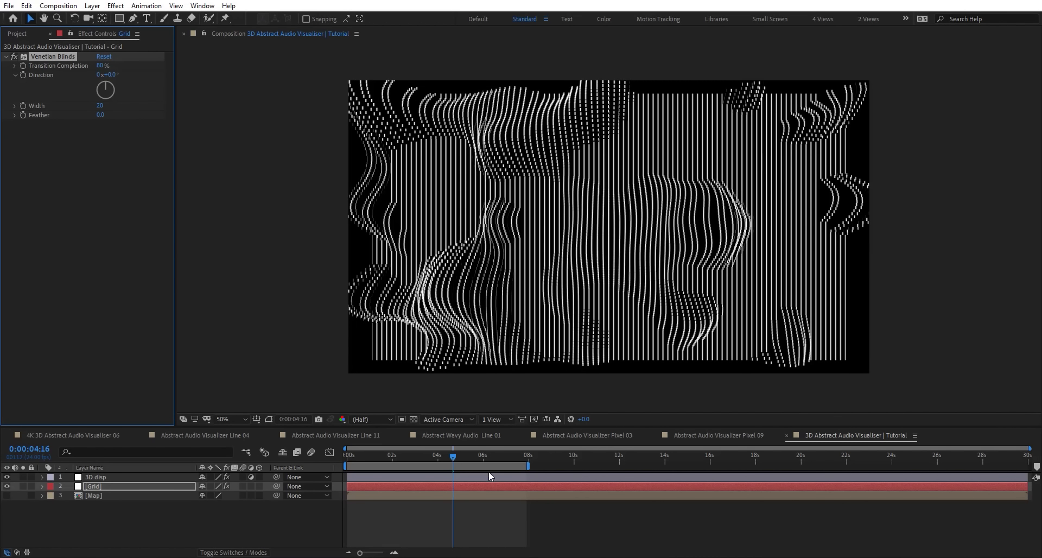
left_click_drag(465, 457, 492, 460)
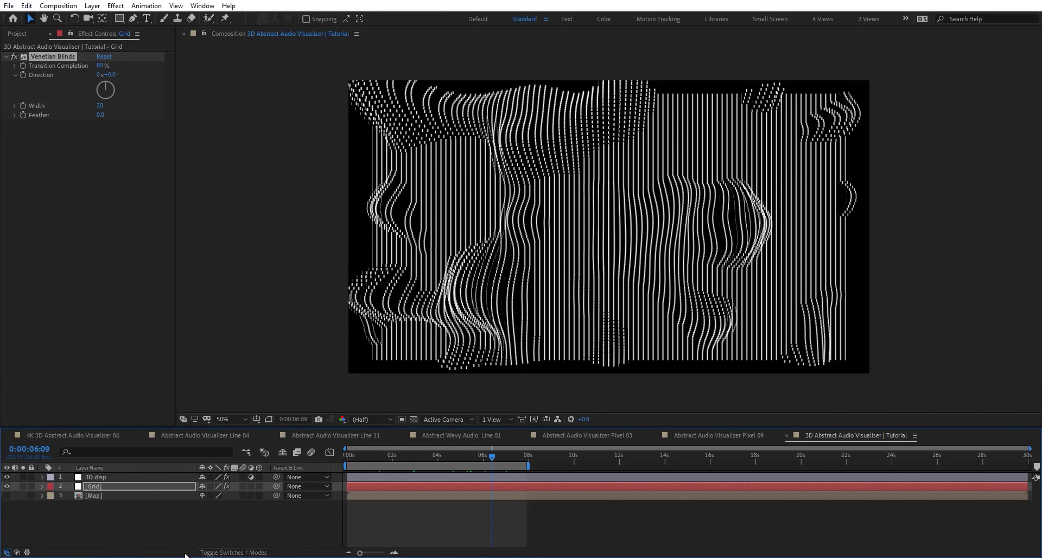
Add a new camera as the topmost layer of the composition
right_click(242, 524)
mouse_move(309, 405)
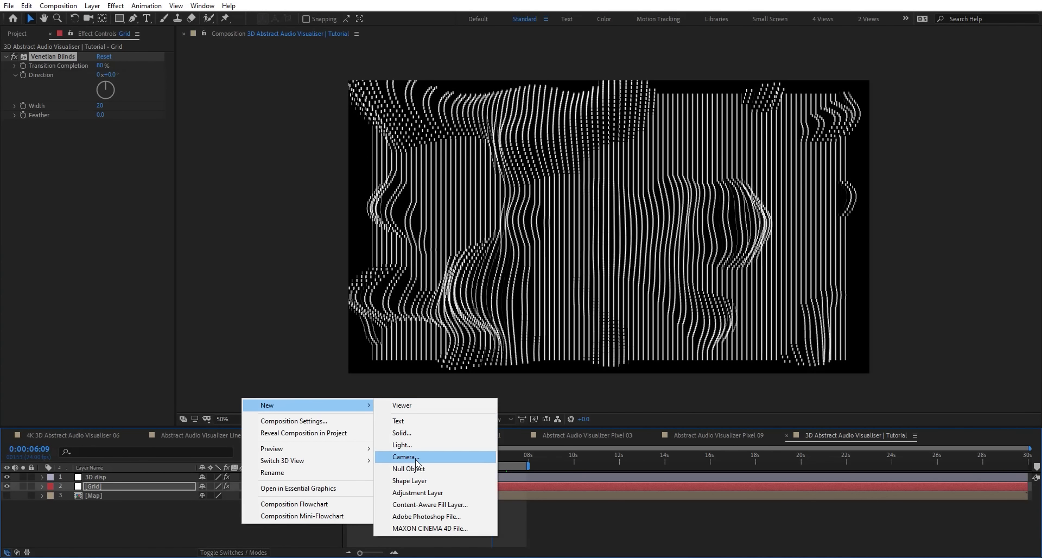
left_click(415, 461)
left_click_drag(144, 483, 144, 475)
Set the 3D disp layer's Card Dance camera system to Comp Camera and move the camera closer to the grid
left_click(117, 486)
left_click(130, 242)
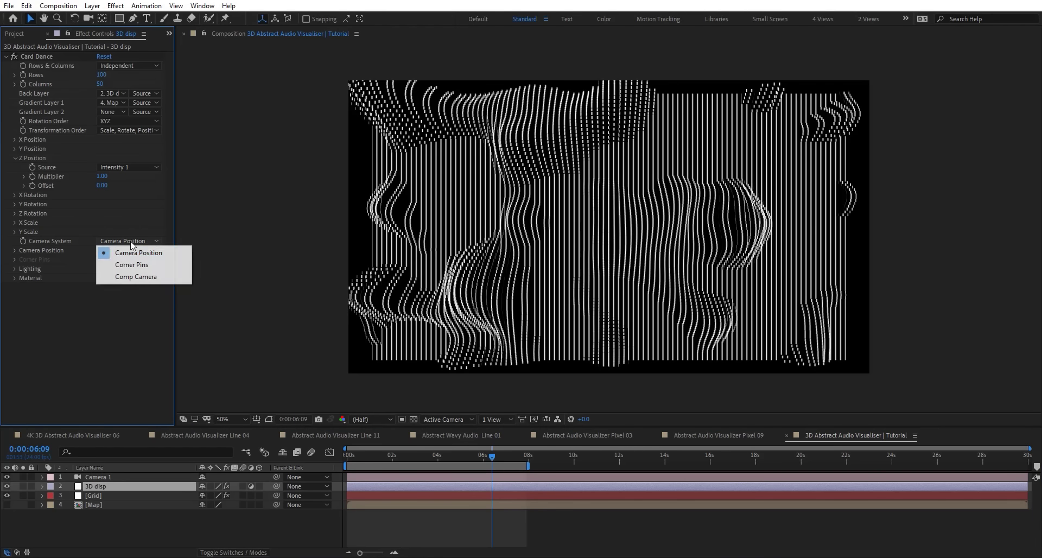
left_click(134, 277)
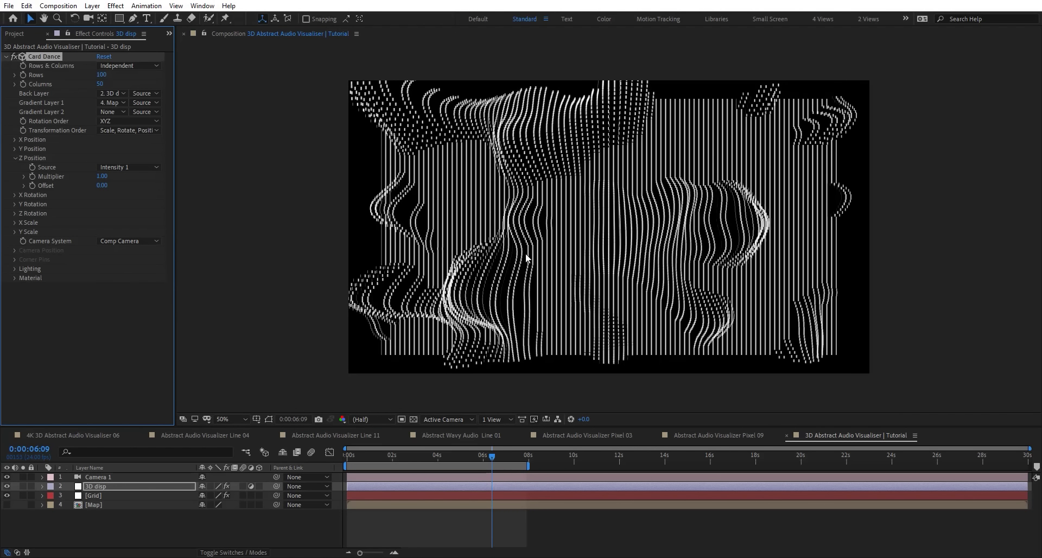
key("c")
left_click_drag(563, 239, 604, 175)
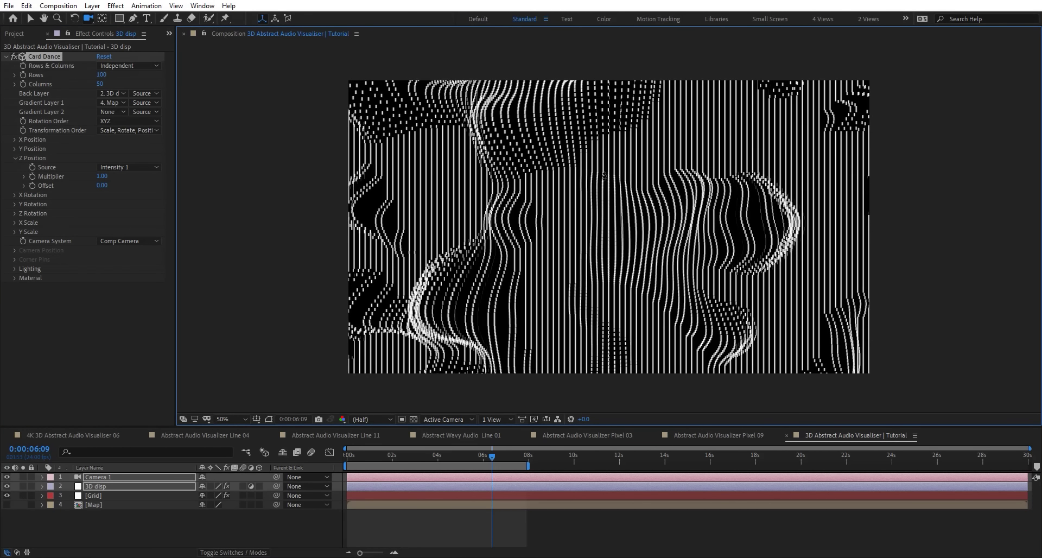
Create an orbit null for Camera 1
right_click(150, 476)
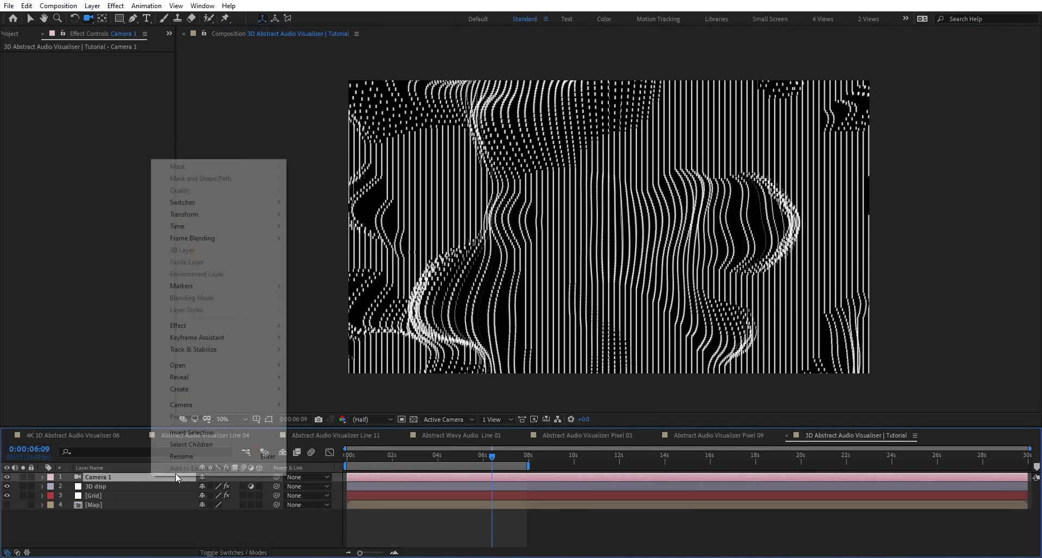
mouse_move(243, 404)
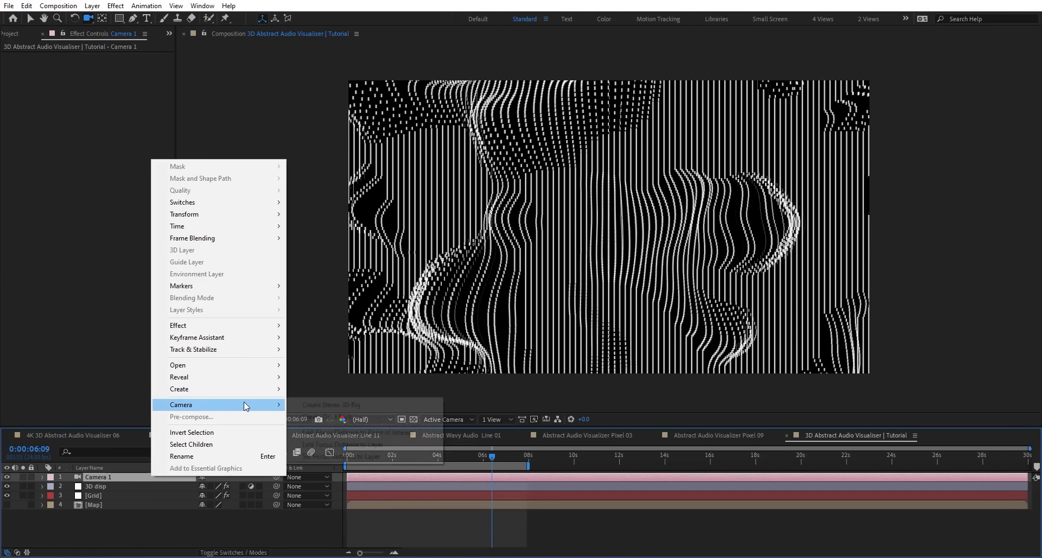
left_click(347, 417)
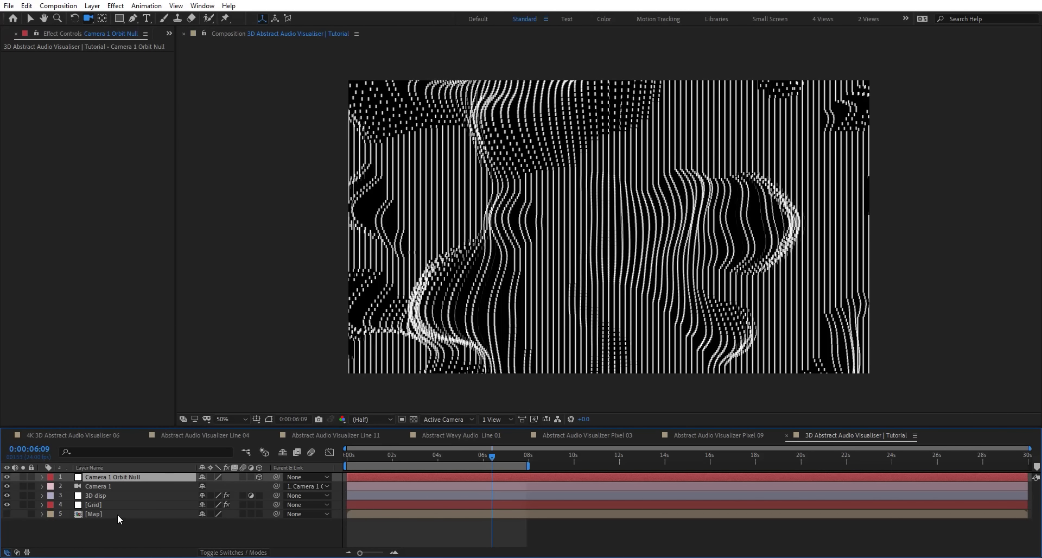
Set the orbit null's X Rotation to 58°, pull the camera back to frame the grid, and preview the animation
key("r")
left_click_drag(214, 498, 245, 496)
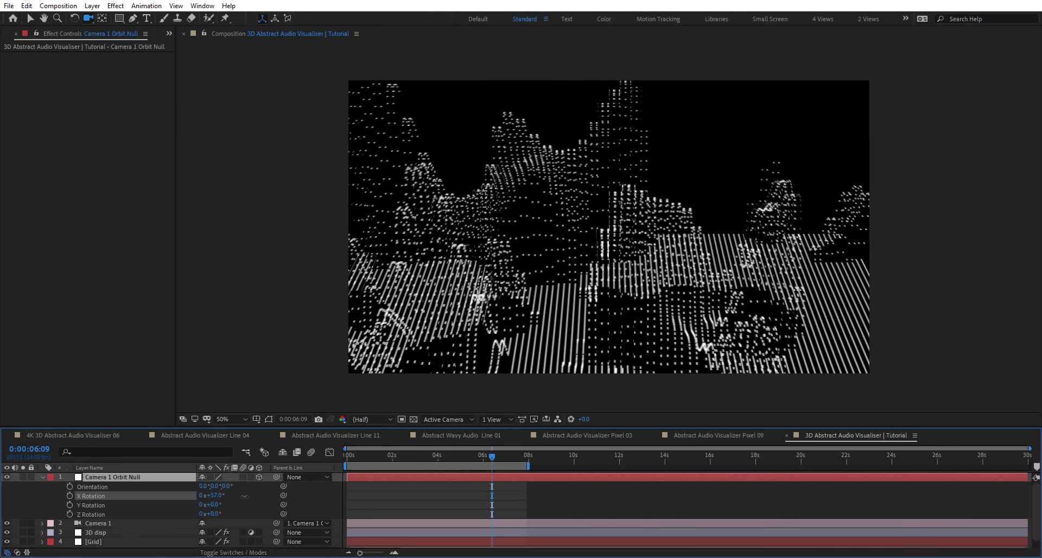
left_click_drag(612, 226, 624, 280)
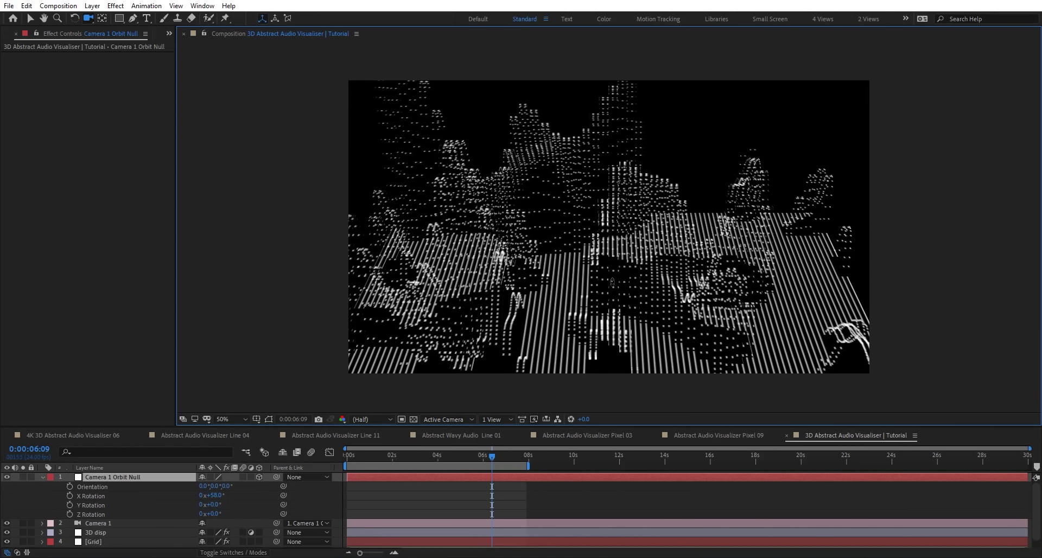
left_click(401, 467)
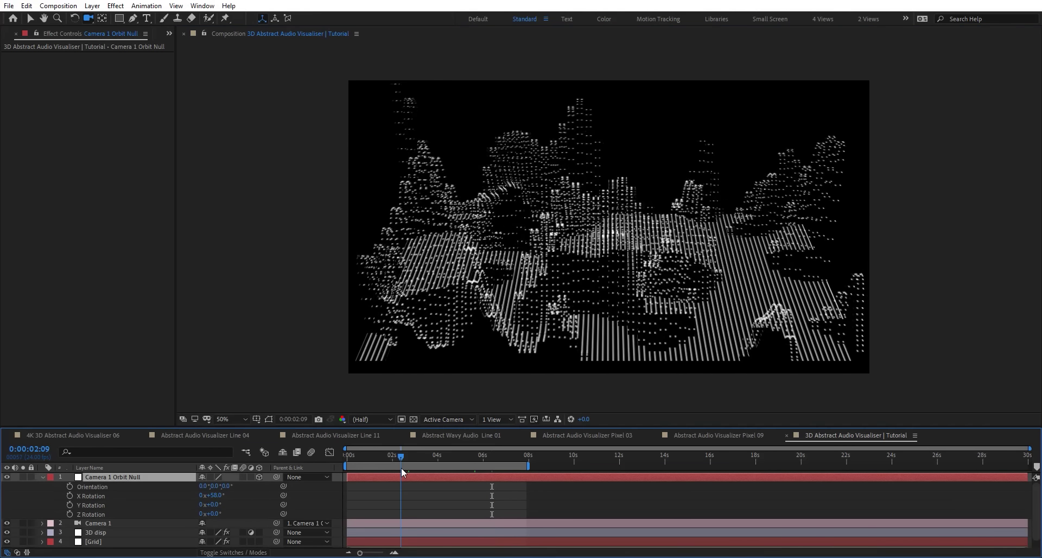
left_click_drag(402, 467, 473, 466)
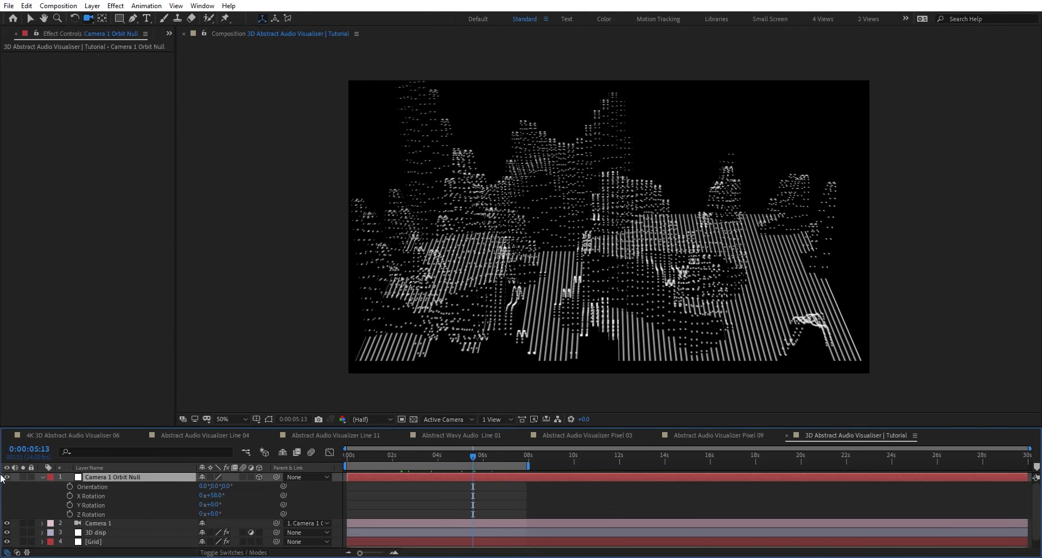
Open the Map composition and add a white solid named Audio above the Fractal layer
left_click(43, 477)
double_click(99, 512)
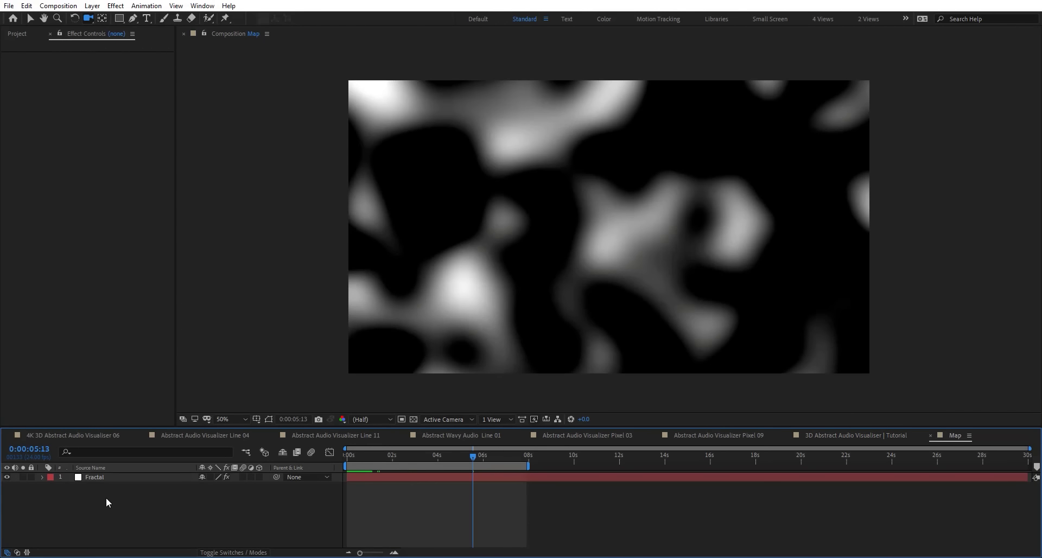
key("ctrl+alt+y")
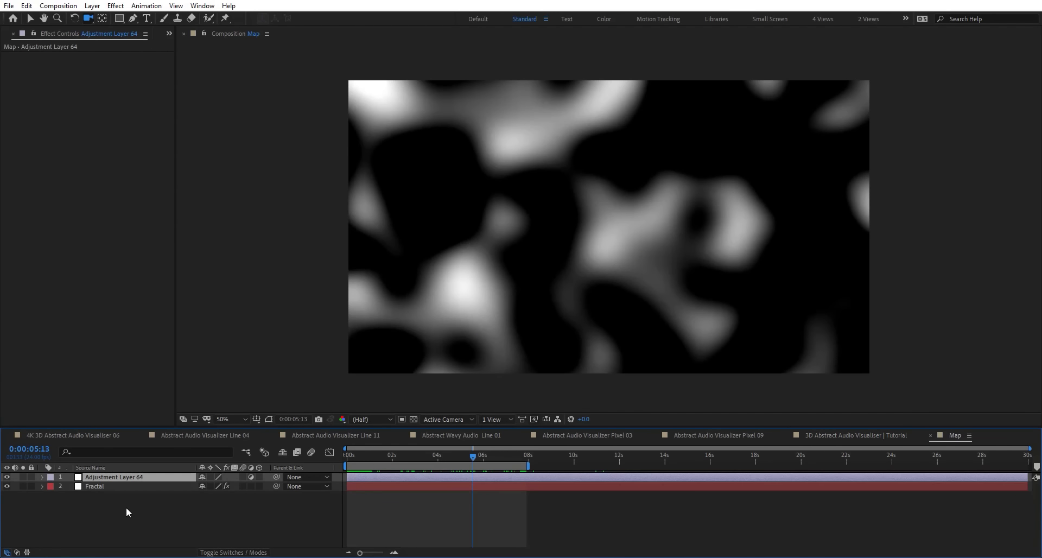
key("ctrl+z")
key("ctrl+y")
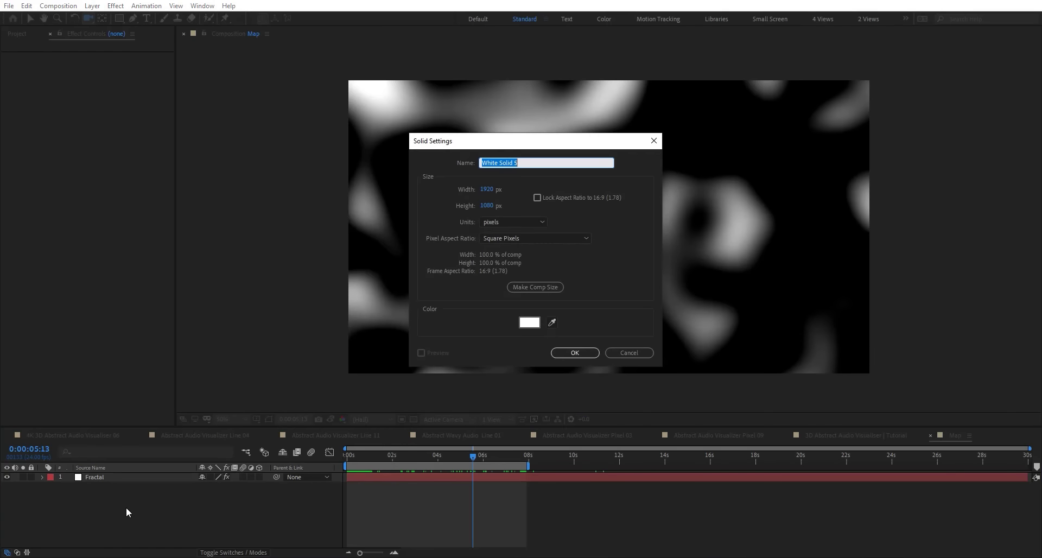
type("Audio")
key("Return")
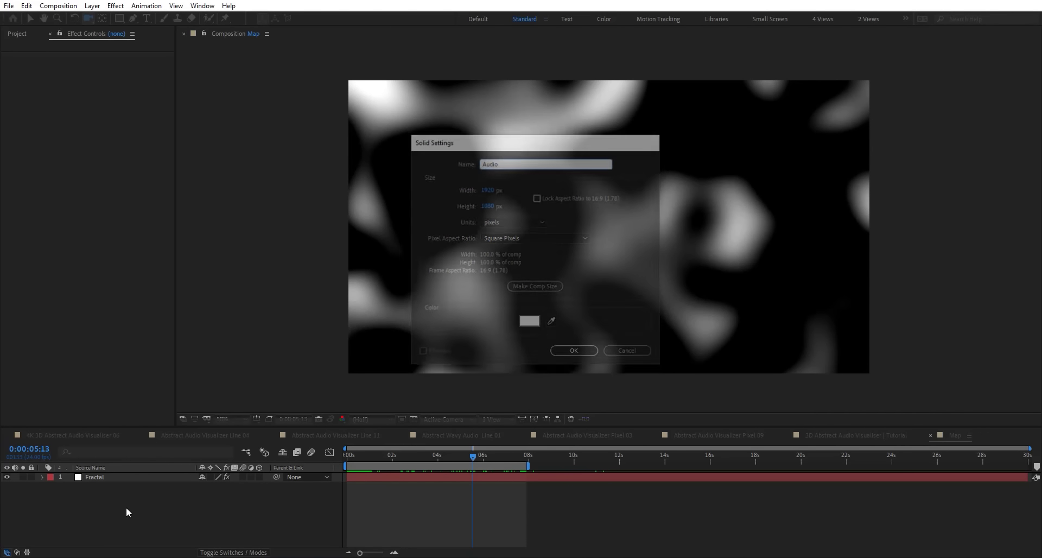
Apply the Audio Spectrum effect to the Audio solid
key("ctrl+space")
type("aud")
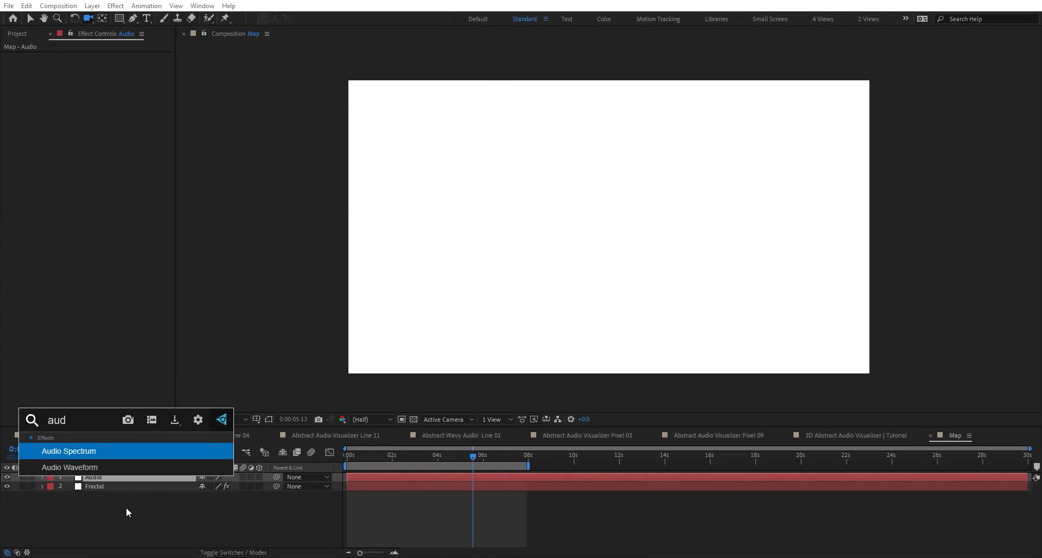
left_click(116, 453)
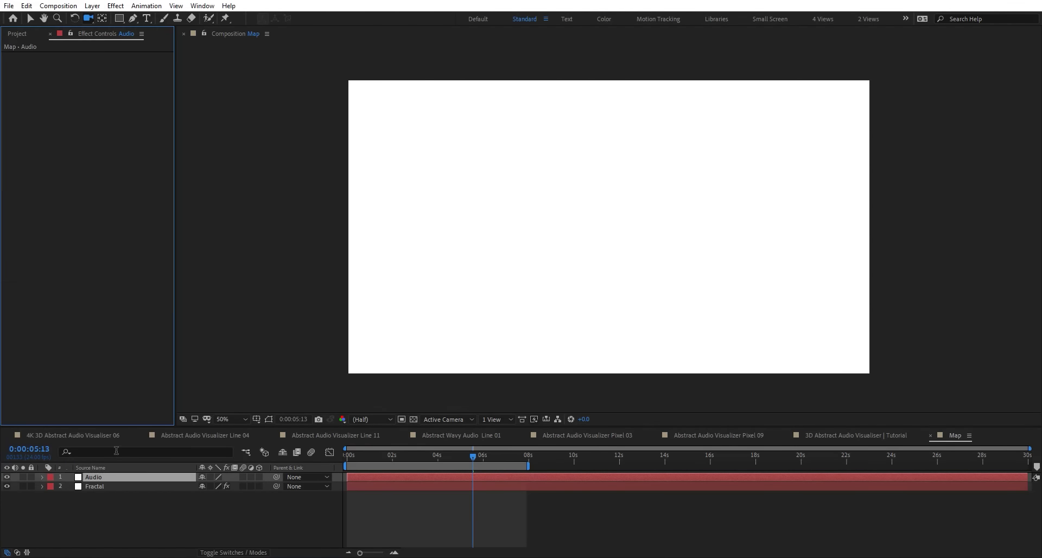
Check the contents of the project's Audio composition and add it to the Map composition below the Fractal layer
left_click(23, 33)
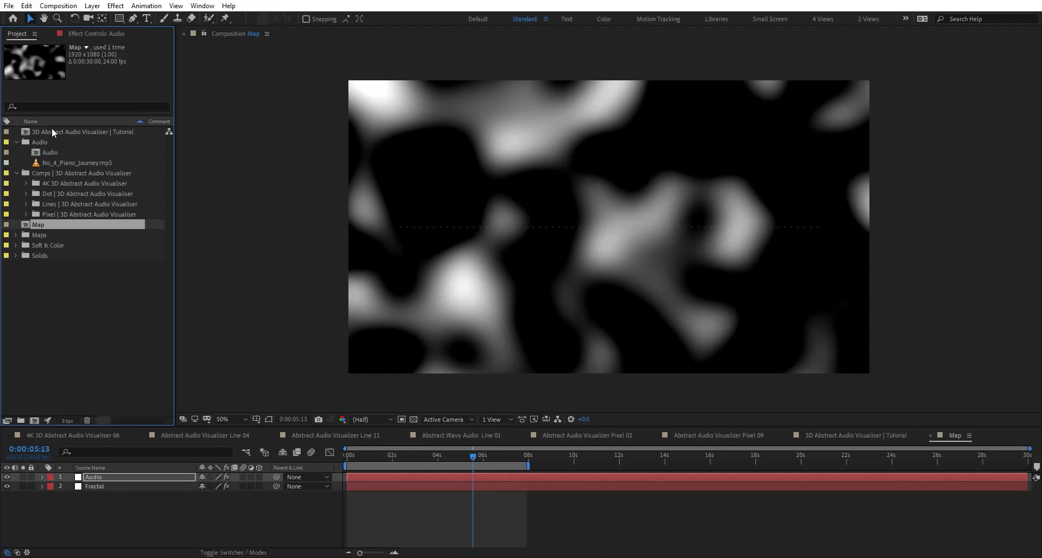
left_click(68, 159)
double_click(67, 153)
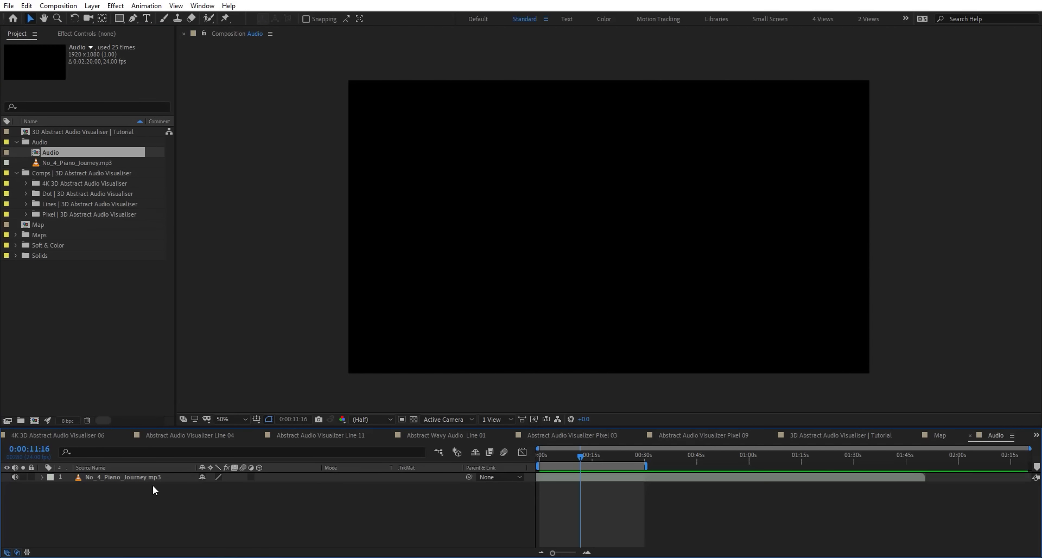
left_click(970, 435)
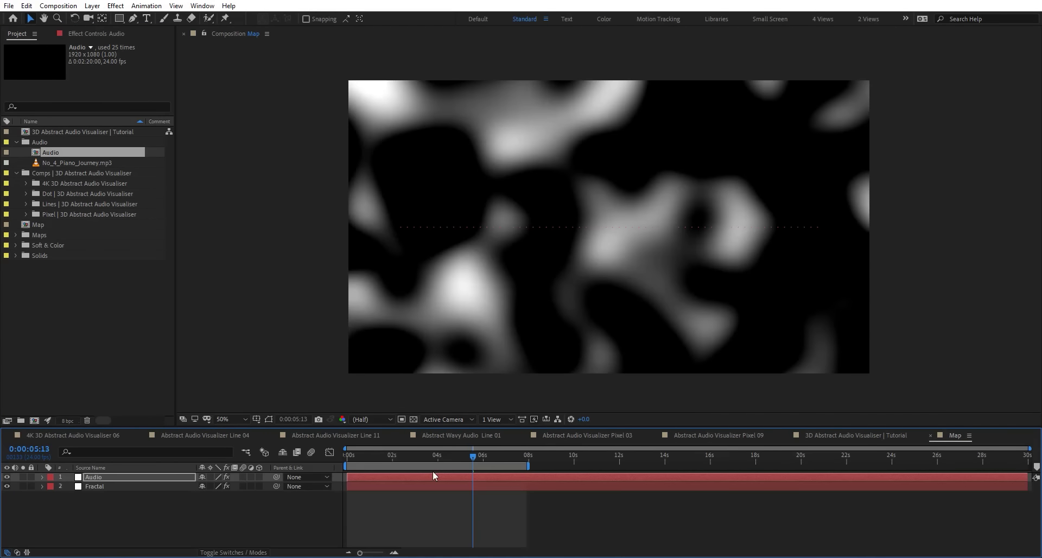
left_click_drag(70, 148, 83, 496)
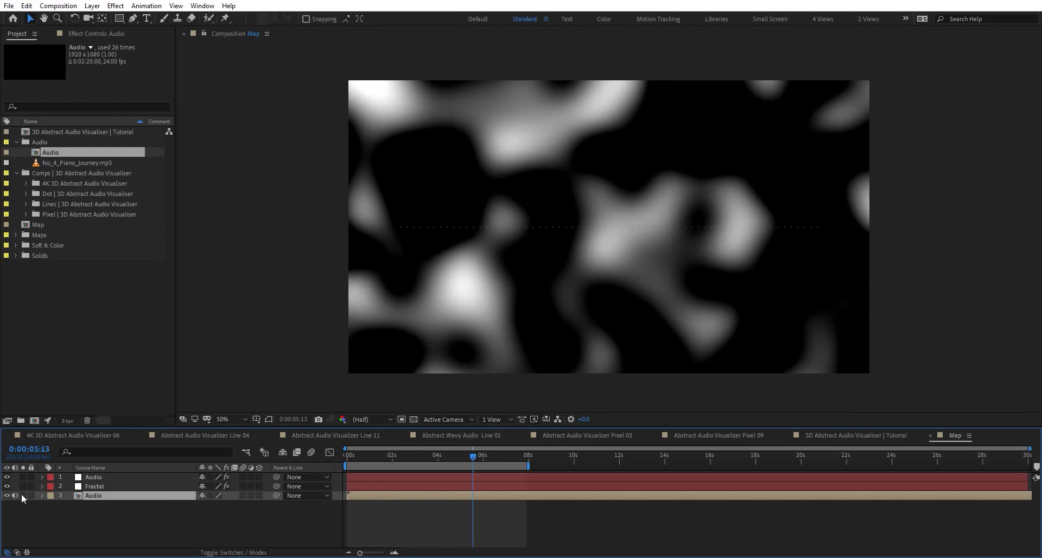
Set the Audio solid's Audio Spectrum to read the third layer, Audio, and solo the solid
left_click(94, 477)
left_click(79, 33)
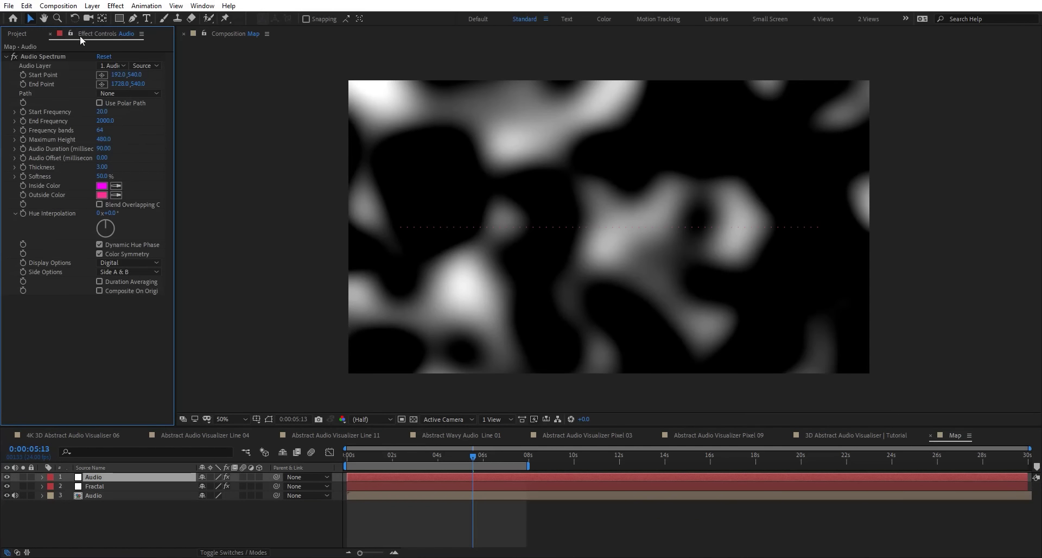
left_click(108, 65)
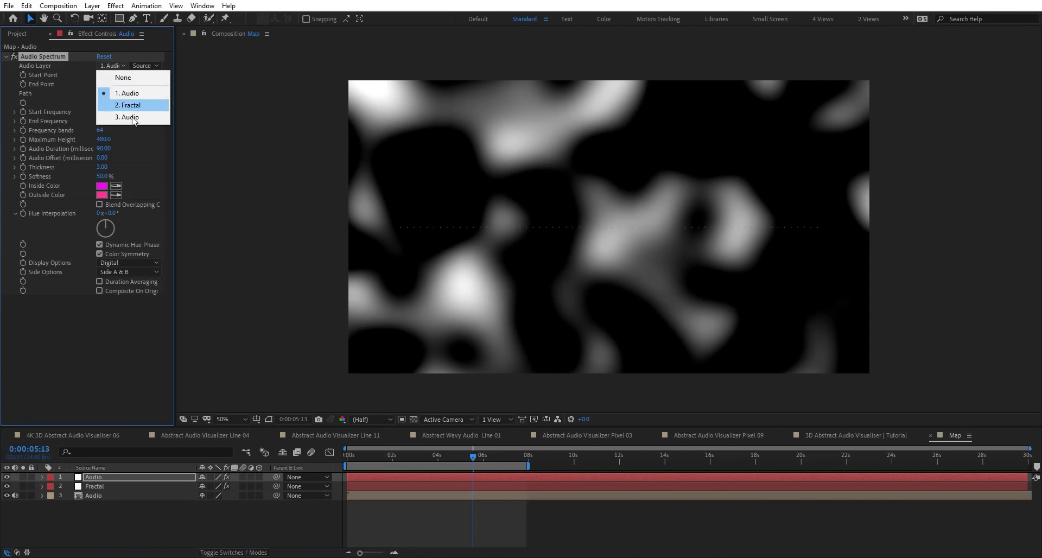
left_click(133, 118)
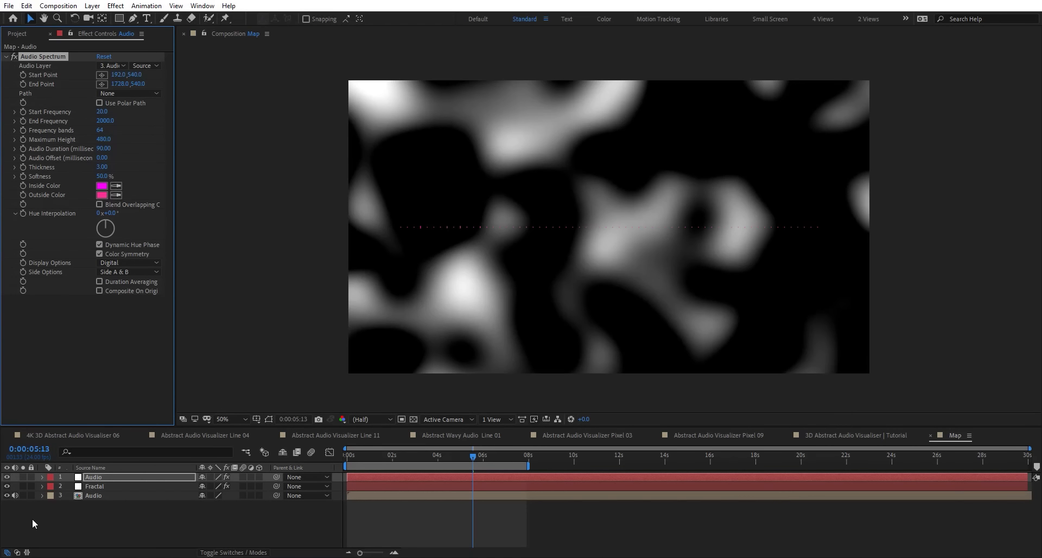
left_click(23, 477)
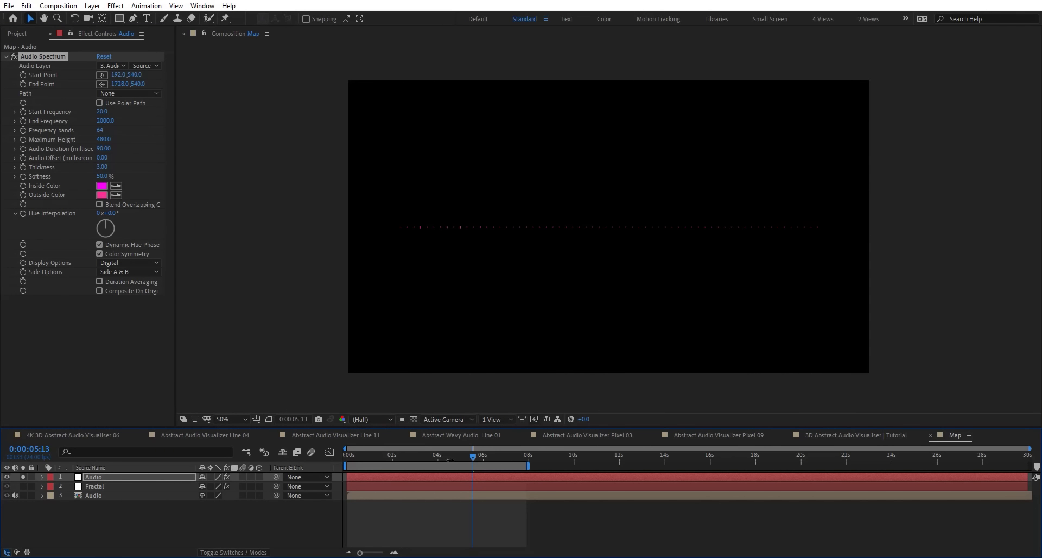
Set the Audio Spectrum's Maximum Height to 7150 and Frequency bands to 757, checking the height at several times
mouse_move(497, 458)
left_mouse_down()
mouse_move(607, 467)
mouse_move(511, 460)
left_mouse_up()
left_click(103, 139)
type("3700")
key("Return")
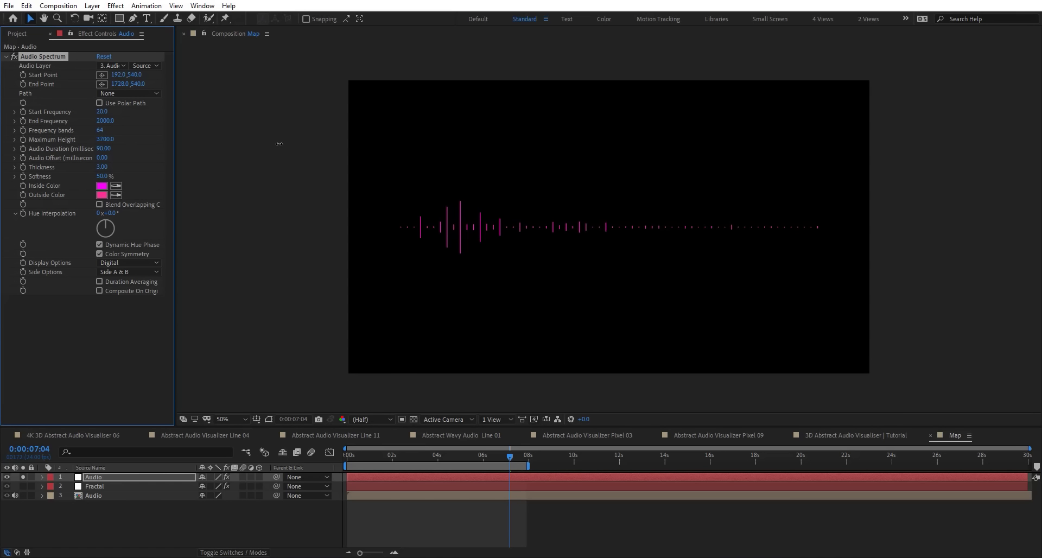
left_click_drag(279, 144, 493, 155)
left_click_drag(520, 458, 737, 496)
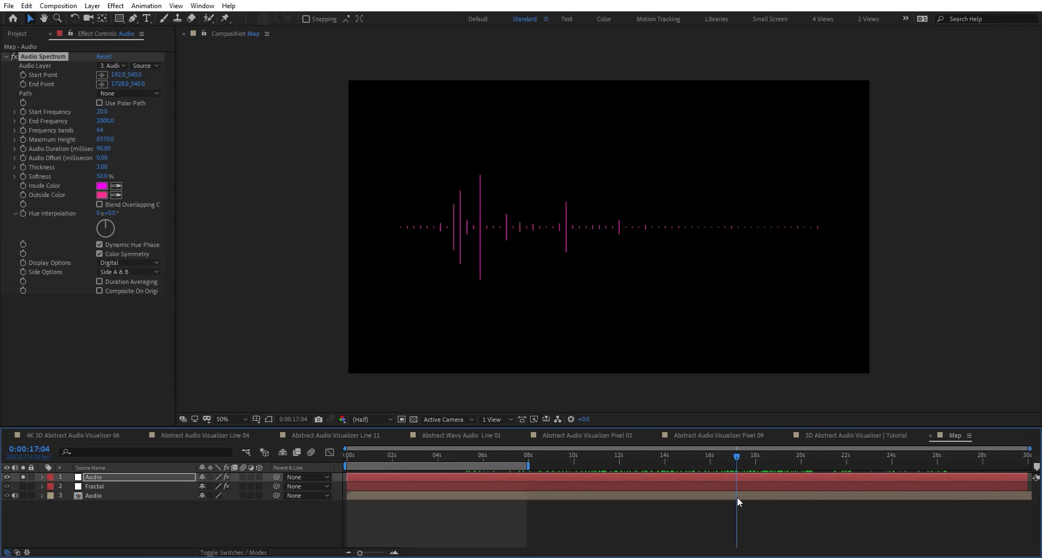
left_click_drag(111, 143, 65, 141)
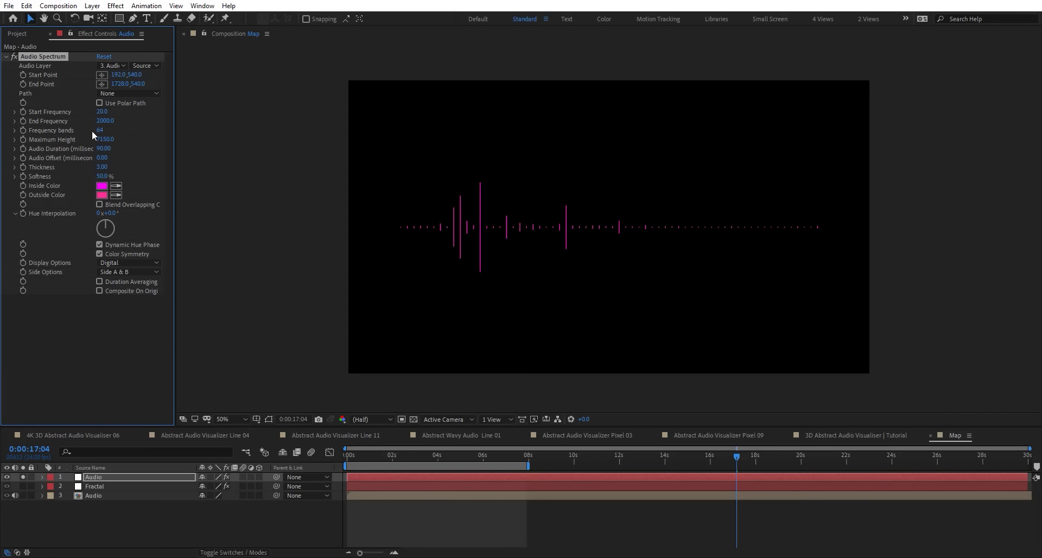
left_click_drag(100, 131, 490, 146)
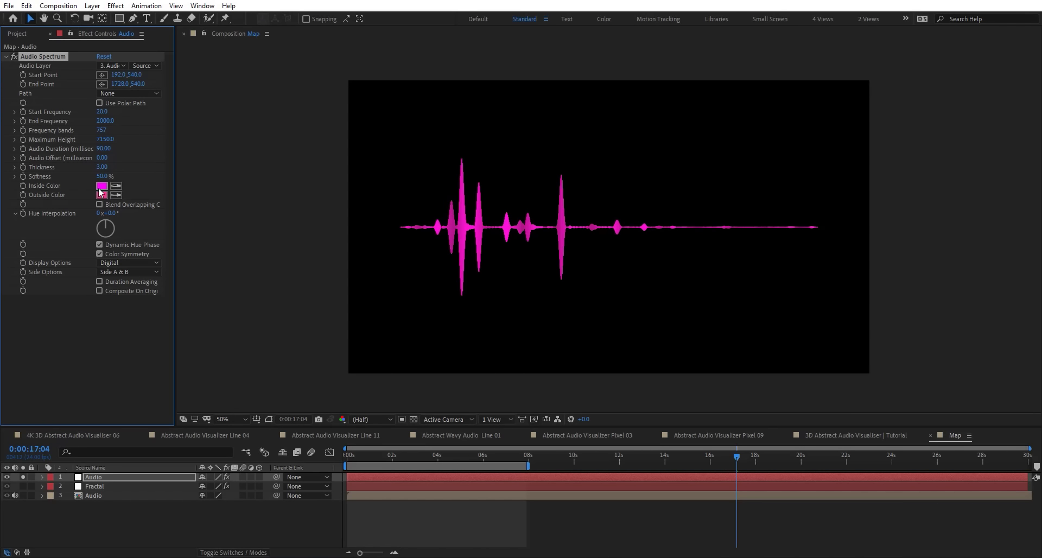
Set the spectrum's Inside Color to white (FFFFFF) and its Outside Color to dark grey (4F4F4F)
left_click(100, 188)
left_click_drag(554, 318, 502, 304)
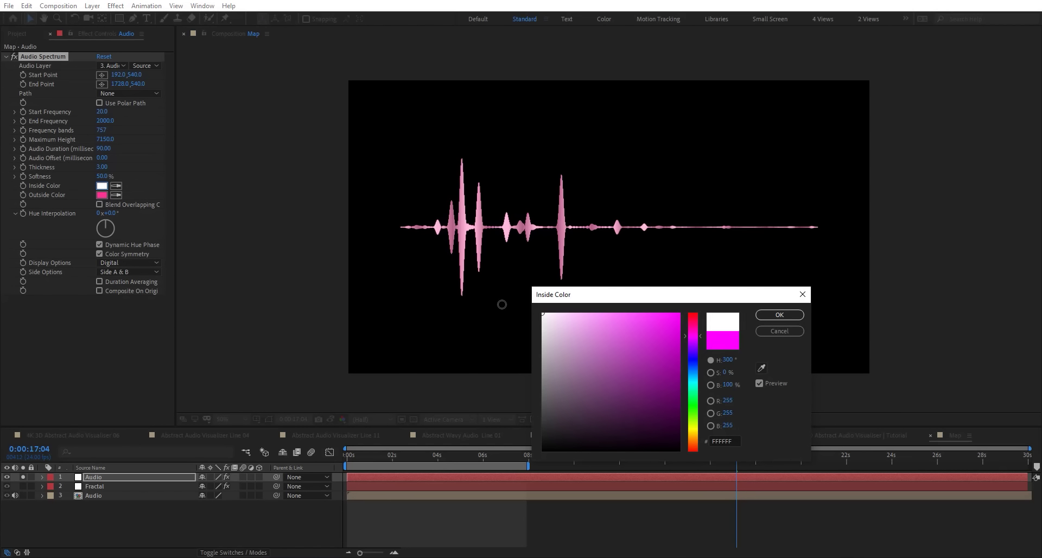
left_click(779, 314)
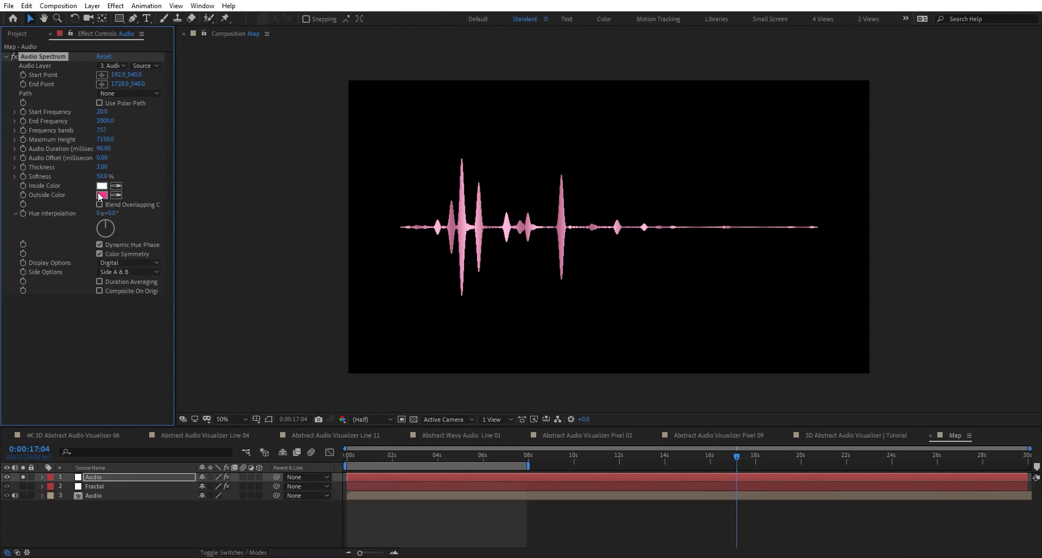
left_click(99, 196)
left_click_drag(561, 388, 461, 408)
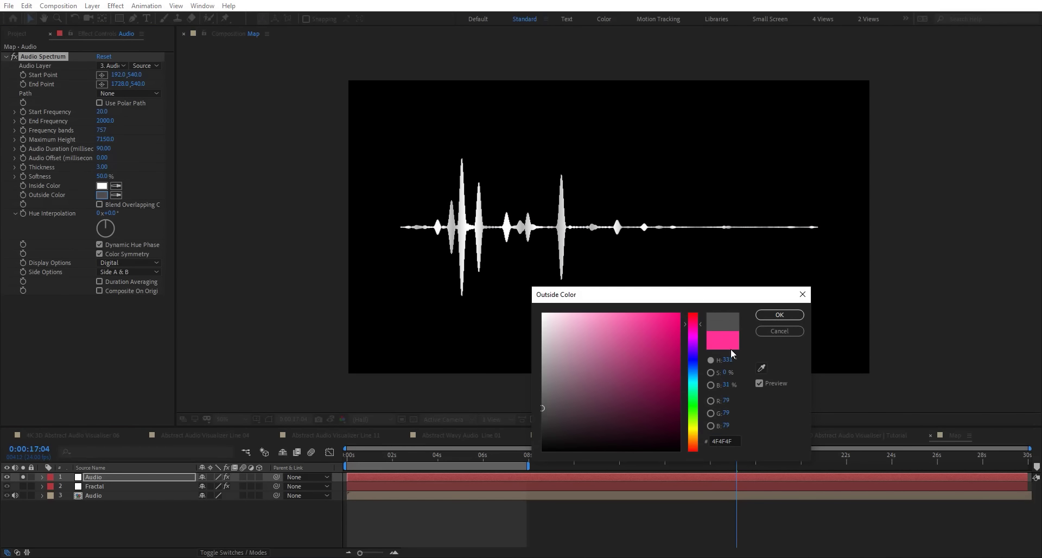
left_click(775, 317)
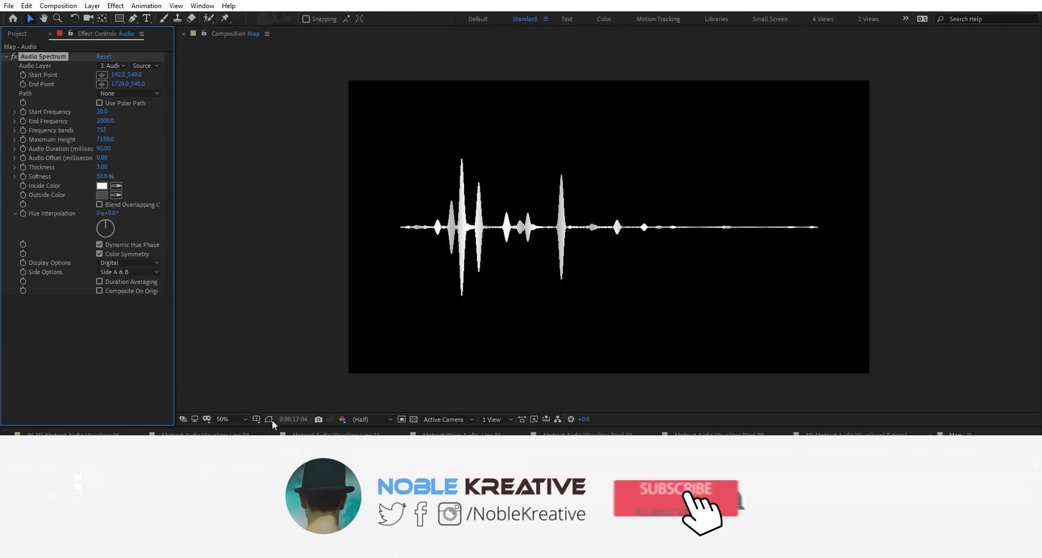
Stretch the spectrum just past both frame edges, with its Start Point at about -26, 540 and End Point at about 1962, 540
left_click(416, 227)
left_click_drag(399, 227, 340, 227)
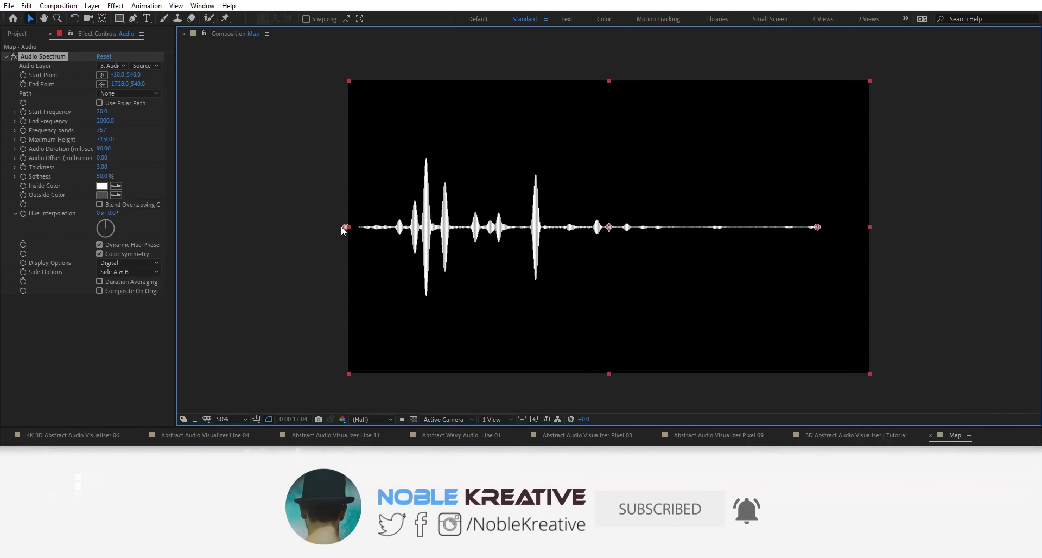
left_click_drag(818, 227, 881, 227)
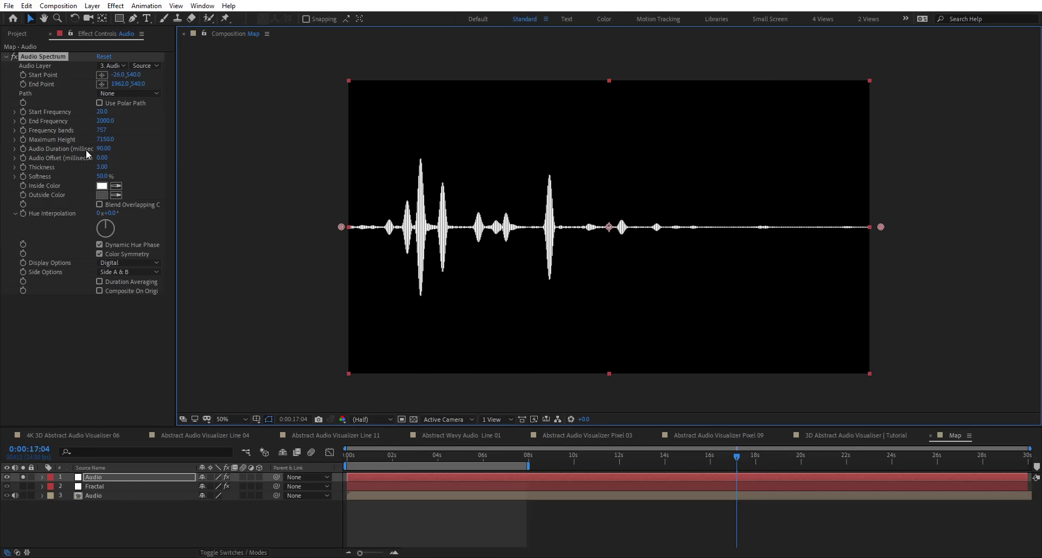
left_click_drag(105, 120, 109, 129)
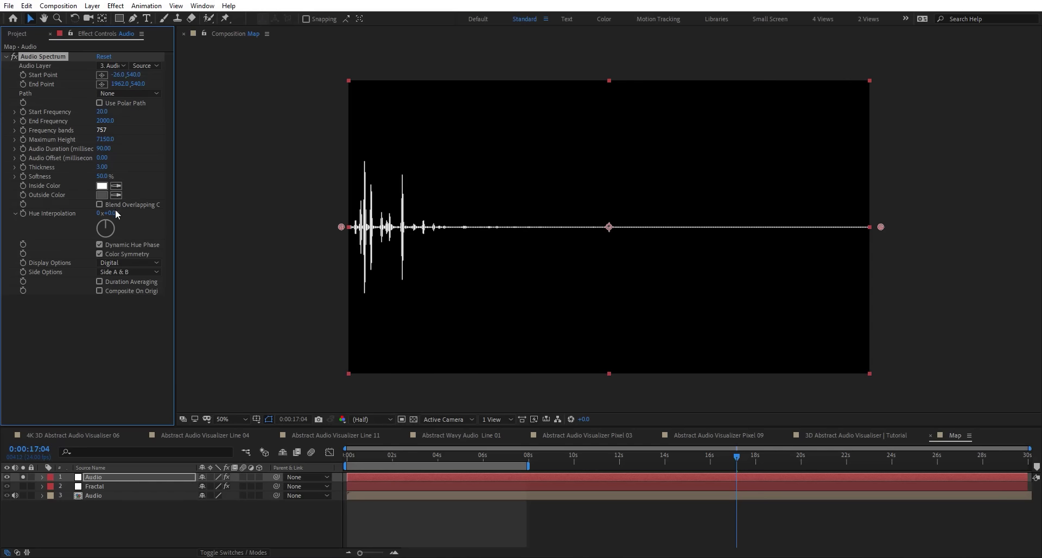
key("Return")
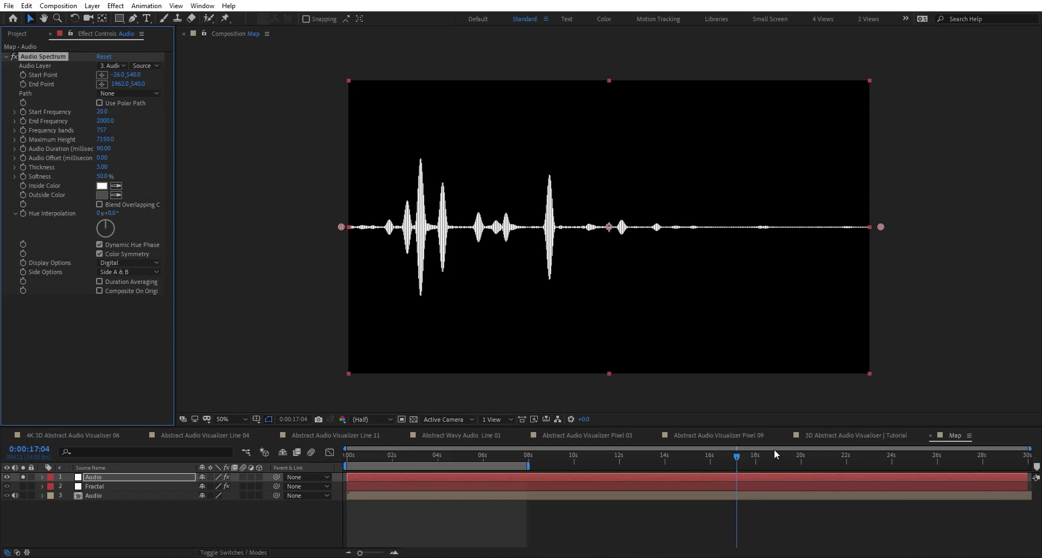
Preview how the spectrum displaces the grid in the 3D Abstract Audio Visualiser | Tutorial composition, and return to the Map composition
left_click(865, 438)
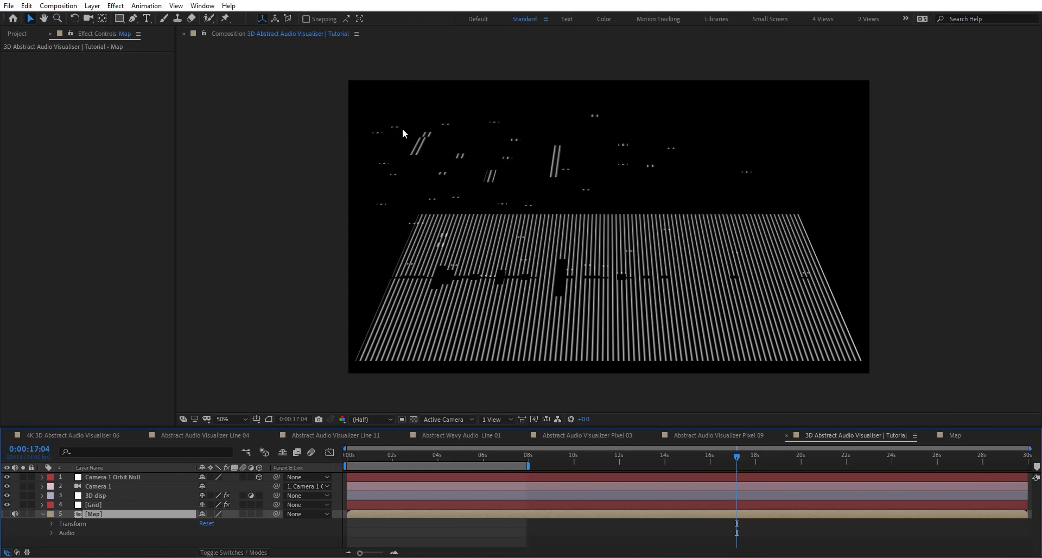
key("space")
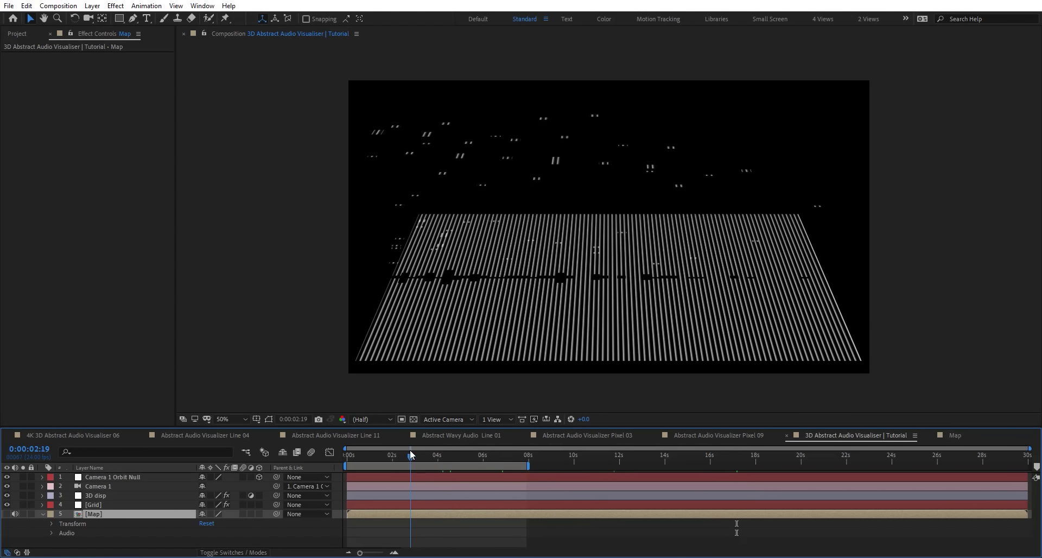
left_click(956, 435)
Apply Fast Box Blur to the Audio solid with a Blur Radius of 30 and Repeat Edge Pixels enabled
key("ctrl+space")
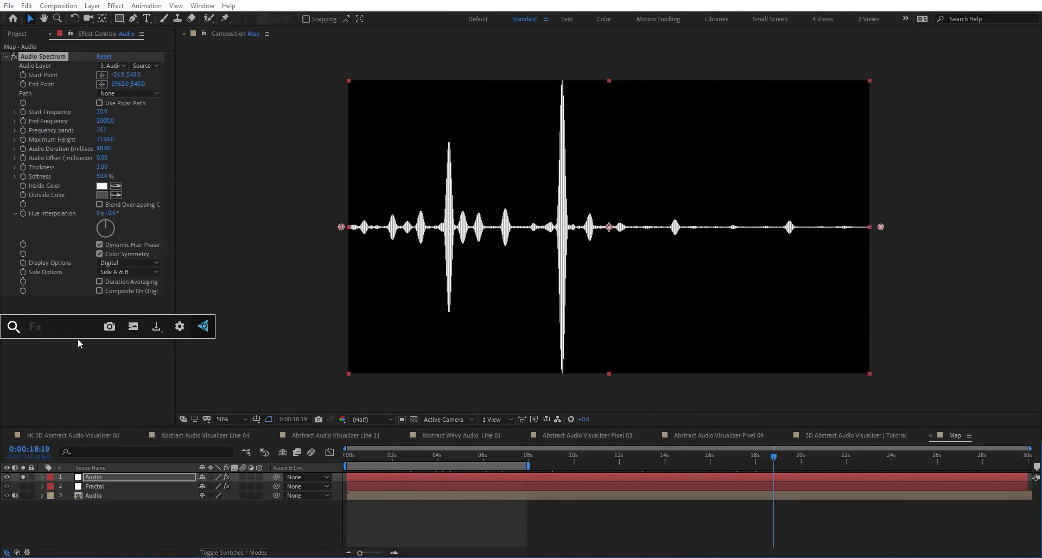
type("fas")
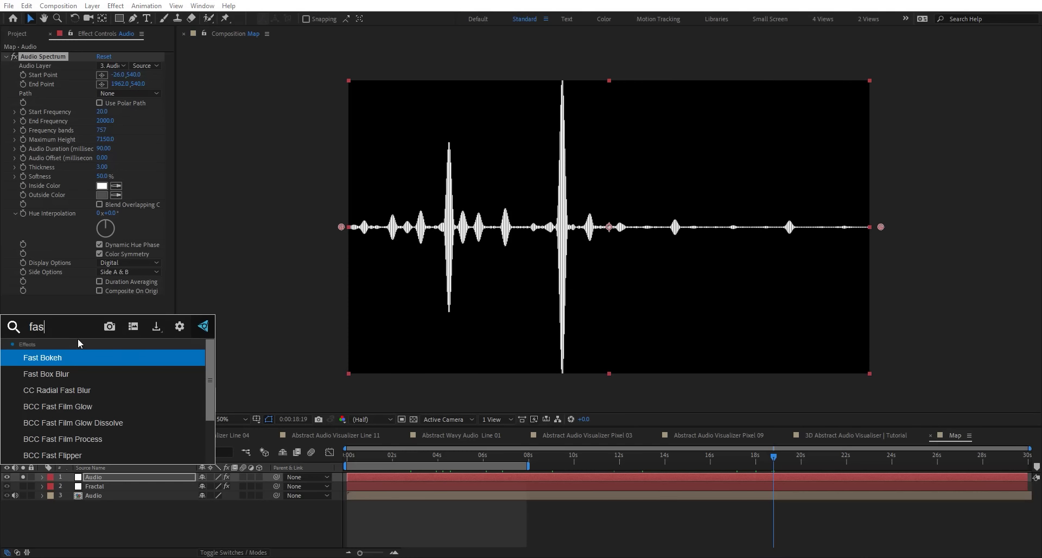
key("Down")
key("Return")
left_click(100, 309)
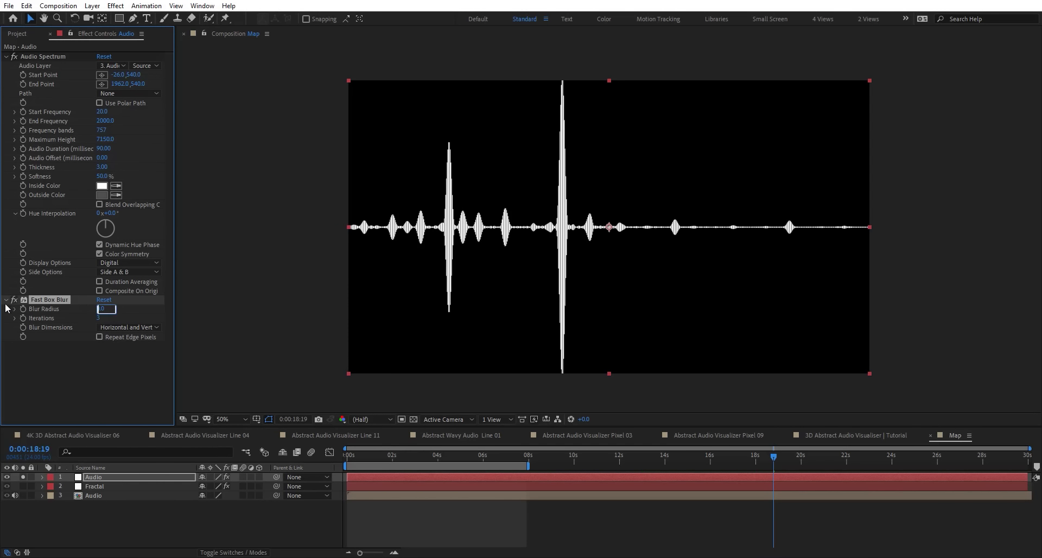
type("30")
key("Return")
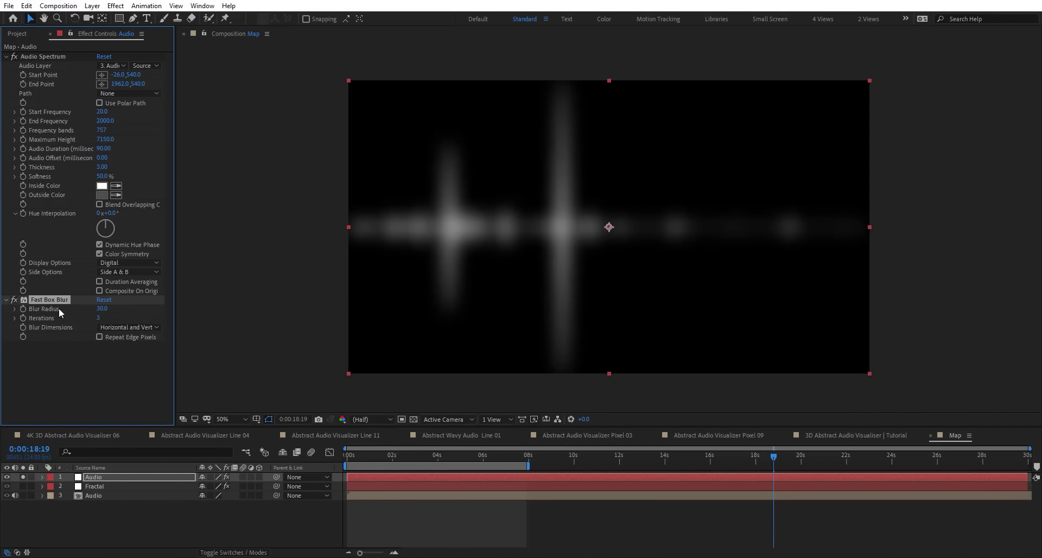
left_click(117, 338)
Lower the spectrum's Maximum Height to 6110 and preview the displaced grid from the start in the Tutorial composition
left_click_drag(105, 143, 50, 148)
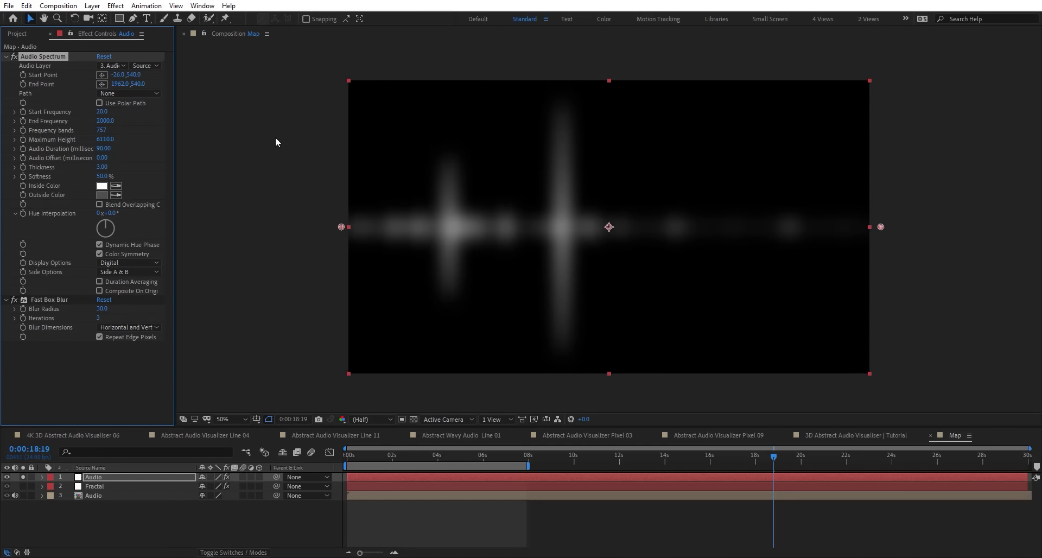
left_click(861, 438)
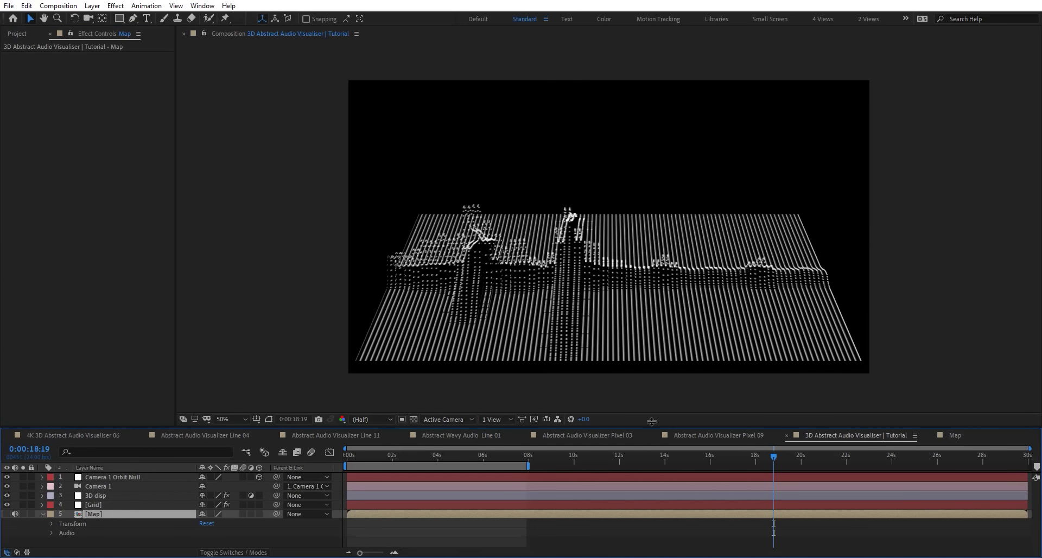
left_click_drag(690, 459, 350, 473)
left_click_drag(366, 471, 348, 473)
key("h")
key("space")
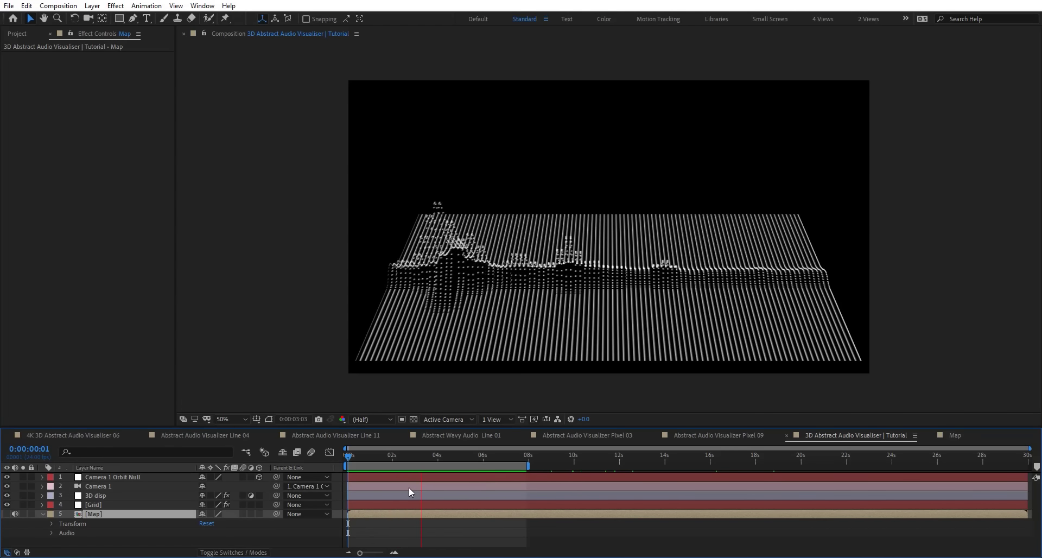
key("space")
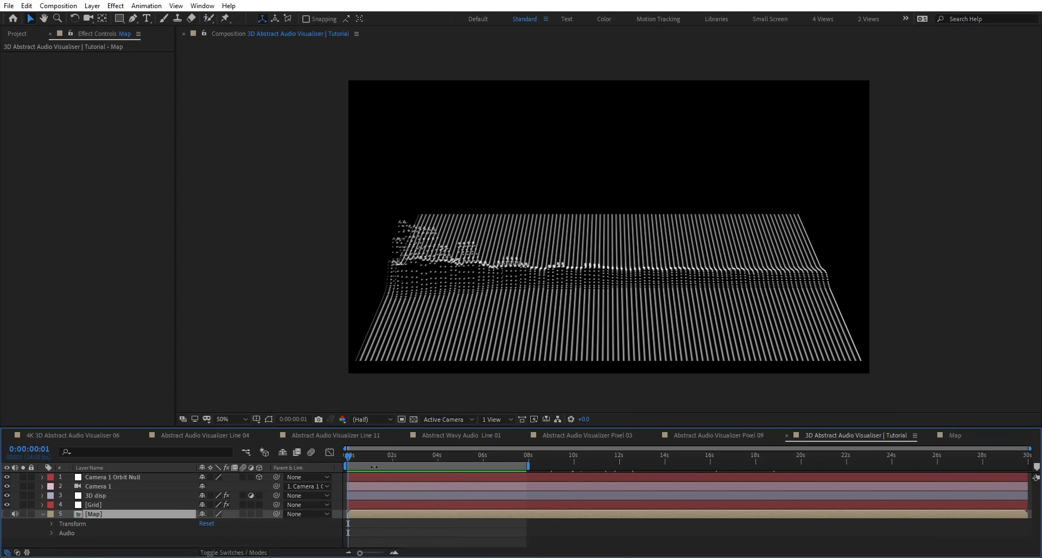
left_click_drag(389, 460, 464, 465)
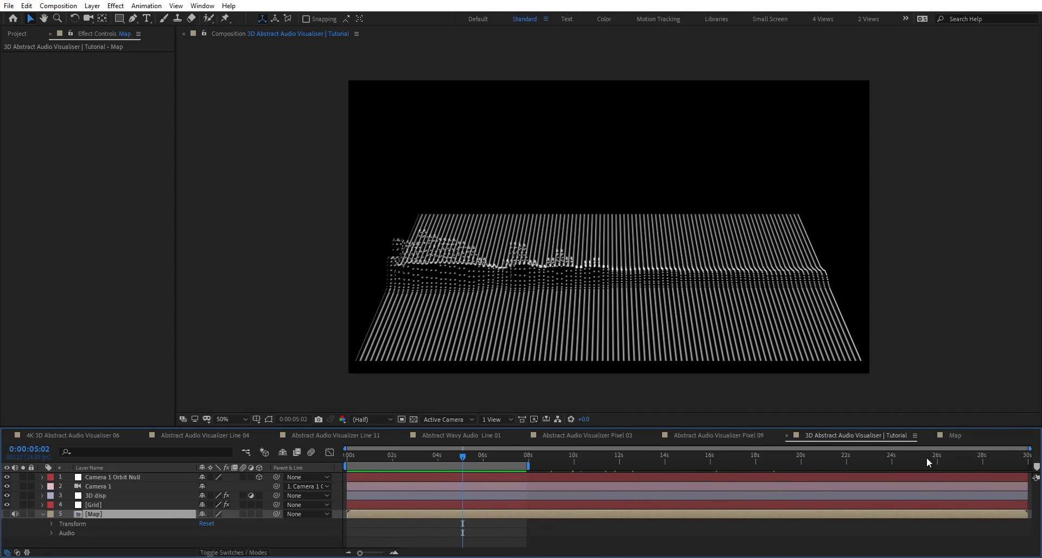
In the Map composition, solo the Fractal layer alongside the Audio solid and set the Fractal layer's Opacity to 30%
left_click(955, 435)
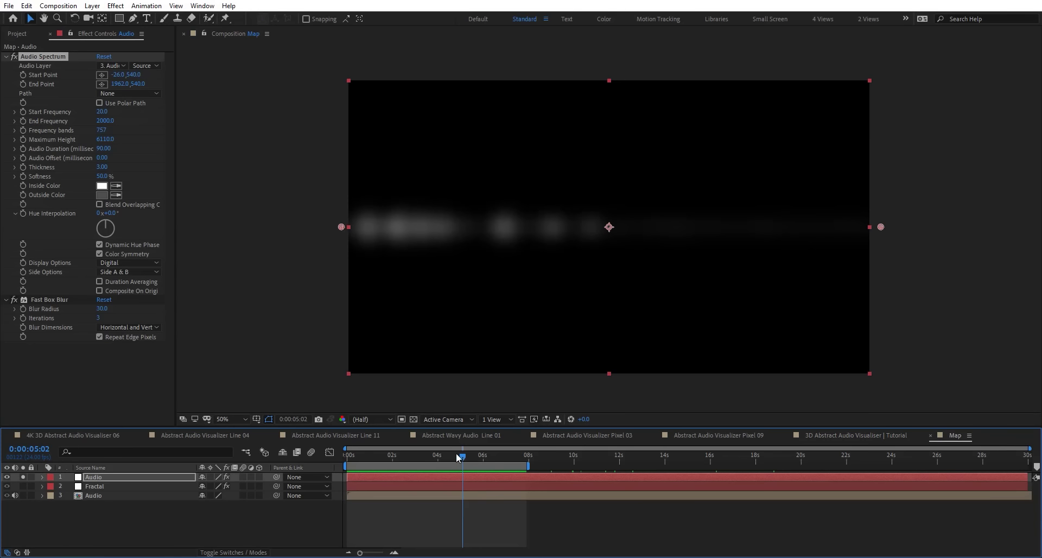
left_click_drag(459, 457, 410, 457)
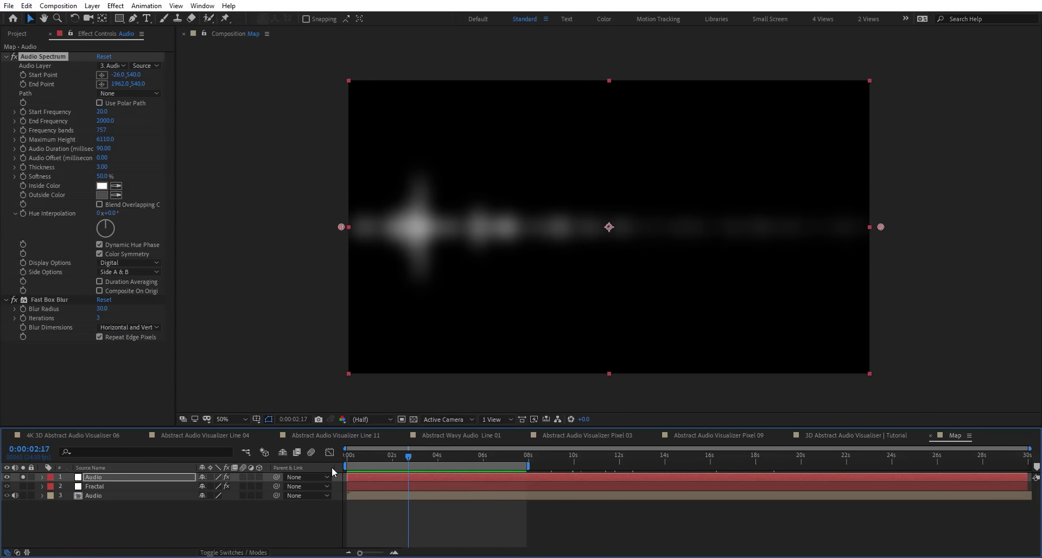
left_click(23, 487)
left_click(107, 486)
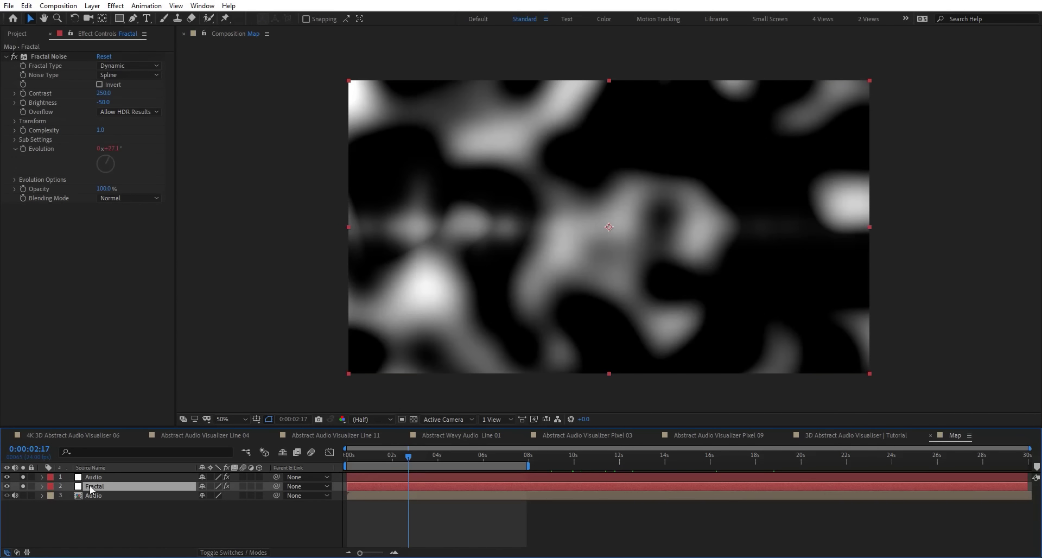
key("t")
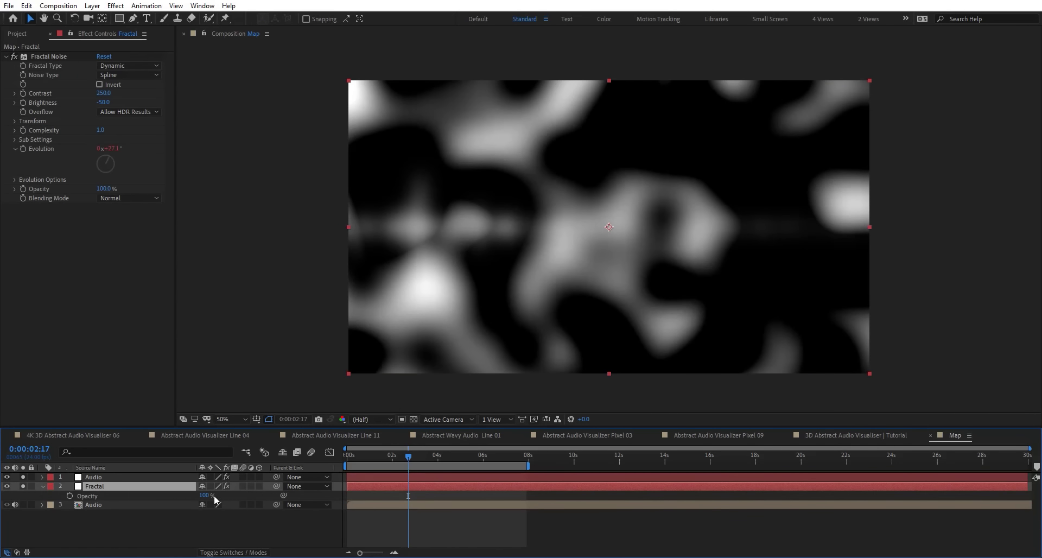
left_click(204, 495)
type("30")
key("Return")
left_click_drag(426, 462, 467, 459)
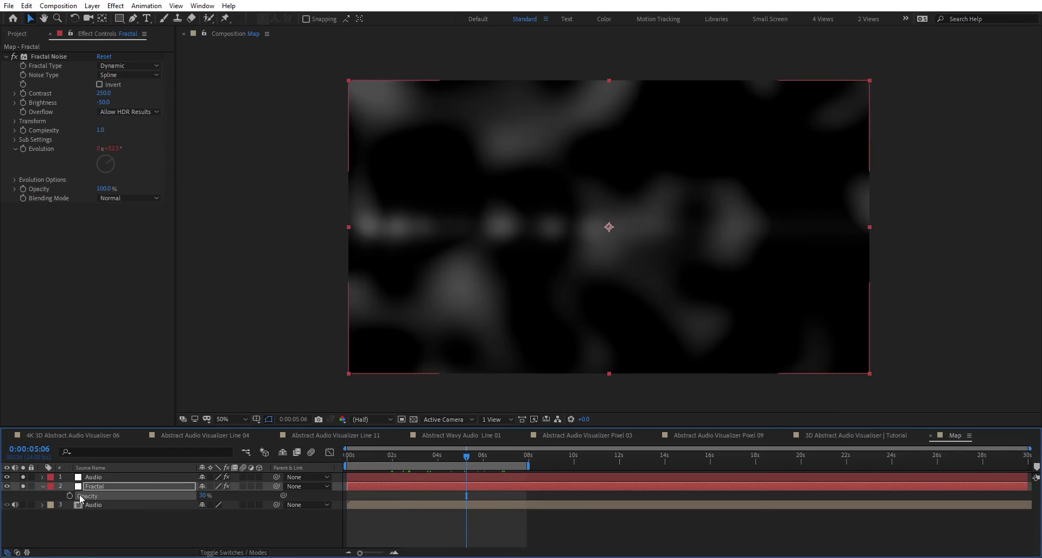
Examine how the combined audio and fractal map displaces the grid at different times in the Tutorial composition
left_click(103, 480)
left_click(868, 435)
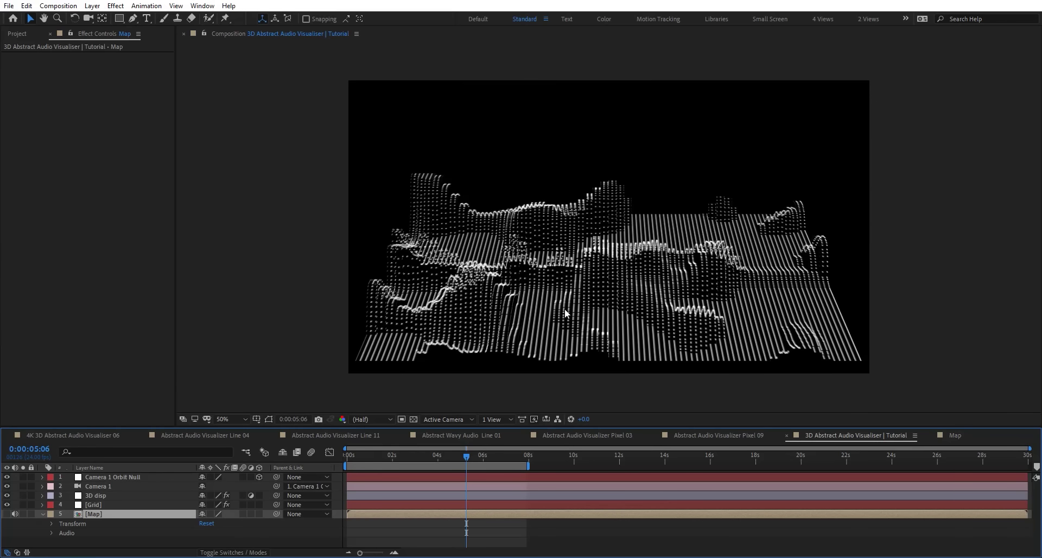
left_click_drag(500, 457, 441, 458)
Lower the Fractal layer's Opacity to 5% in the Map composition
left_click(953, 435)
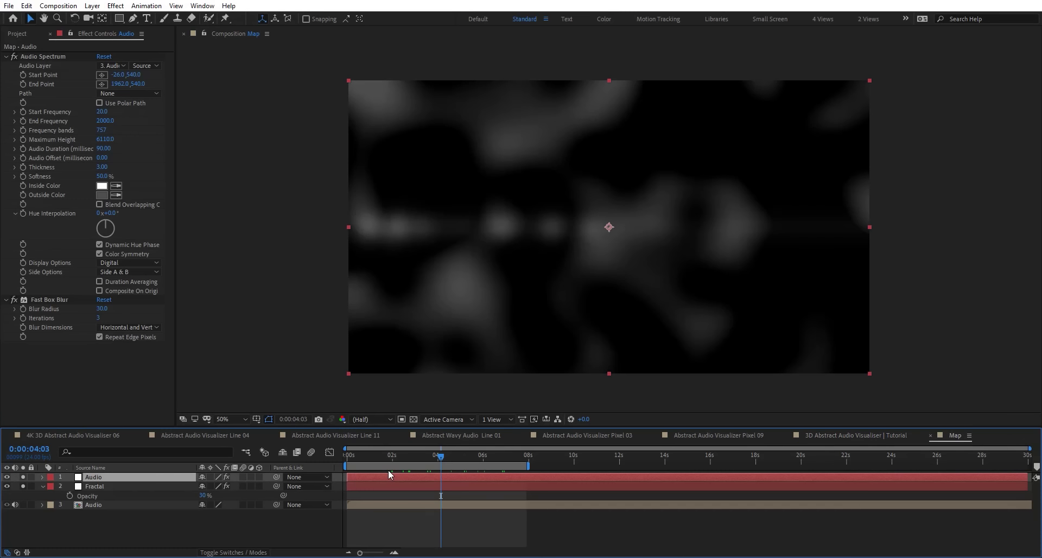
left_click(206, 496)
type("5")
key("Return")
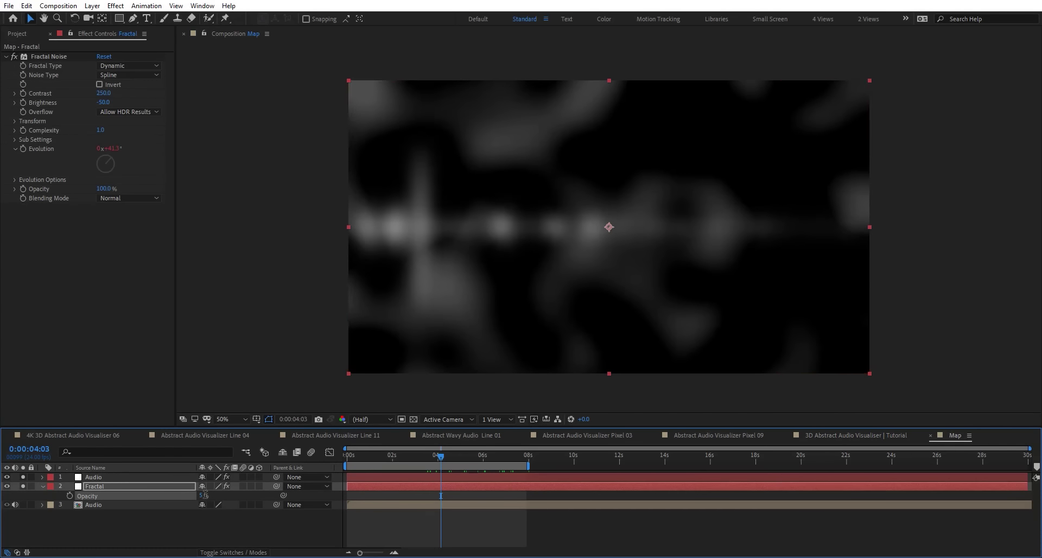
Return to the Tutorial composition and examine the displaced line grid at 0:00:03:15, ending with the whole frame fitted in view
left_click(862, 439)
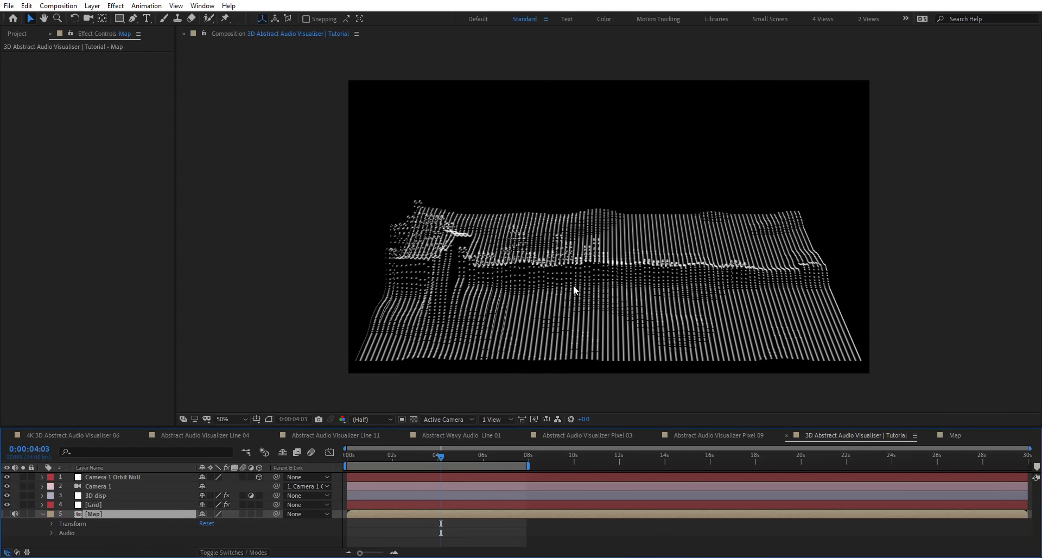
left_click_drag(467, 458, 430, 460)
scroll(610, 317, "up", 3)
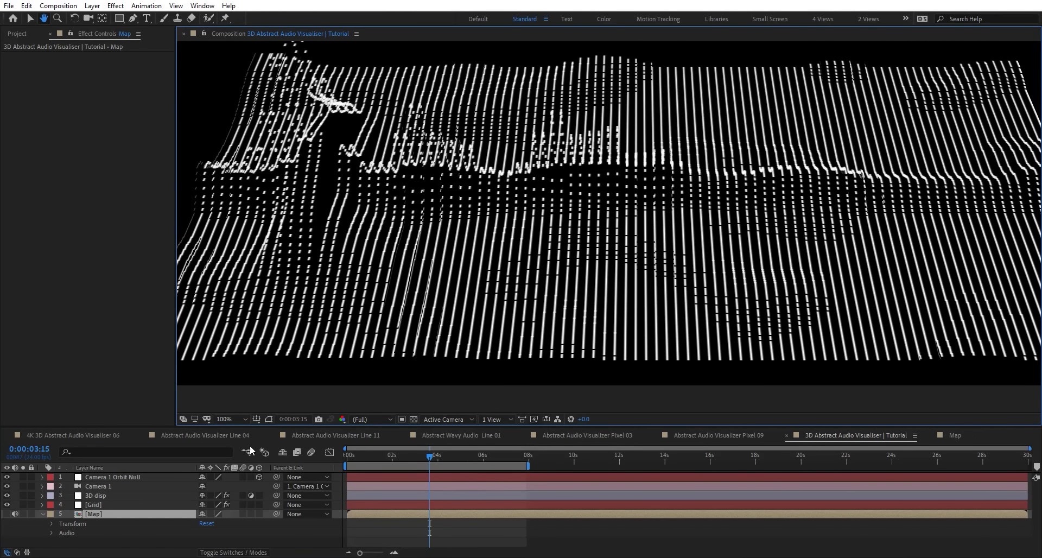
left_click(242, 419)
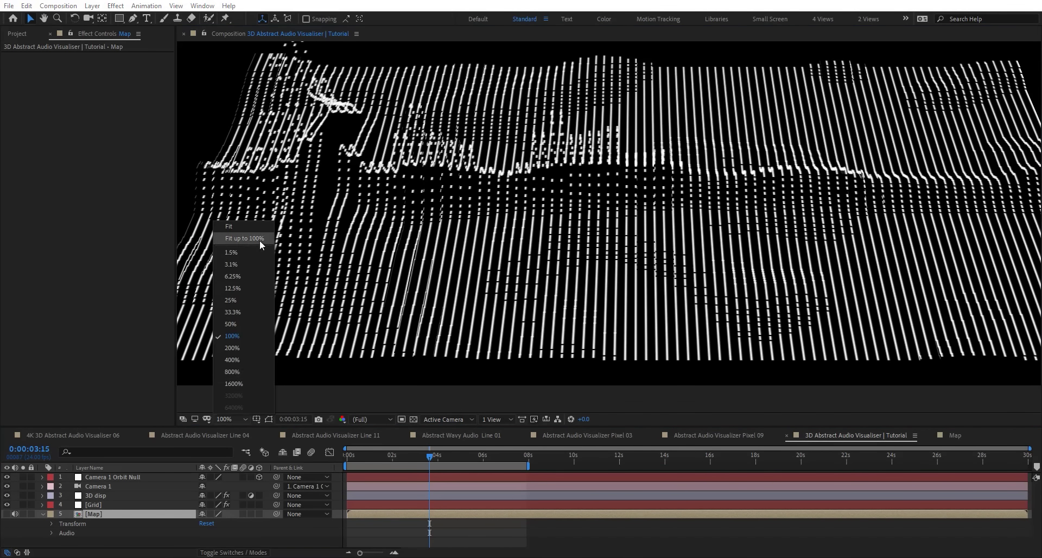
left_click(261, 230)
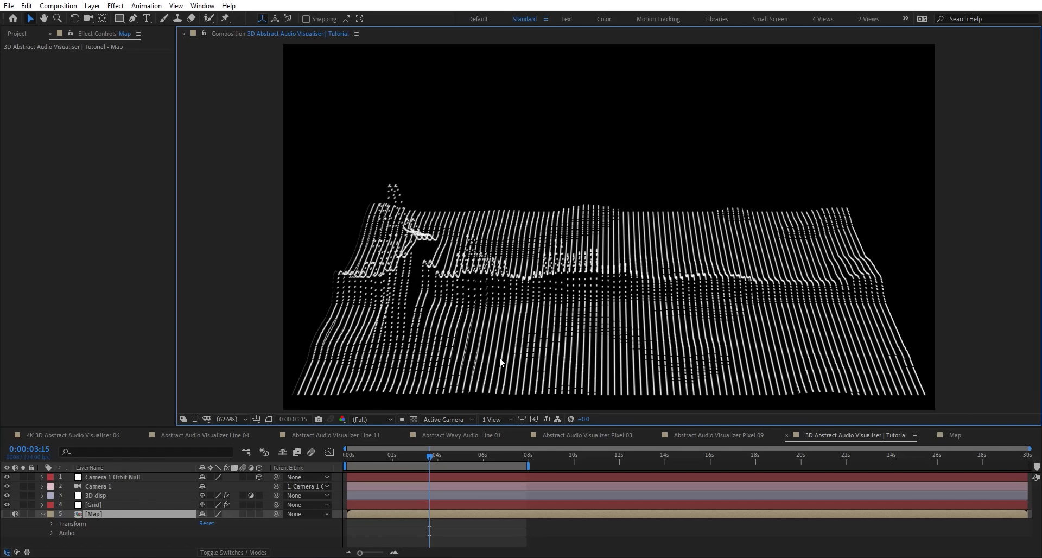
Duplicate the Venetian Blinds effect on the Grid layer and set the copy's Direction to 90° to make a dot grid
left_click(115, 505)
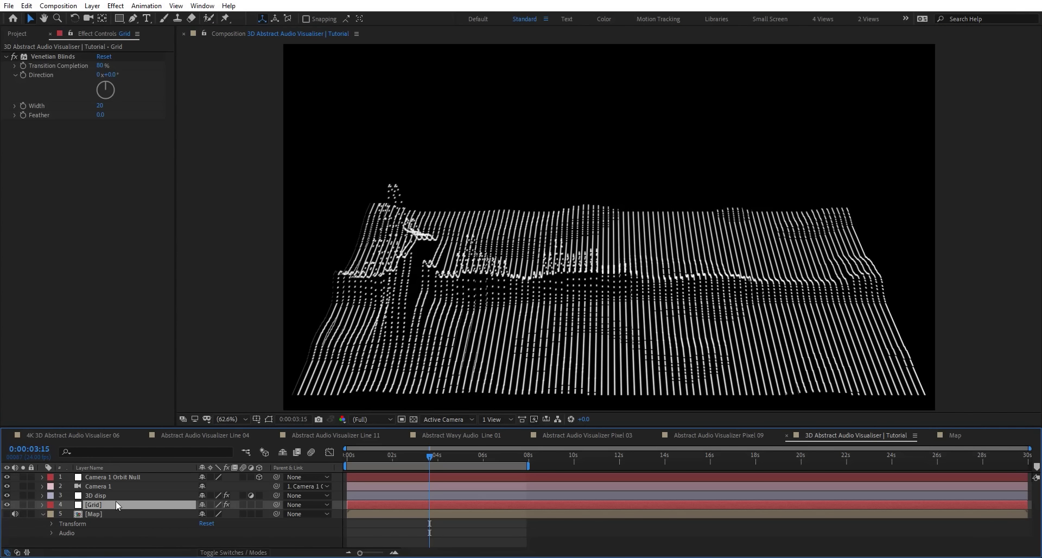
left_click(45, 57)
key("ctrl+d")
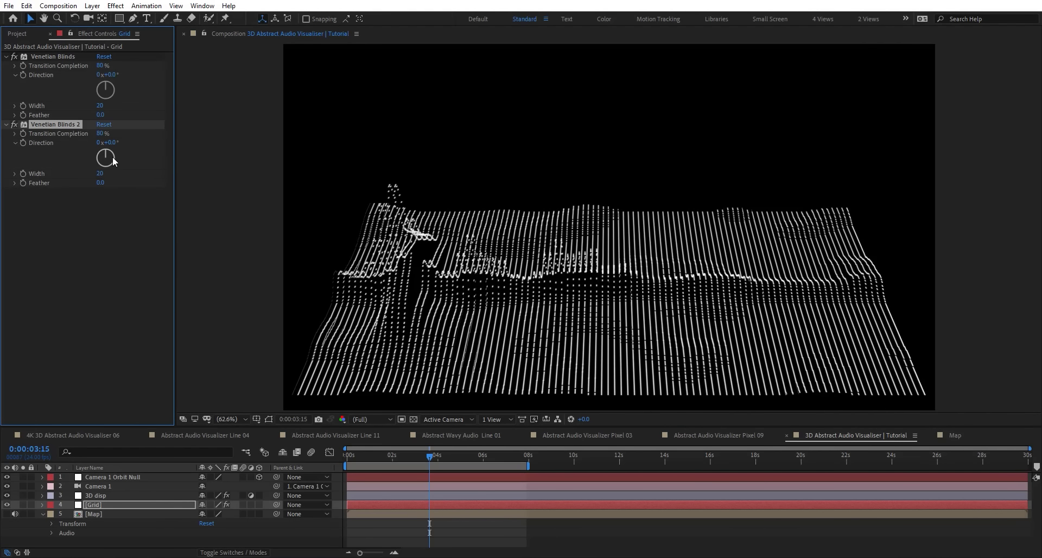
left_click(112, 156)
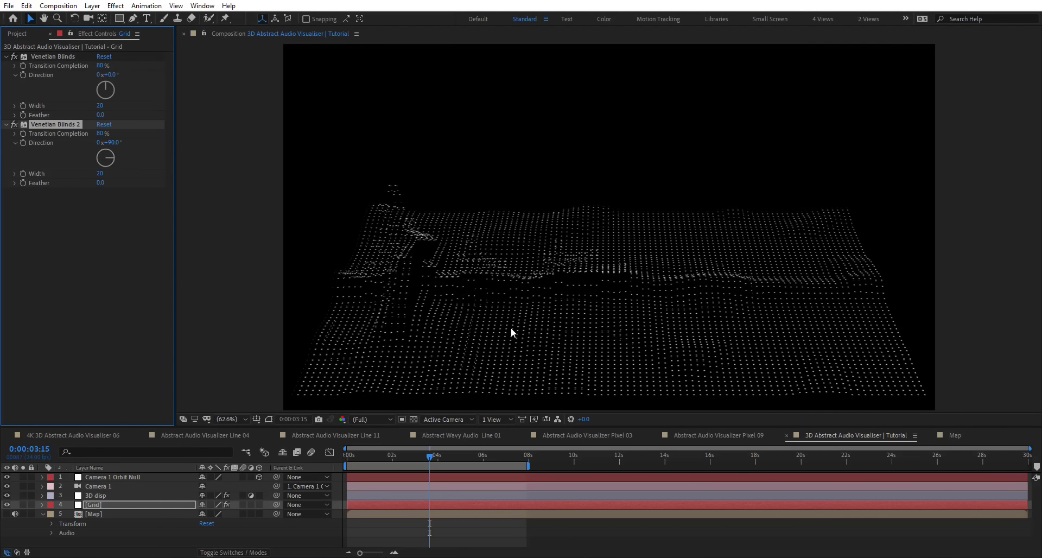
Examine the dot grid up close and play the animation to check how the dots are displaced
scroll(624, 276, "up", 2)
scroll(668, 282, "down", 2)
scroll(600, 281, "up", 2)
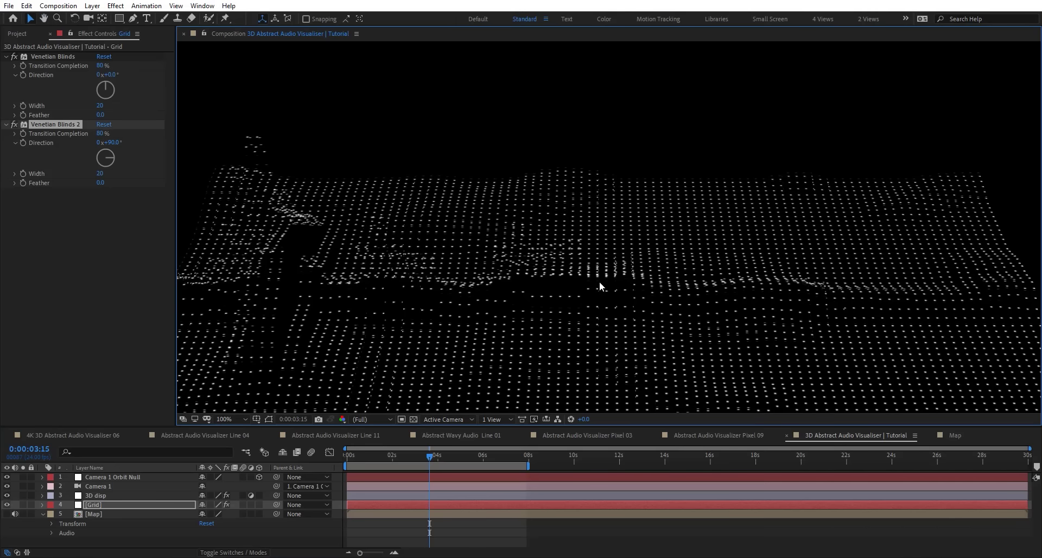
scroll(539, 297, "down", 2)
left_click(224, 419)
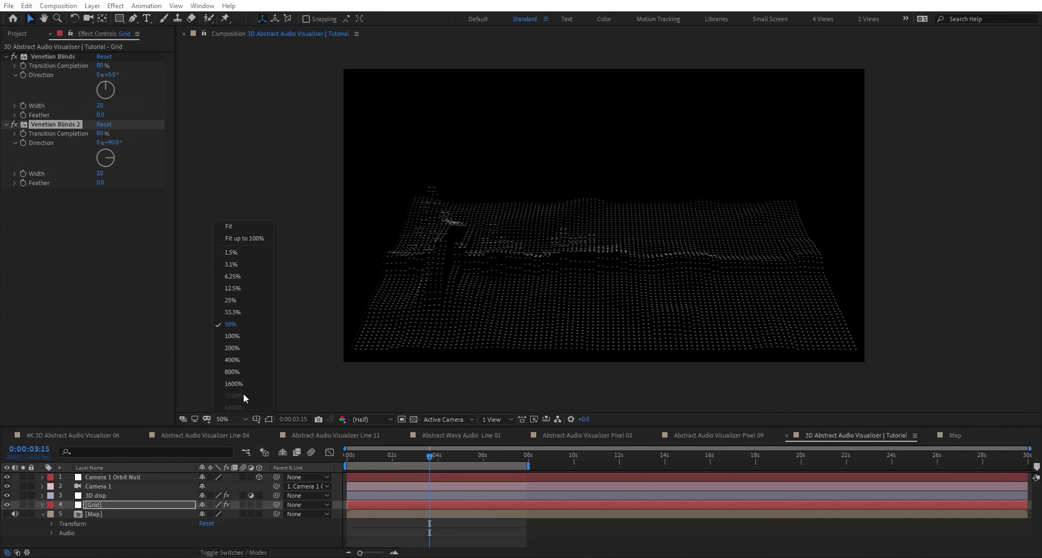
left_click(249, 226)
key("space")
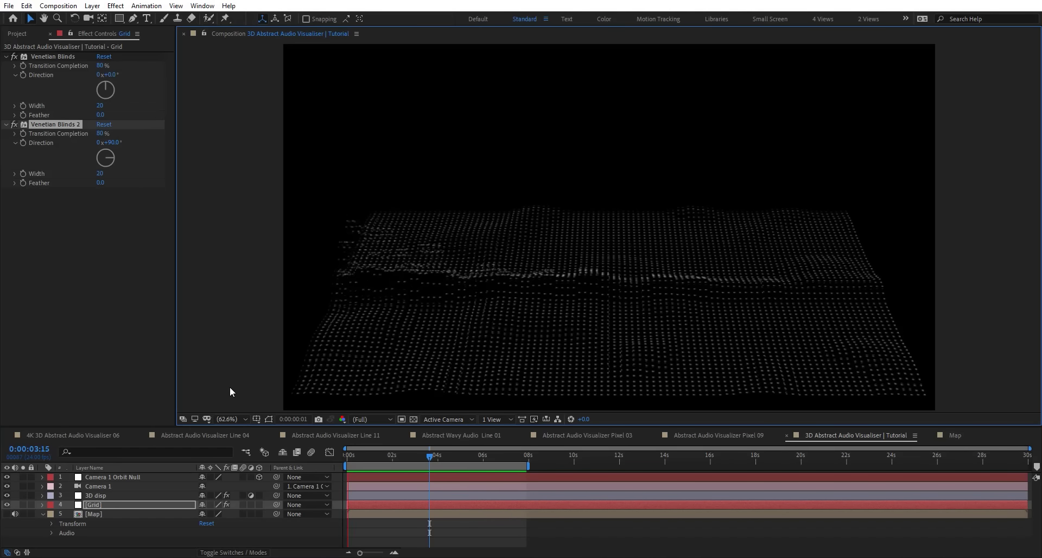
key("space")
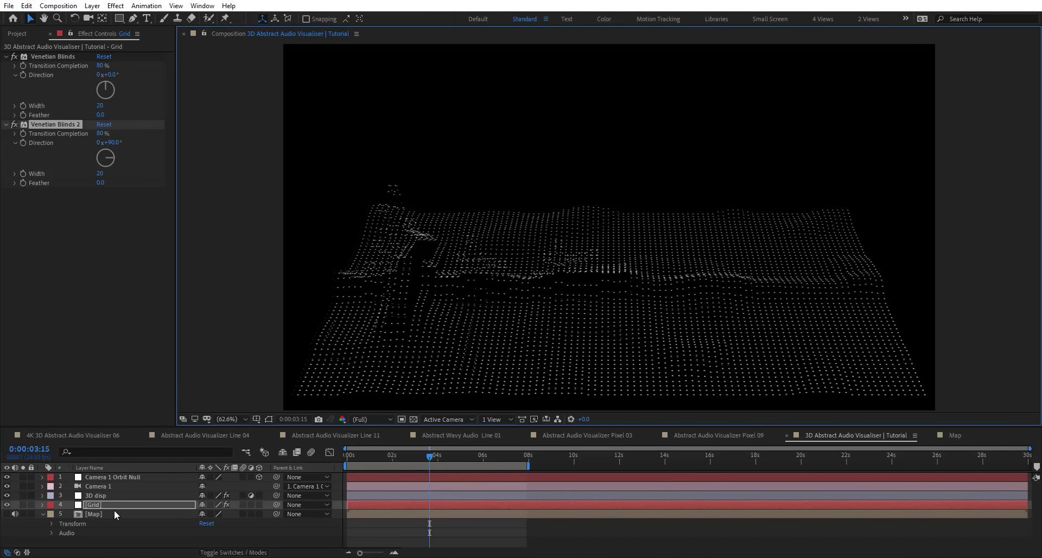
left_click_drag(101, 138, 108, 133)
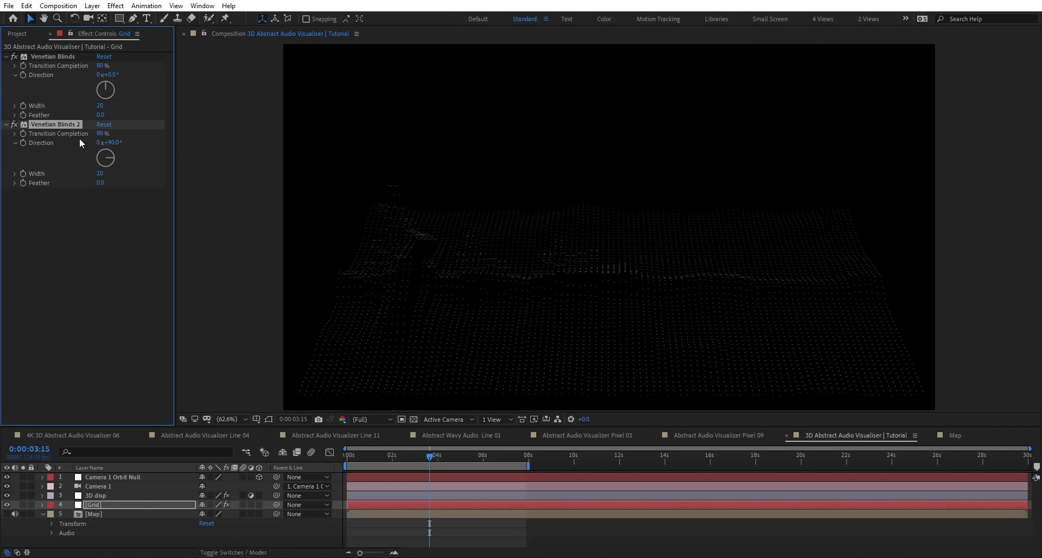
Set the Z Position Multiplier of Card Dance on the 3D disp layer to 0.60
left_click(116, 496)
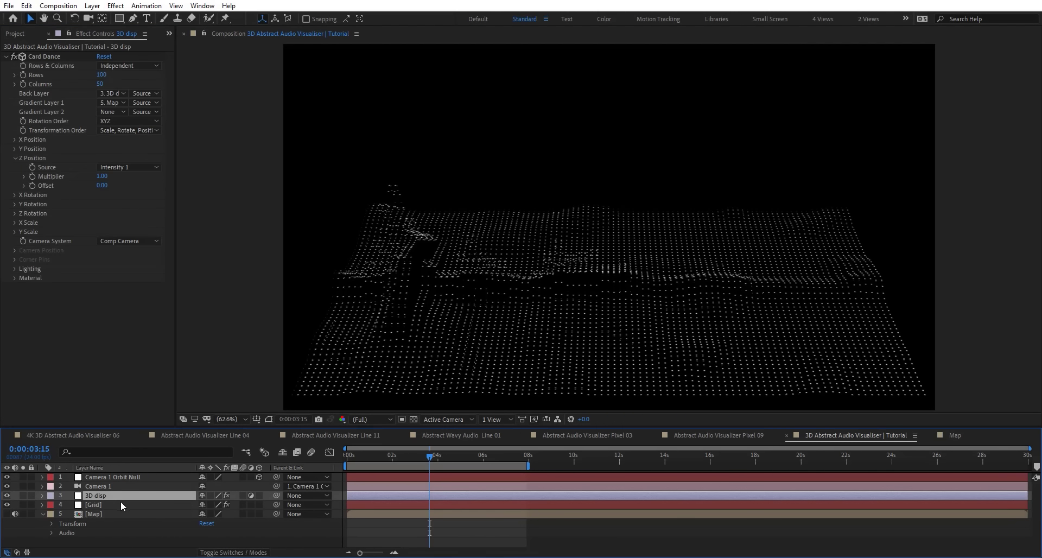
left_click_drag(103, 176, 104, 179)
left_click(103, 177)
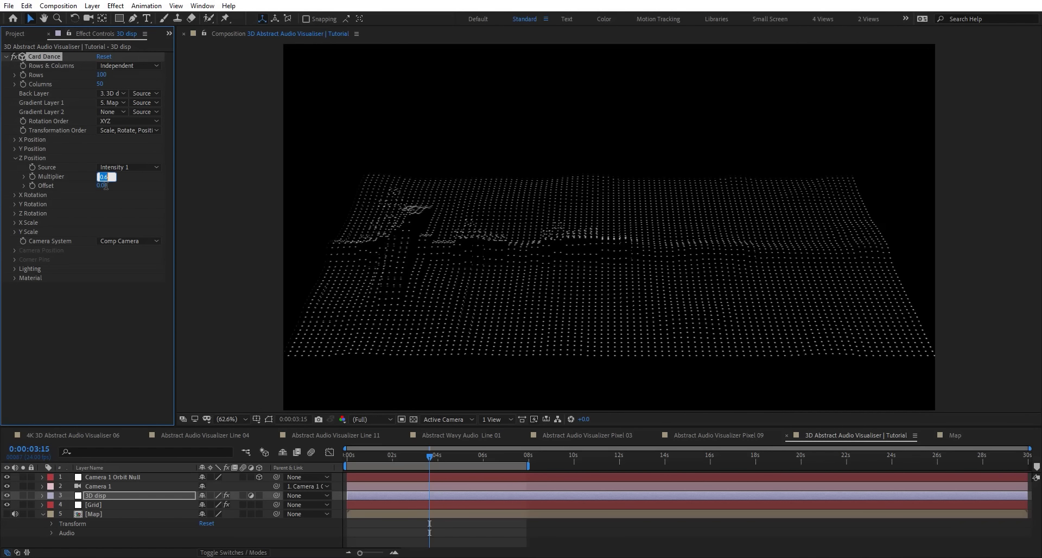
key("Return")
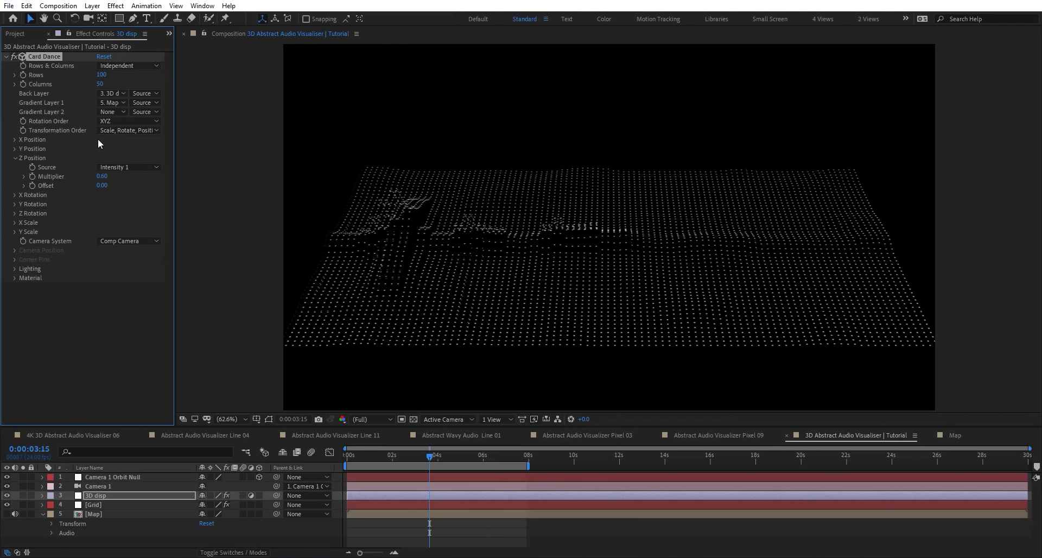
Set the X Scale and Y Scale sources of Card Dance to Intensity 1 and inspect the scaled dots
left_click(14, 223)
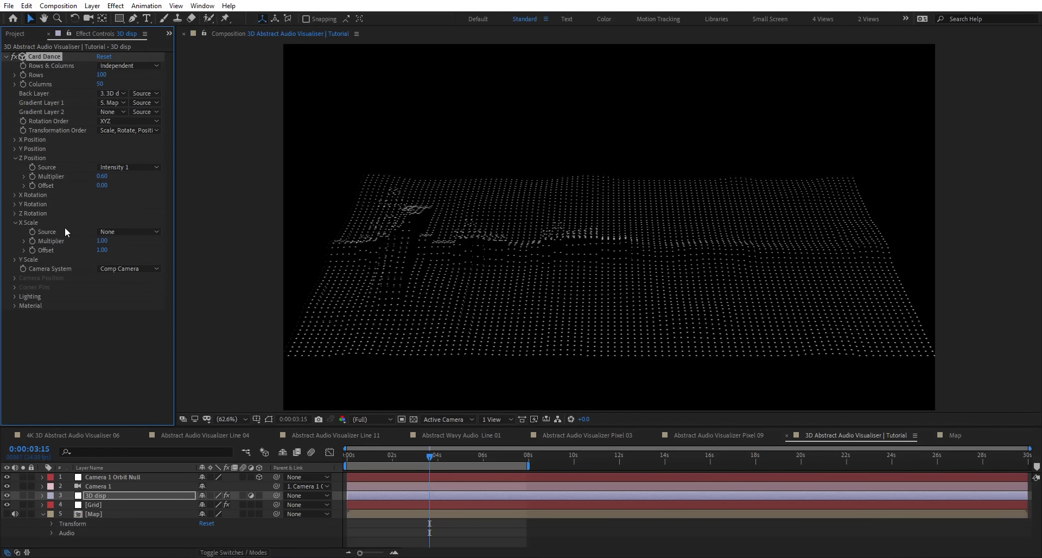
left_click(135, 232)
left_click(142, 256)
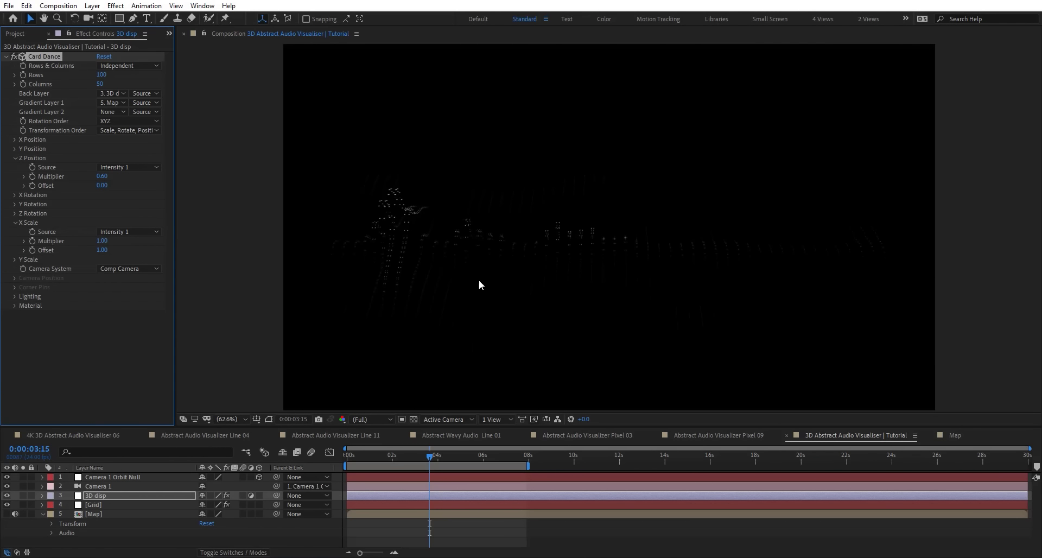
key("/")
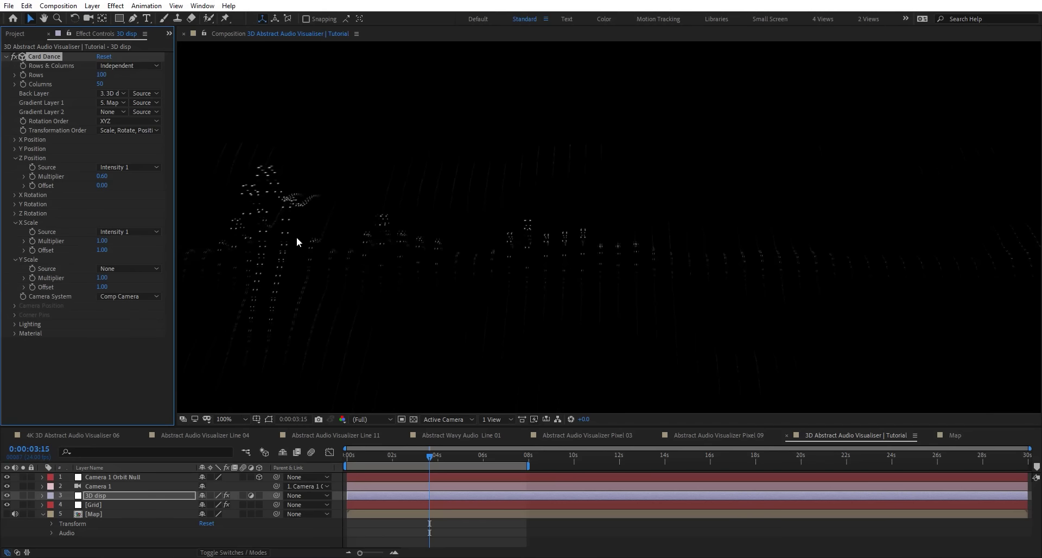
left_click_drag(644, 280, 697, 216)
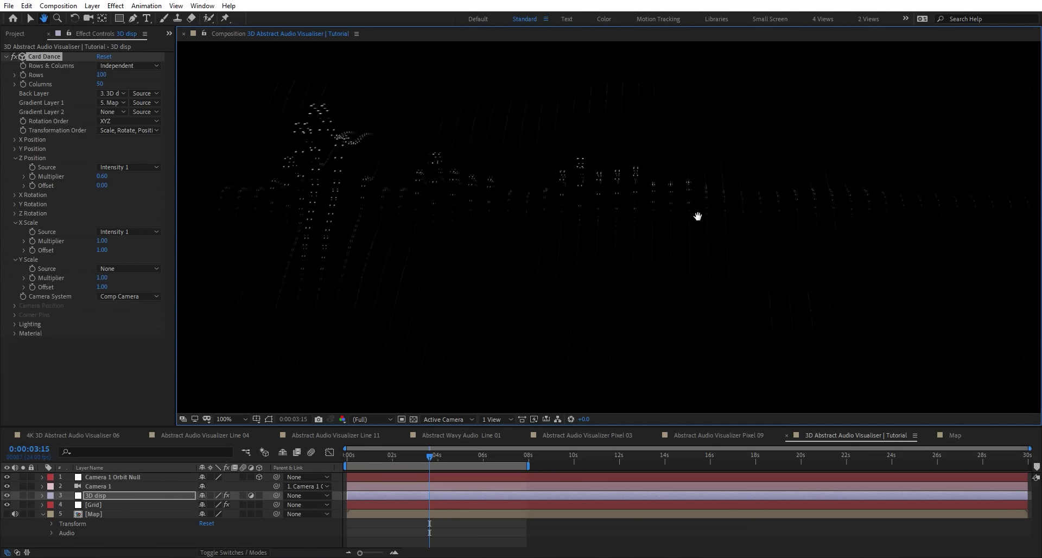
key("v")
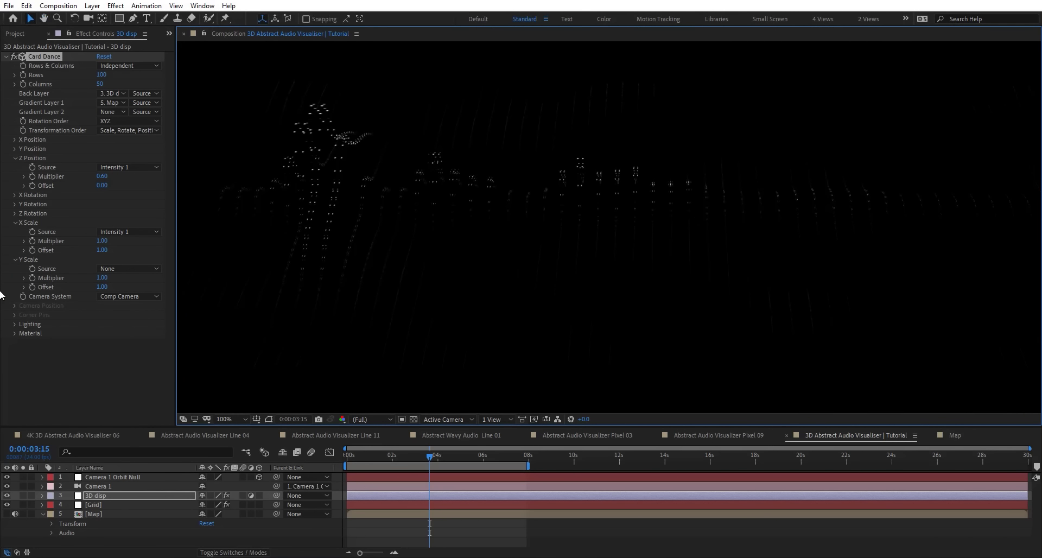
left_click(128, 270)
left_click(138, 293)
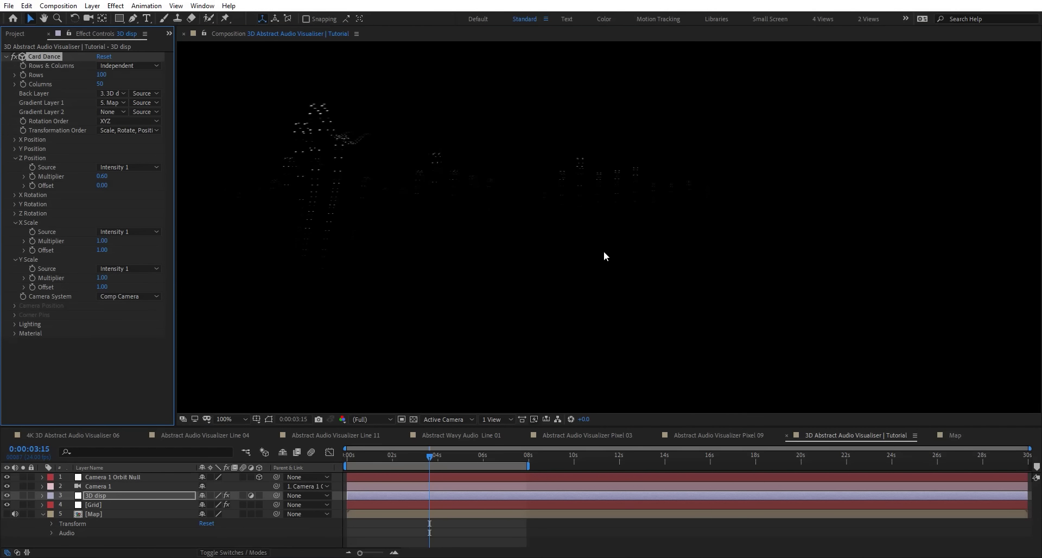
scroll(652, 220, "down", 2)
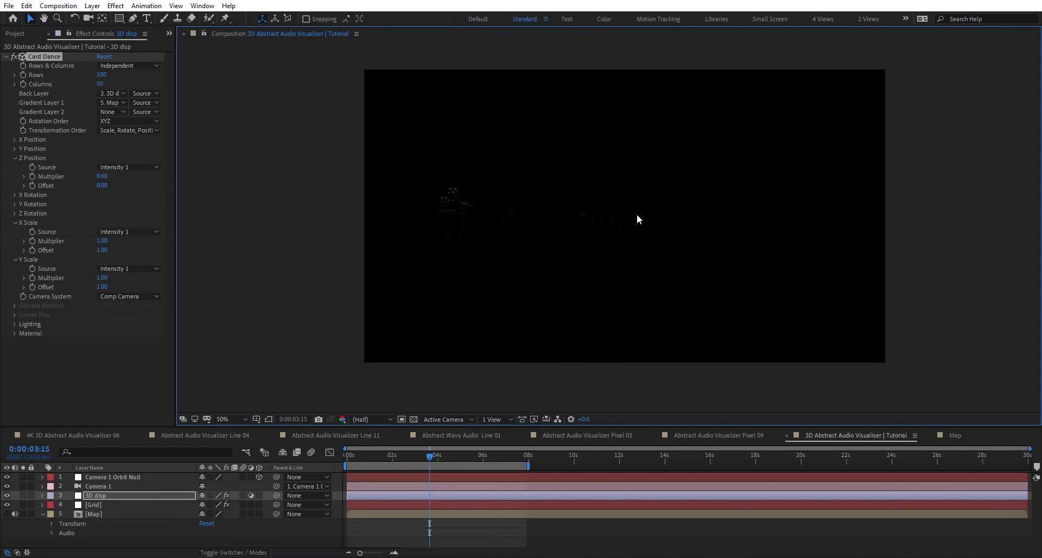
Set the Camera 1 Orbit Null's X Rotation to -60° and check the view at 0:00:06:10
left_click(115, 477)
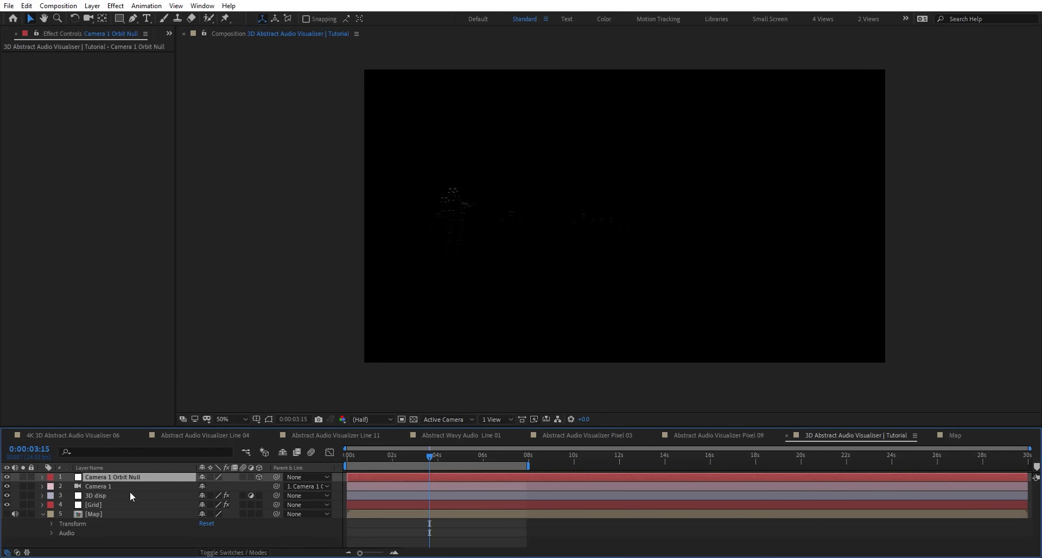
key("r")
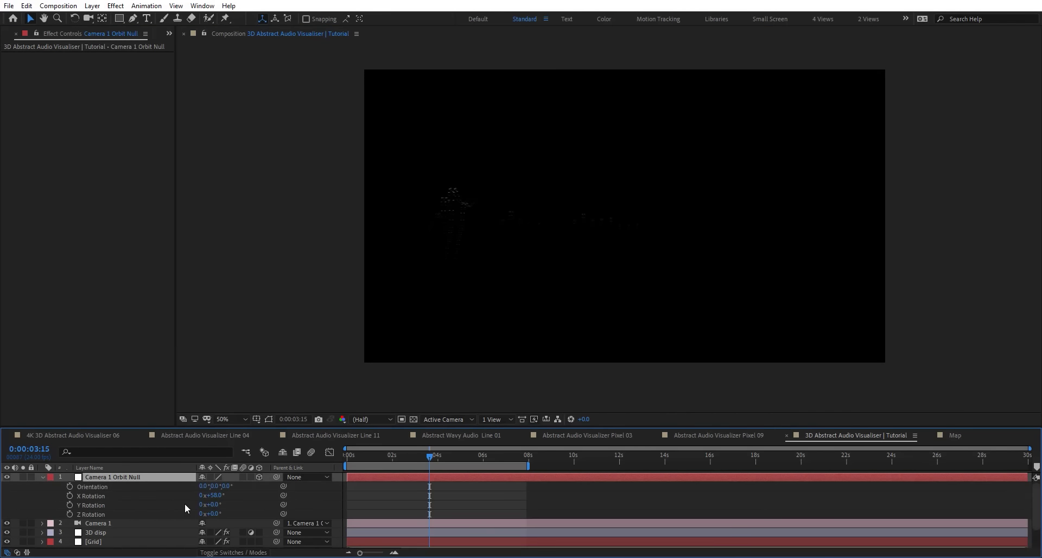
left_click(216, 496)
type("-60")
key("Return")
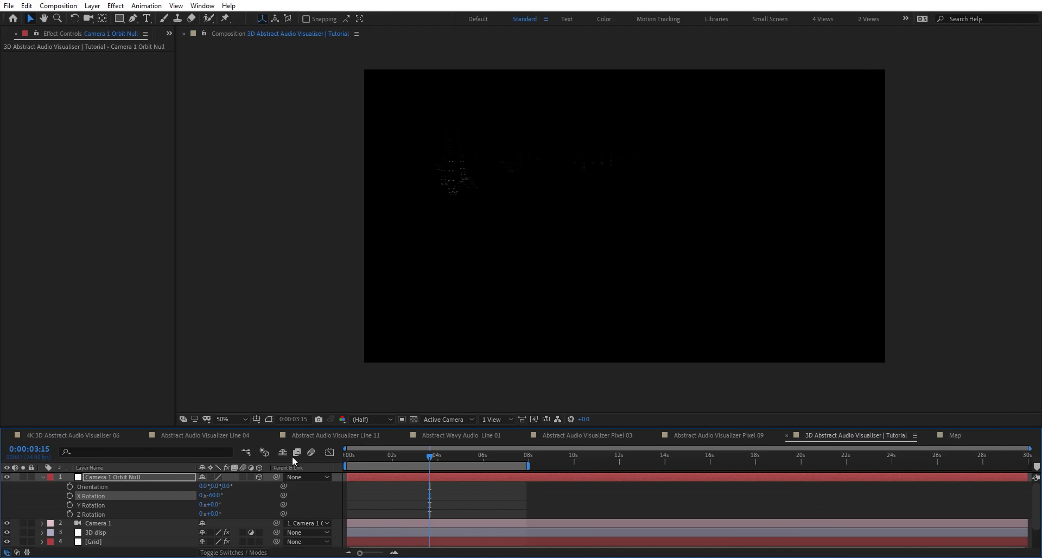
mouse_move(493, 454)
left_mouse_down()
mouse_move(676, 459)
mouse_move(493, 465)
left_mouse_up()
Add an adjustment layer above the 3D disp layer and name it Glow
left_click(100, 529)
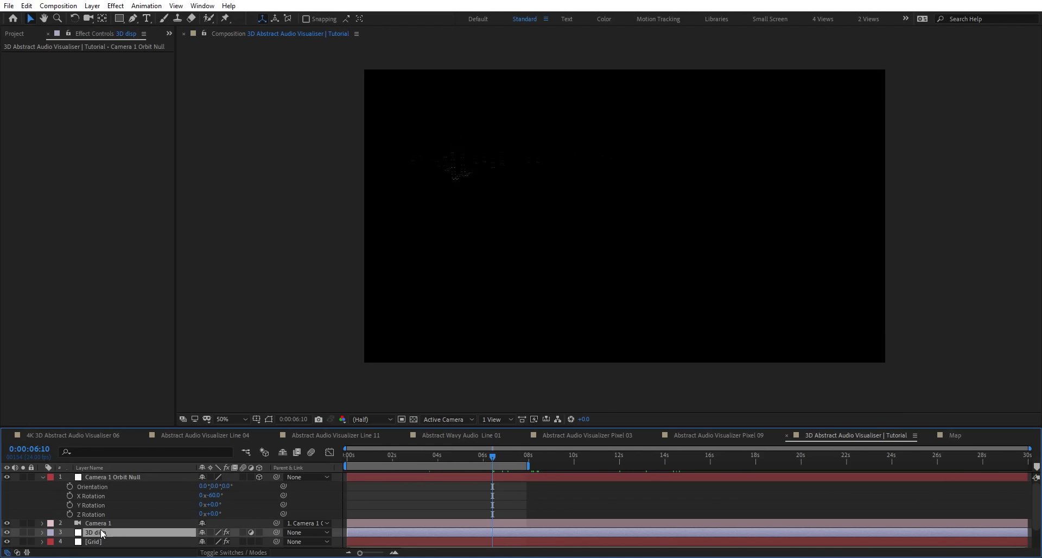
key("ctrl+alt+y")
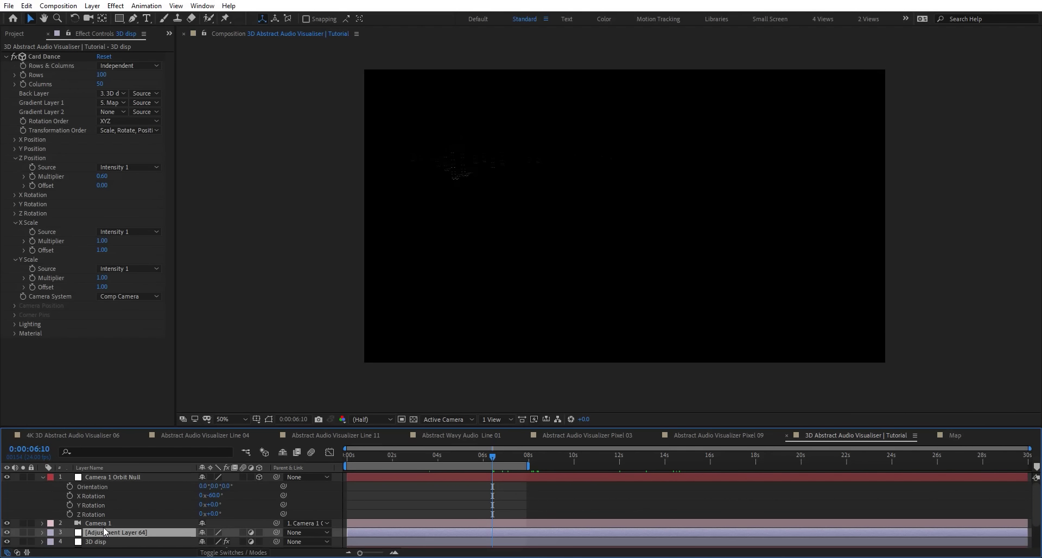
key("Return")
type("Glow")
key("Return")
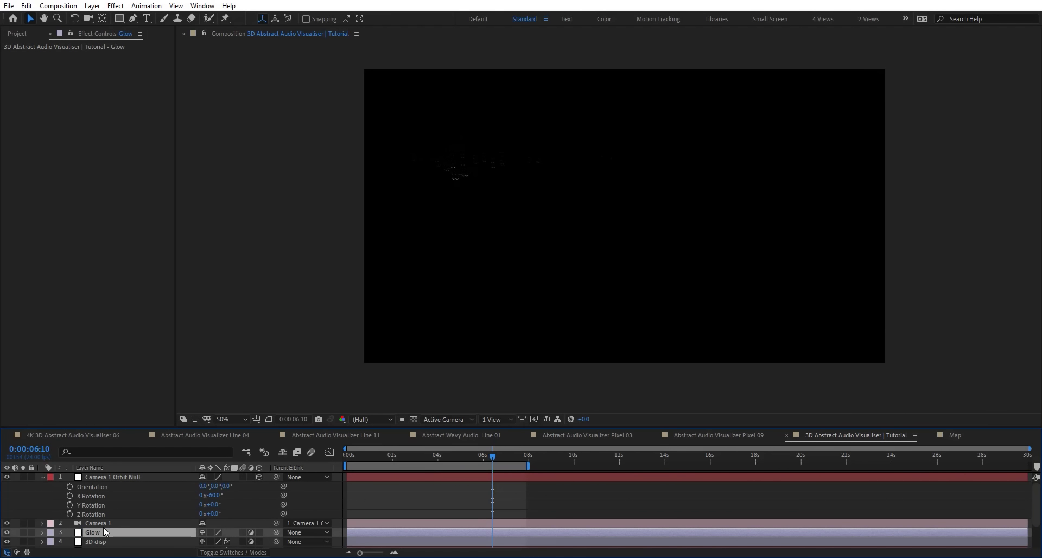
Apply a Glow effect to the Glow adjustment layer, duplicate the effect, and check the brightened dots
key("ctrl+space")
type("glow")
key("Return")
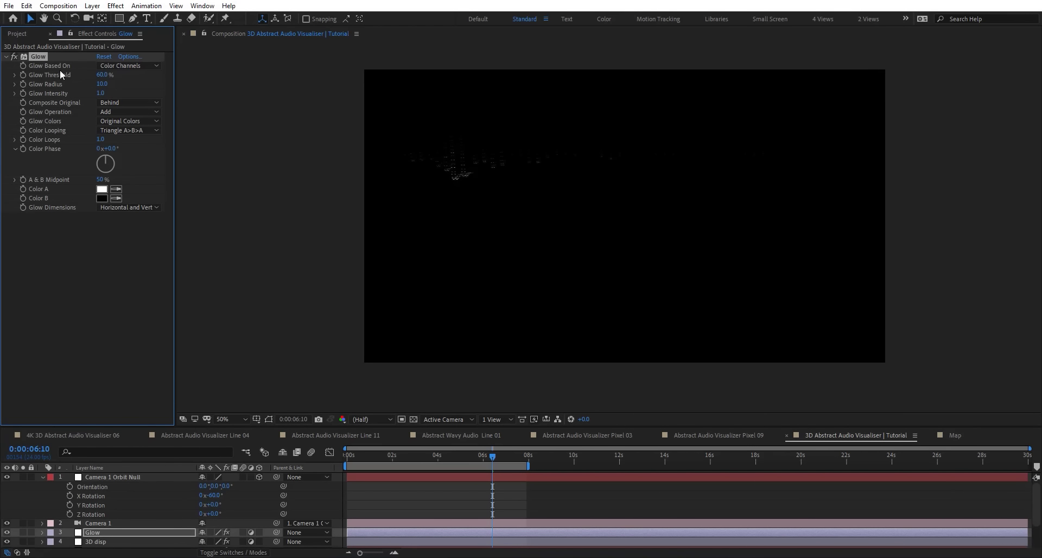
key("ctrl+d")
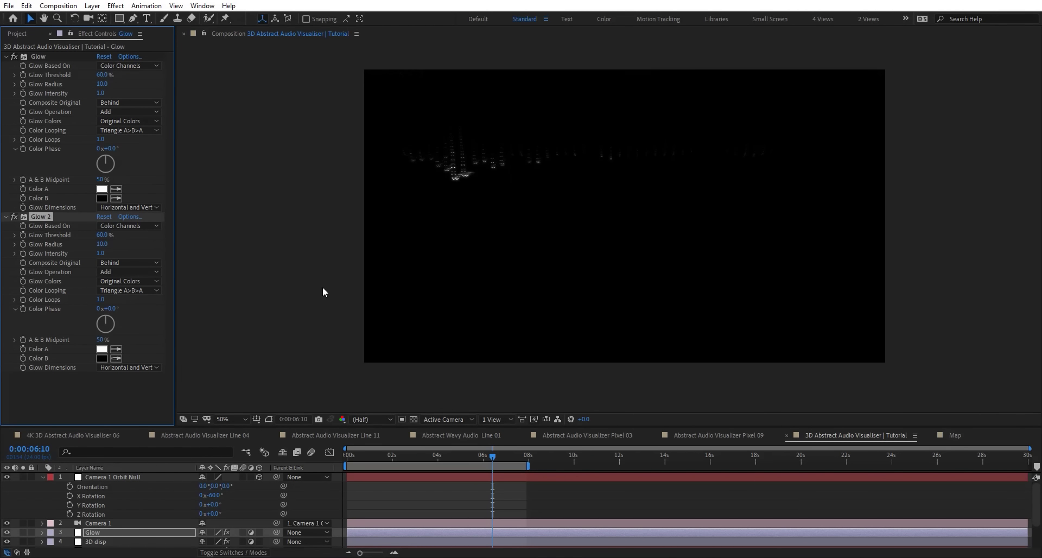
scroll(435, 180, "up", 2)
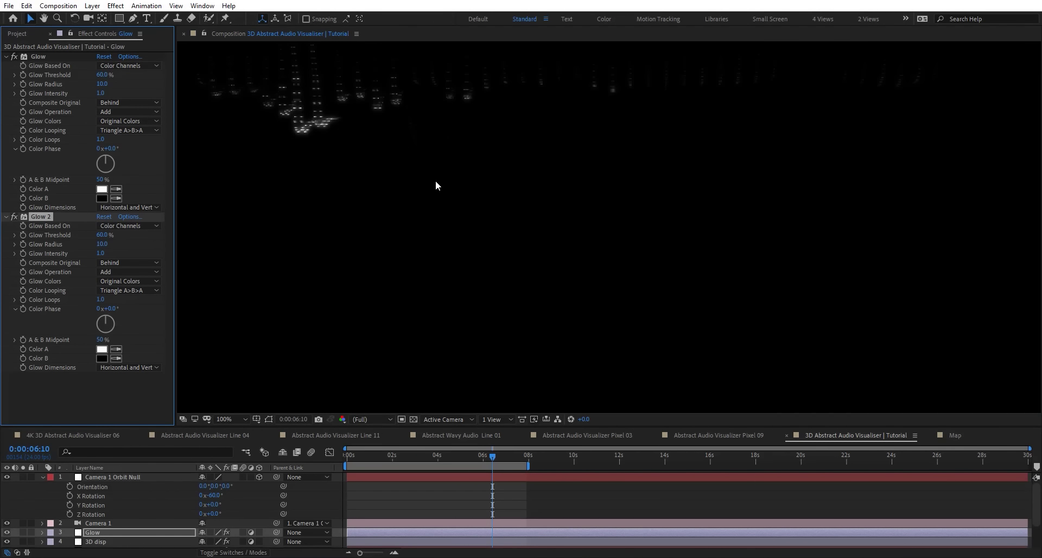
left_click(231, 418)
left_click(251, 229)
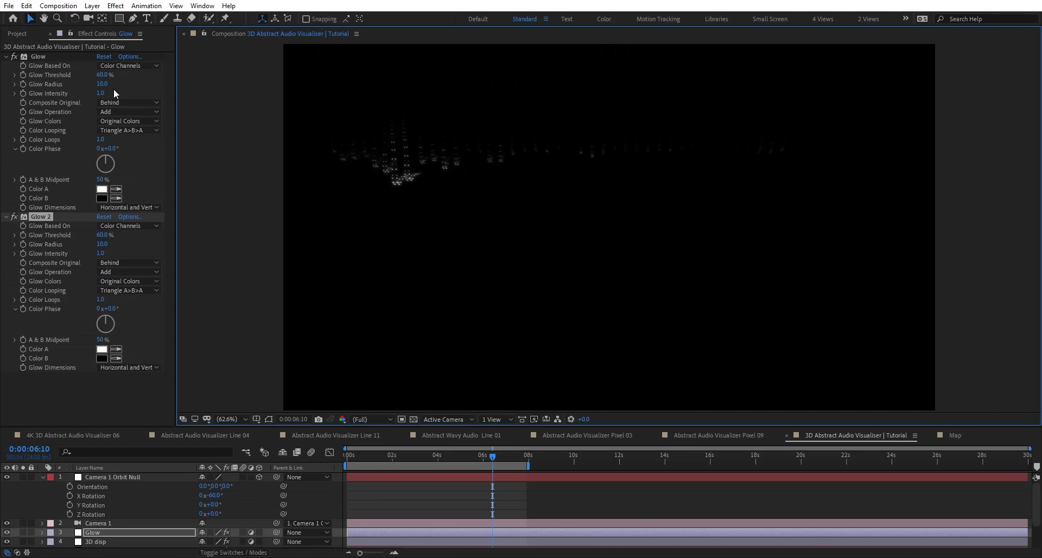
Set the first Glow effect's Glow Radius to 590 and Glow Intensity to 1.5
left_click_drag(102, 84, 398, 81)
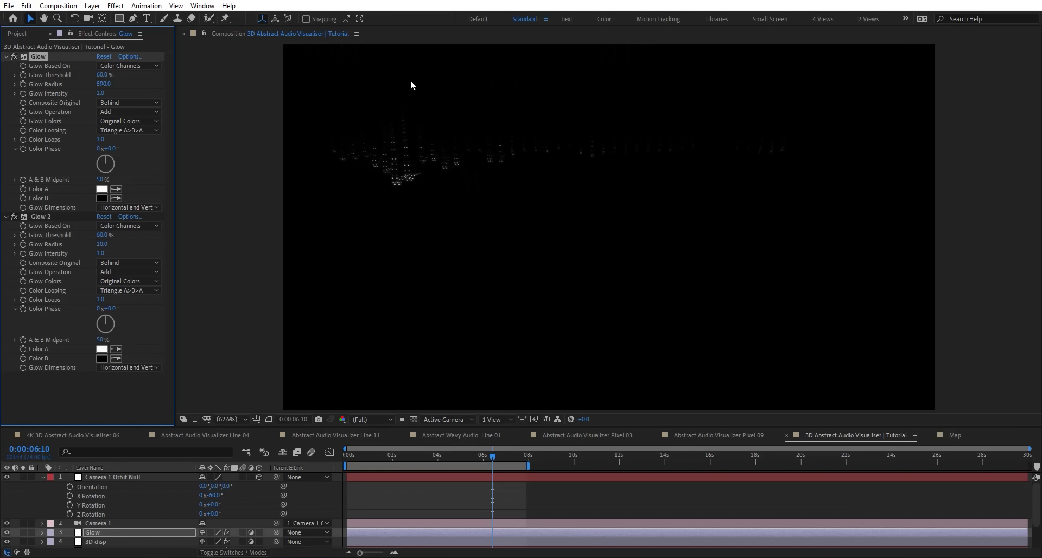
left_click(101, 93)
key("Return")
Set Glow 2's Glow Threshold to 80.8% and Glow Intensity to 2.0, and duplicate the Glow adjustment layer
left_click_drag(105, 237, 144, 252)
left_click_drag(216, 242, 222, 243)
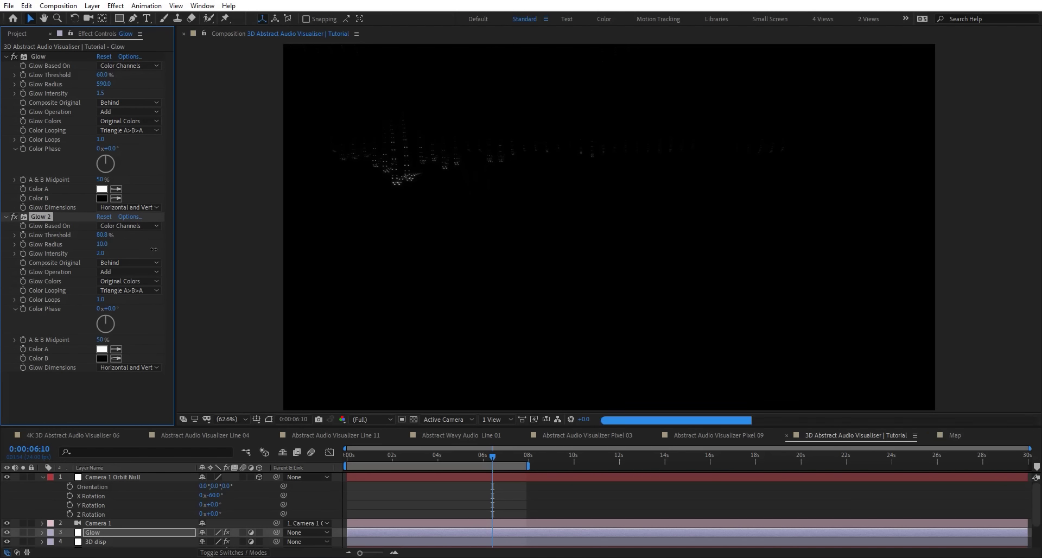
key("Return")
key("ctrl+d")
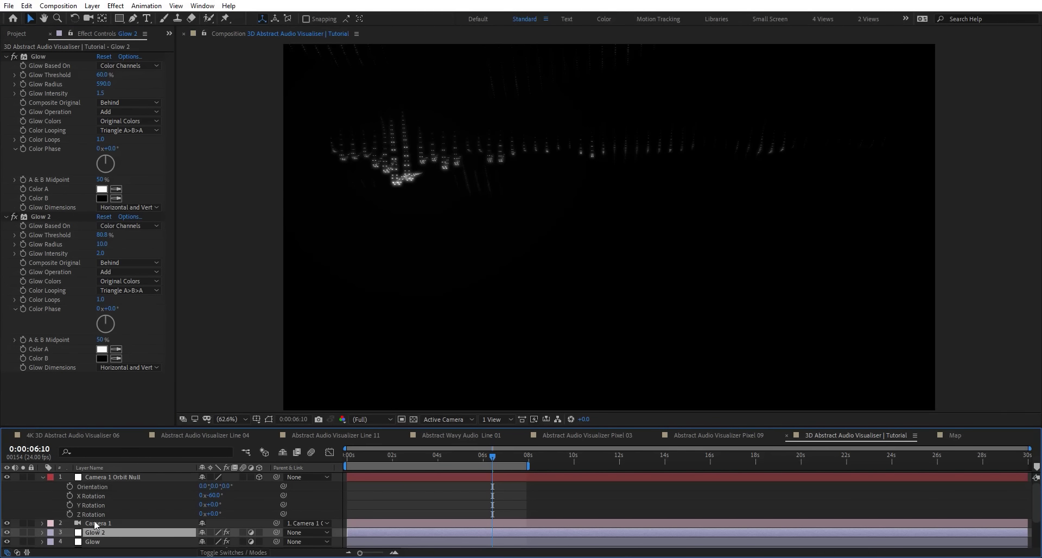
Set the duplicated Glow 2 layer's blending mode to Add and its opacity to 50%
left_click(217, 553)
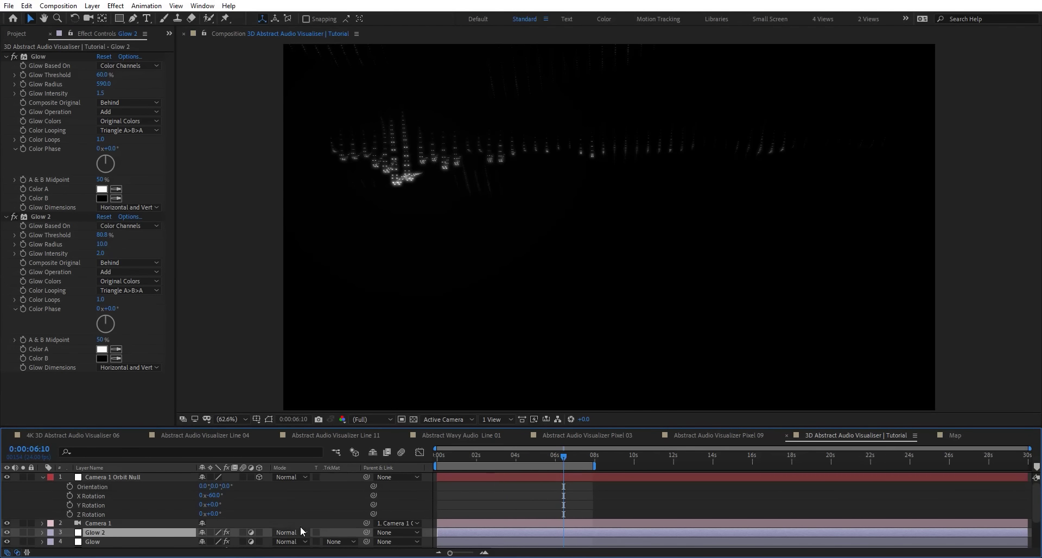
left_click(303, 534)
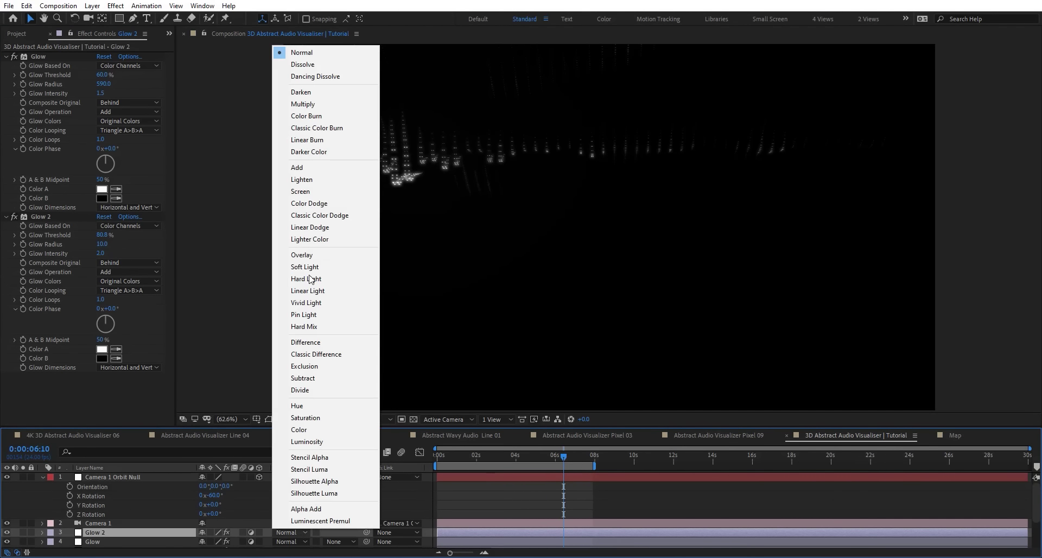
left_click(304, 167)
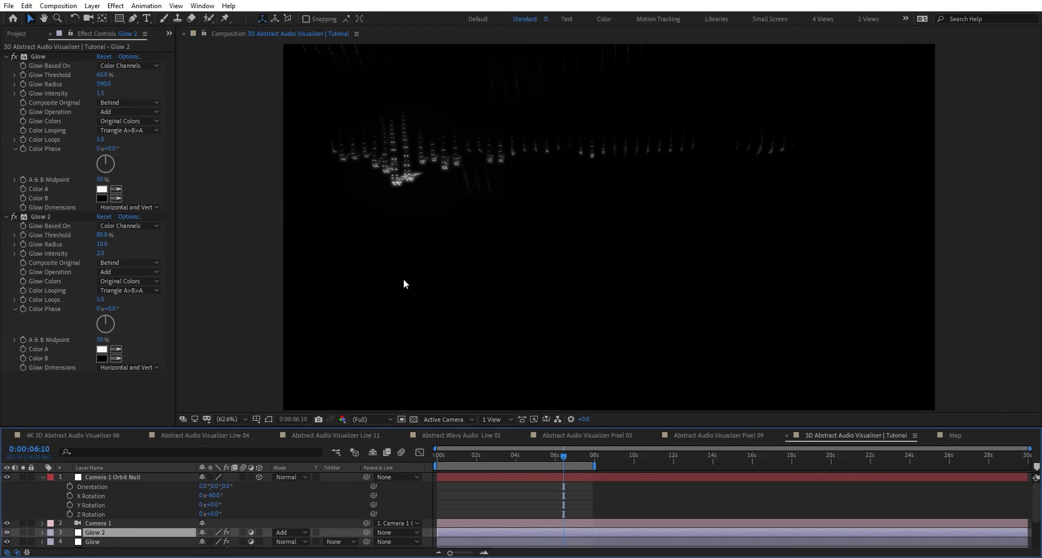
left_click(8, 533)
left_click(7, 533)
key("t")
left_click(205, 542)
type("50")
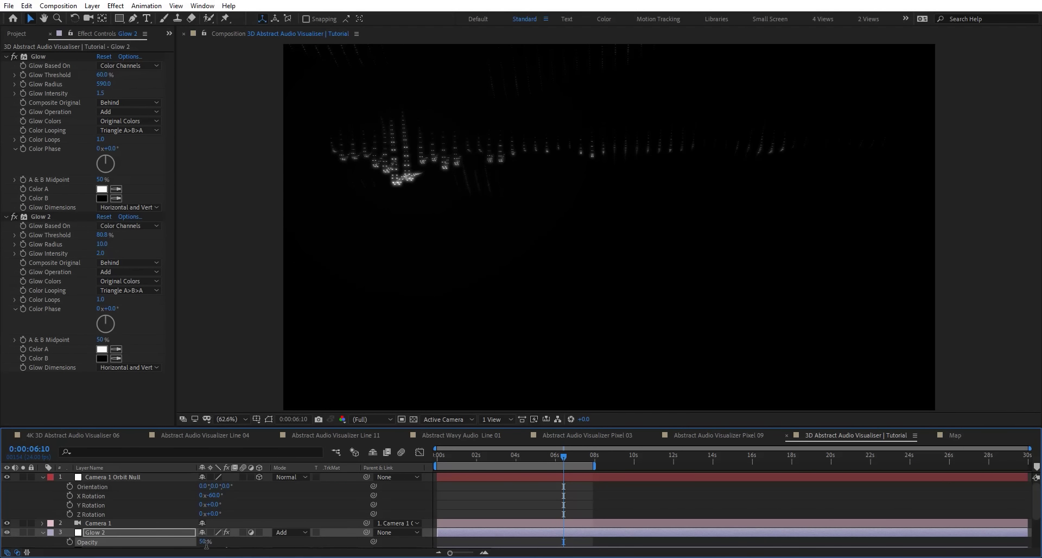
key("Return")
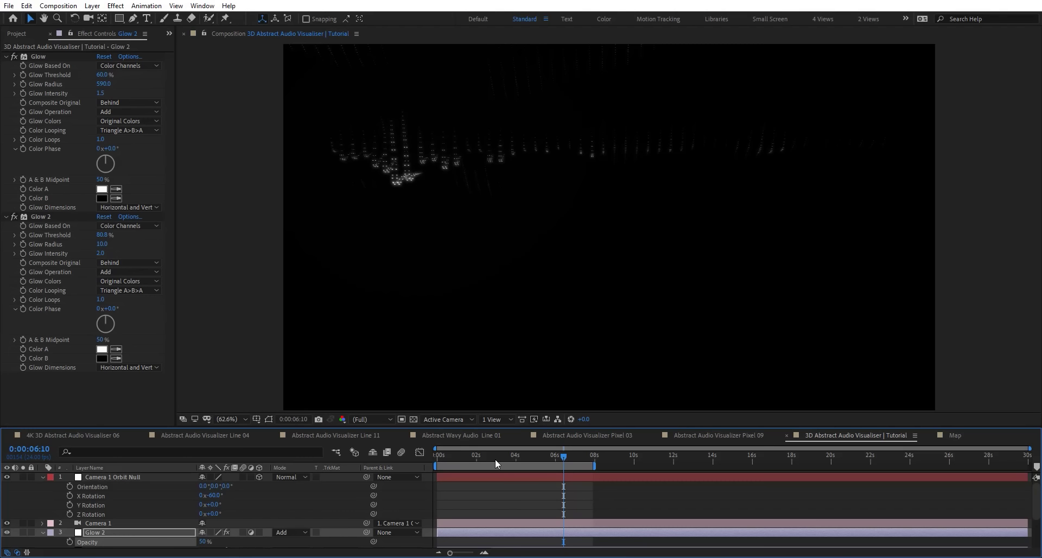
Check the glow at another time, move the playhead to 0:00:05:08 and open the Map composition
left_click_drag(489, 459, 705, 462)
scroll(512, 171, "up", 1)
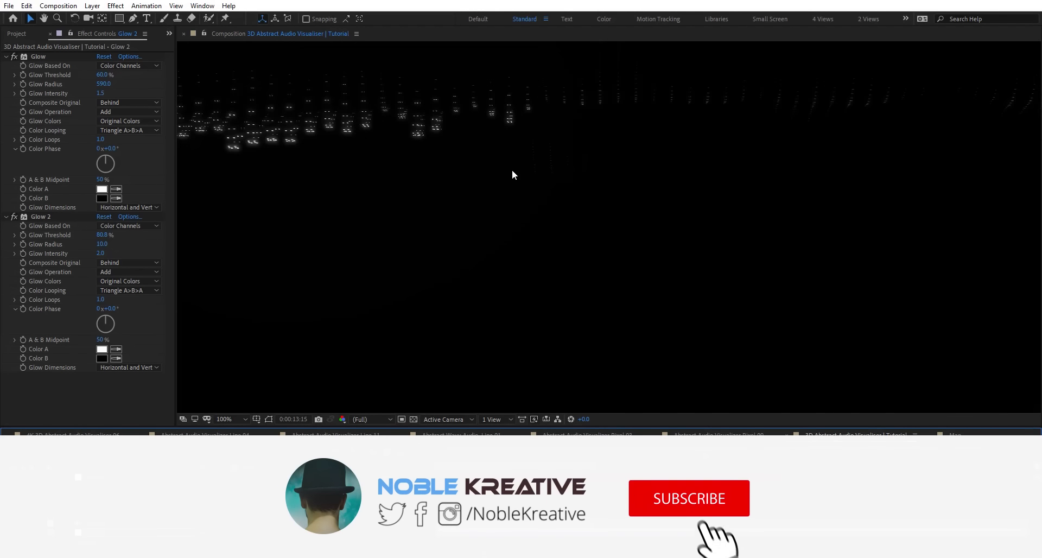
scroll(519, 214, "down", 2)
left_click_drag(602, 258, 517, 207)
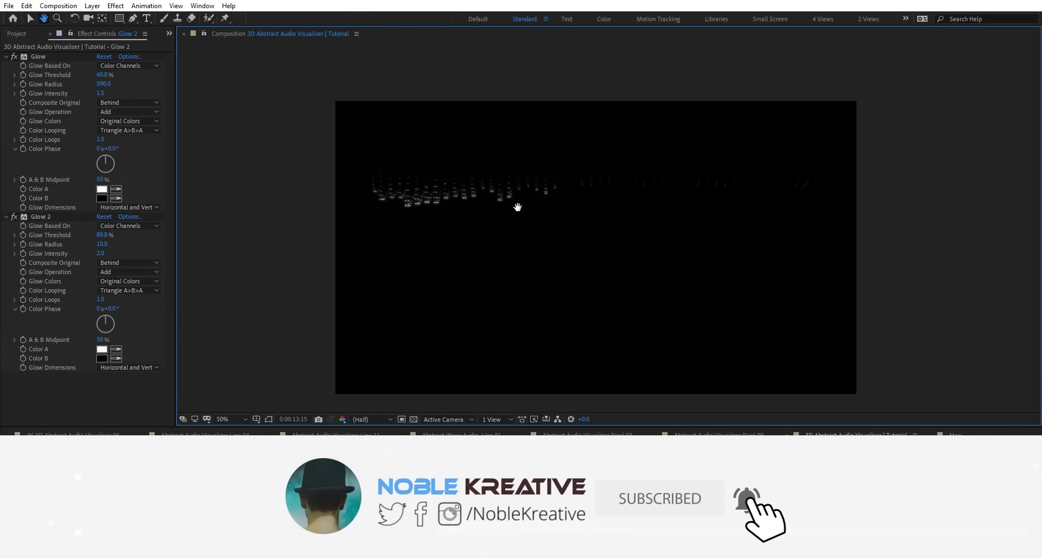
key("v")
left_click(541, 448)
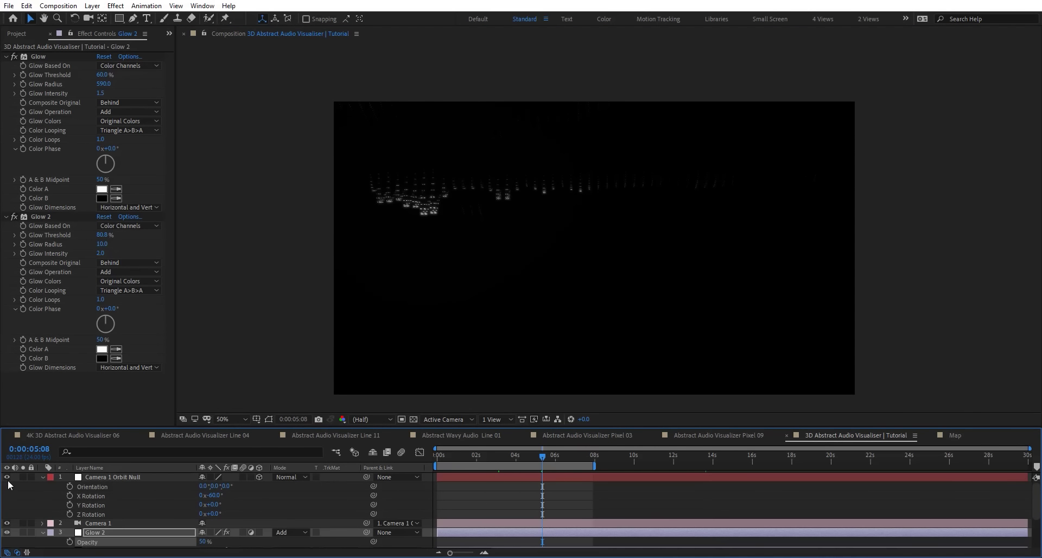
left_click(42, 479)
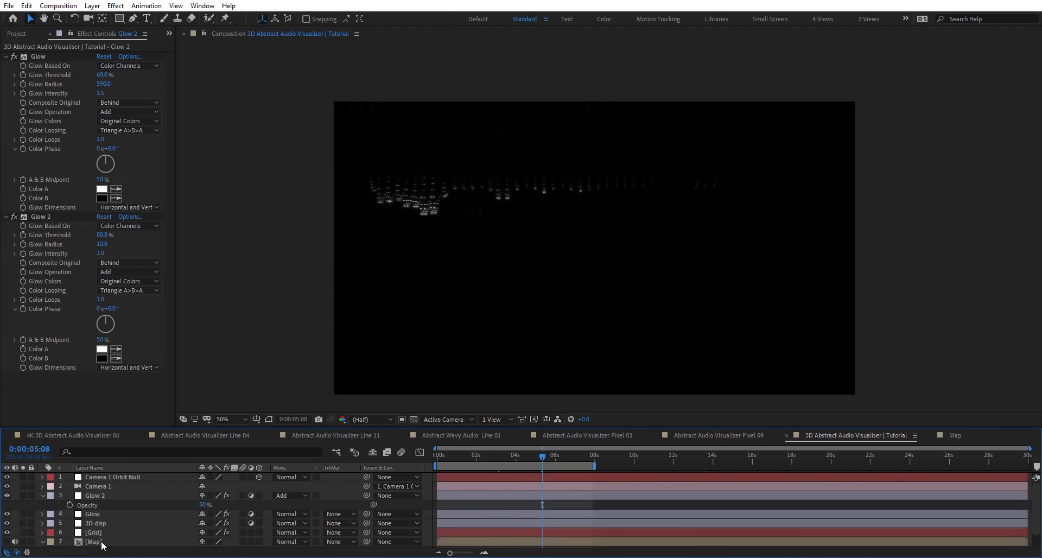
double_click(101, 543)
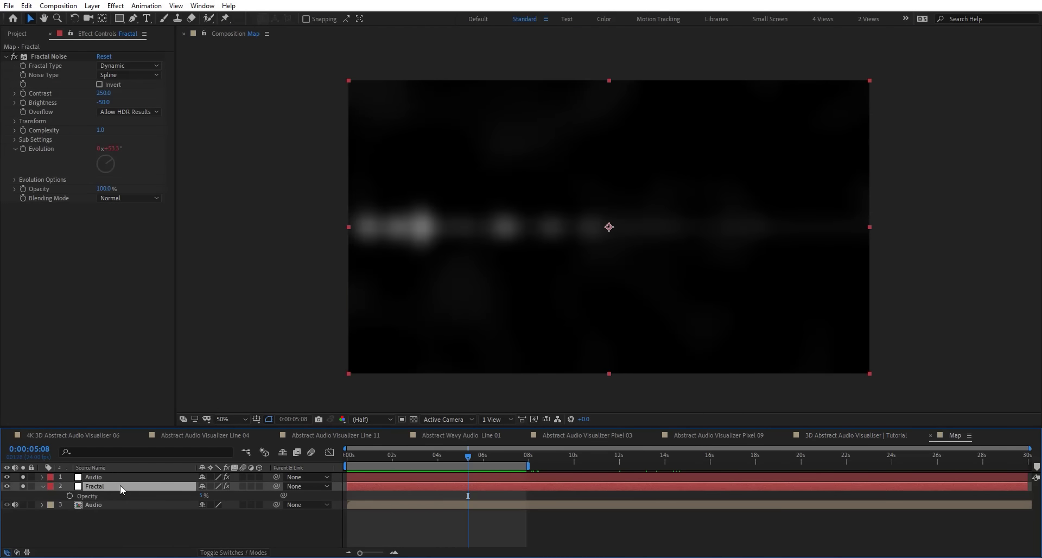
Draw a closed four-point slanted mask on the Fractal layer with the Pen tool, stretching it across most of the frame
left_click(133, 20)
left_click(676, 122)
left_click(515, 138)
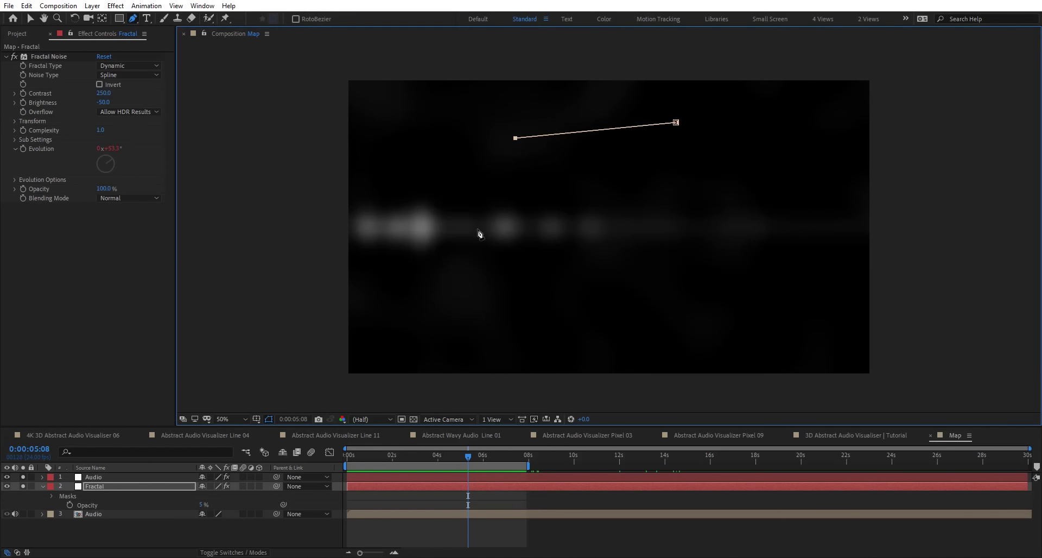
left_click(414, 331)
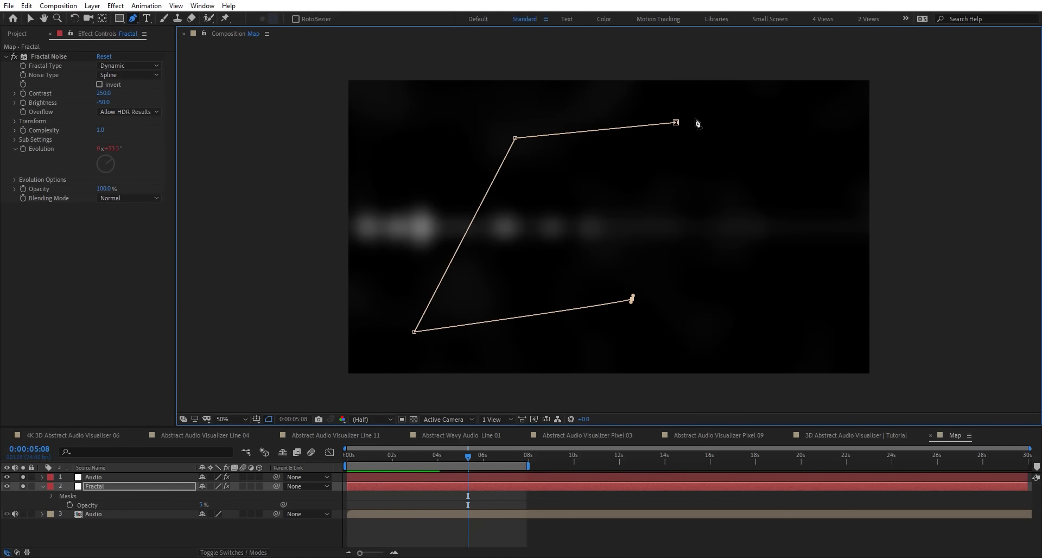
left_click(676, 122)
left_click_drag(676, 122, 781, 114)
left_click_drag(414, 331, 403, 344)
Move the slanted mask from the Fractal layer to the Audio effect layer
key("m")
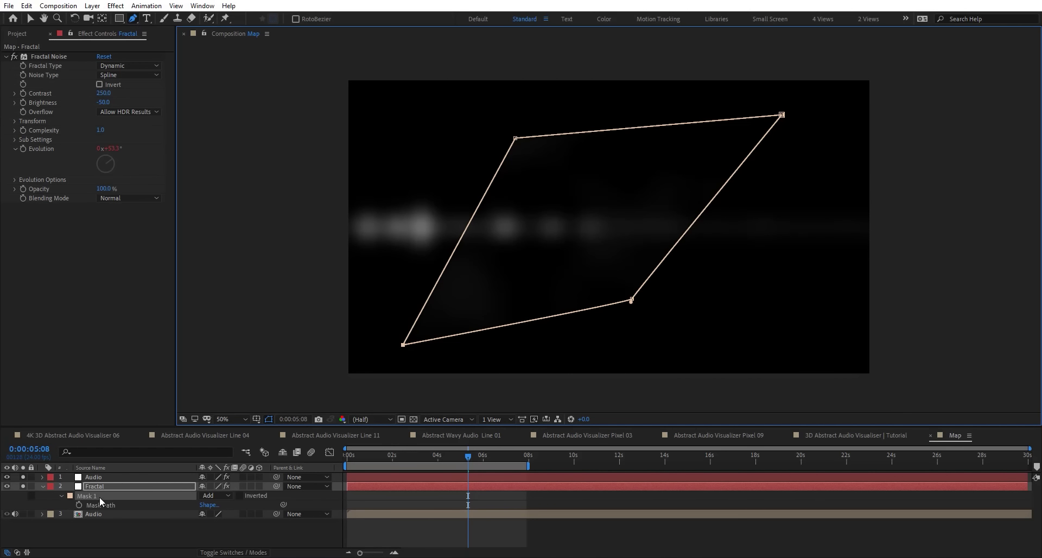
key("Delete")
left_click(101, 475)
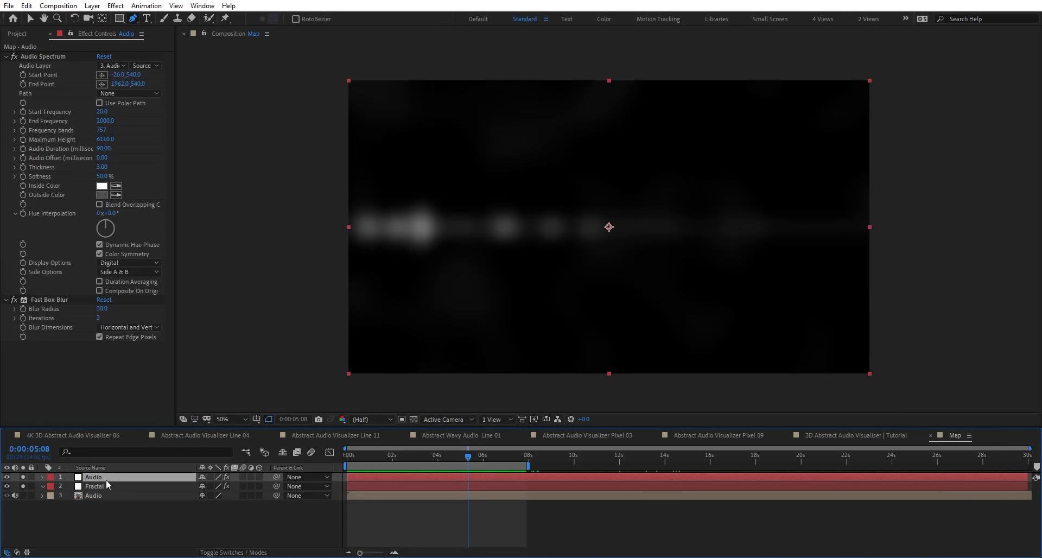
key("ctrl+v")
key("m")
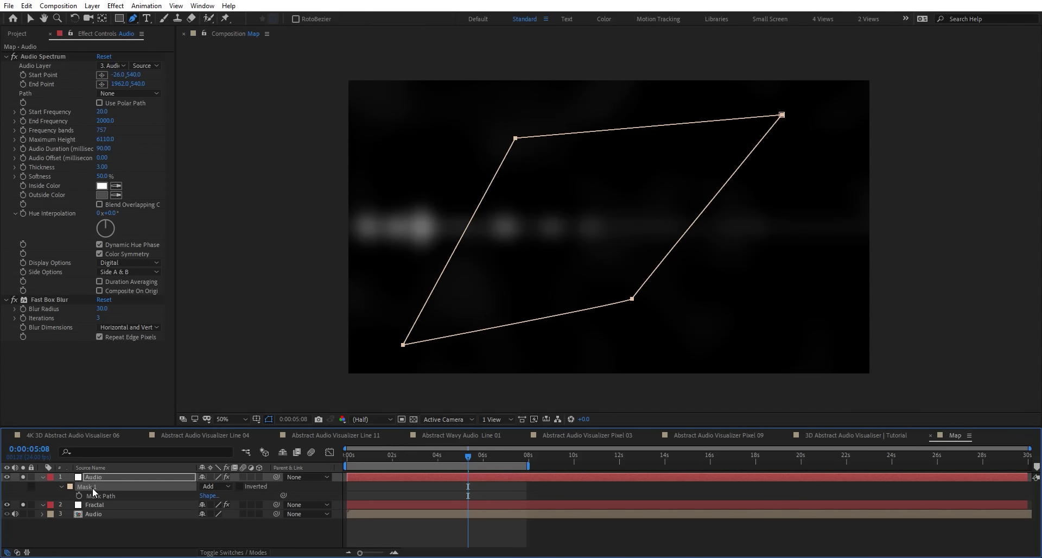
Add a second copy of the mask on the Audio layer and scale it down inside the first one
key("ctrl+v")
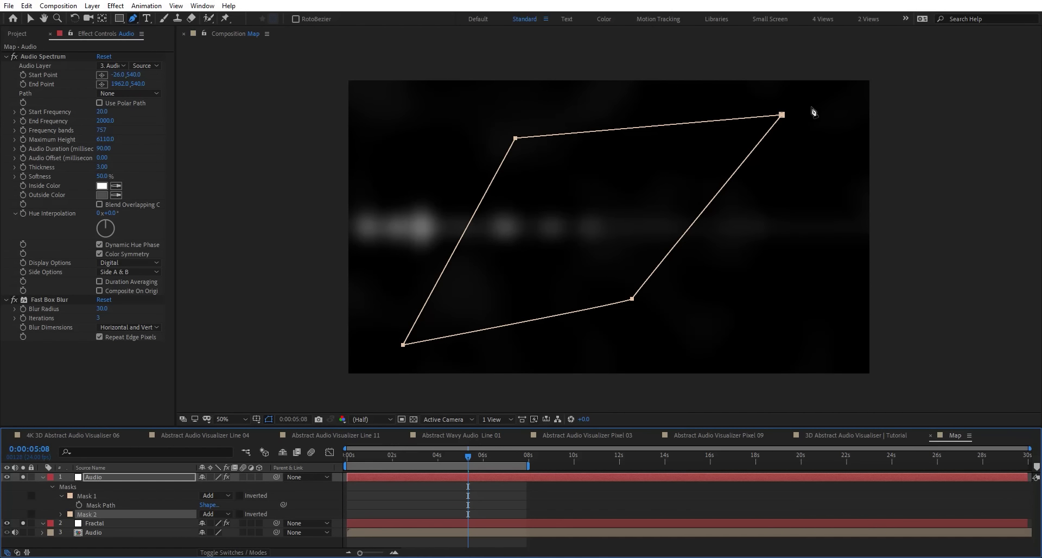
double_click(781, 115)
key("v")
key("super+space")
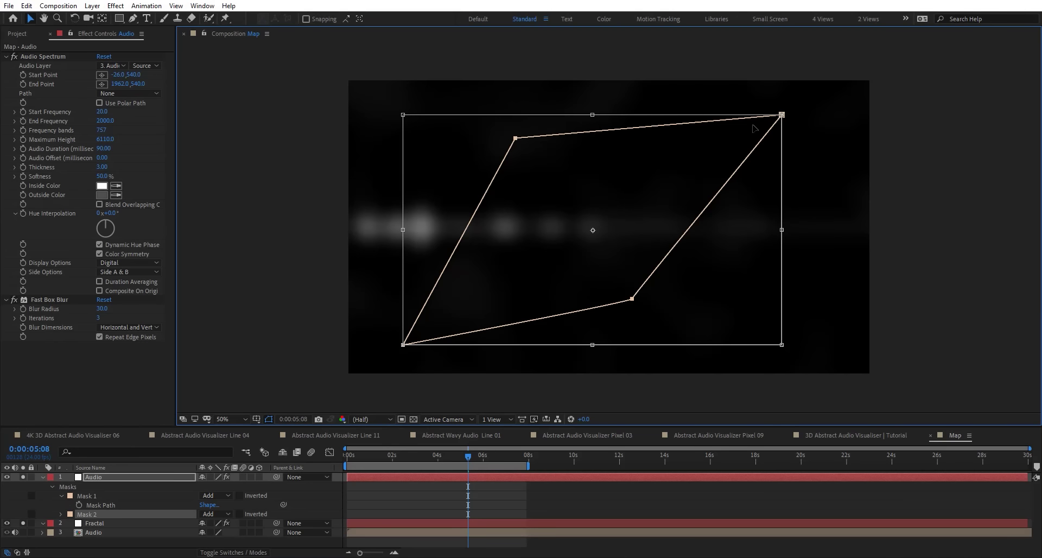
left_click_drag(782, 115, 719, 140)
left_click_drag(624, 201, 622, 198)
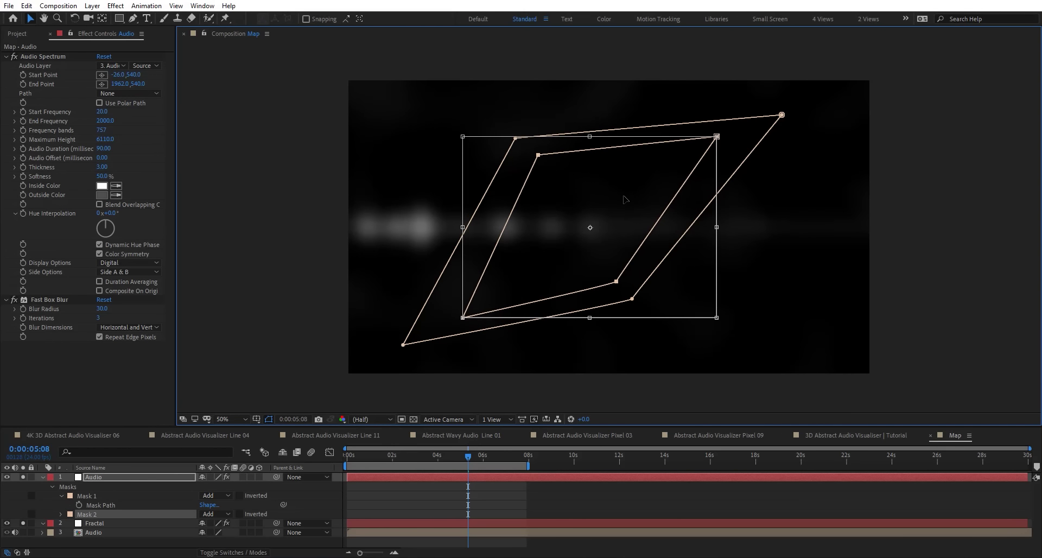
key("Return")
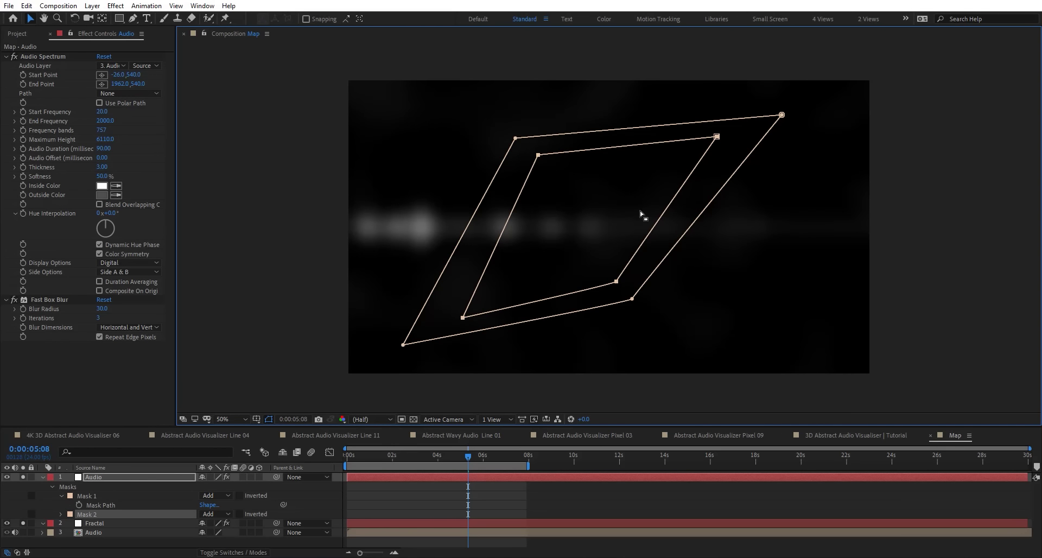
Duplicate Mask 2 and scale the copy down to form the innermost outline around the frame centre
key("ctrl+d")
double_click(716, 136)
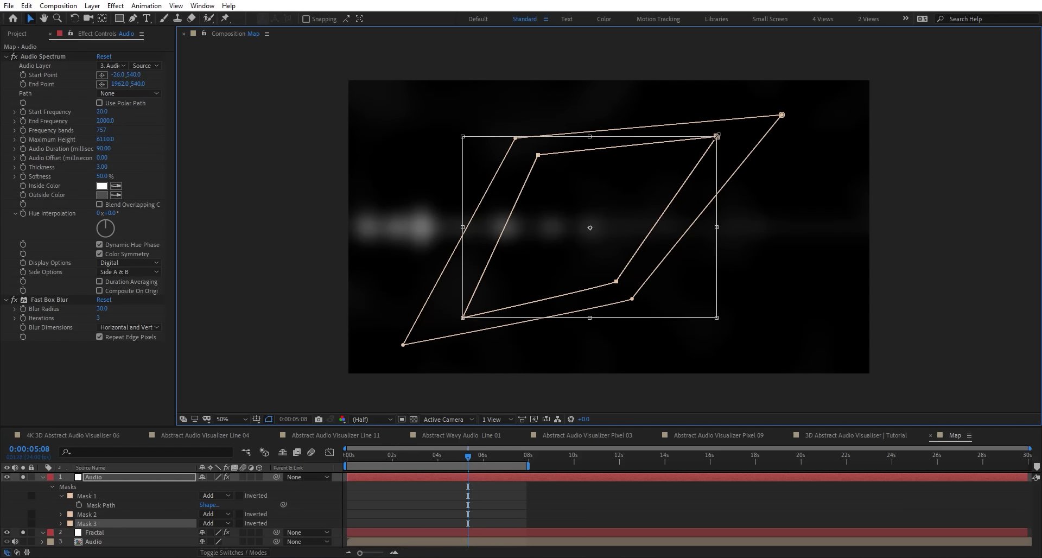
left_click_drag(716, 136, 661, 171)
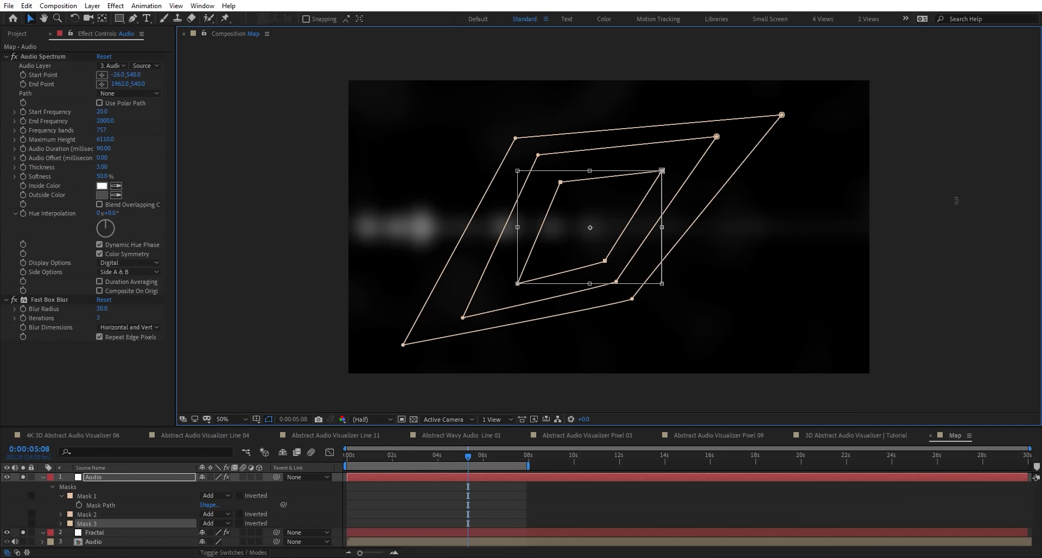
key("Return")
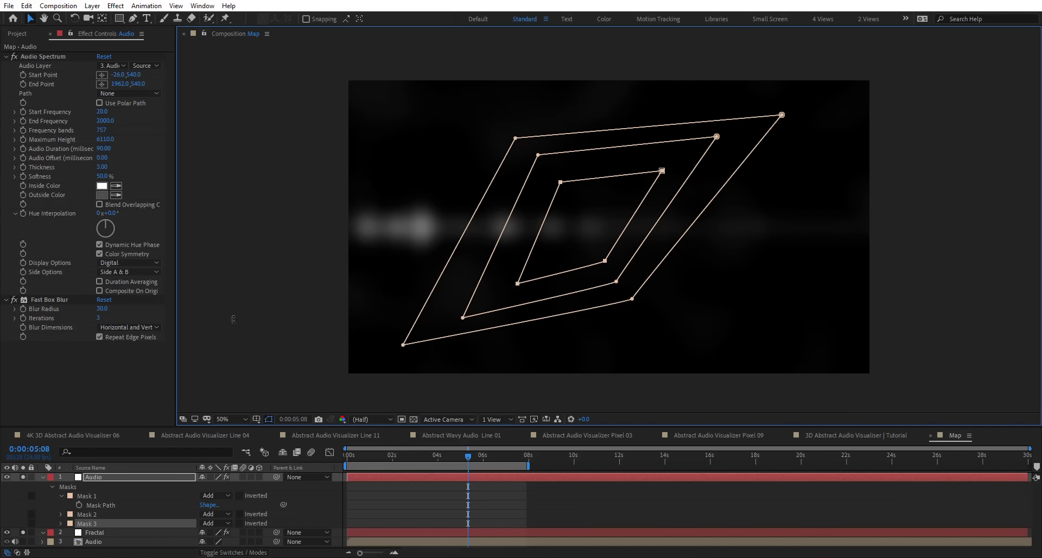
Duplicate the Audio Spectrum effect twice, with Composite On Original enabled on both copies
left_click(40, 57)
key("ctrl+d")
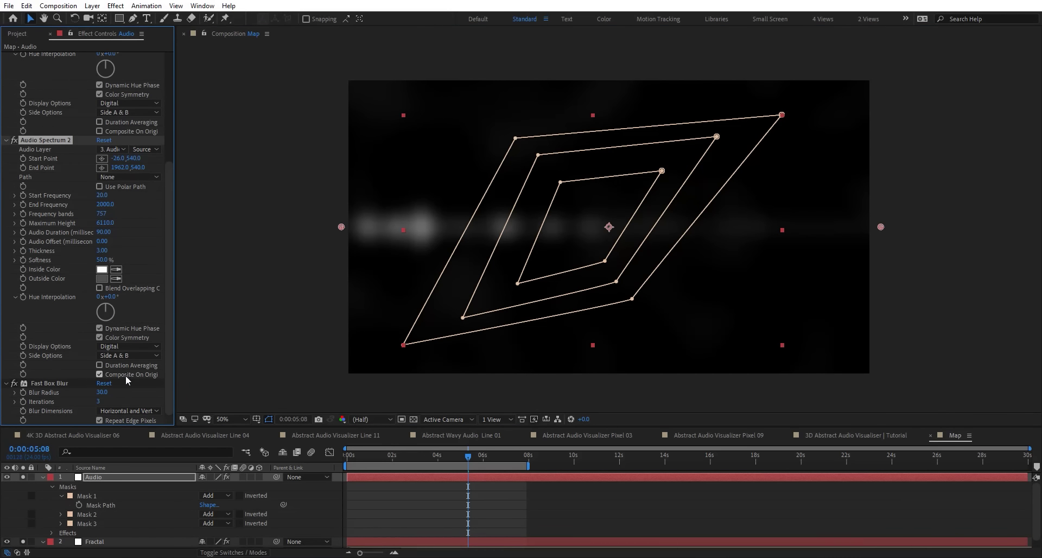
key("ctrl+d")
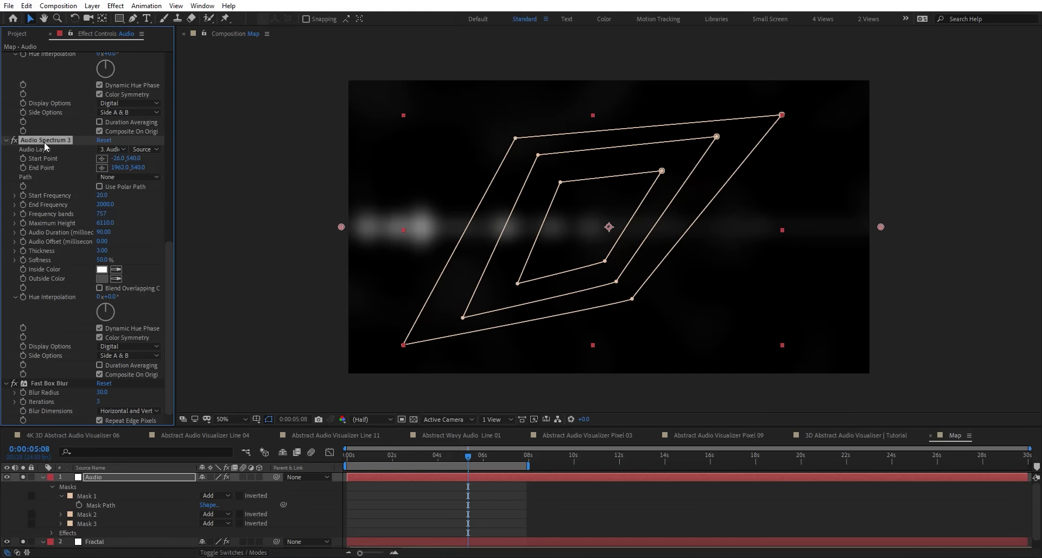
Assign Mask 1, Mask 2 and Mask 3 as the paths of the three Audio Spectrum effects in order, and preview at 0:00:06:03
scroll(64, 171, "up", 15)
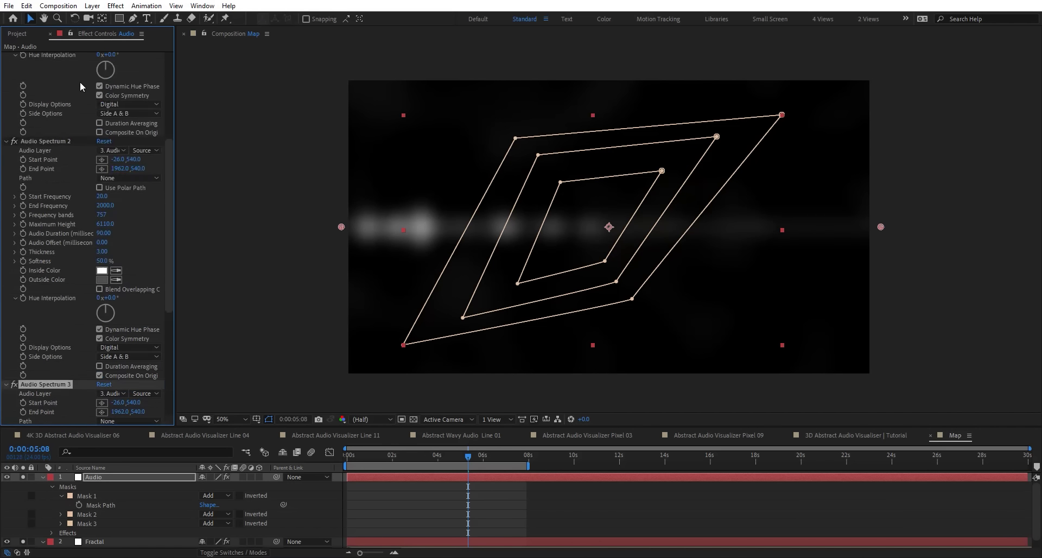
left_click(123, 95)
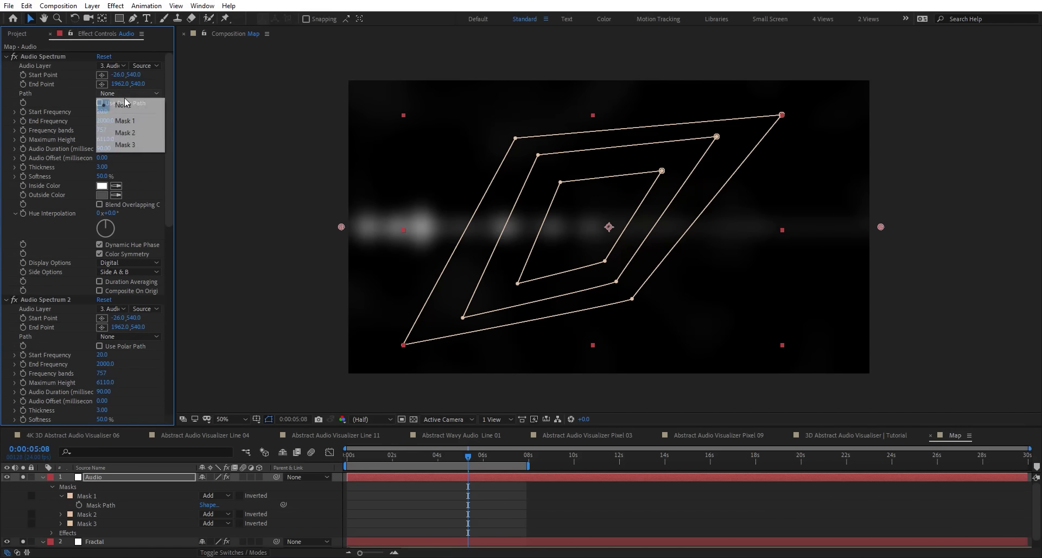
left_click(130, 118)
left_click(122, 338)
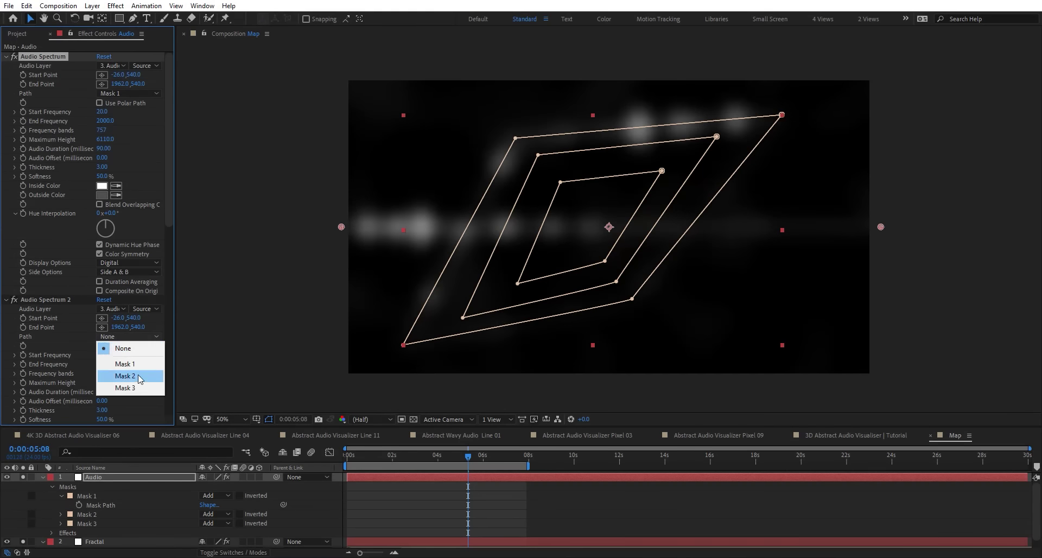
left_click(140, 377)
scroll(95, 328, "down", 3)
scroll(89, 321, "down", 13)
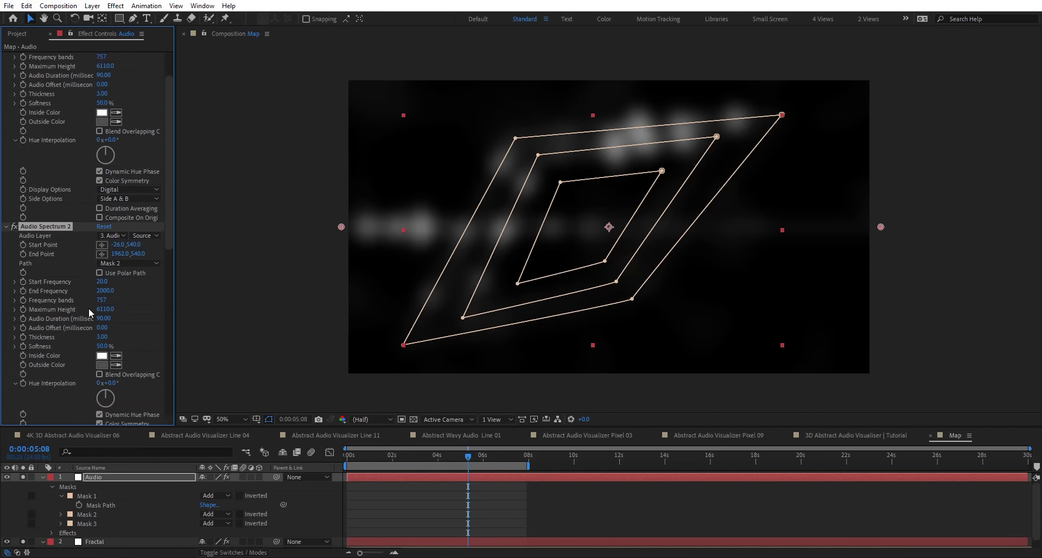
left_click(124, 311)
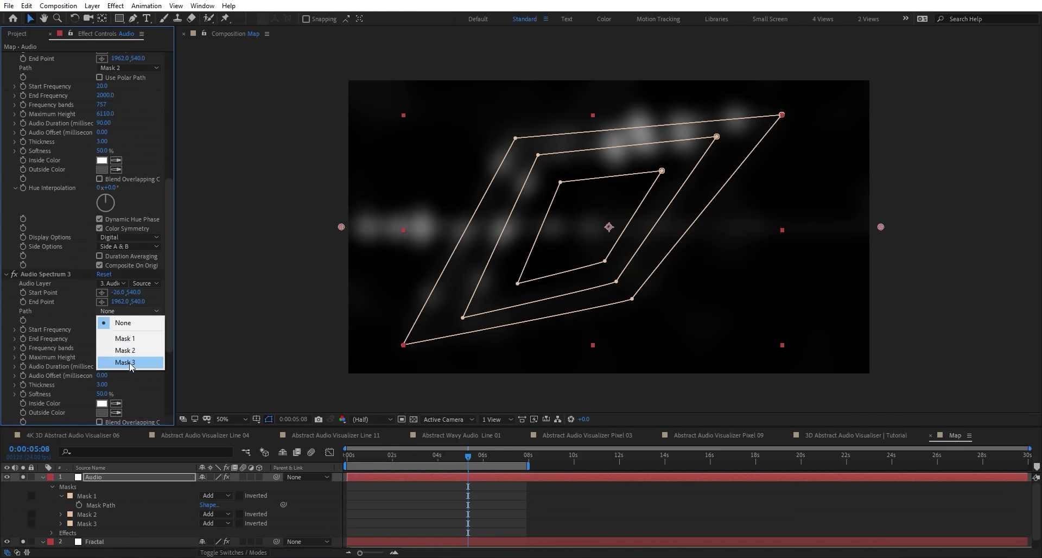
left_click(125, 362)
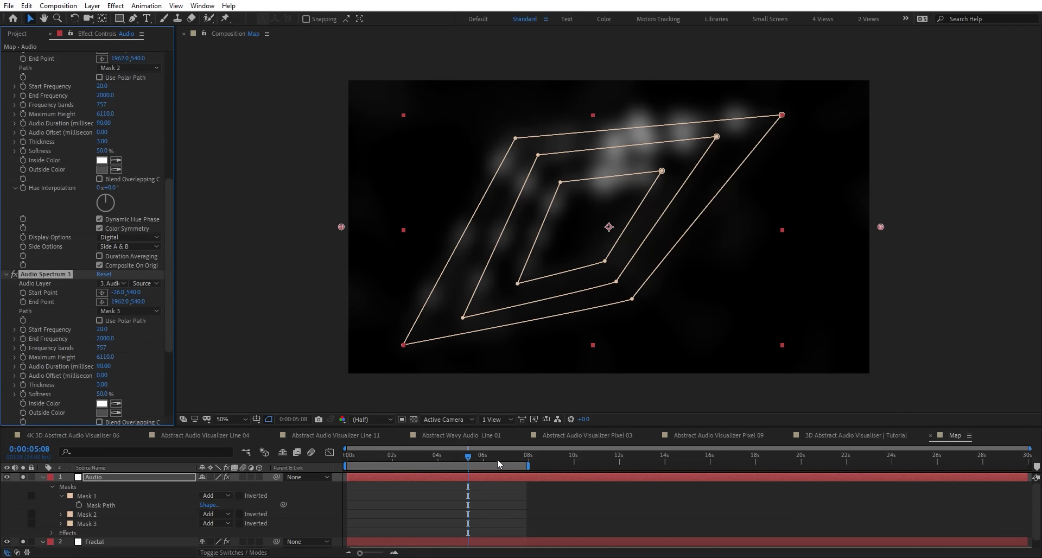
mouse_move(498, 458)
left_mouse_down()
mouse_move(461, 467)
mouse_move(487, 466)
left_mouse_up()
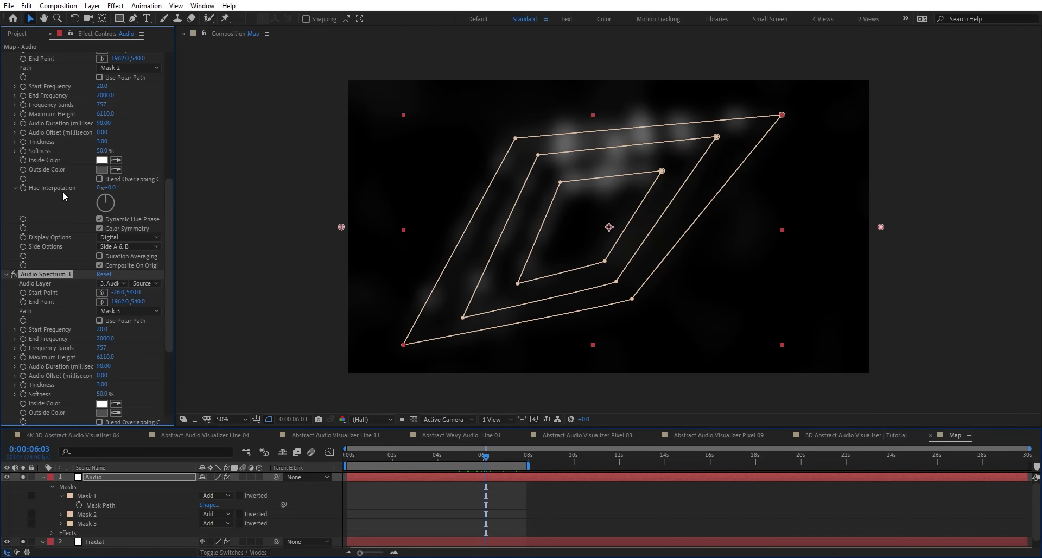
Set the first Audio Spectrum effect's Start Frequency to 10 and End Frequency to 600
scroll(63, 191, "up", 5)
left_click(101, 111)
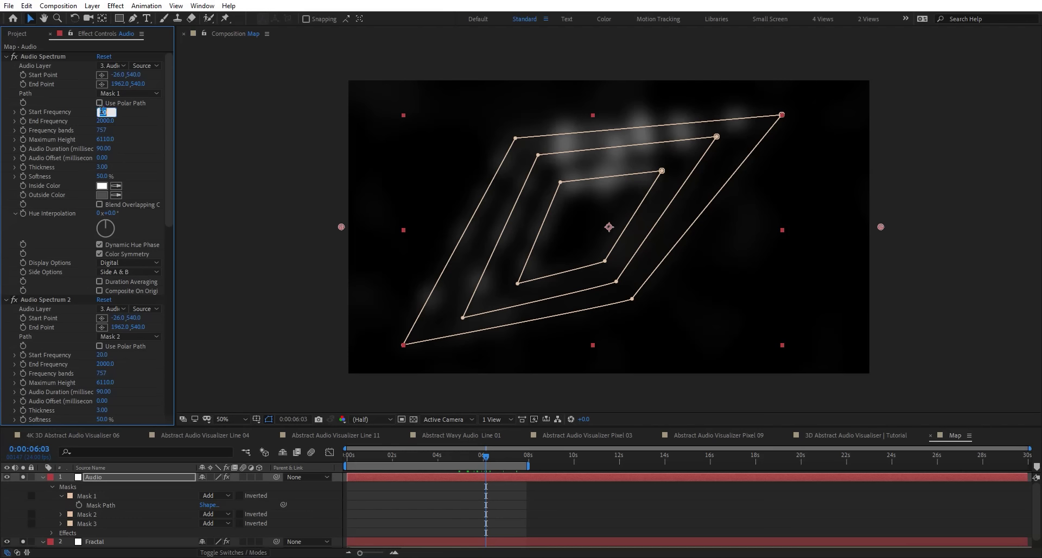
type("10")
key("Return")
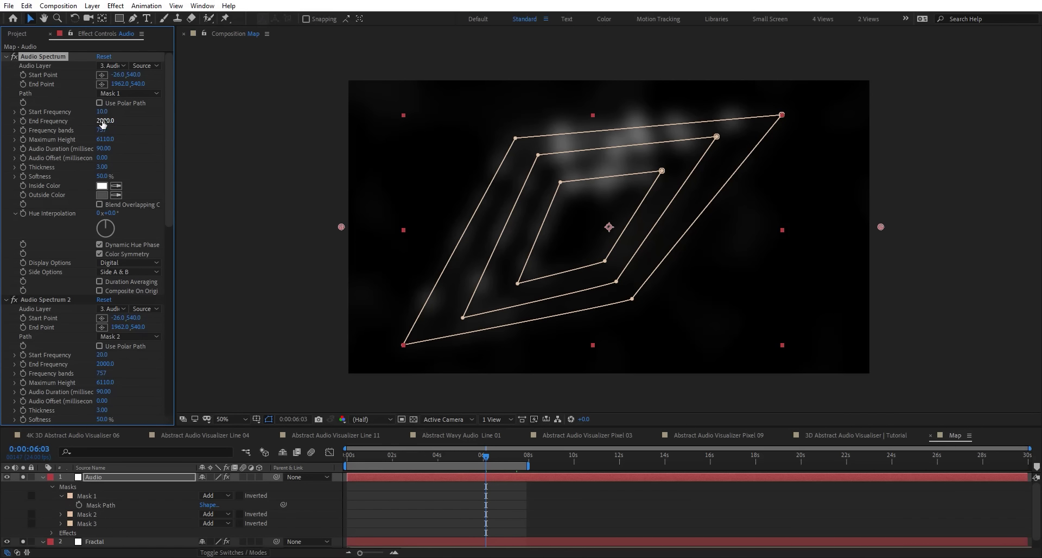
left_click(105, 121)
type("600")
key("Return")
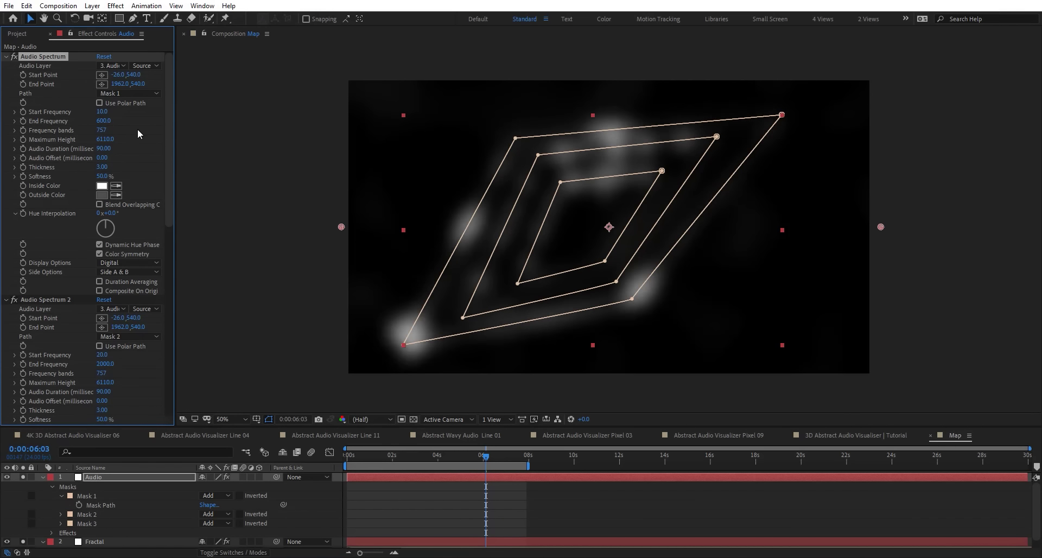
Set Audio Spectrum 2's End Frequency to 800
left_click(101, 355)
key("Tab")
type("800")
key("Return")
scroll(24, 374, "down", 10)
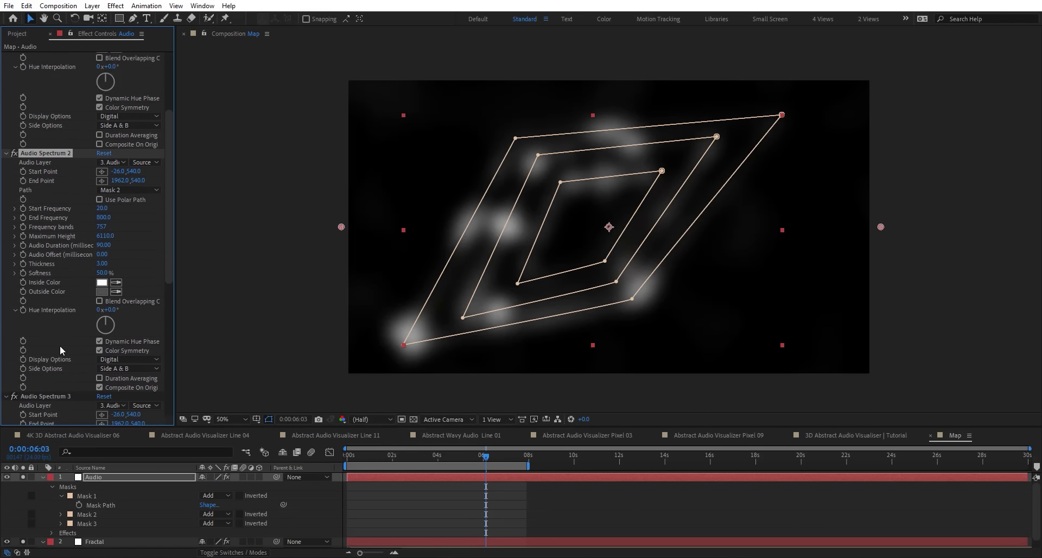
Set Audio Spectrum 3's End Frequency to 1000 and lower its Maximum Height to 2750
left_click(109, 340)
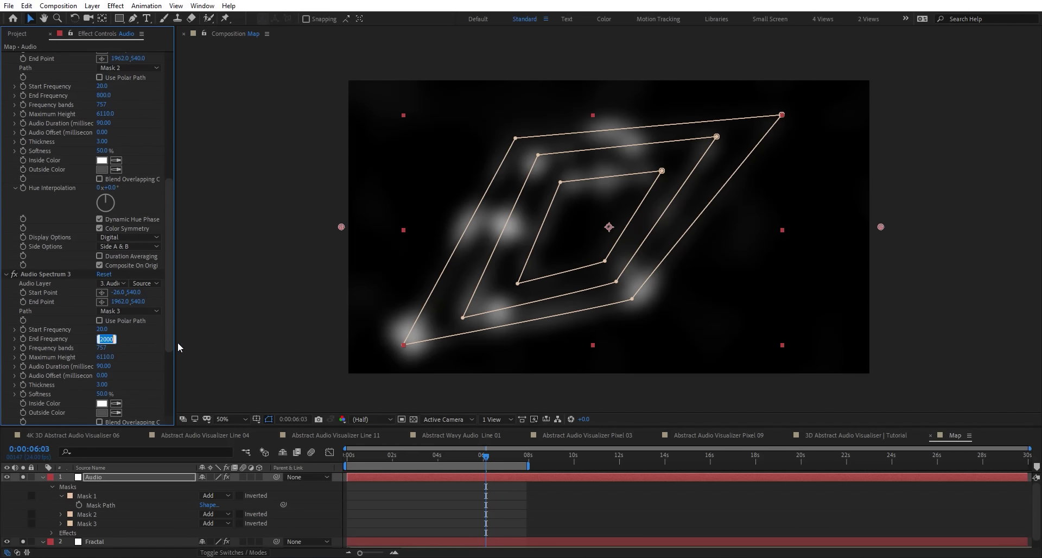
type("1000")
key("Return")
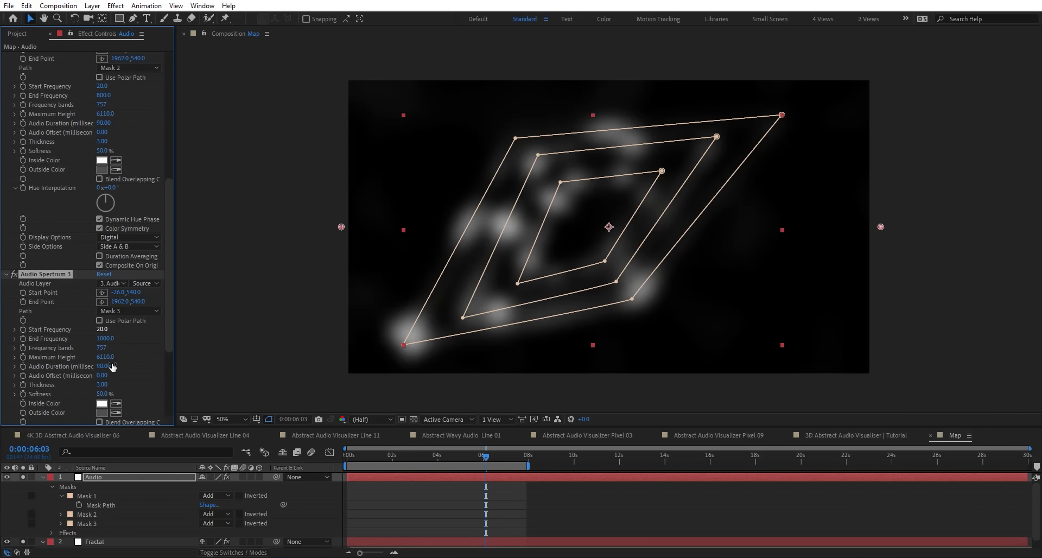
left_click_drag(108, 359, 79, 363)
left_click_drag(17, 359, 2, 356)
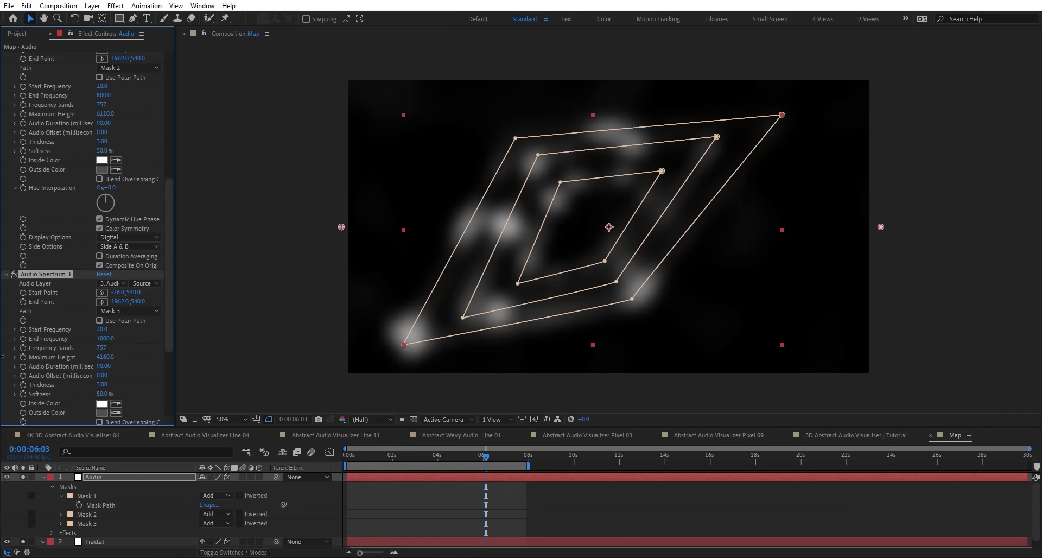
left_click_drag(110, 360, 32, 356)
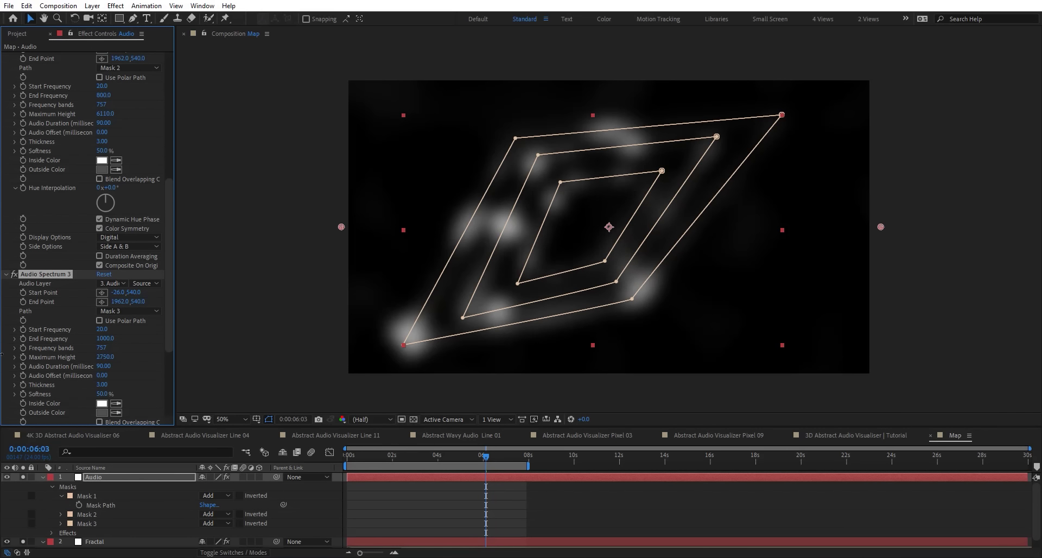
Lower Audio Spectrum 2's Maximum Height to 4060 and preview the map at 0:00:13:06
scroll(85, 233, "up", 5)
left_click_drag(106, 236, 2, 244)
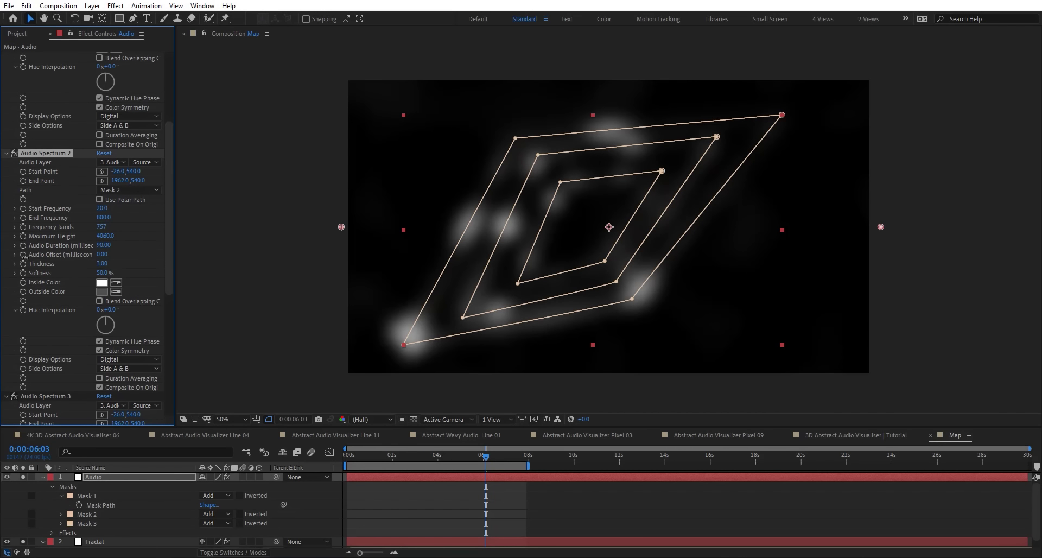
left_click_drag(535, 457, 650, 464)
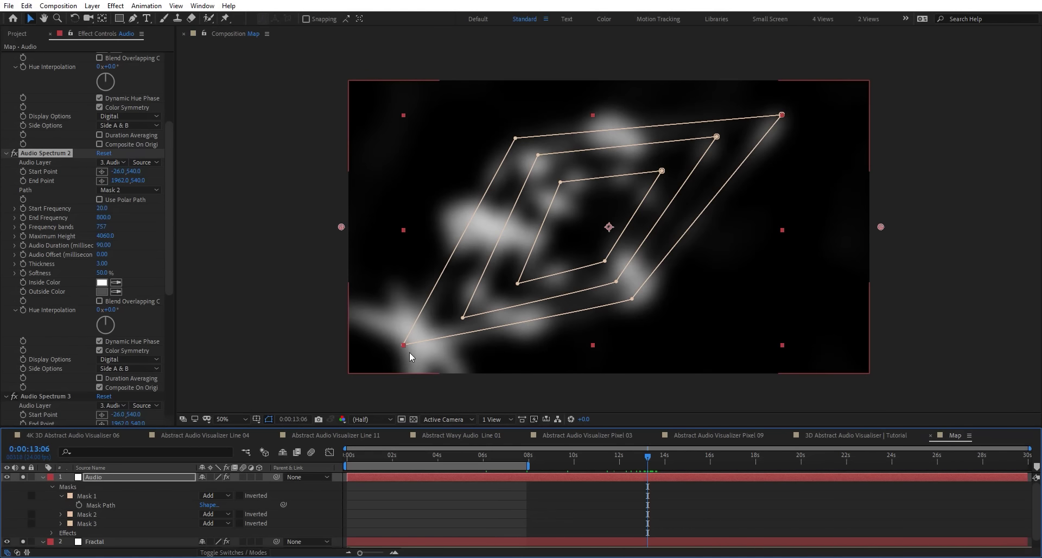
Reshape the three nested masks on the Audio layer by moving their lower-left corners, the outer two's upper-left corners and Mask 3's lower-right corner
left_click_drag(406, 346, 461, 311)
key("ctrl+z")
left_click(471, 298)
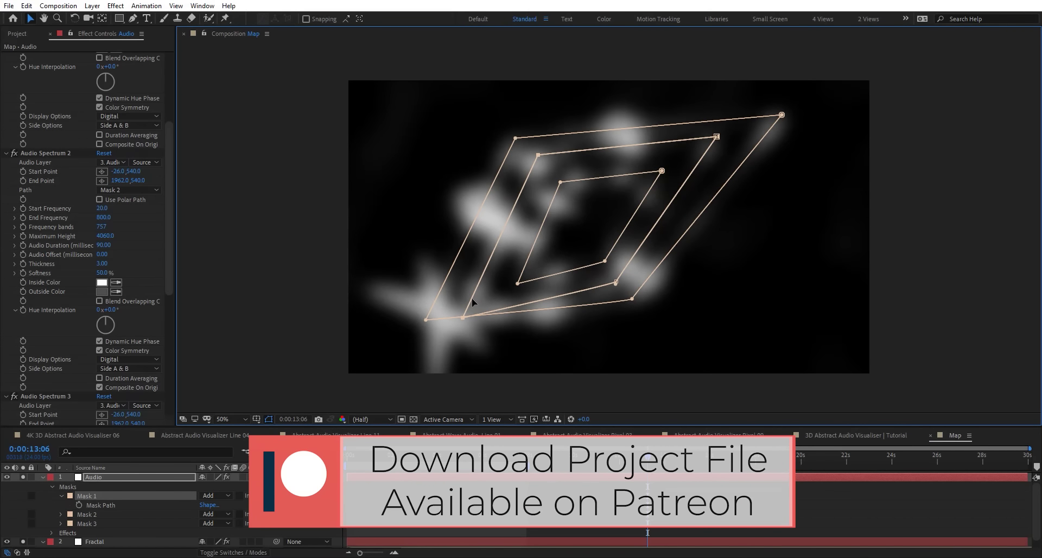
left_click_drag(463, 320, 461, 299)
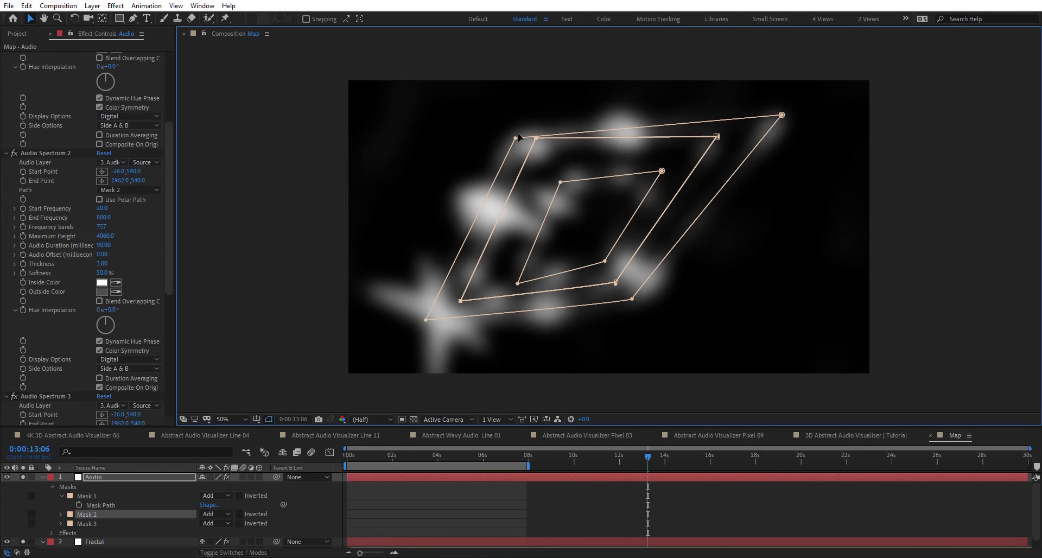
left_click_drag(515, 138, 523, 125)
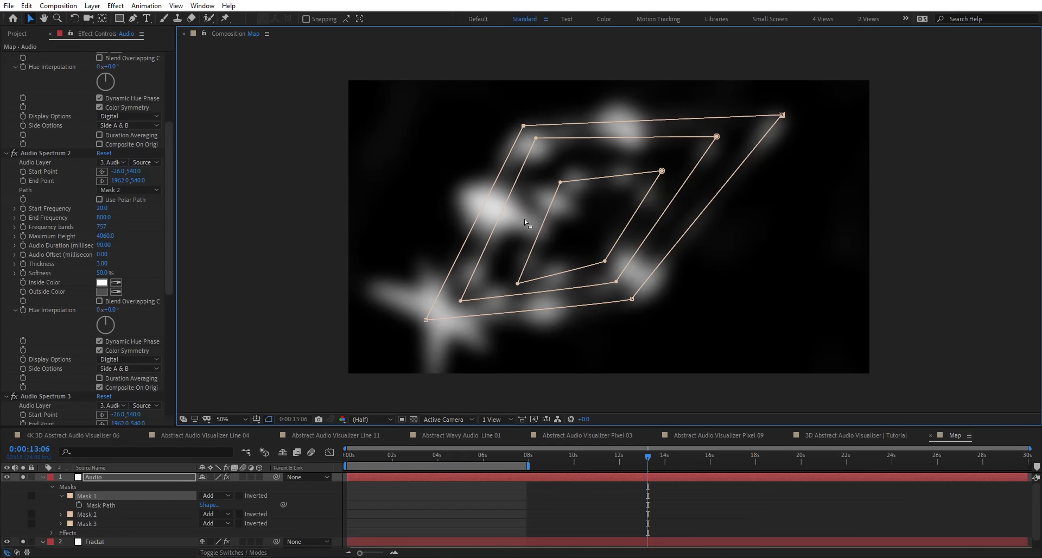
left_click_drag(518, 283, 523, 260)
left_click_drag(604, 263, 602, 242)
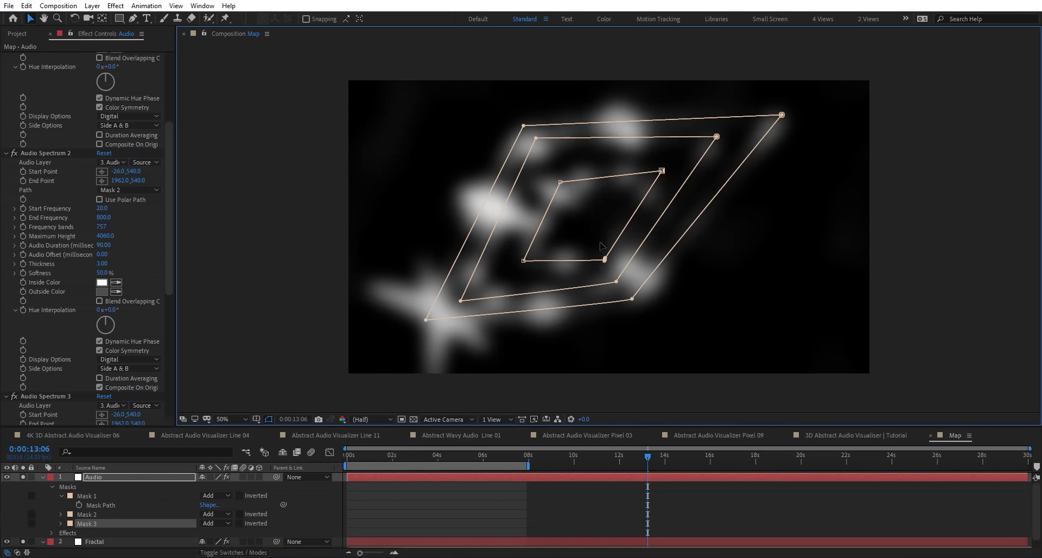
Hide the Glow 2 layer in the 3D Abstract Audio Visualiser | Tutorial composition, checking the frame at 0:00:07:00
left_click(868, 435)
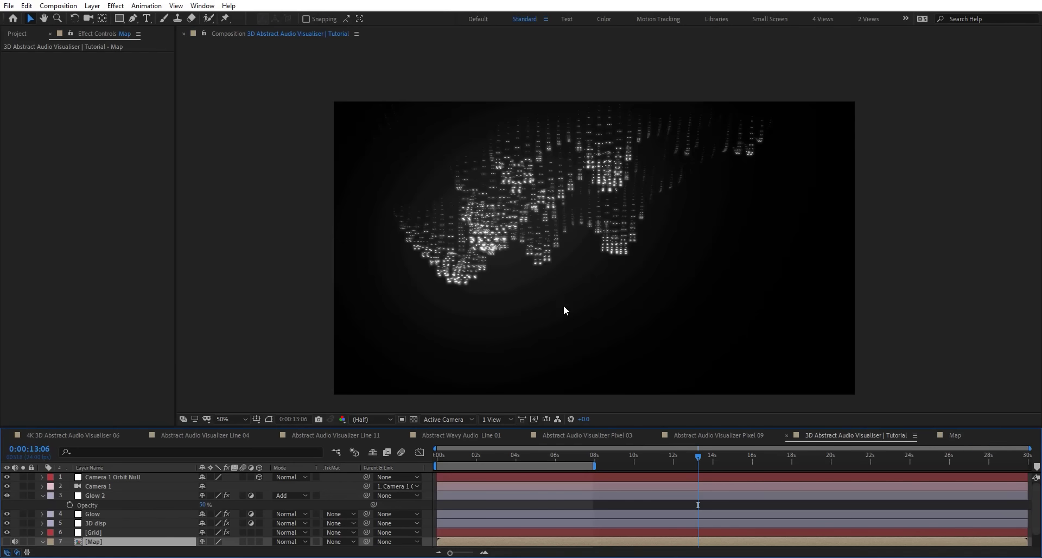
left_click_drag(636, 455, 574, 450)
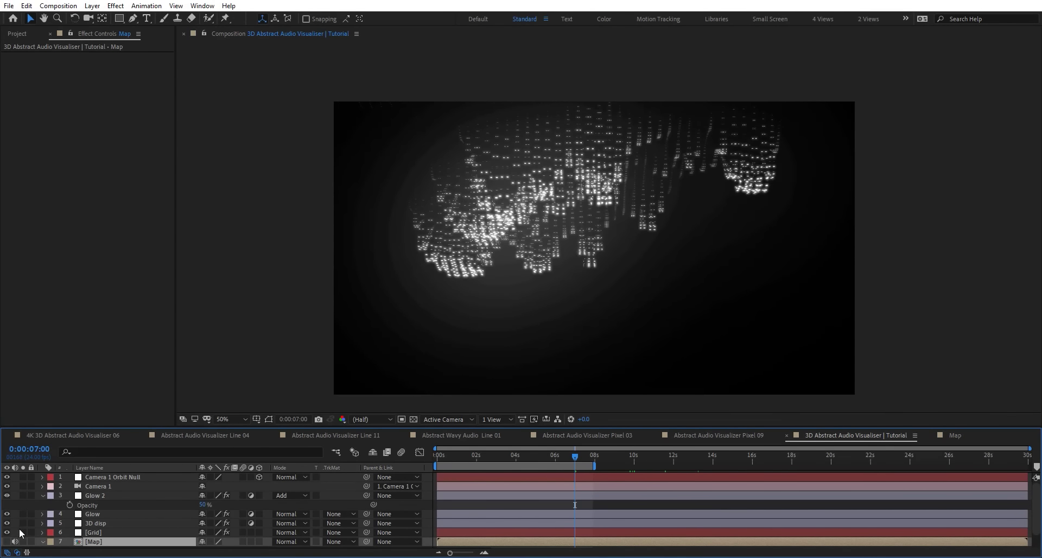
left_click(96, 512)
left_click(8, 495)
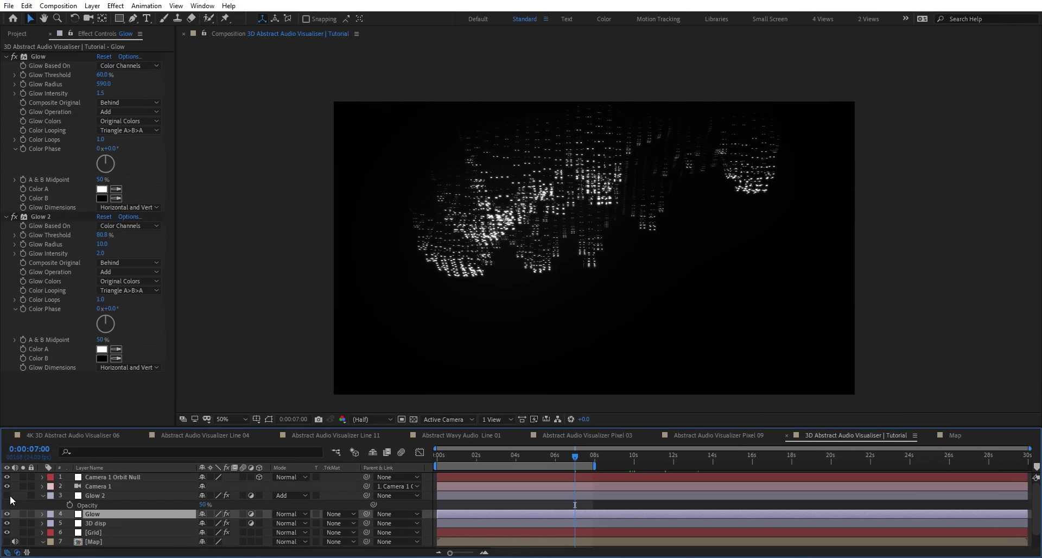
Fit the composition in the viewer and set Camera 1 Orbit Null's X Rotation to -32°, checking the result at 0:00:02:21
left_click(230, 419)
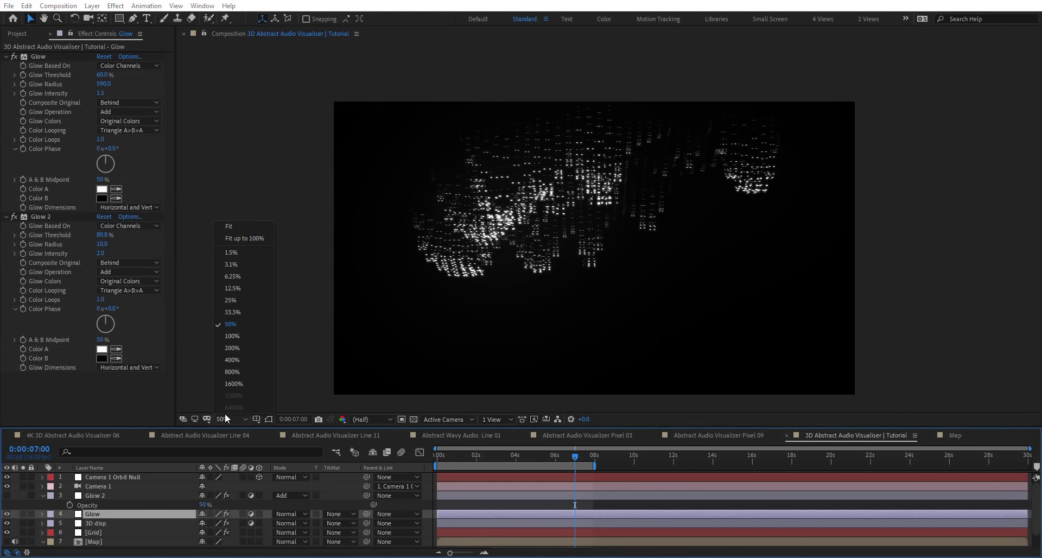
left_click(239, 223)
left_click_drag(575, 457, 652, 457)
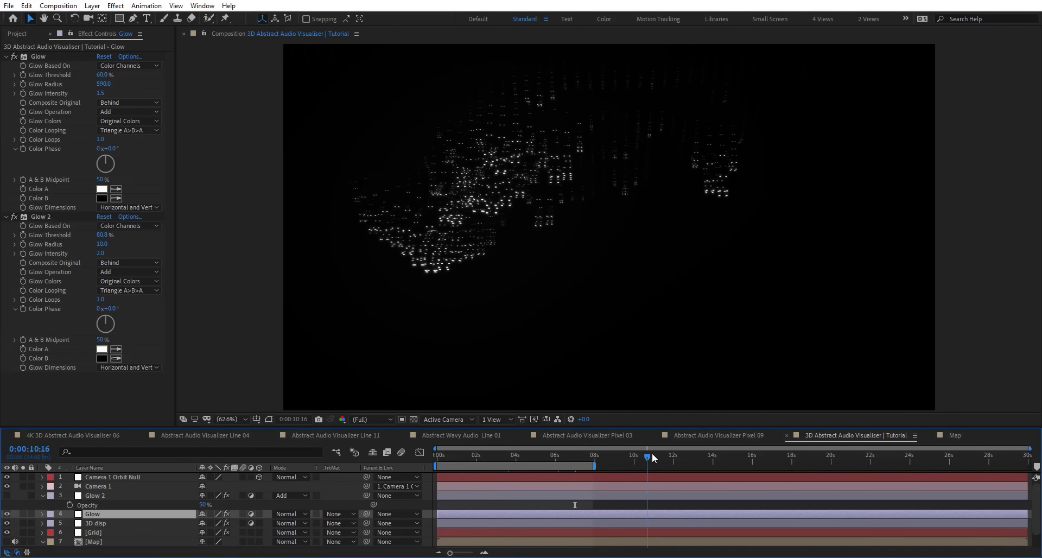
left_click(127, 477)
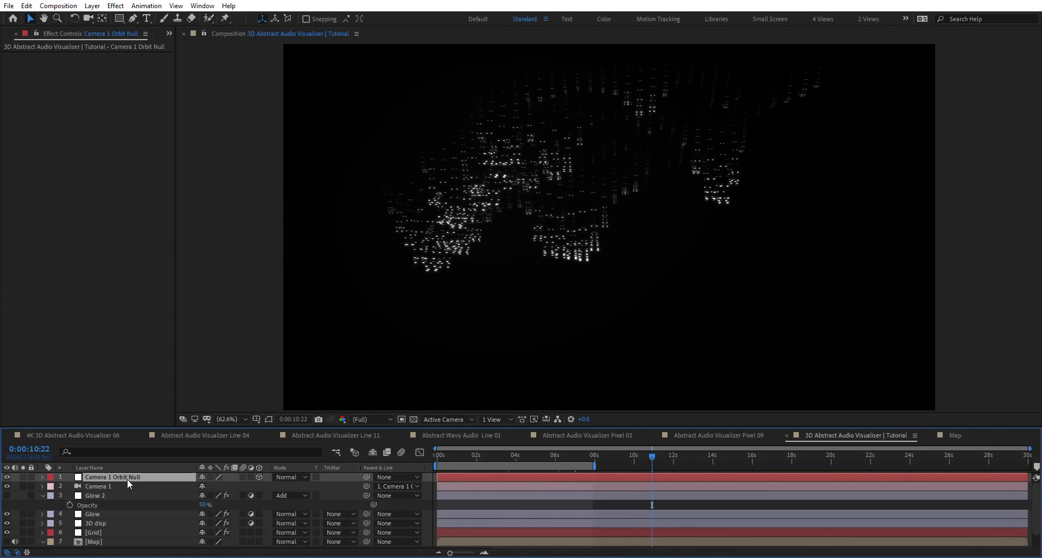
key("r")
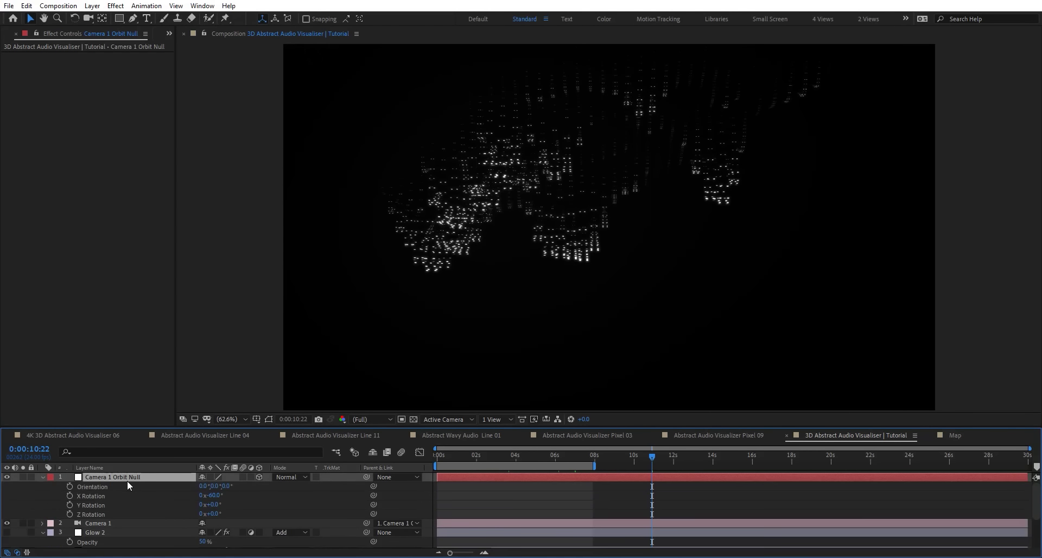
mouse_move(214, 495)
left_mouse_down()
mouse_move(203, 495)
mouse_move(231, 496)
left_mouse_up()
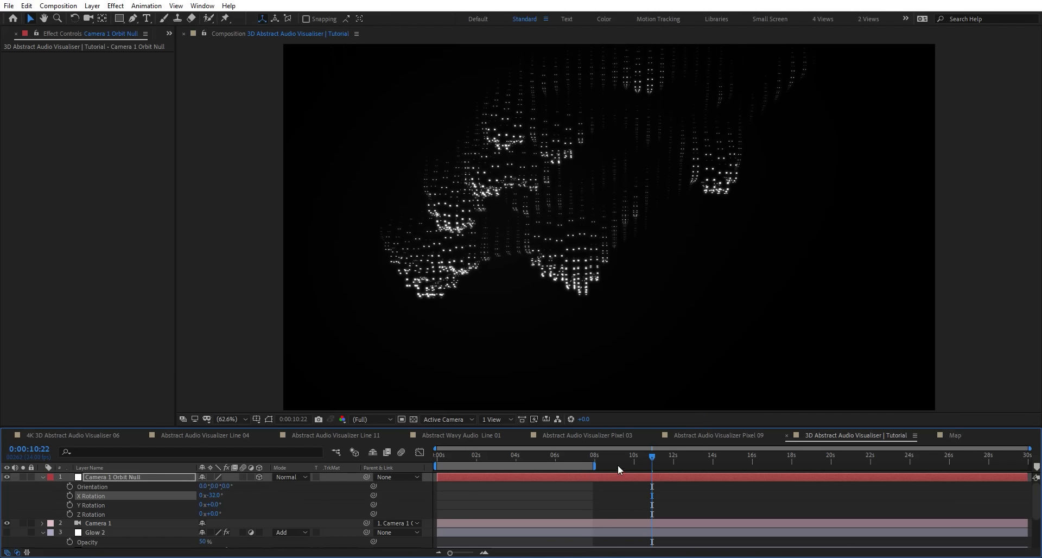
left_click_drag(619, 464, 494, 468)
Set the Fractal layer's opacity to 10% in the Map composition
left_click(954, 435)
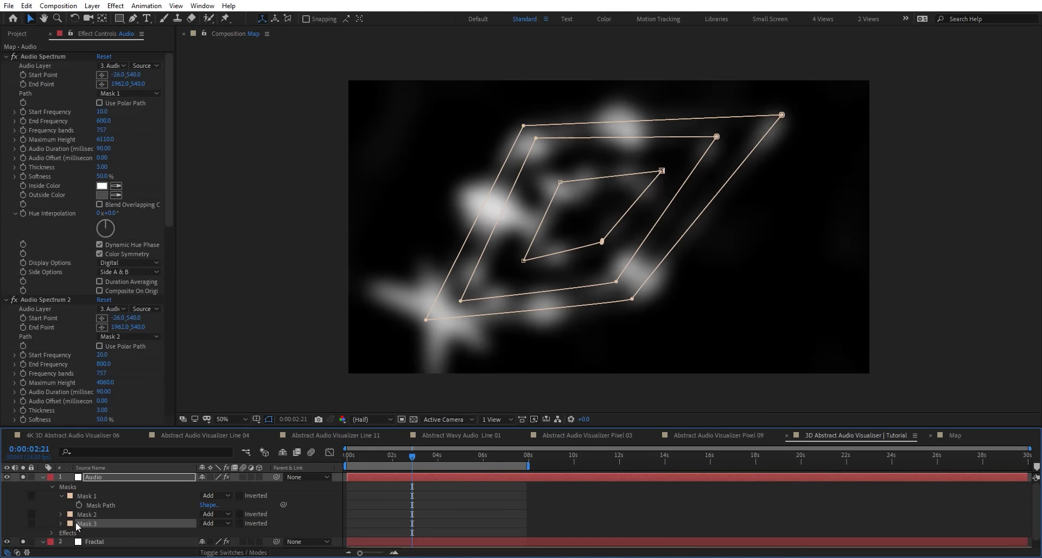
scroll(105, 531, "down", 1)
left_click(105, 532)
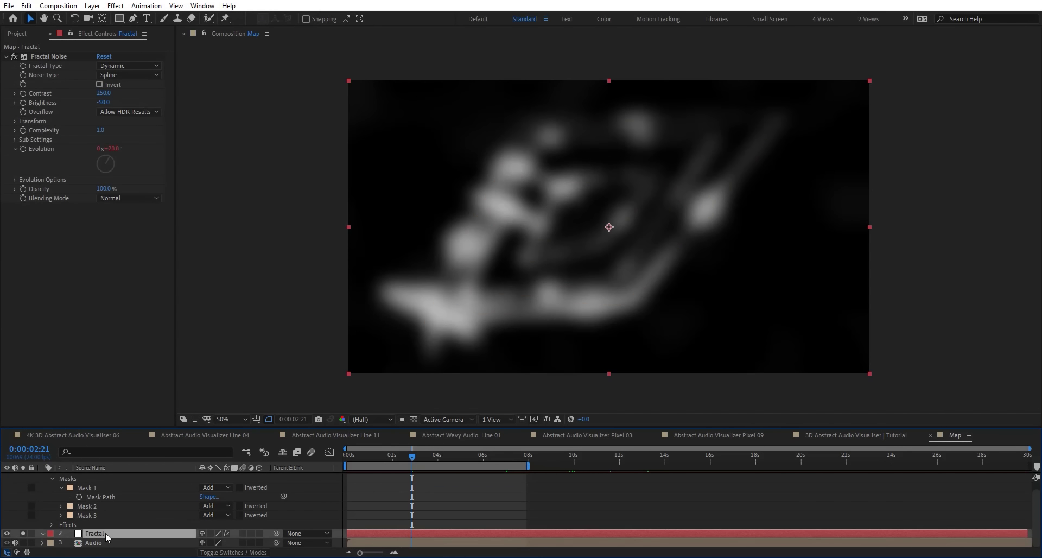
key("t")
left_click(204, 543)
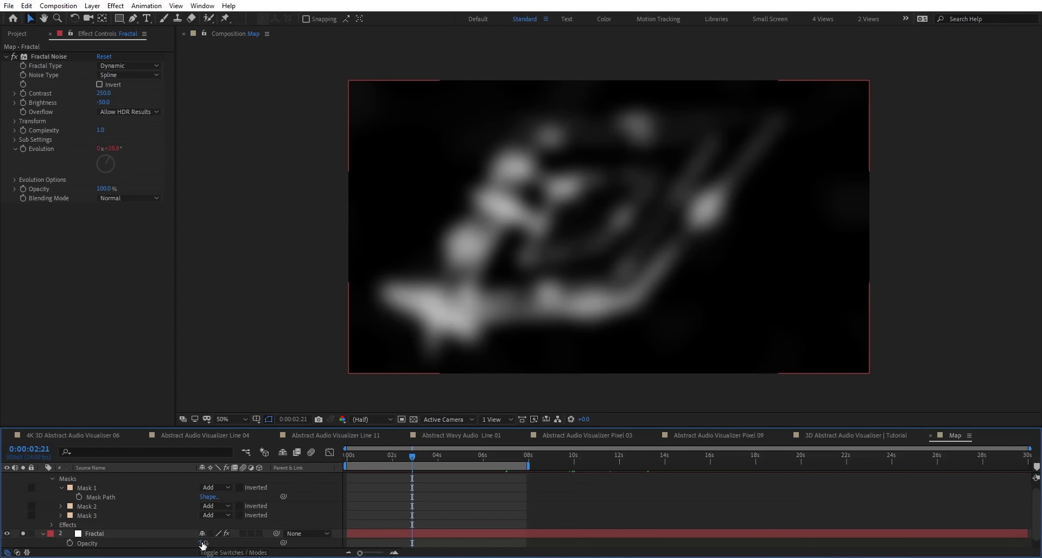
left_click(204, 543)
type("10")
key("Return")
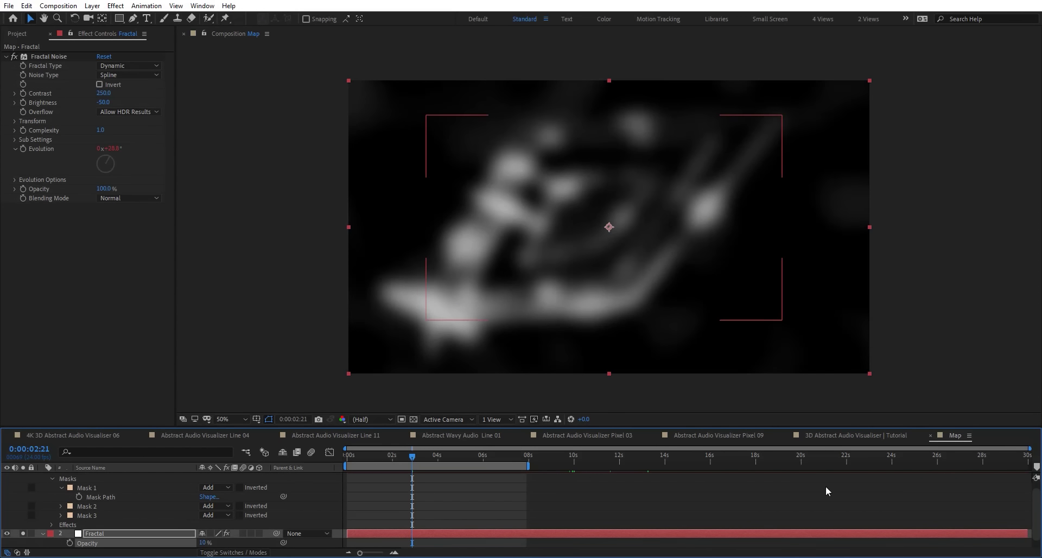
Play a preview of the 3D Abstract Audio Visualiser | Tutorial composition from its start
left_click(856, 436)
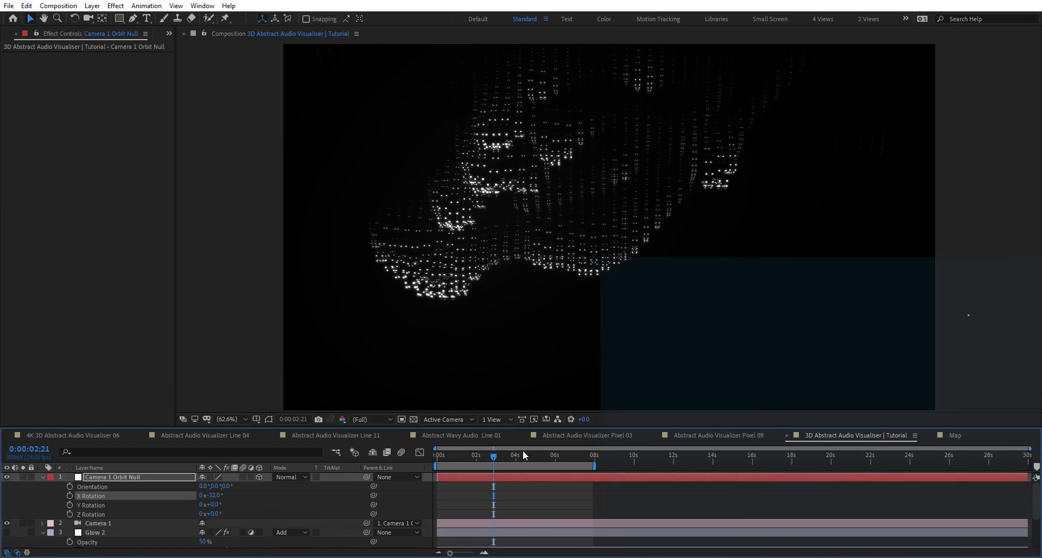
left_click(441, 458)
key("space")
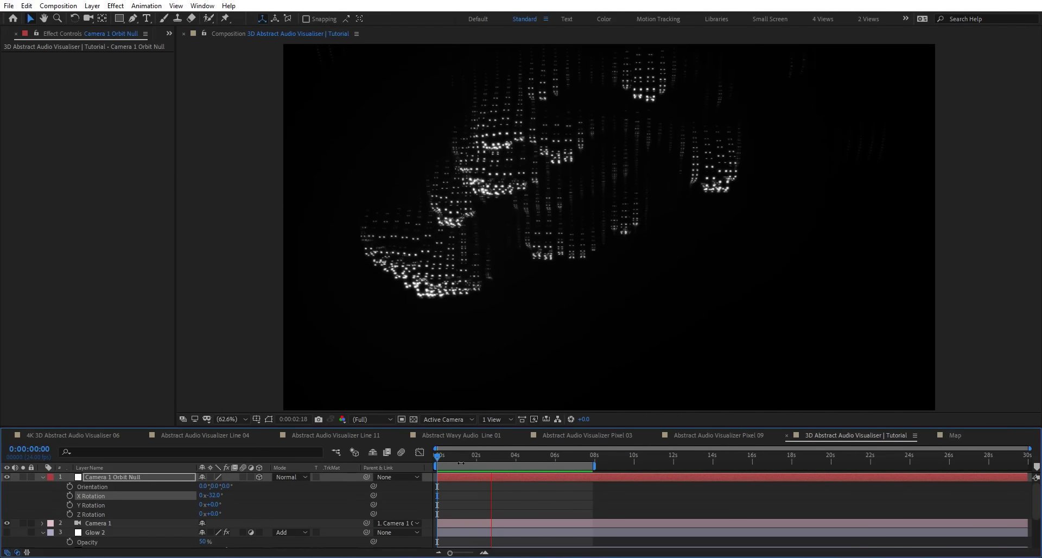
Stop the preview at 0:00:03:10 and disable the Venetian Blinds 2 effect on the Grid layer
left_click(504, 457)
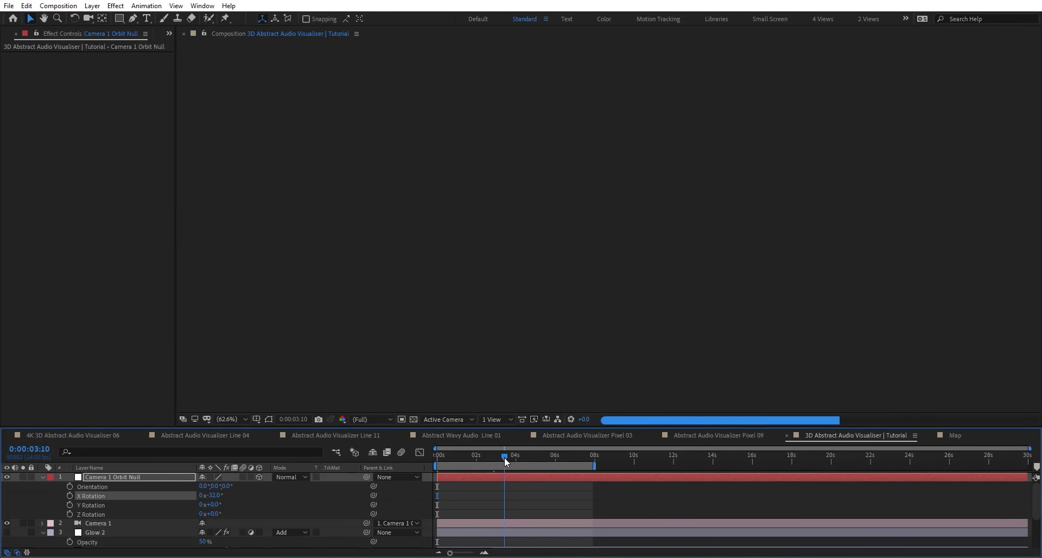
left_click(42, 478)
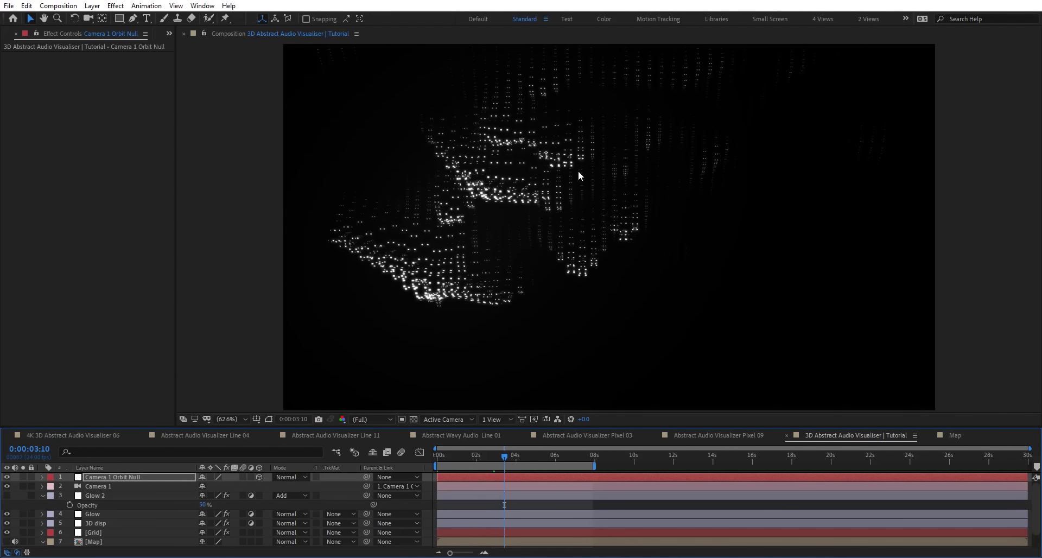
left_click(148, 532)
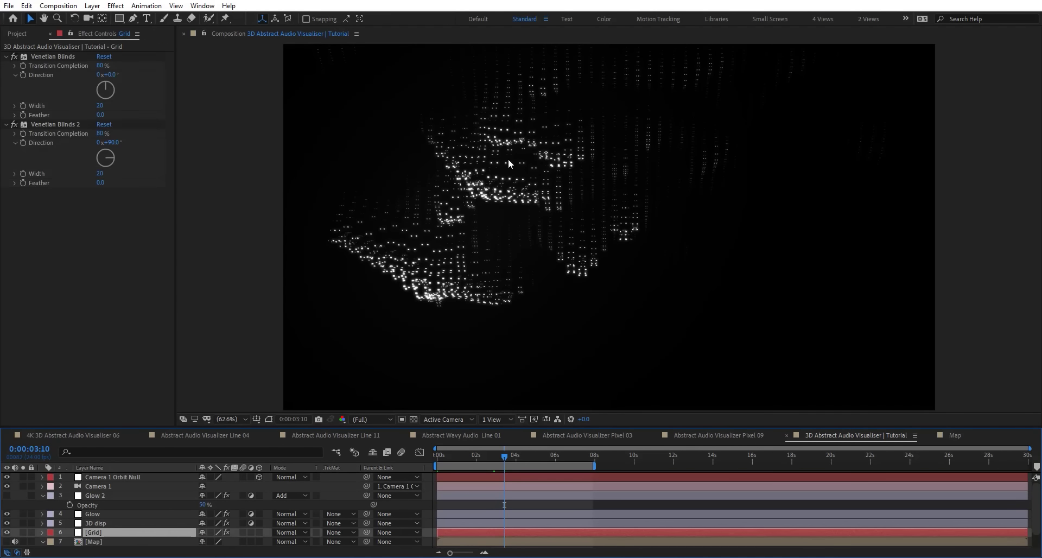
left_click(14, 124)
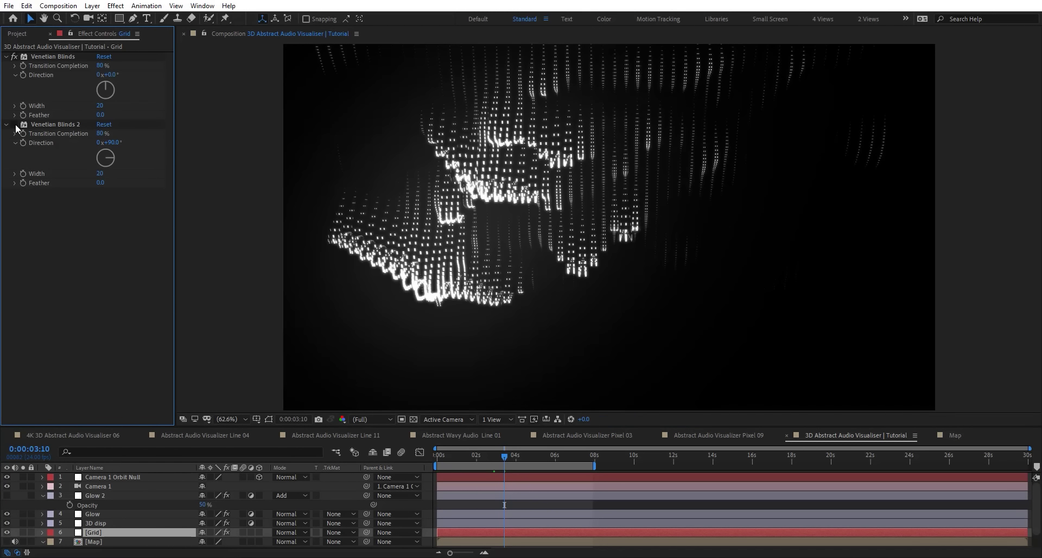
left_click(44, 126)
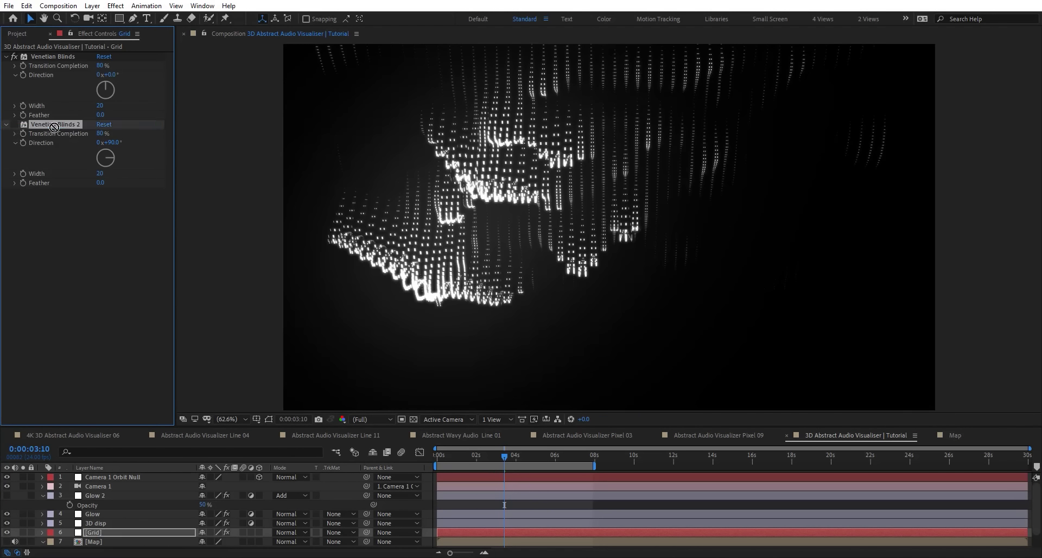
Raise Card Dance's Rows to 1000 on the 3D disp layer
left_click(120, 522)
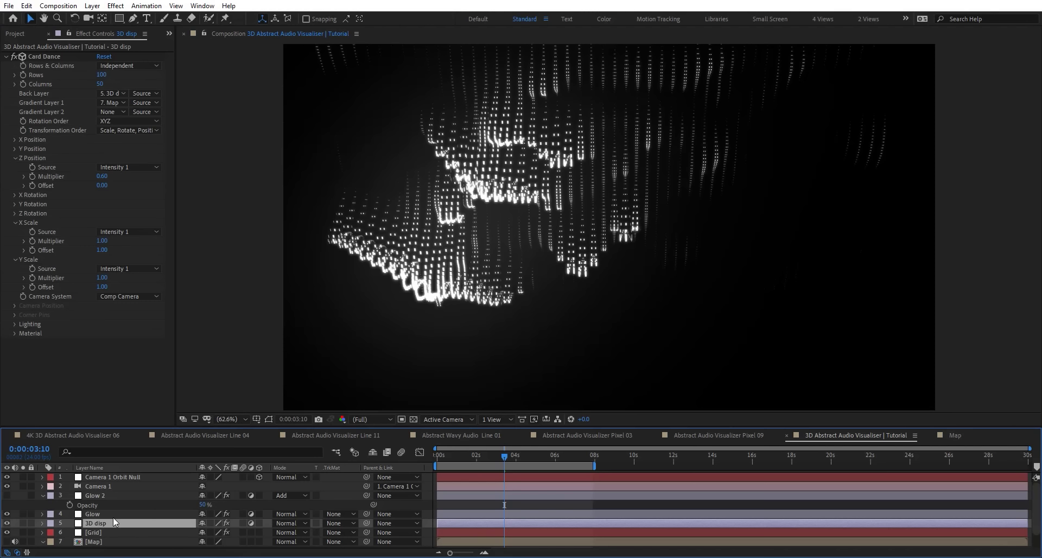
left_click_drag(102, 70, 337, 76)
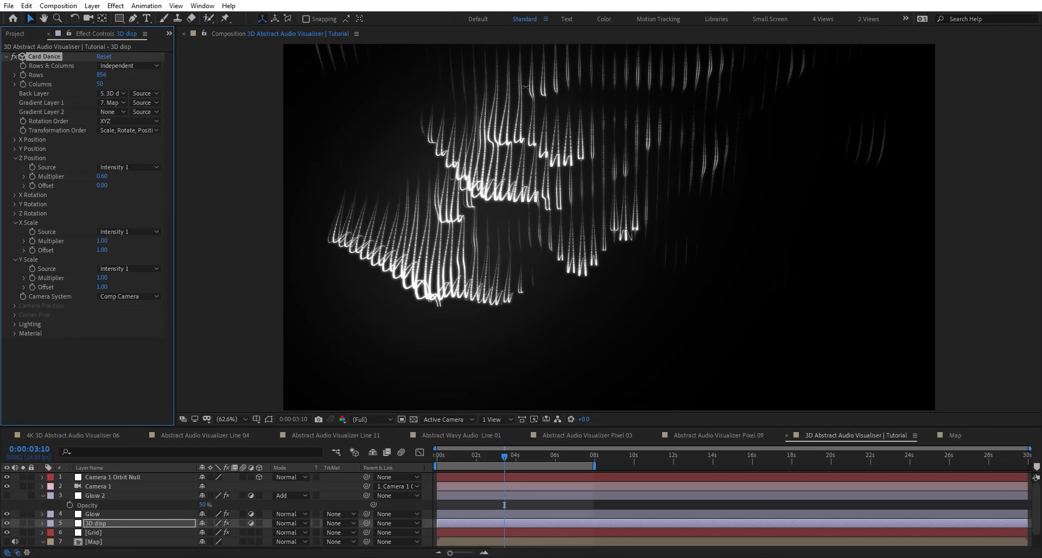
left_click_drag(102, 75, 290, 70)
Examine the displaced vertical strands up close at 100% magnification and return to the 50% view
key("slash")
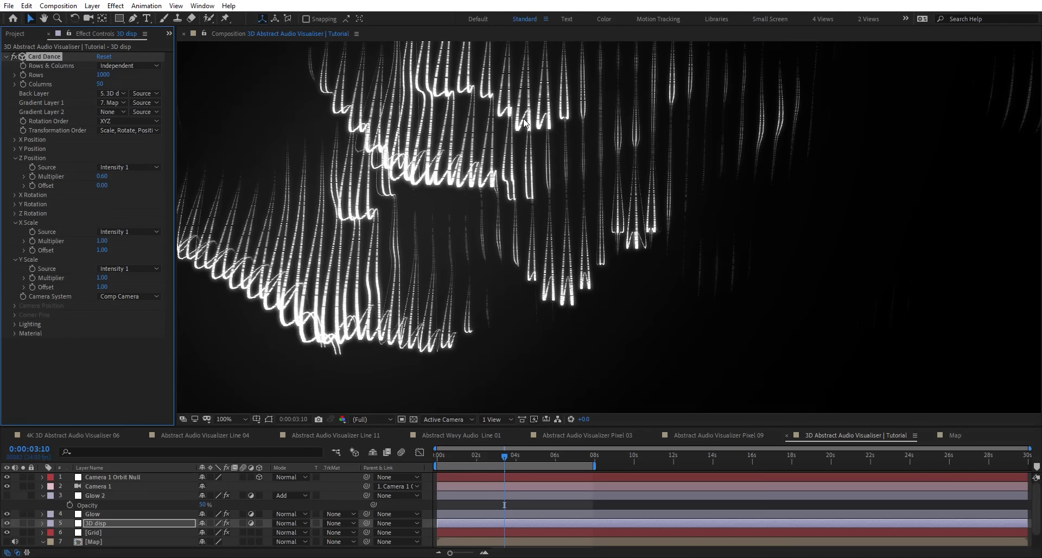
key("comma")
key("comma")
key("slash")
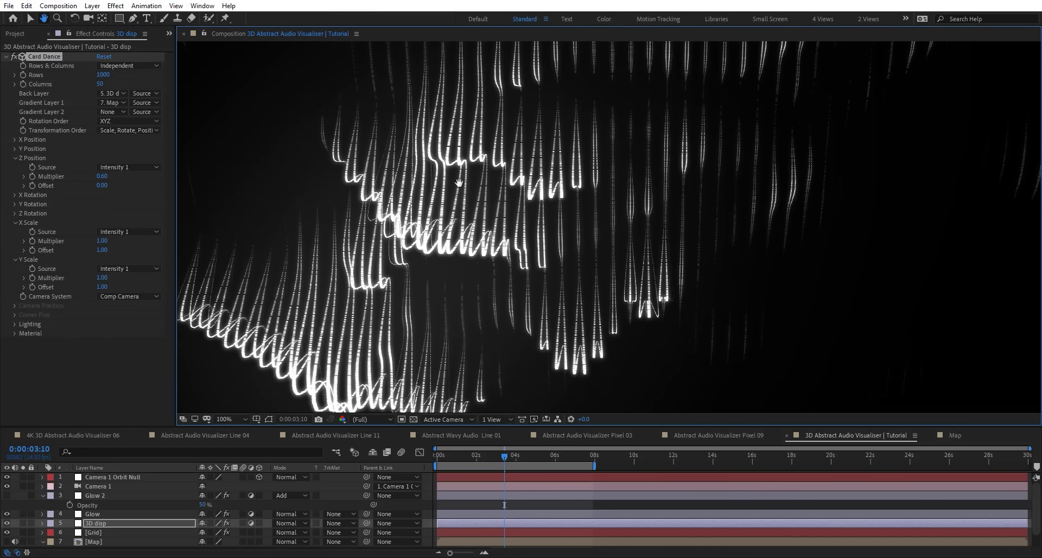
key("period")
key("slash")
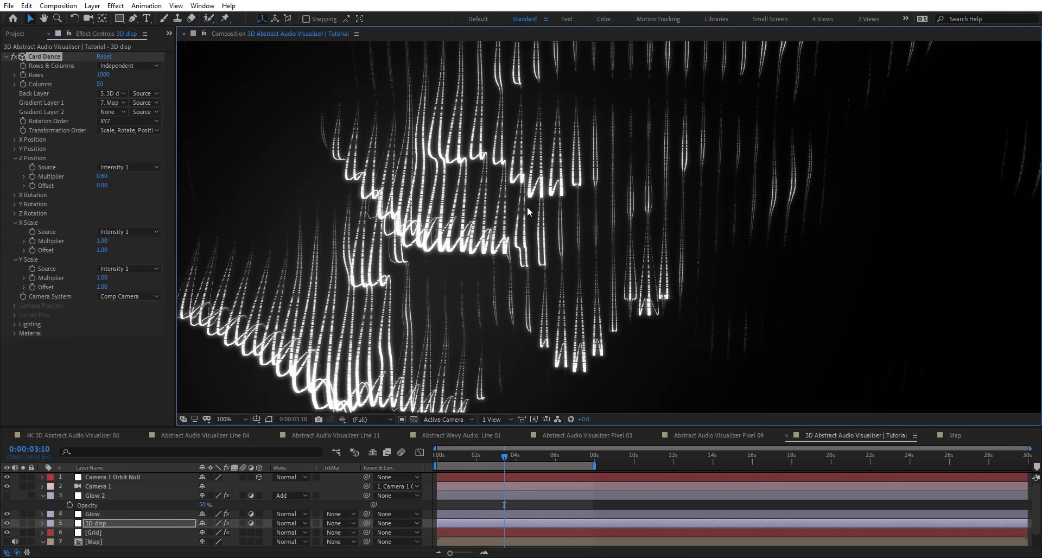
key("comma")
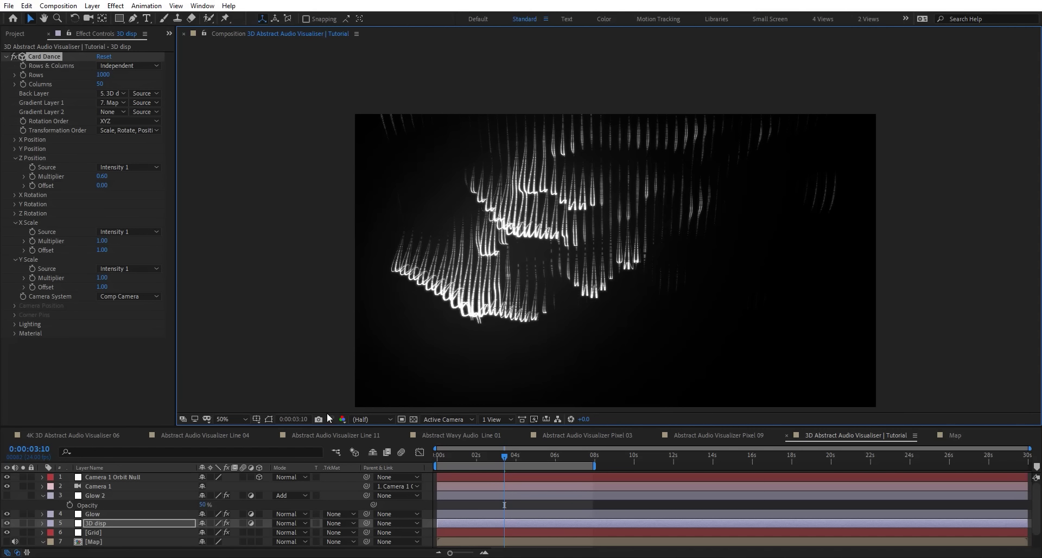
Add an adjustment layer directly above the Glow layer and name it PixelFix
left_click(244, 419)
left_click(243, 227)
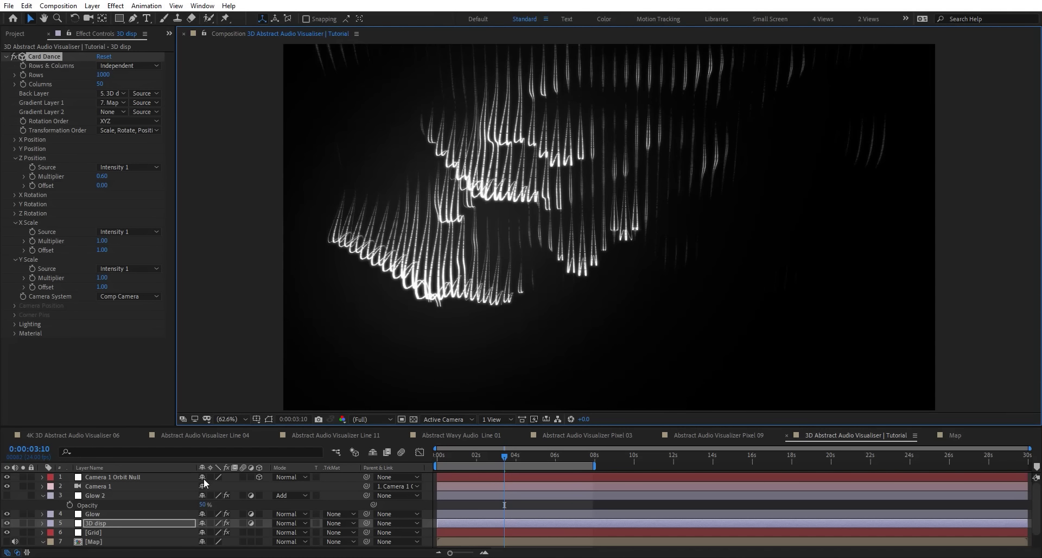
left_click(134, 518)
key("ctrl+alt+y")
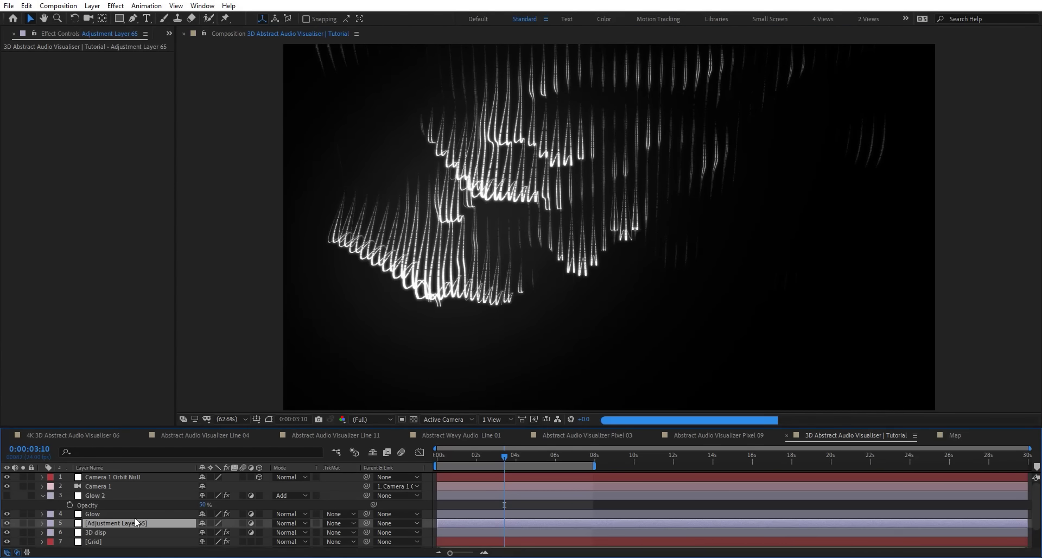
key("Return")
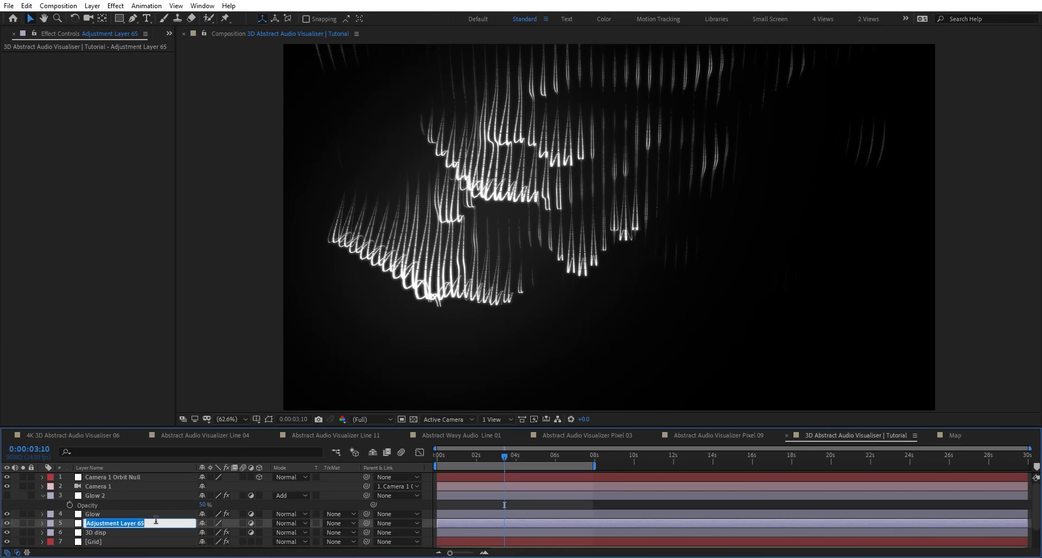
left_click(97, 510)
left_click_drag(96, 524, 98, 515)
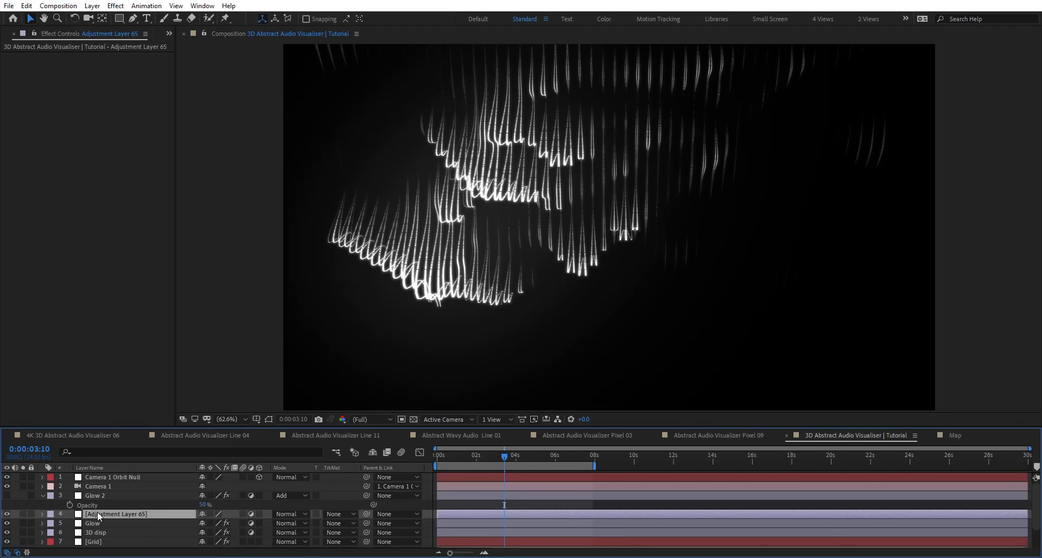
key("Return")
type("Pi")
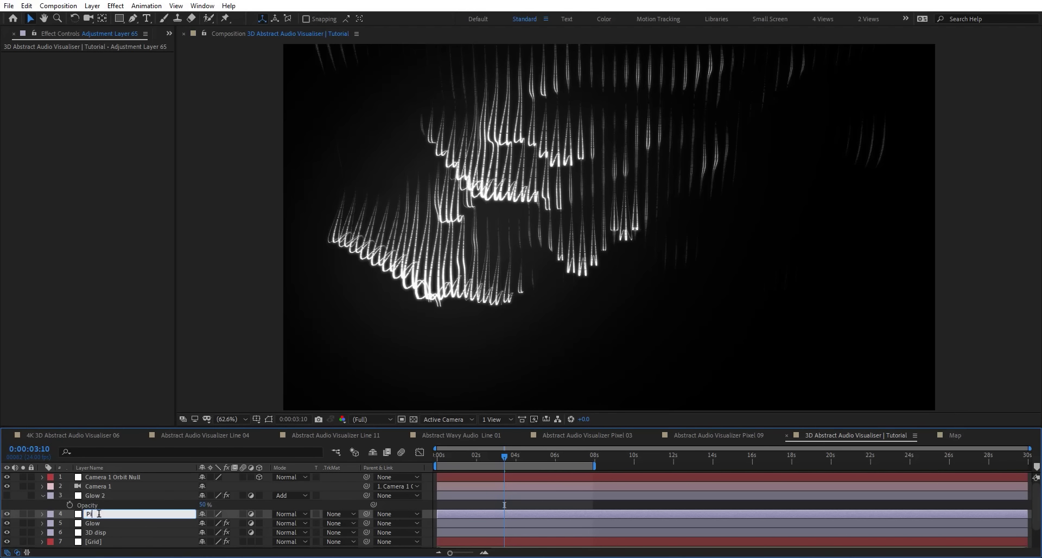
type("xelFix")
key("Return")
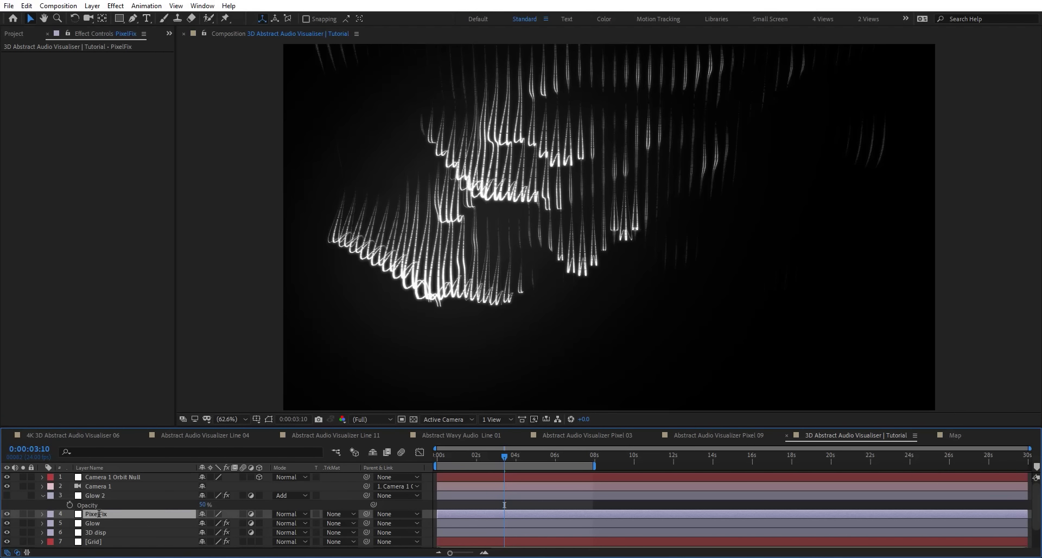
Apply Fast Box Blur to the PixelFix layer with Blur Radius 1 and Repeat Edge Pixels enabled
key("ctrl+space")
type("fas")
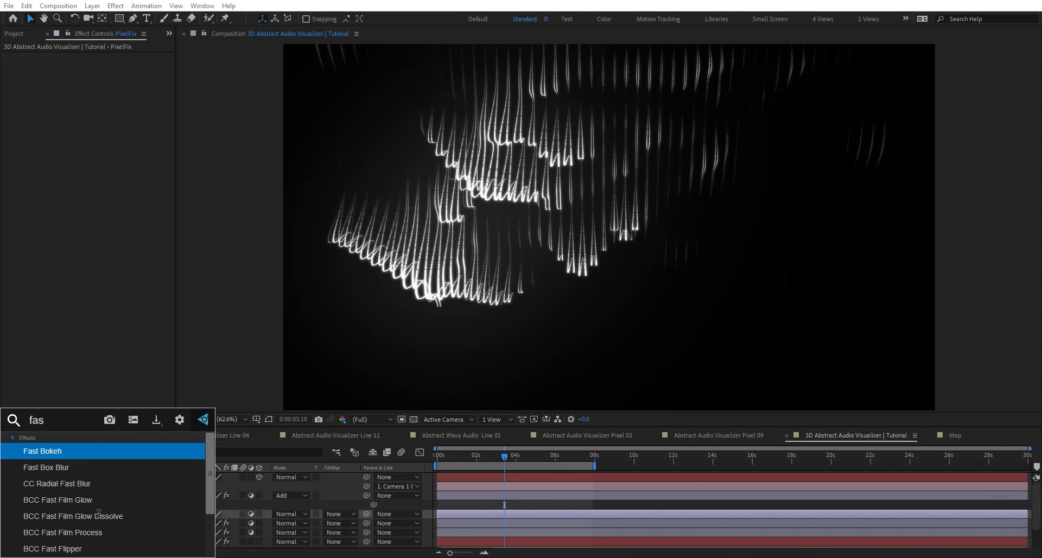
key("Down")
key("Return")
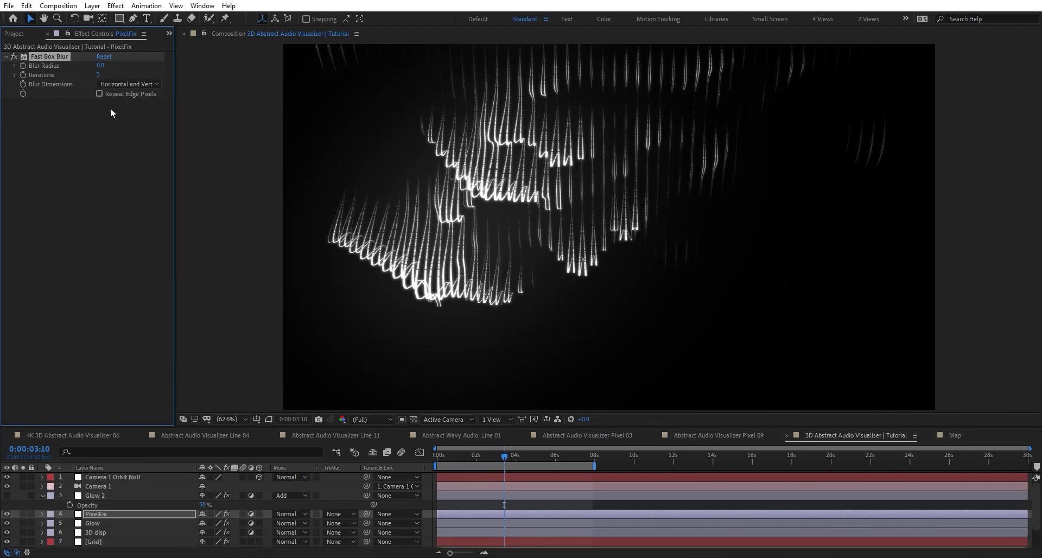
left_click(122, 101)
left_click(100, 94)
left_click(101, 66)
type("1")
key("Return")
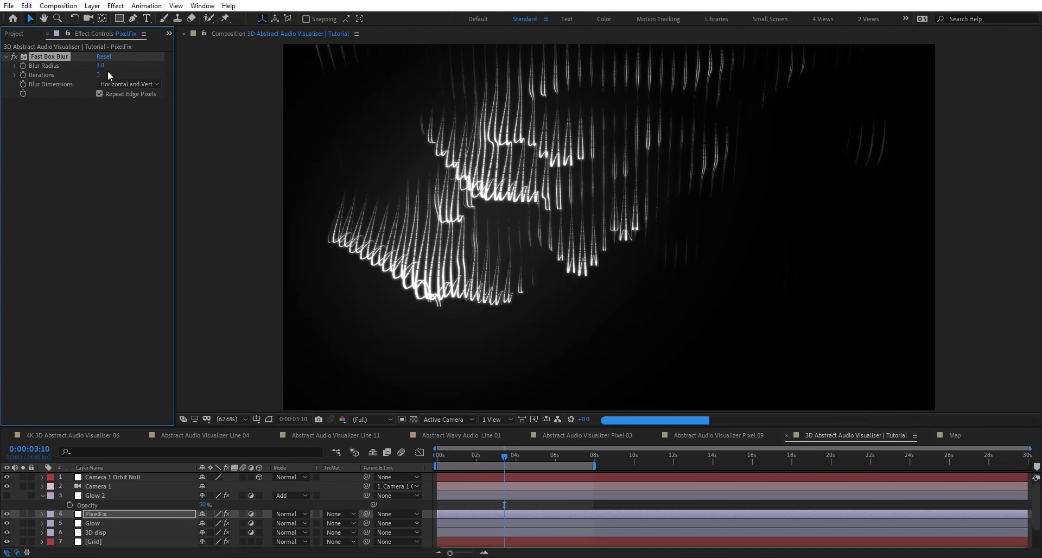
Add CC Cross Blur to the PixelFix layer with Radius Y 50 and Repeat Edge Pixels enabled
key("ctrl+space")
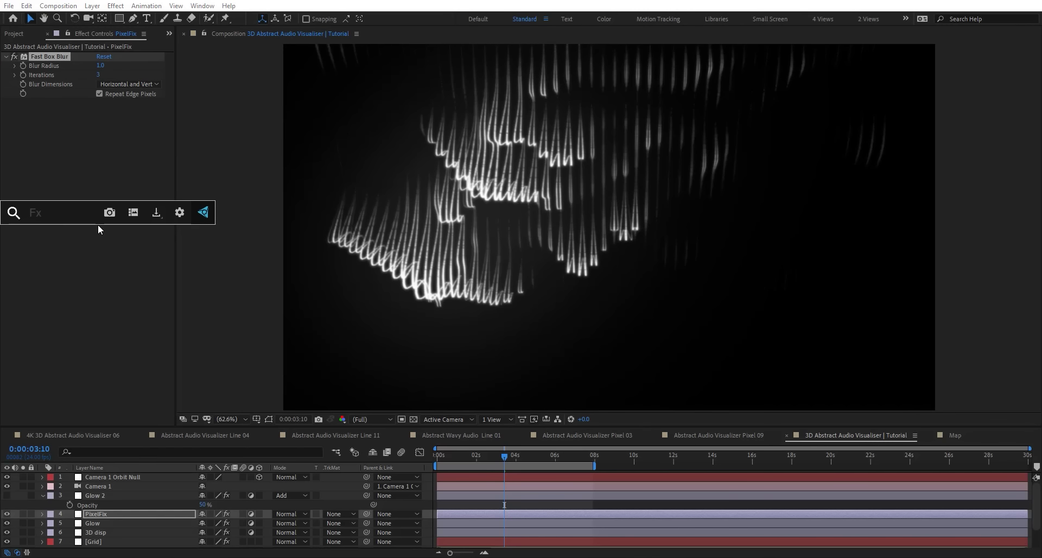
type("cross")
key("Return")
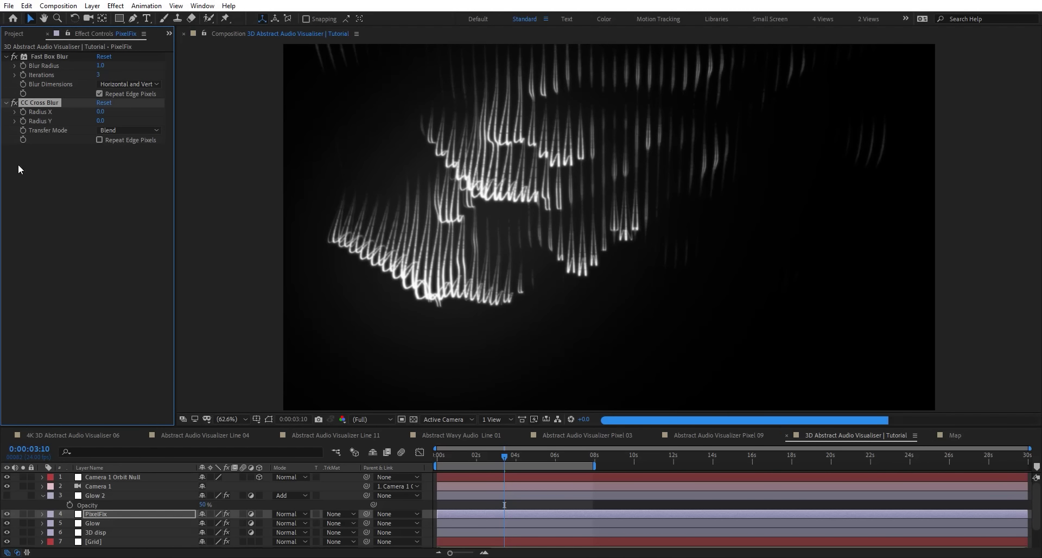
left_click(101, 120)
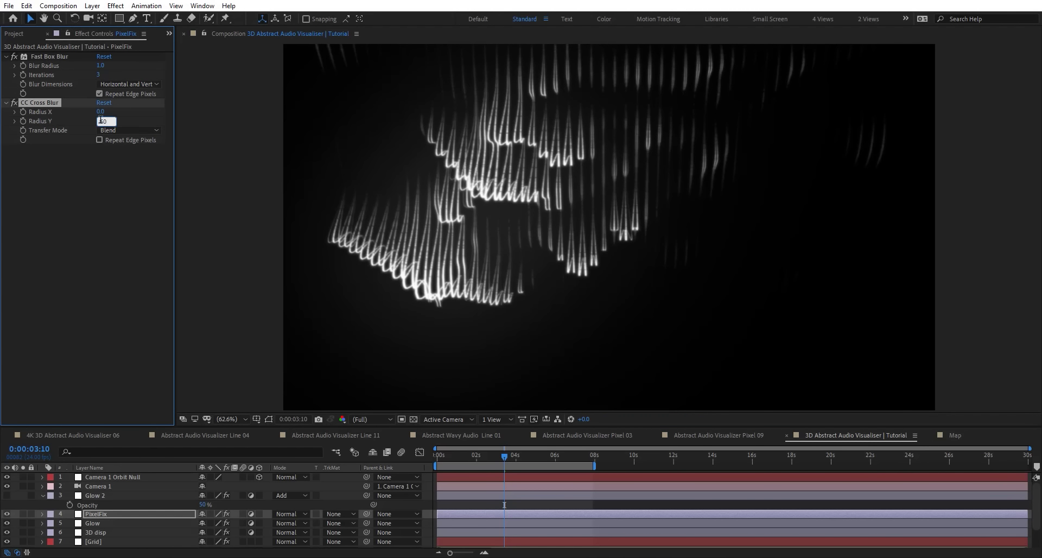
type("50")
key("Return")
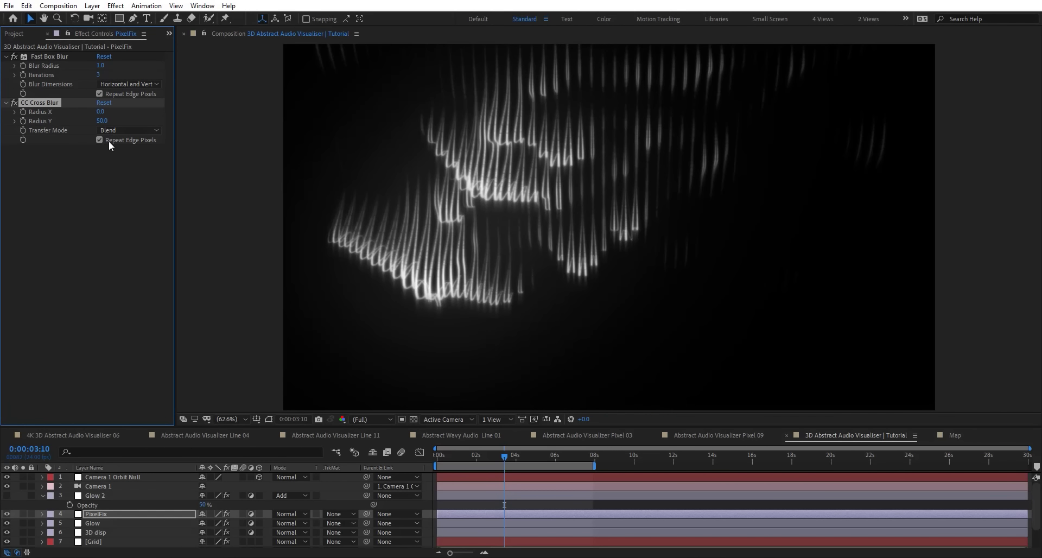
Duplicate the CC Cross Blur effect and set the copy's Transfer Mode to Add
key("ctrl+d")
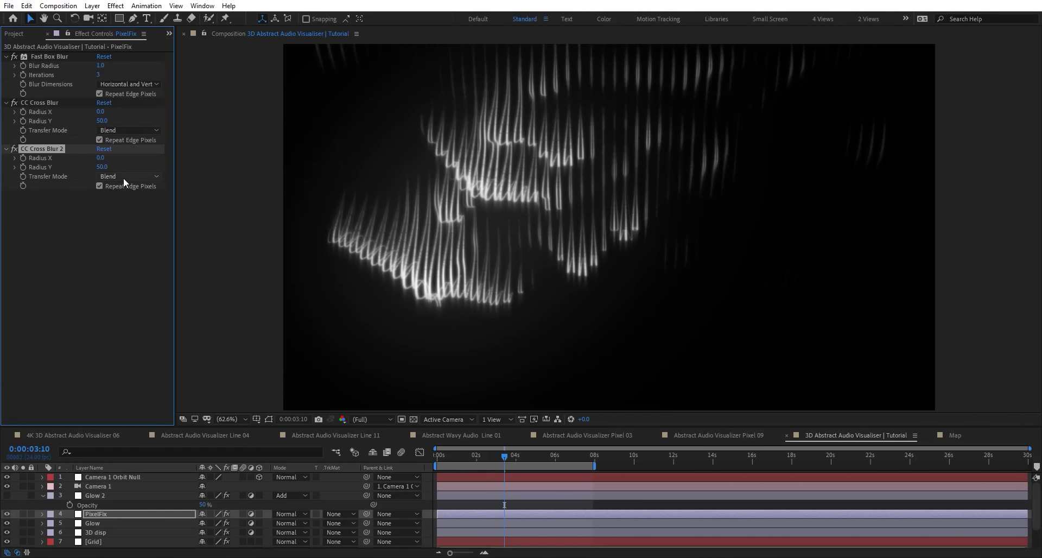
left_click(122, 177)
left_click(128, 201)
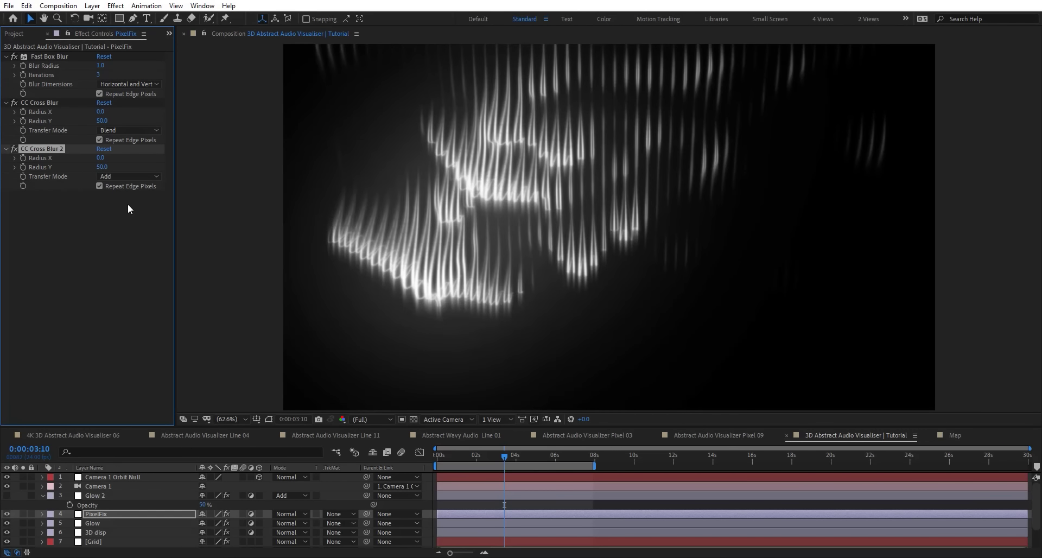
On the Glow layer, lower the first Glow effect's radius to 479 and set its intensity to 0.5
left_click(123, 525)
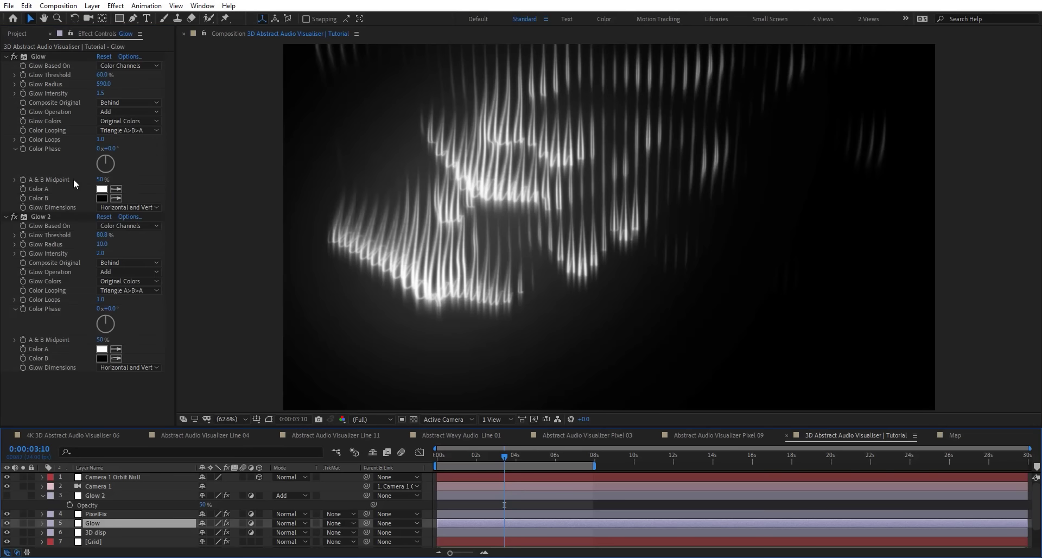
left_click(71, 84)
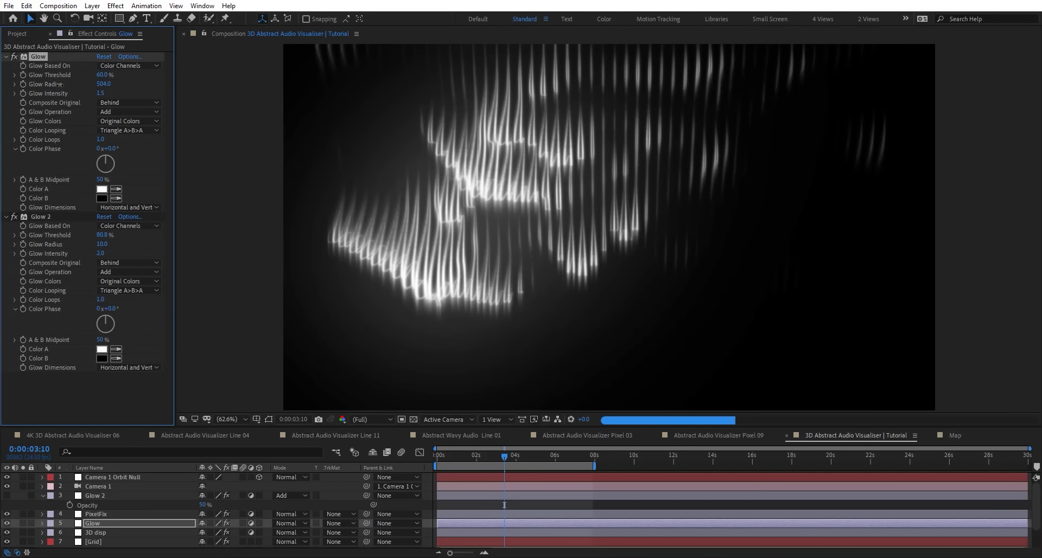
left_click_drag(71, 84, 49, 93)
left_click(101, 93)
type("0.5")
key("Return")
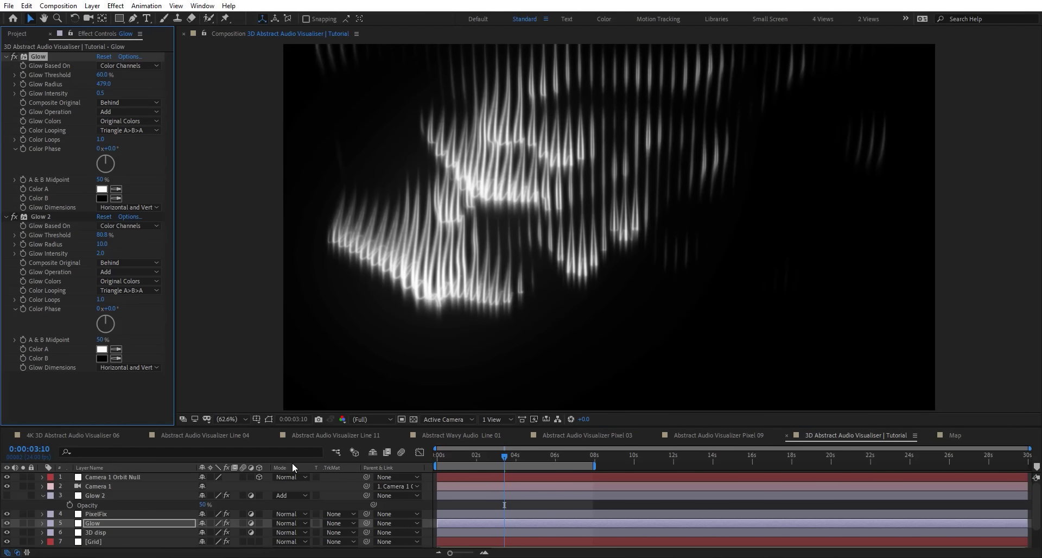
Duplicate the PixelFix layer, set the copy's blending mode to Add and its opacity to 30%
left_click(112, 514)
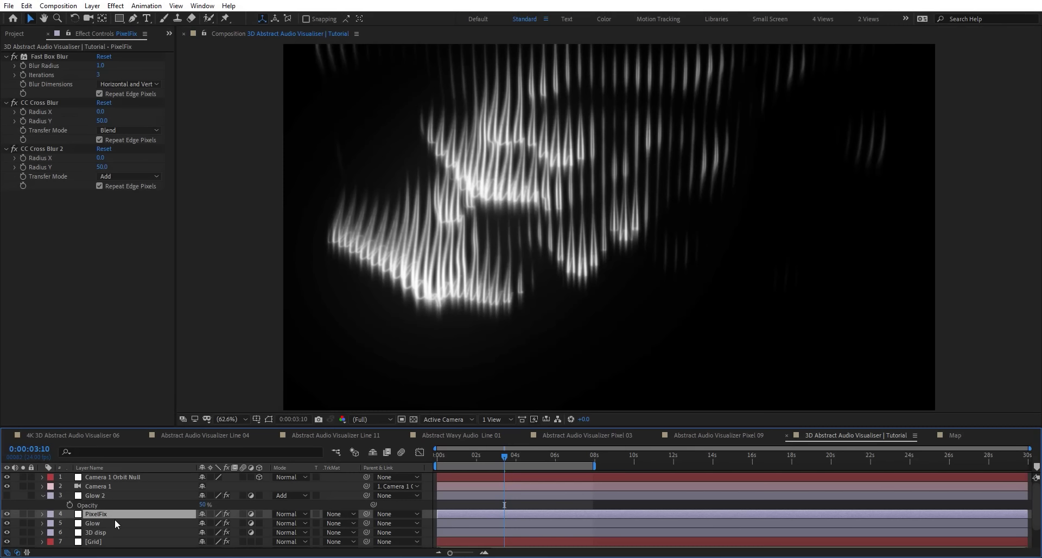
key("ctrl+d")
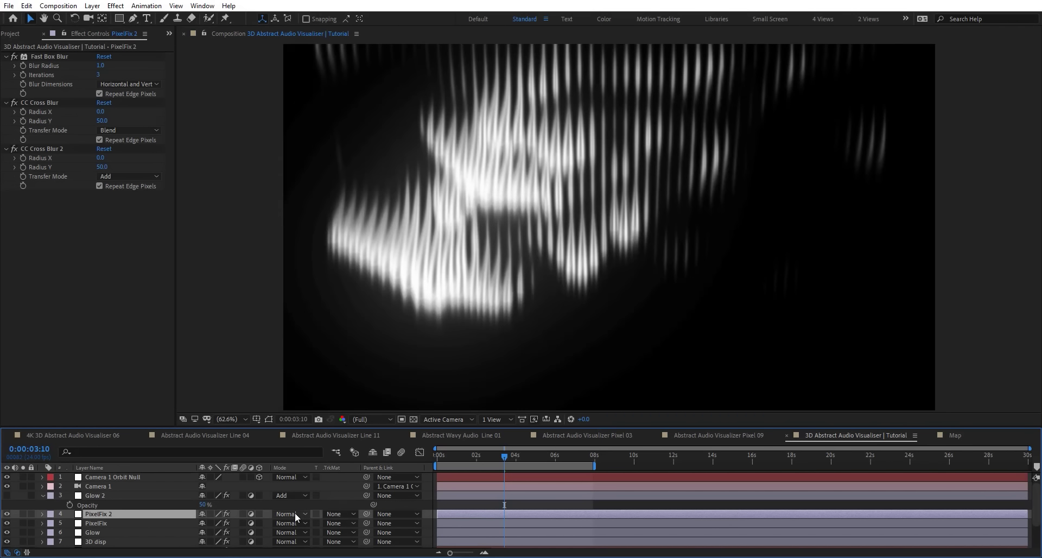
left_click(295, 513)
left_click(298, 149)
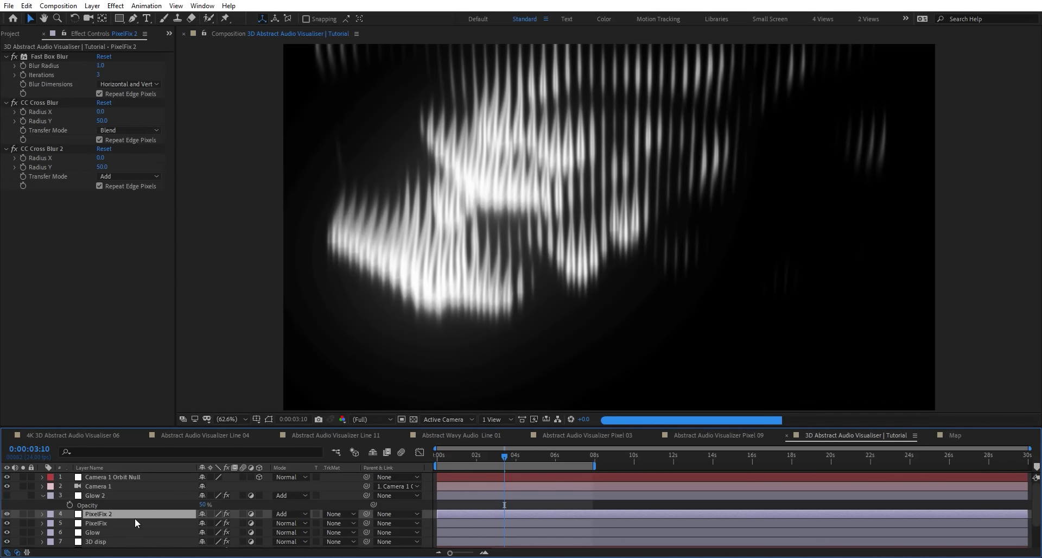
key("t")
left_click(211, 523)
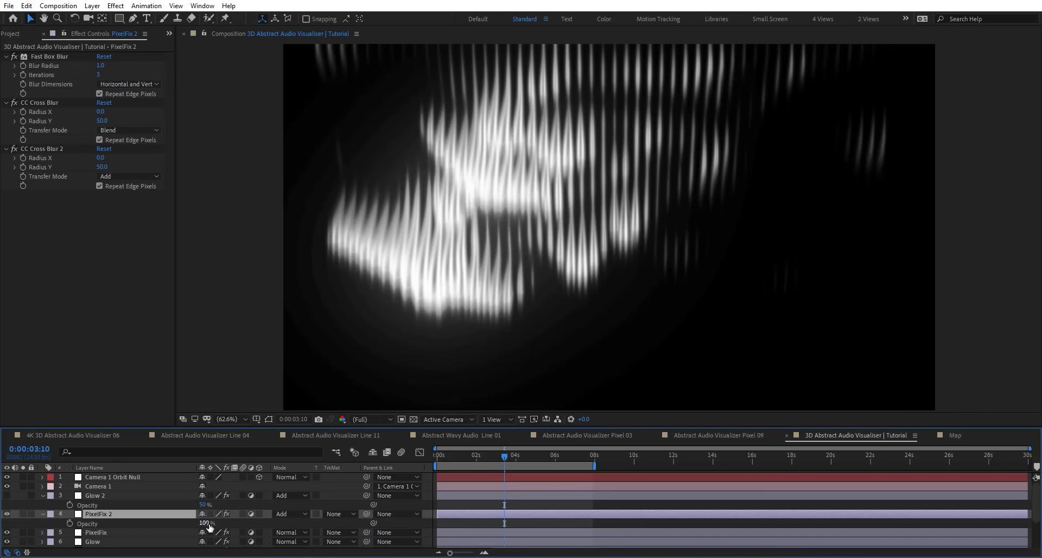
type("30")
key("Return")
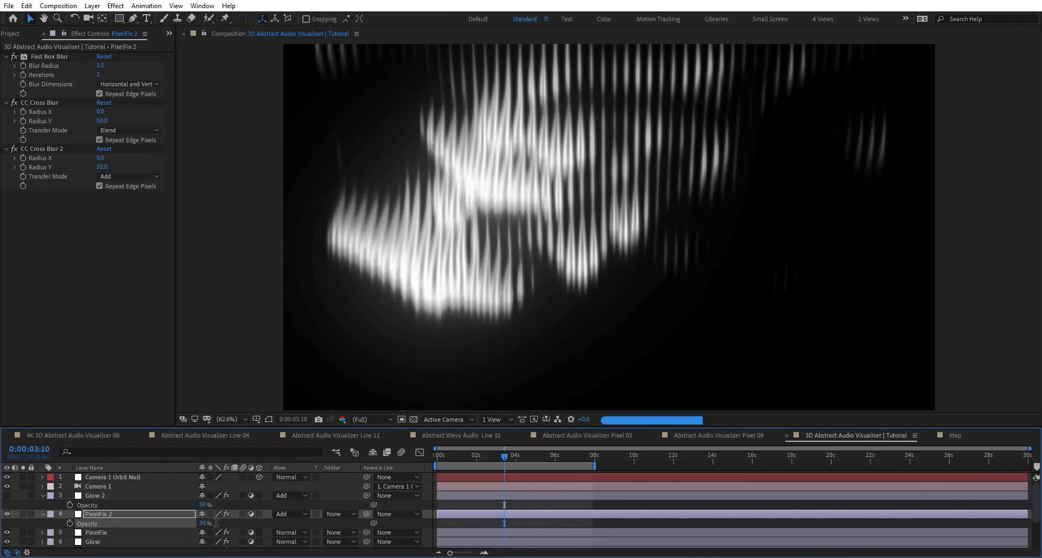
Compare the image with and without the PixelFix 2 layer and examine the softened strands at 100% magnification
left_click(7, 514)
left_click(7, 514)
left_click(7, 514)
left_click(7, 514)
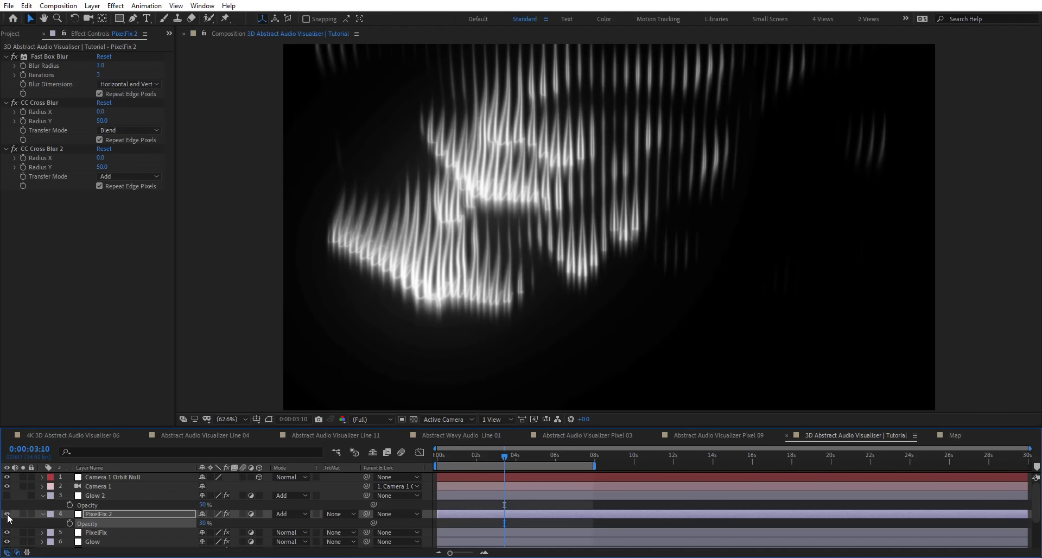
left_click(97, 515)
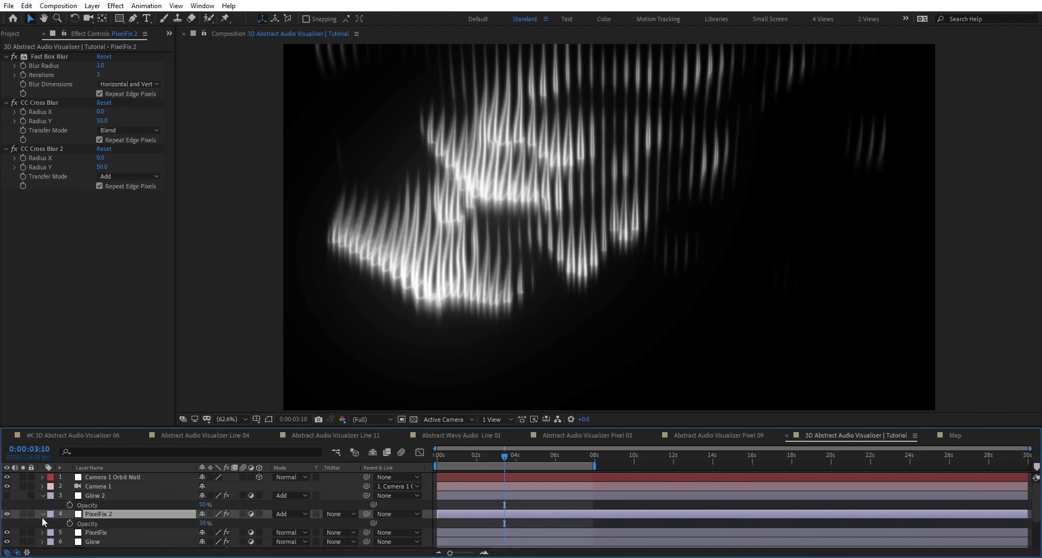
left_click(43, 514)
scroll(529, 132, "up", 4)
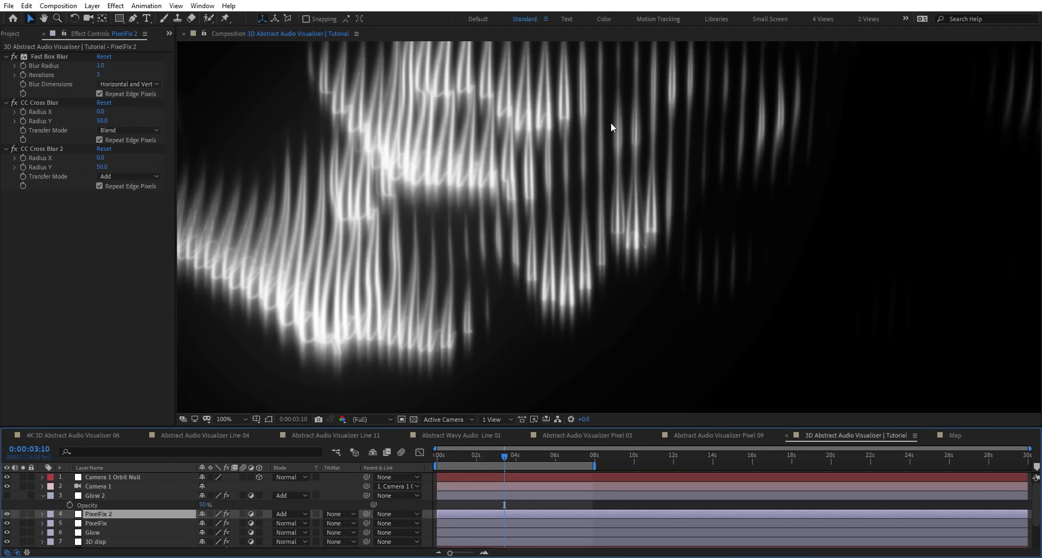
scroll(583, 214, "down", 4)
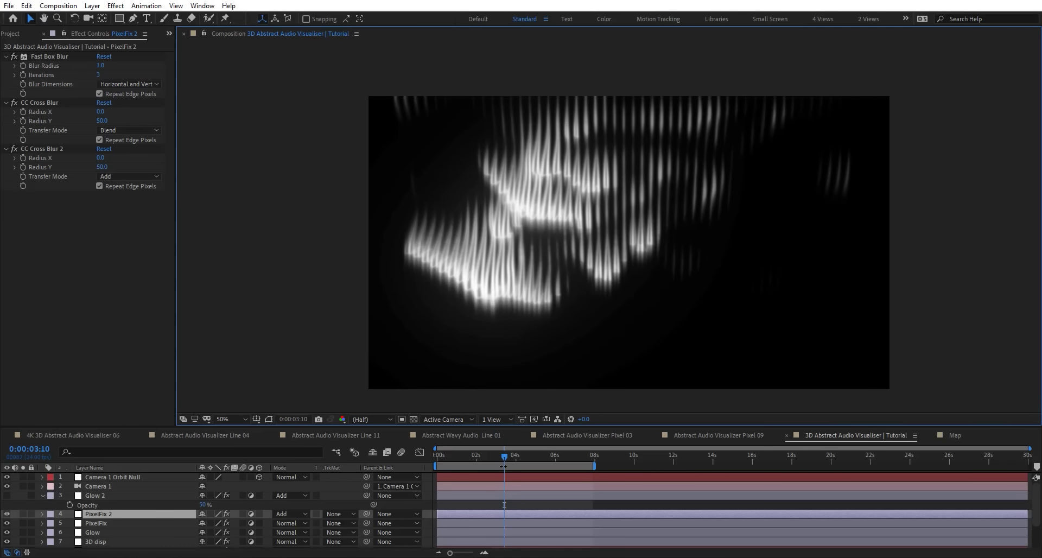
Preview the composition from its start with the view fitted, and stop at 0:00:04:03
key("Home")
left_click(232, 419)
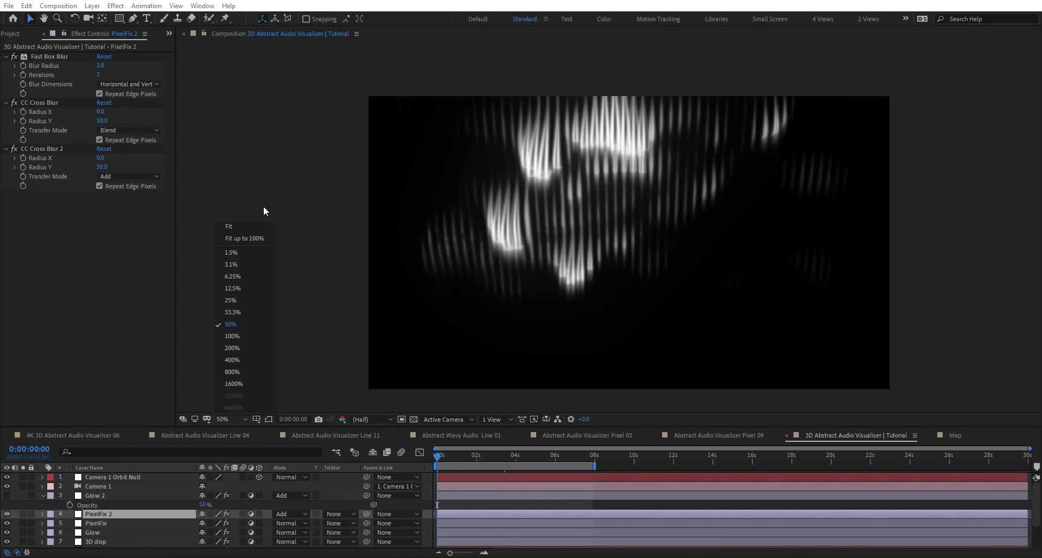
left_click(261, 227)
key("space")
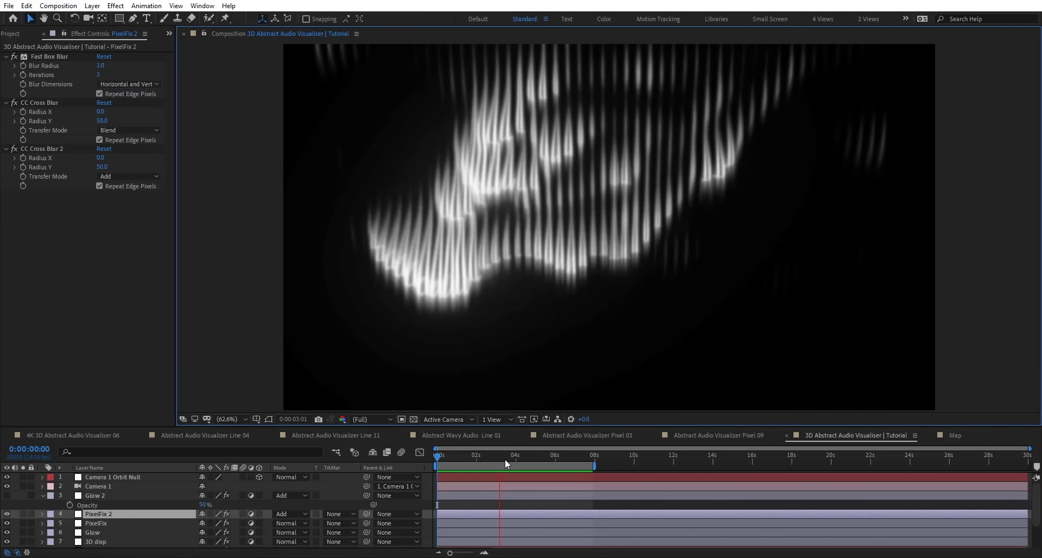
left_click(517, 459)
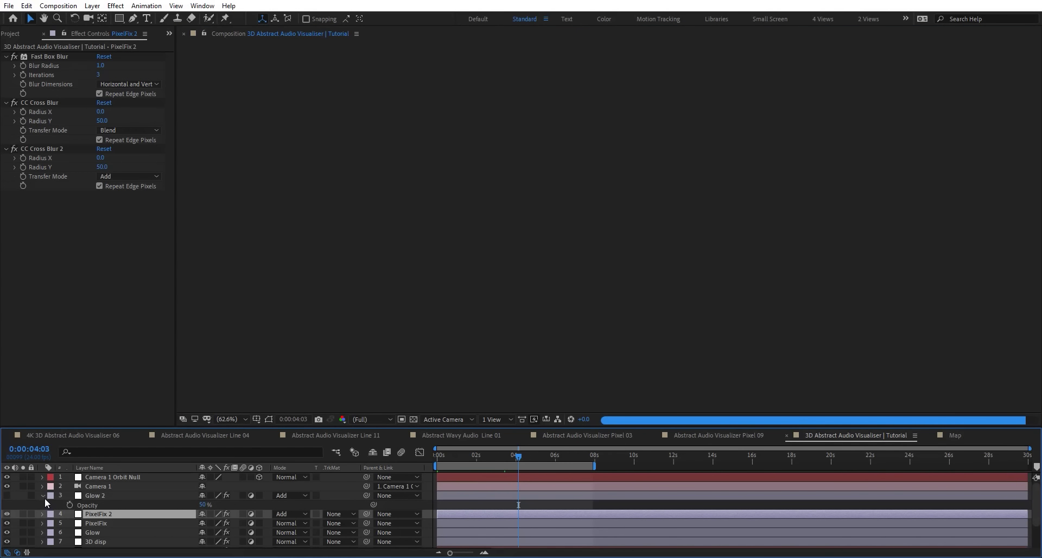
Set Camera 1 Orbit Null's X Rotation to 65° and check the new angle at 0:00:02:21 and 0:00:06:18
left_click(44, 496)
left_click(128, 477)
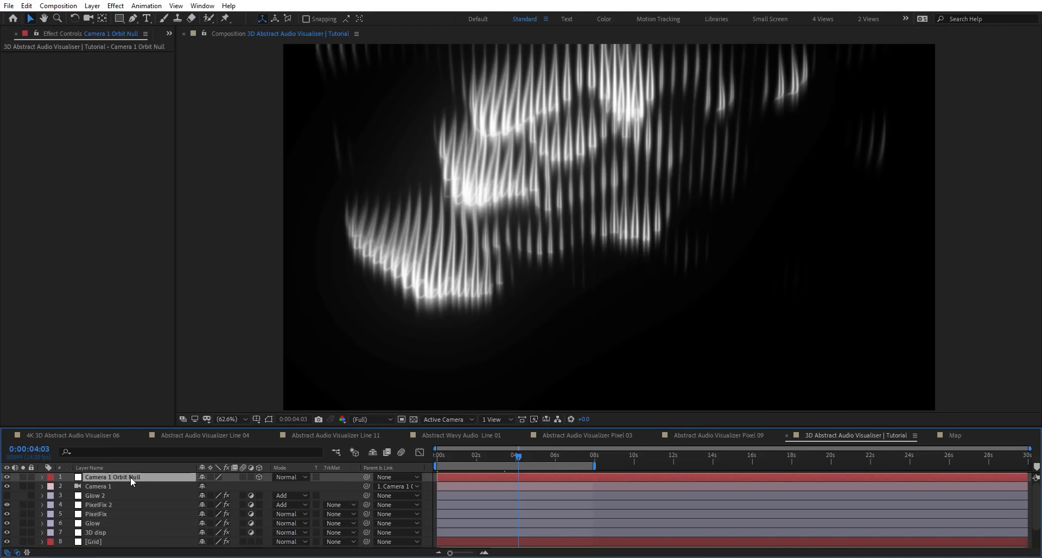
key("r")
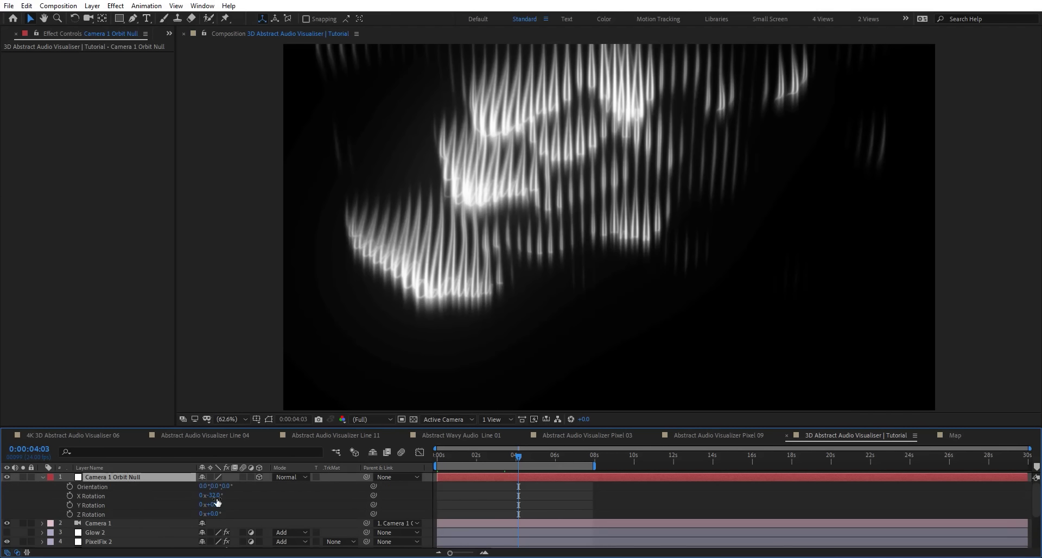
left_click_drag(217, 498, 273, 502)
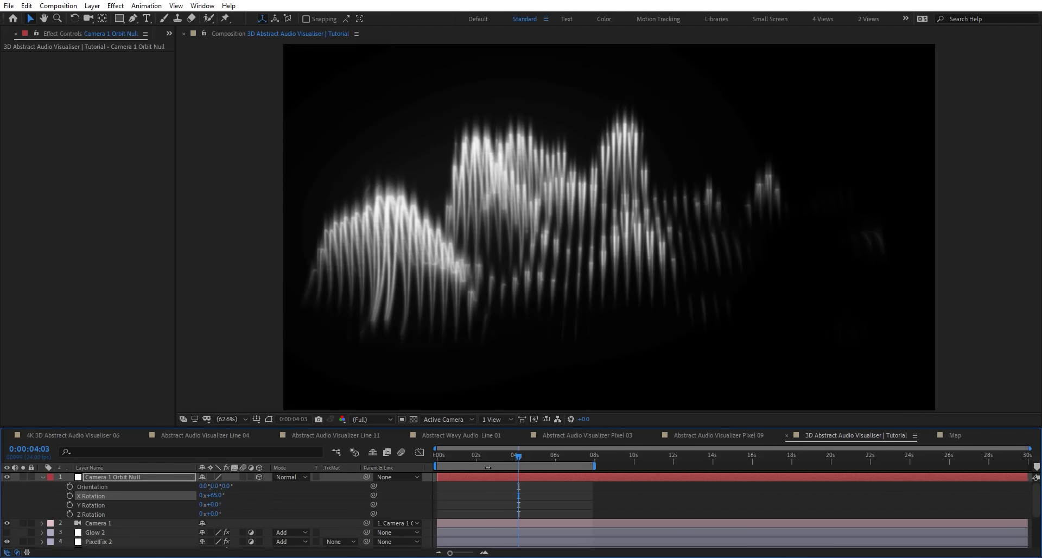
left_click_drag(501, 458, 464, 459)
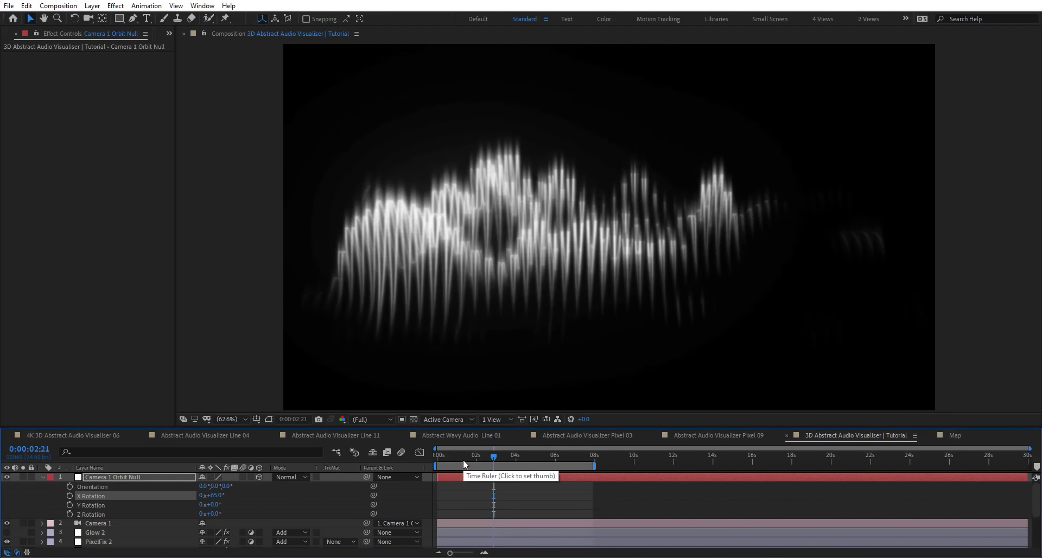
left_click(570, 460)
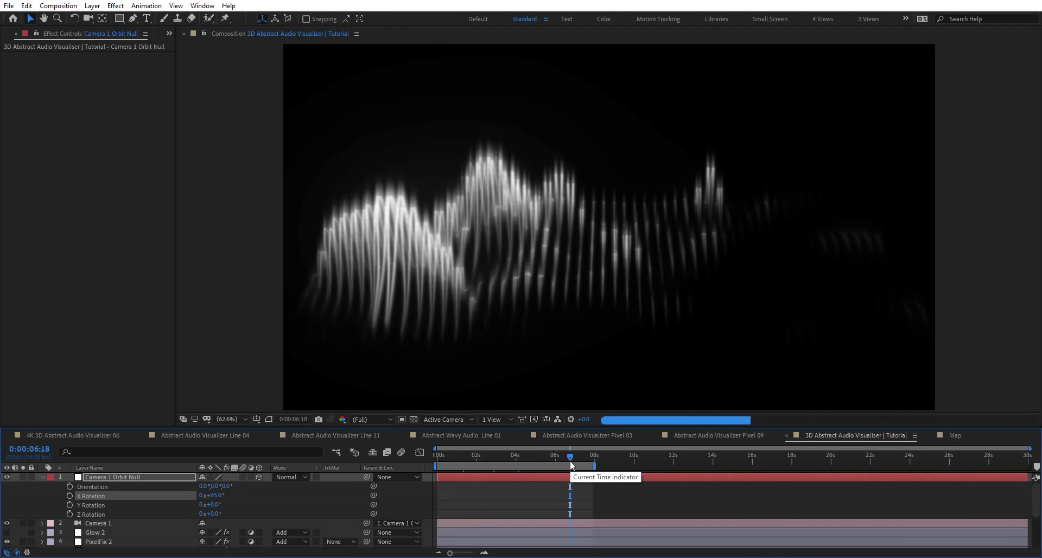
Go to 0:00:04:17, then duplicate the 3D Abstract Audio Visualiser | Tutorial composition and open the copy
left_click(530, 460)
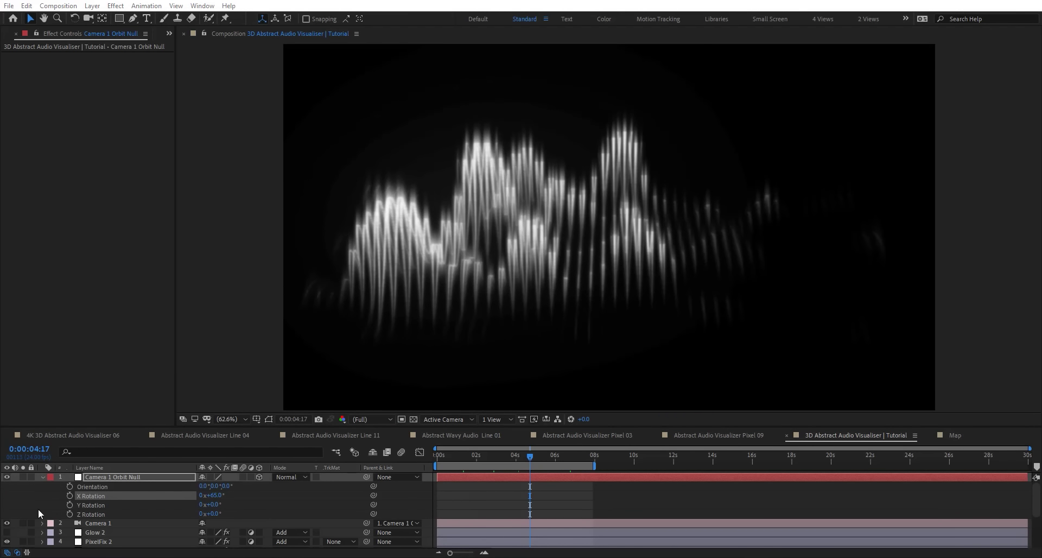
left_click(42, 477)
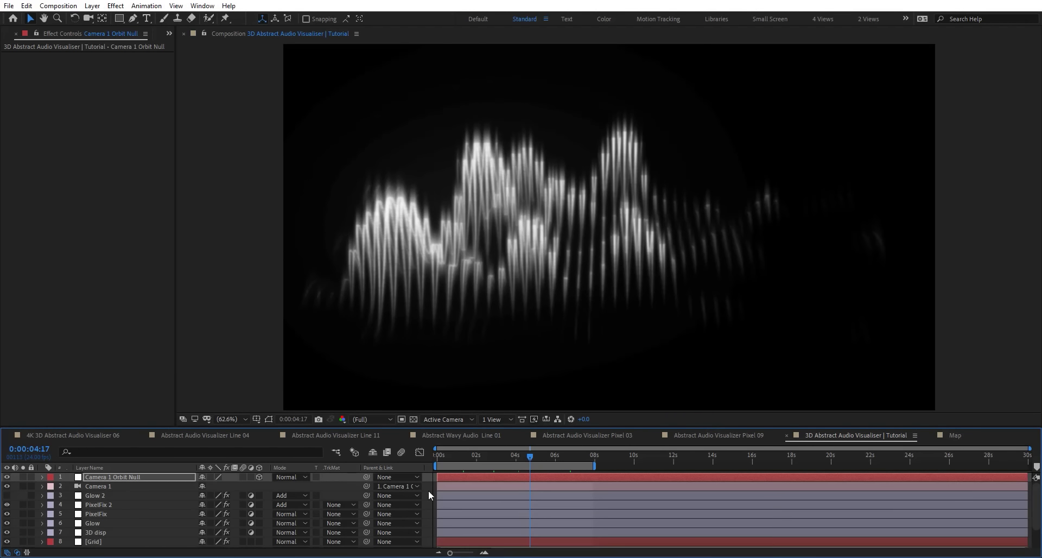
right_click(429, 488)
left_click(519, 399)
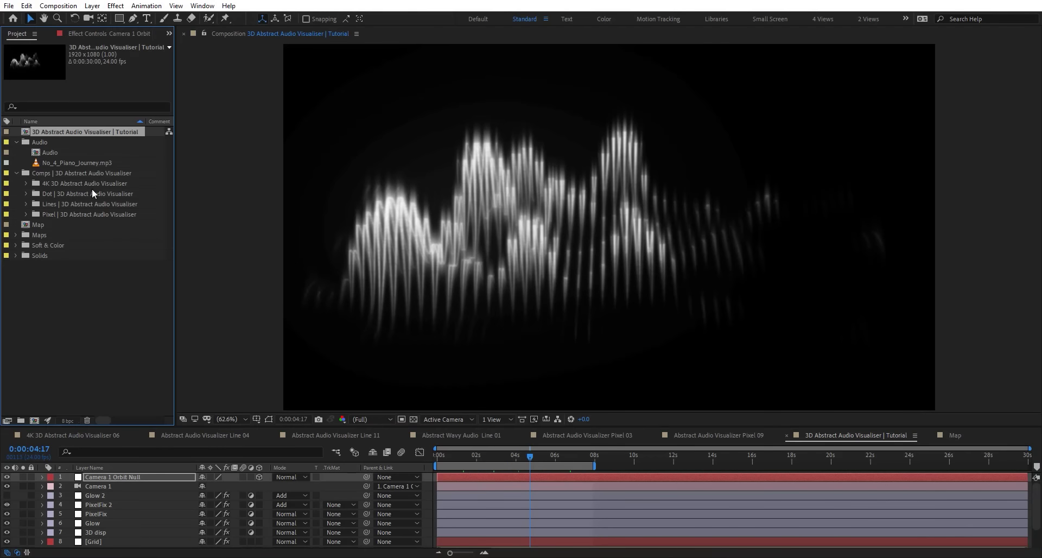
left_click(86, 144)
double_click(97, 140)
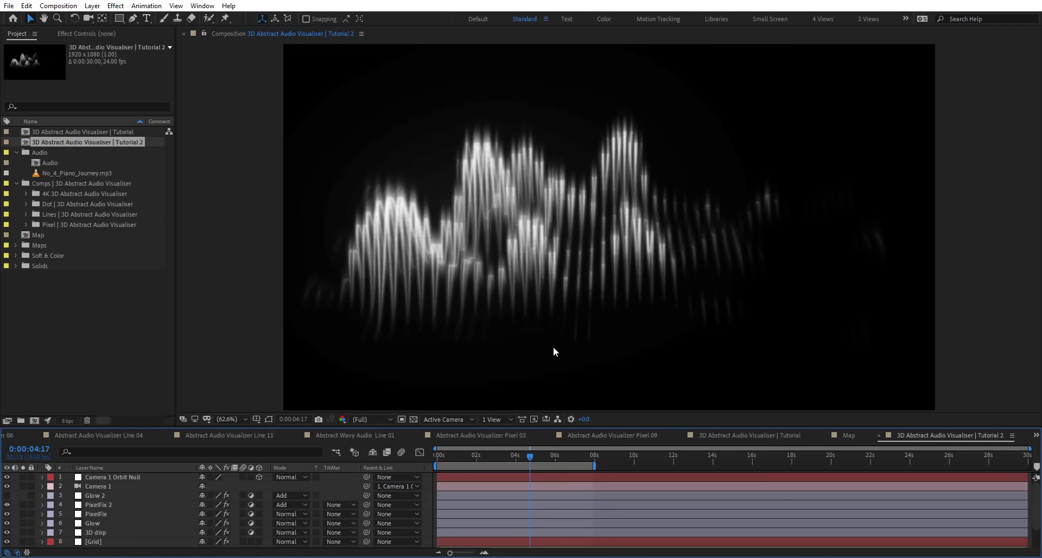
Open the nested Map composition and delete all three masks from its top Audio layer
scroll(80, 523, "down", 1)
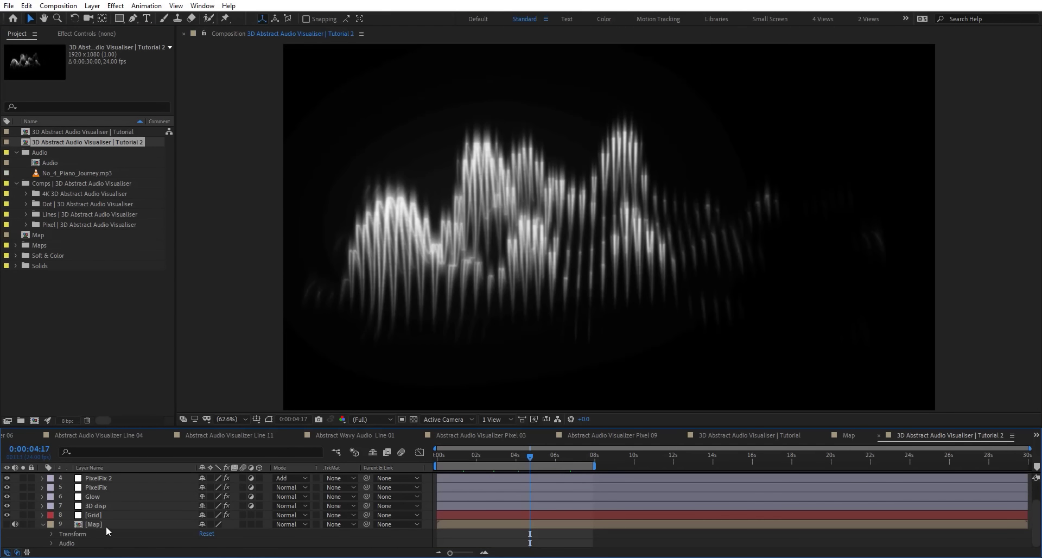
double_click(106, 526)
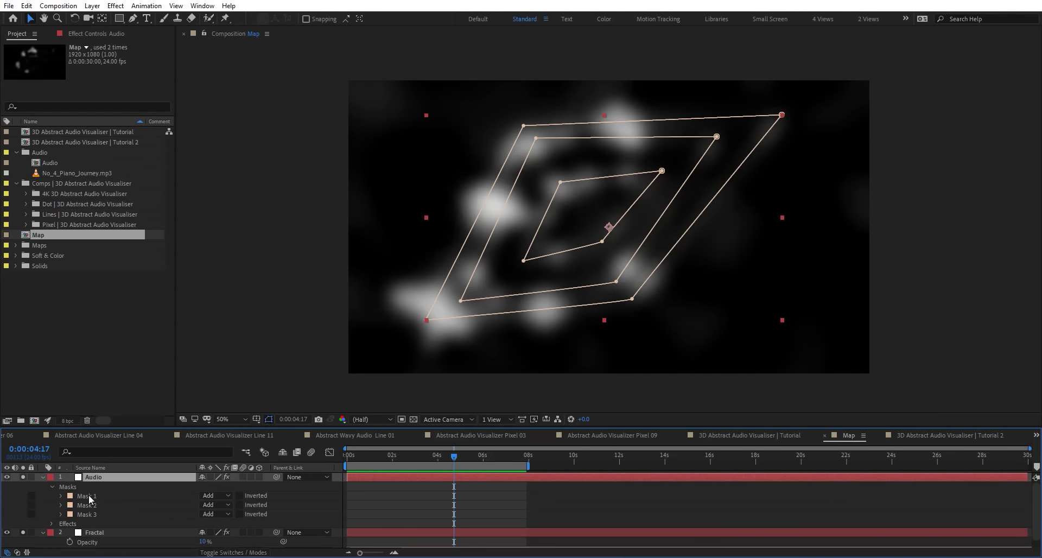
left_click(86, 496)
left_click(91, 514, "shift")
key("Delete")
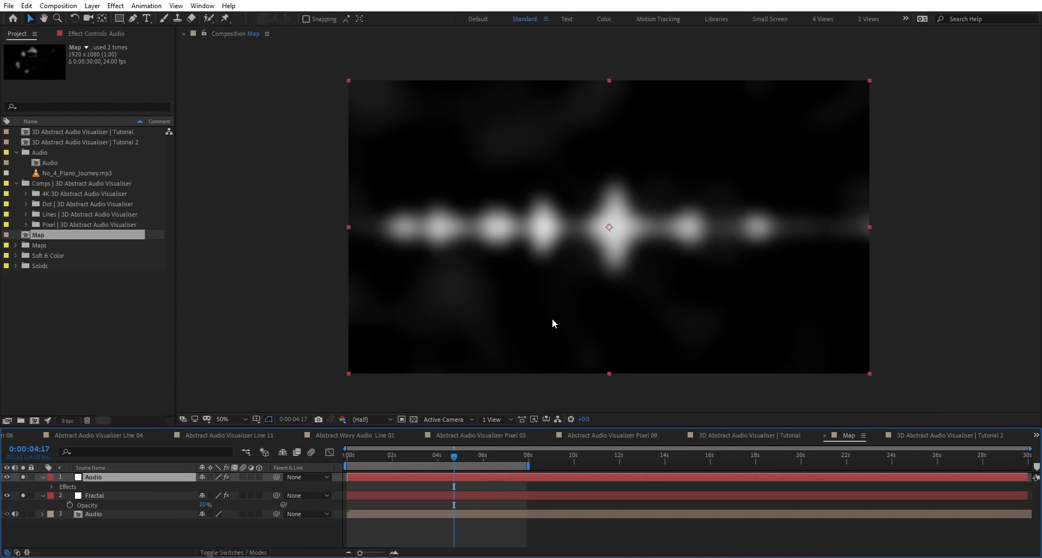
Draw a large circular mask around the centre of the Audio layer with the Ellipse Tool
left_click(122, 20)
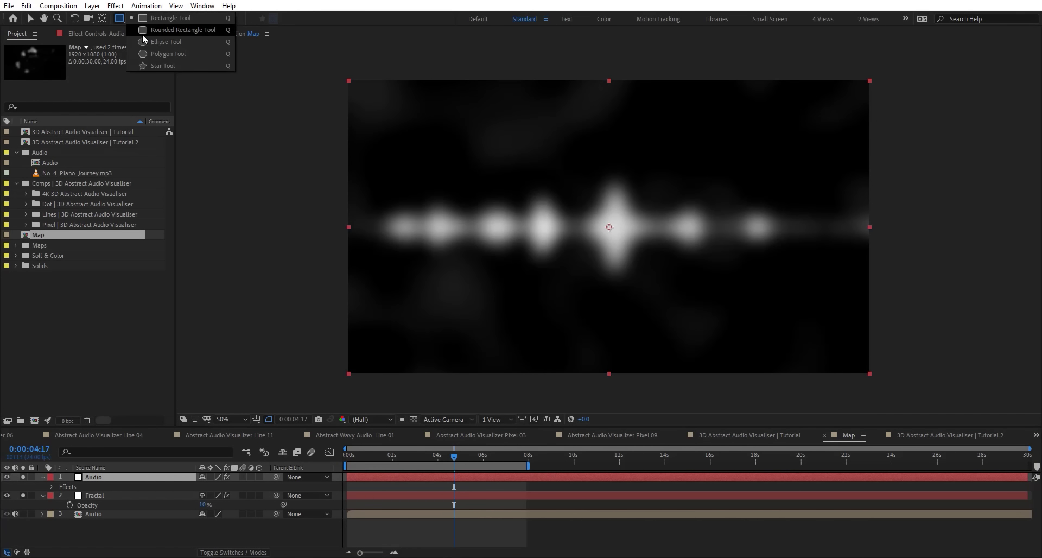
left_click(147, 41)
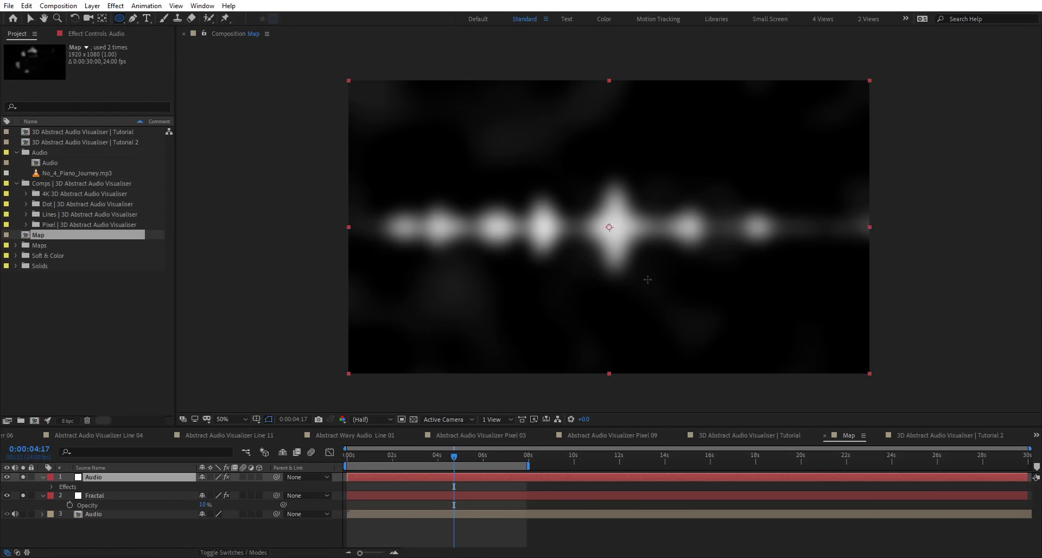
left_click_drag(575, 196, 723, 314)
key("space")
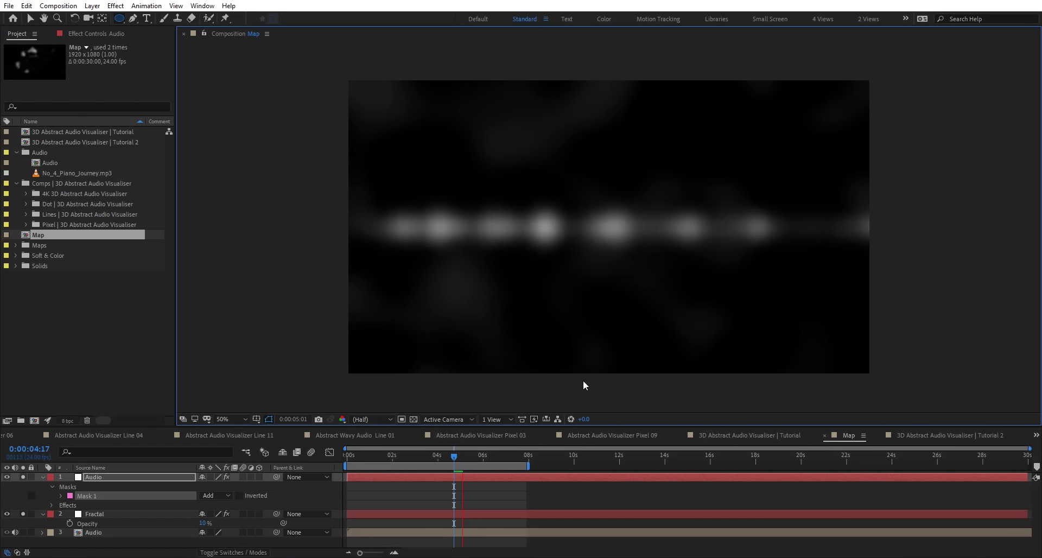
key("space")
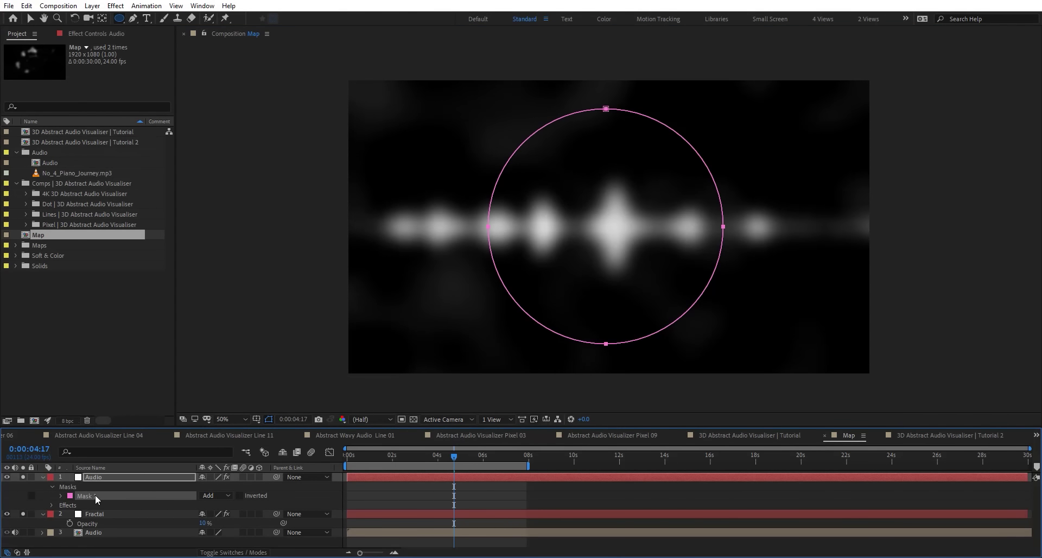
Duplicate the circular mask and scale the copy about its centre to roughly two thirds of the original's diameter
key("v")
key("ctrl+d")
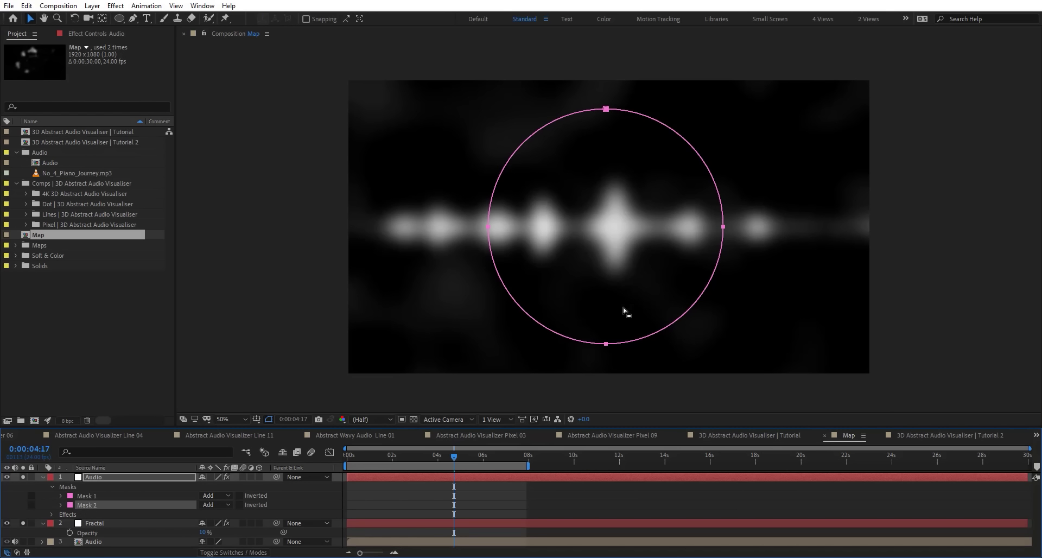
double_click(608, 344)
left_click_drag(723, 344, 688, 307)
key("Return")
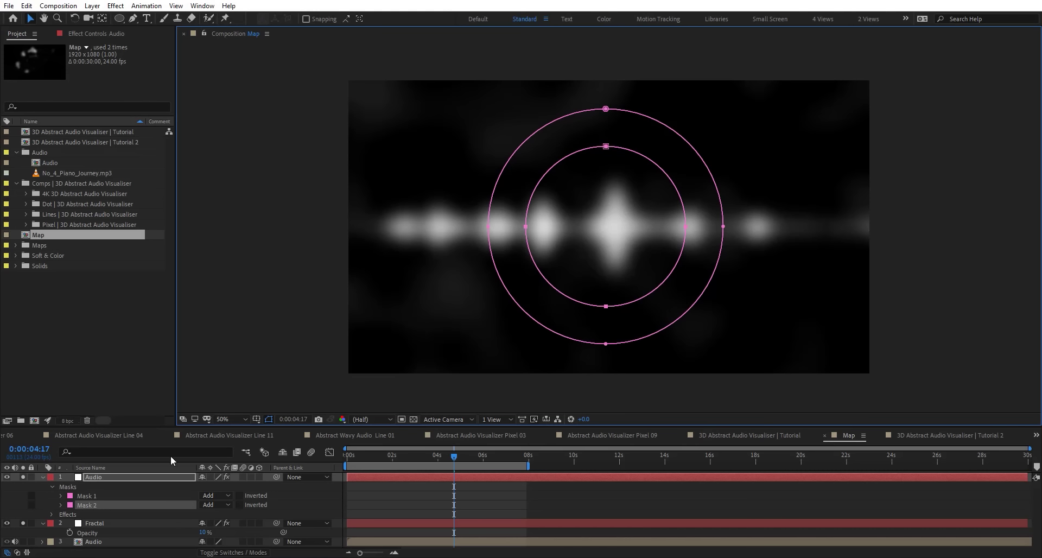
Duplicate Mask 2 and shrink the copy about its centre into a third, innermost concentric circle
key("ctrl+d")
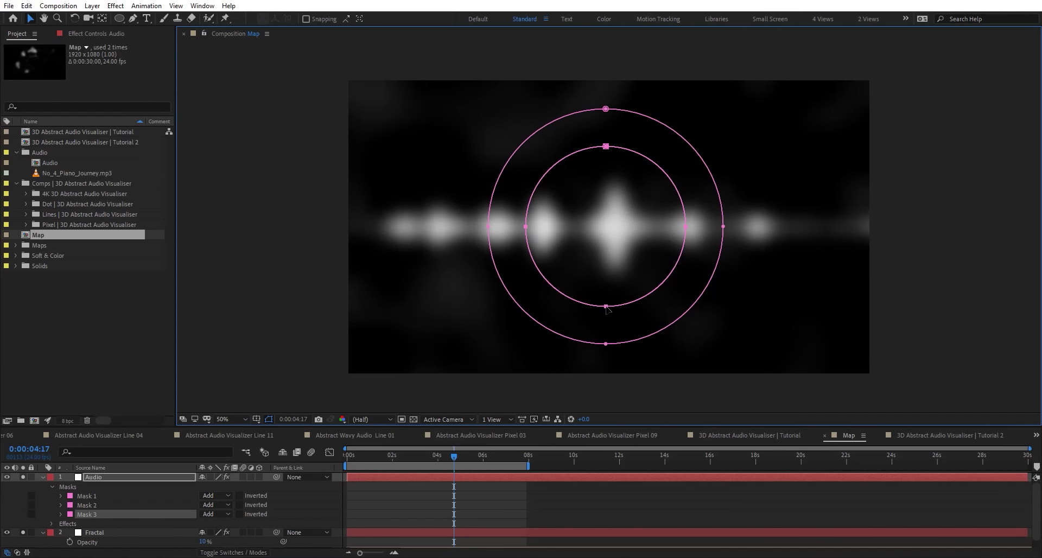
double_click(606, 308)
left_click_drag(685, 305, 655, 277)
key("Return")
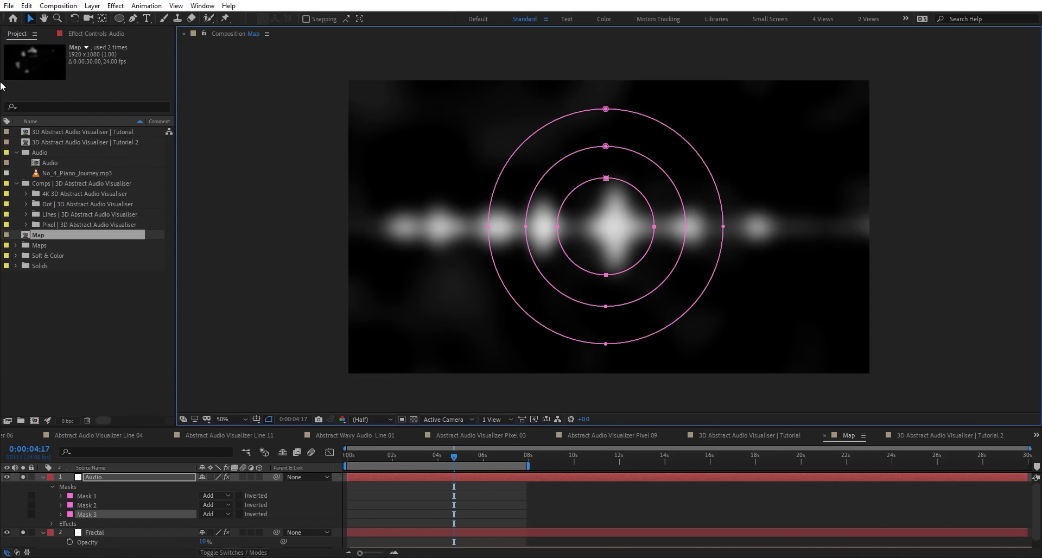
Set the Path of the Audio layer's first Audio Spectrum effect to Mask 1, the outer circle
left_click(104, 35)
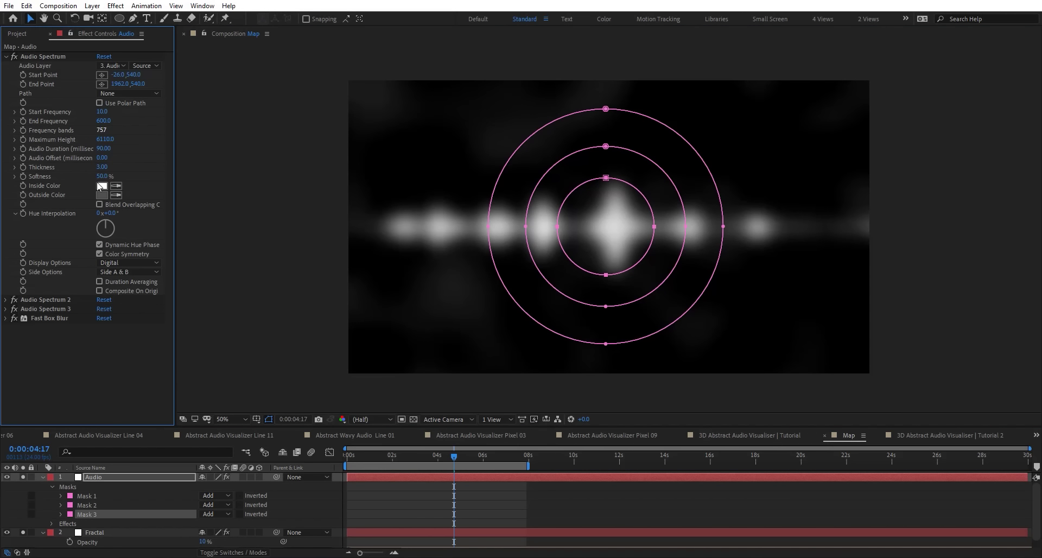
left_click(133, 94)
left_click(140, 121)
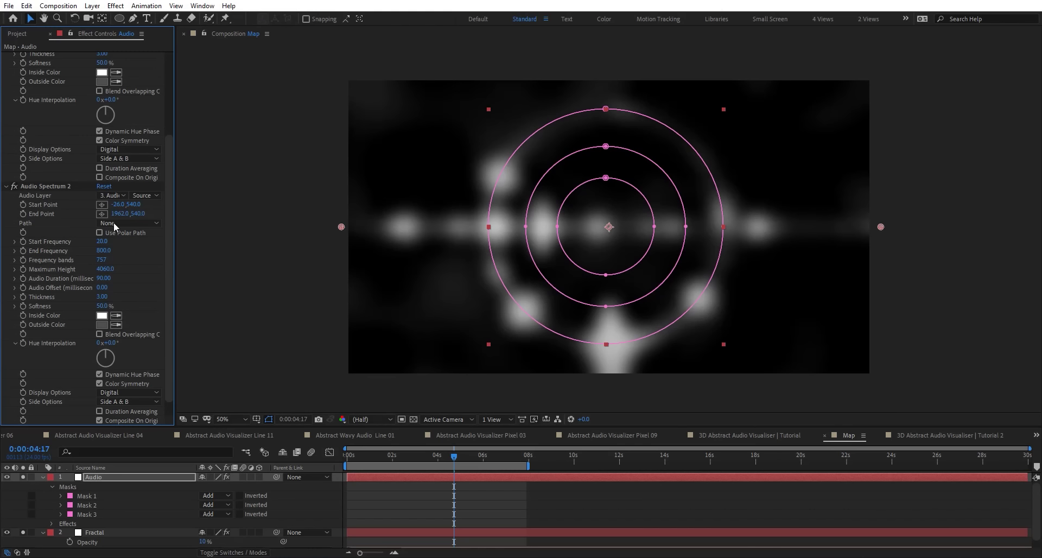
Set Audio Spectrum 2's path to Mask 2 and Audio Spectrum 3's path to Mask 3
left_click(116, 223)
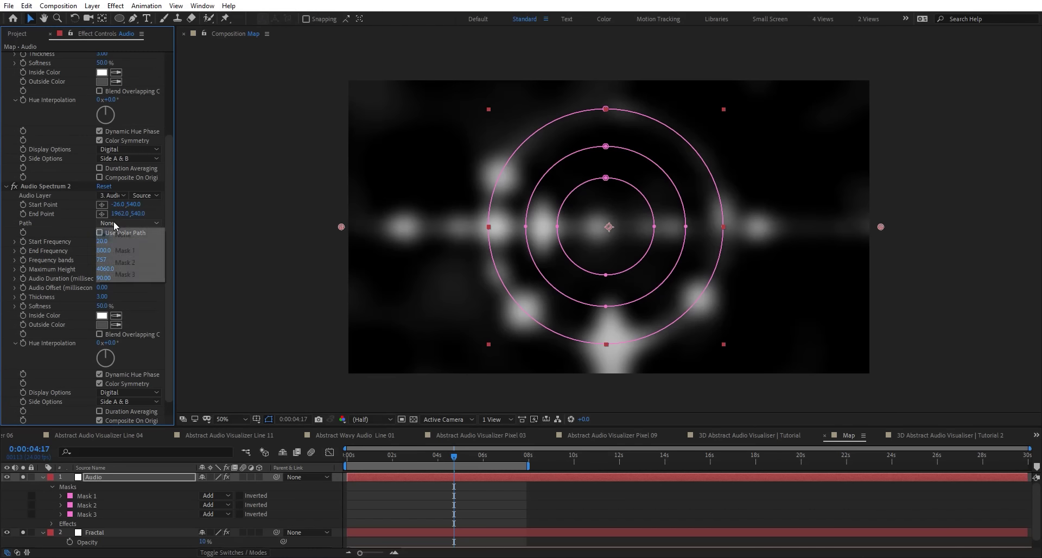
left_click(128, 263)
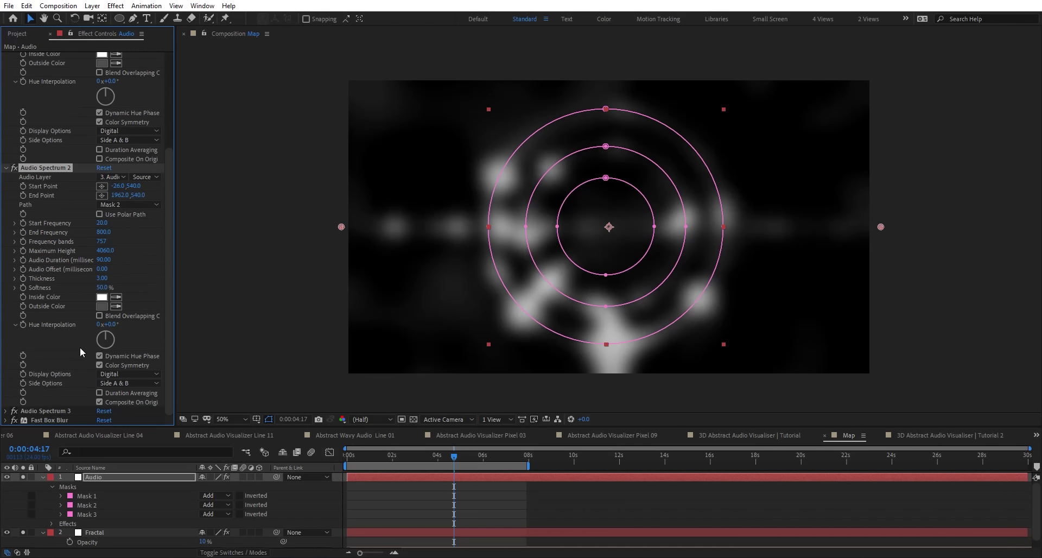
left_click(7, 416)
scroll(81, 326, "down", 5)
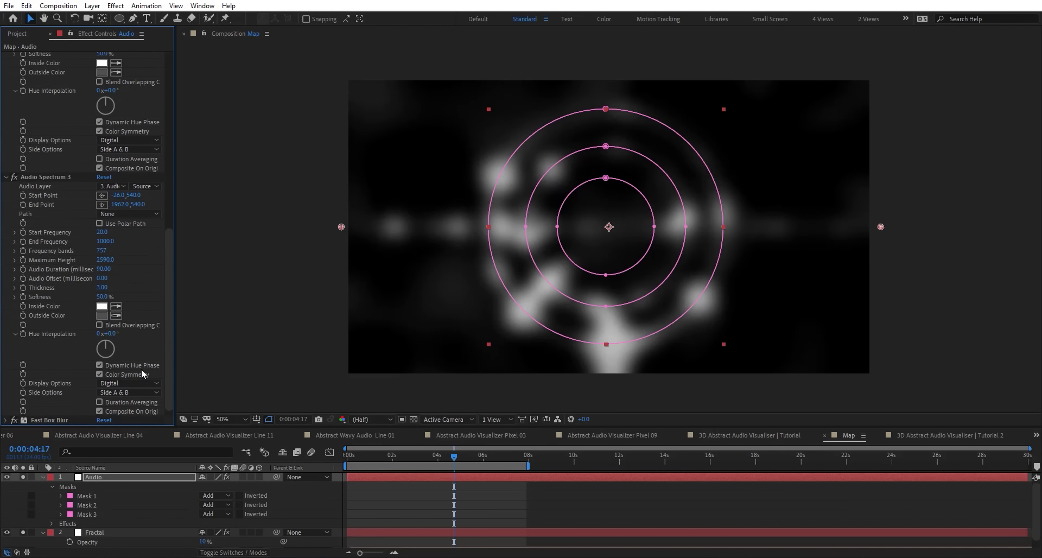
left_click(129, 214)
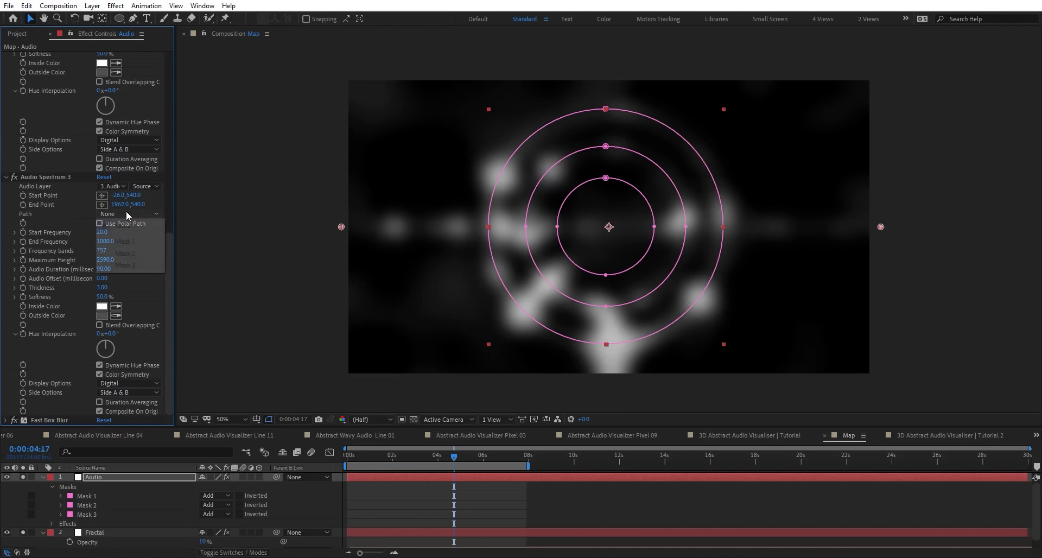
left_click(134, 265)
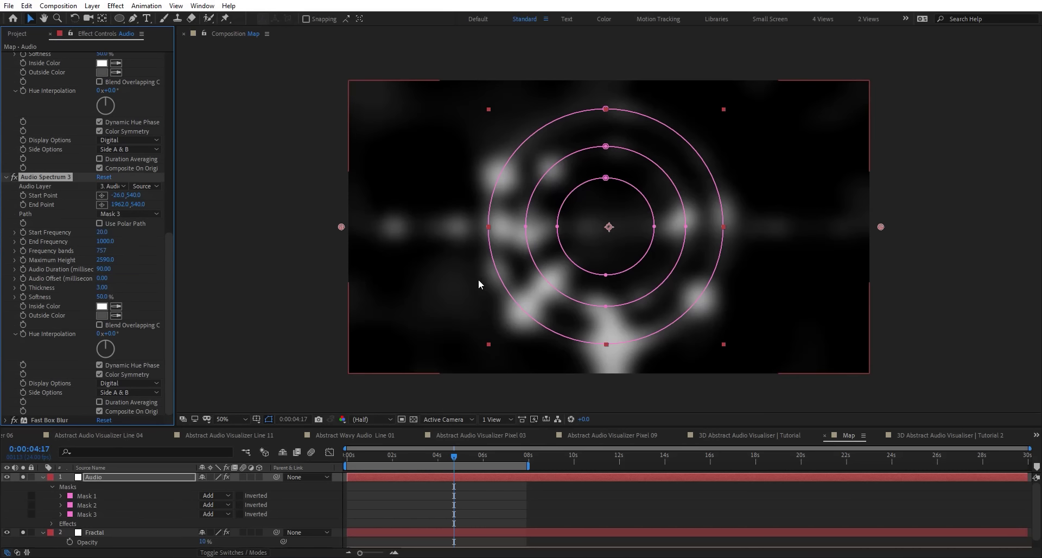
Turn off solo for the Fractal layer and move the playhead to 0:00:08:19
left_click(23, 533)
left_click_drag(470, 456, 546, 457)
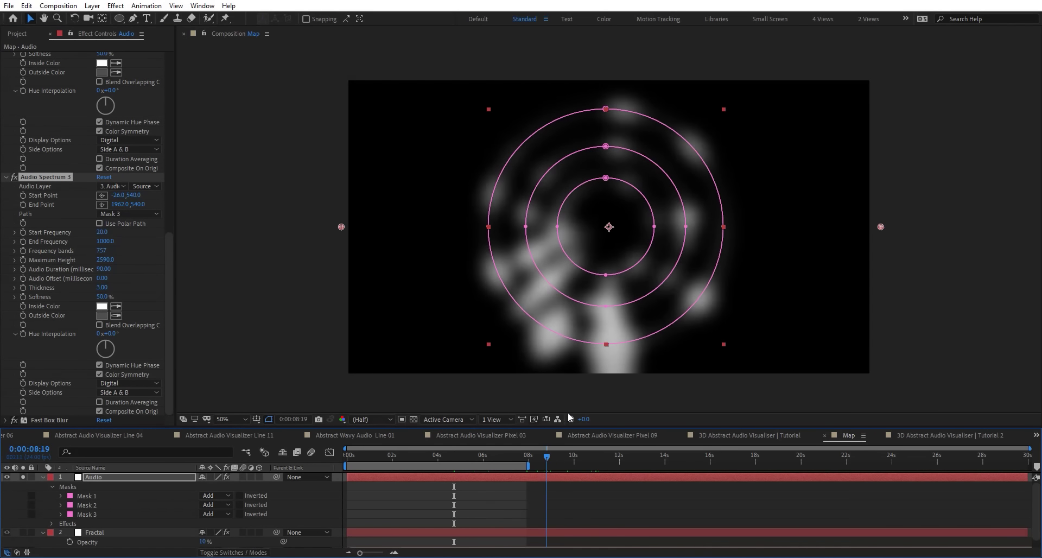
Set the Maximum Height of Audio Spectrum 3 to 1710 and of Audio Spectrum 2 to 1201
left_click_drag(111, 260, 39, 288)
scroll(47, 211, "up", 5)
left_click_drag(112, 286, 89, 289)
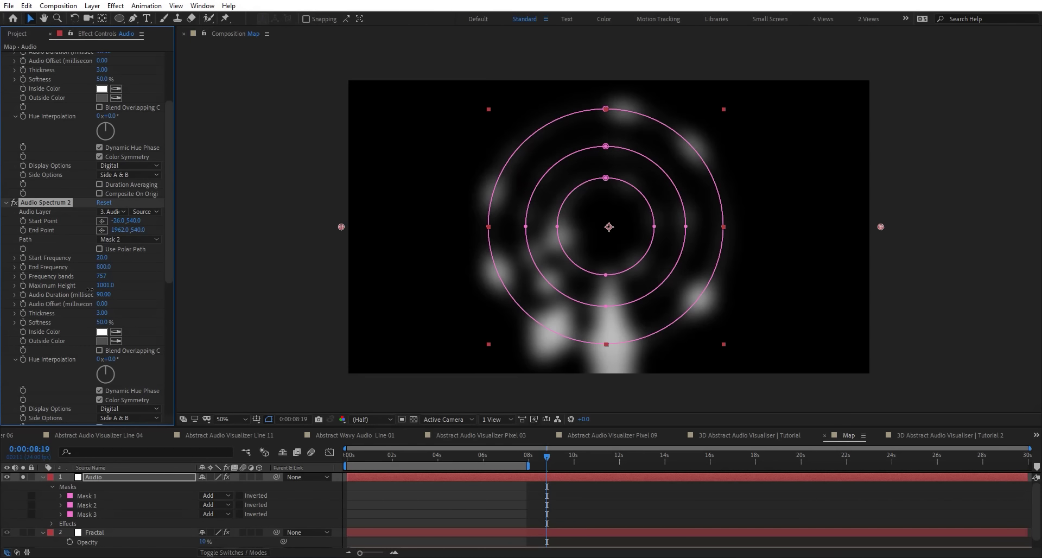
Set Audio Spectrum 3's Maximum Height to 7001 and the first Audio Spectrum's to 1710, checking the map at 0:00:12:01
scroll(91, 290, "down", 10)
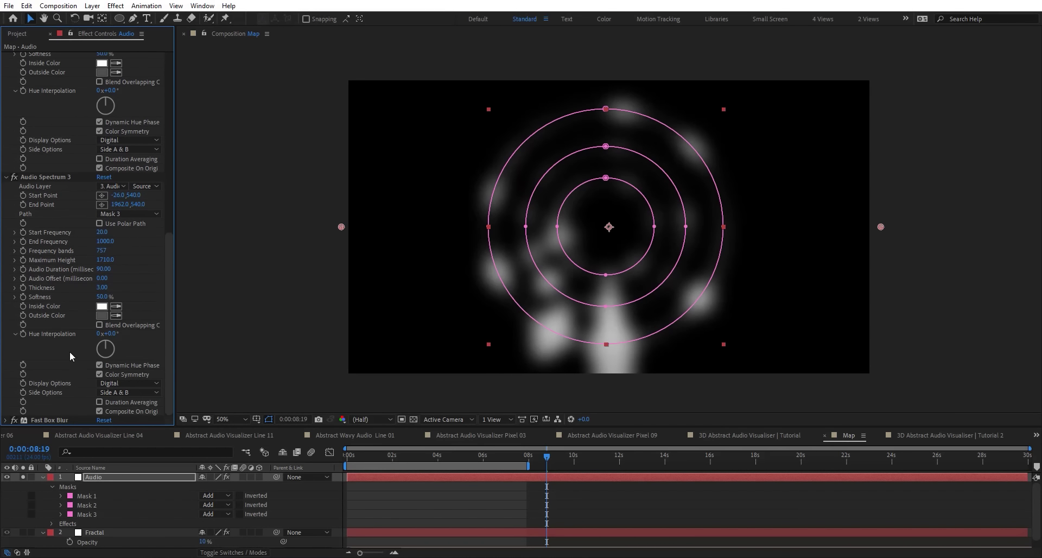
left_click_drag(92, 260, 164, 67)
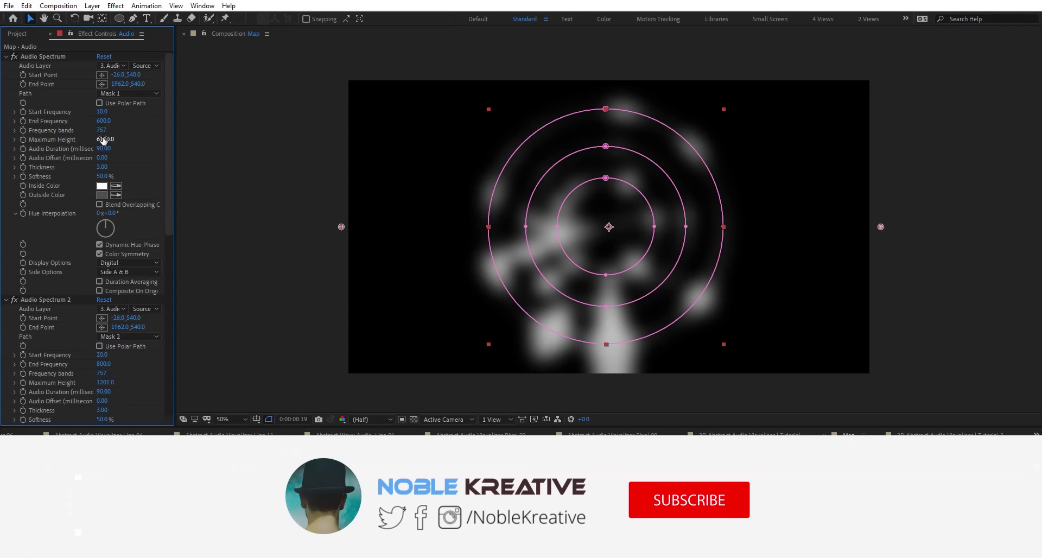
left_click_drag(103, 140, 79, 139)
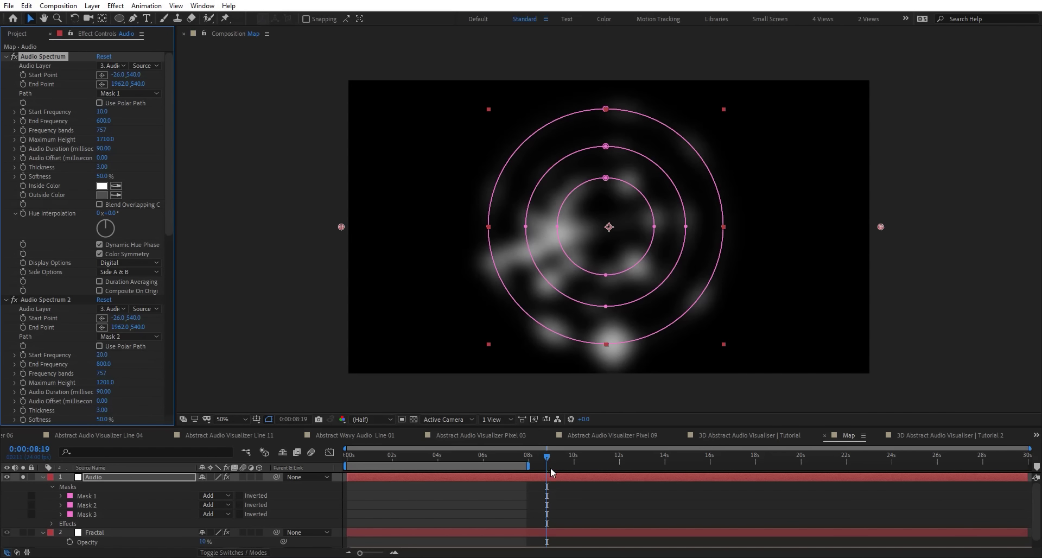
left_click_drag(468, 457, 620, 459)
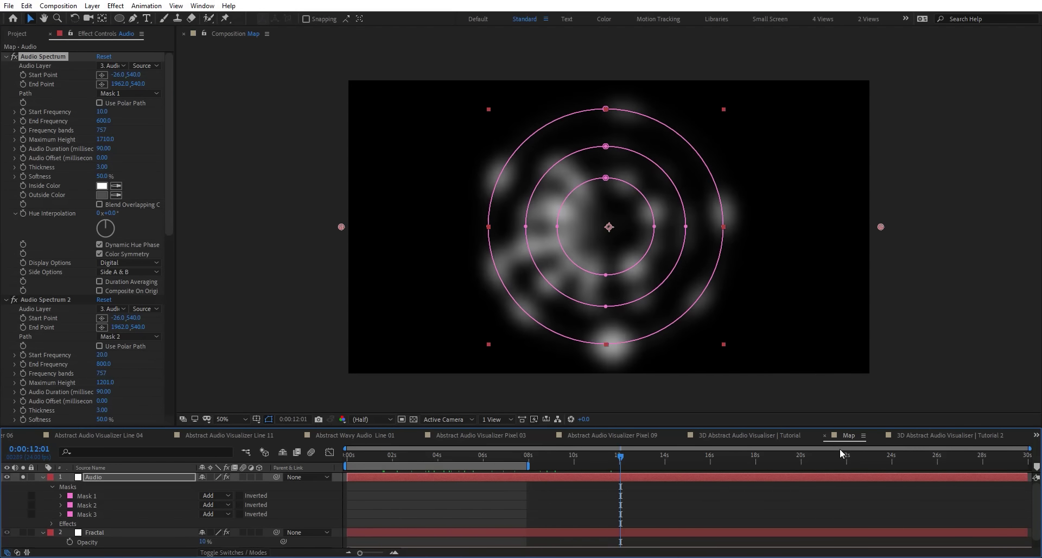
Open the 3D Abstract Audio Visualiser | Tutorial 2 composition at 0:00:03:14 and collapse the Map layer's properties
left_click(942, 436)
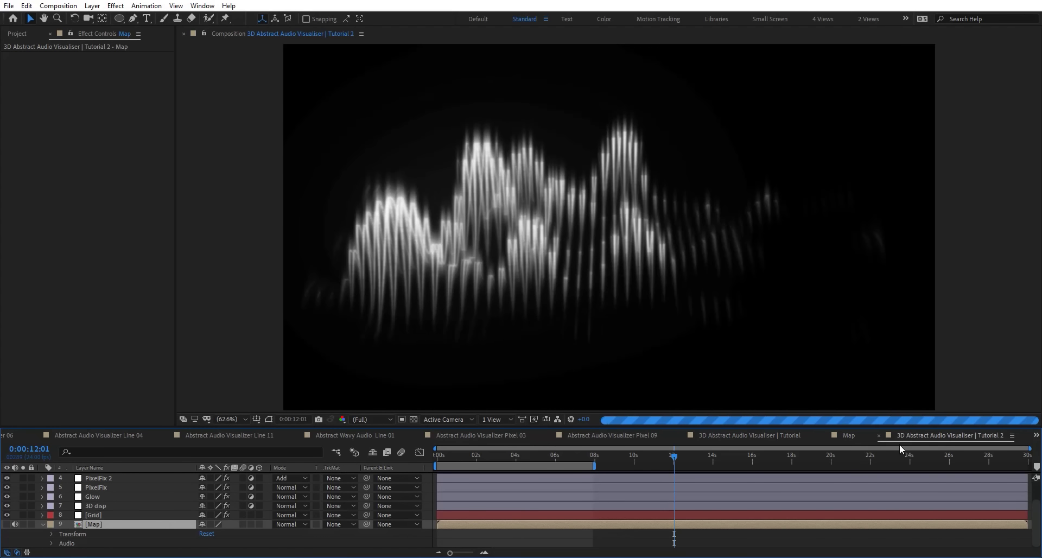
left_click_drag(516, 457, 507, 457)
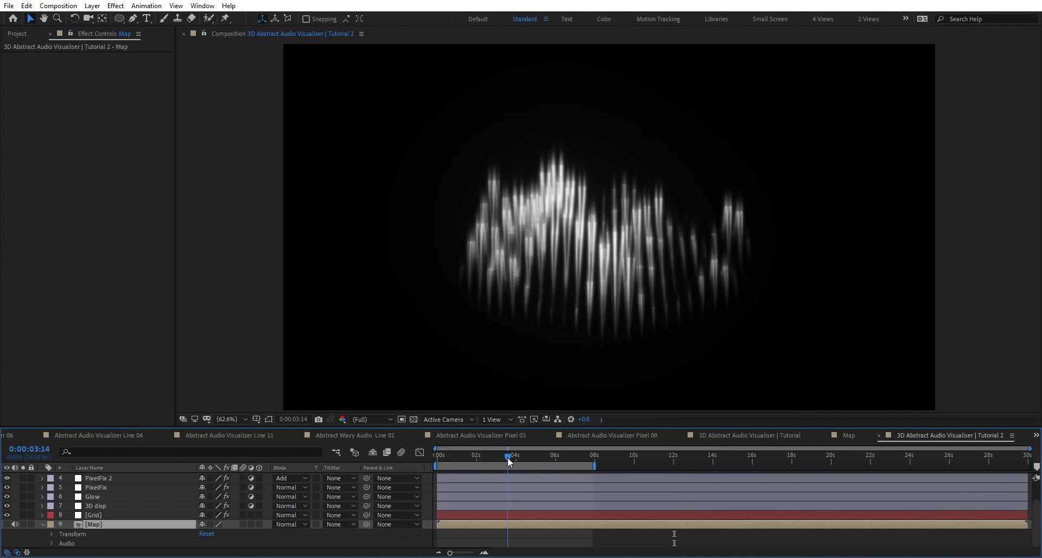
left_click(42, 524)
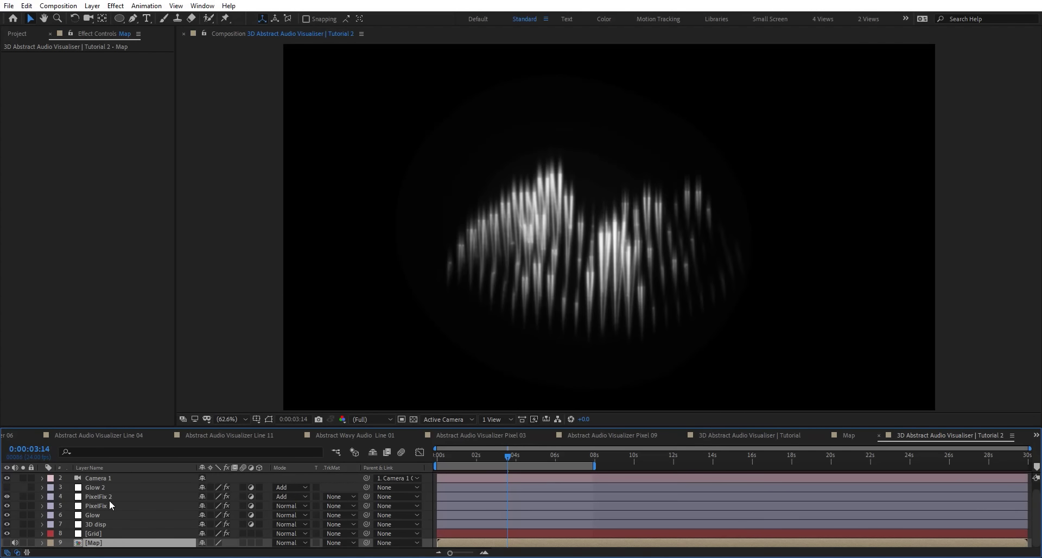
Hide the PixelFix 2, PixelFix and Glow adjustment layers
left_click(100, 494)
left_click_drag(7, 496, 7, 515)
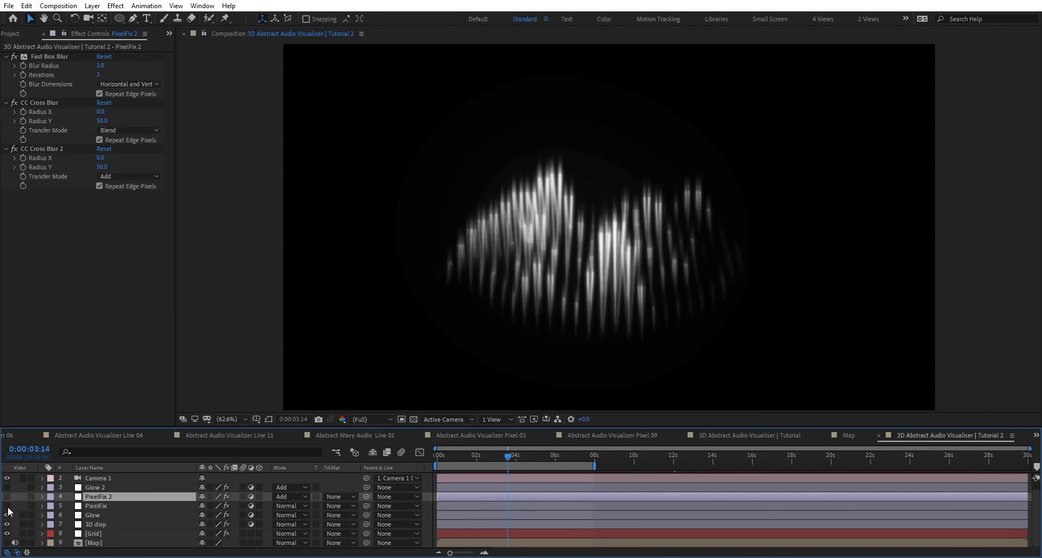
left_click(113, 514)
Set Card Dance on the 3D disp layer to 100 rows and 200 columns
left_click(108, 522)
left_click(108, 74)
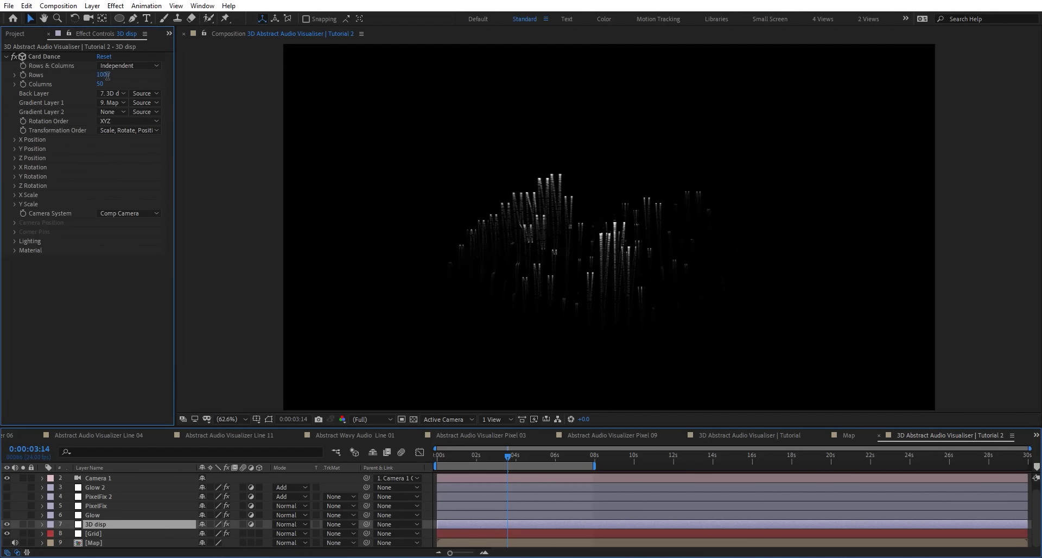
type("10")
key("Return")
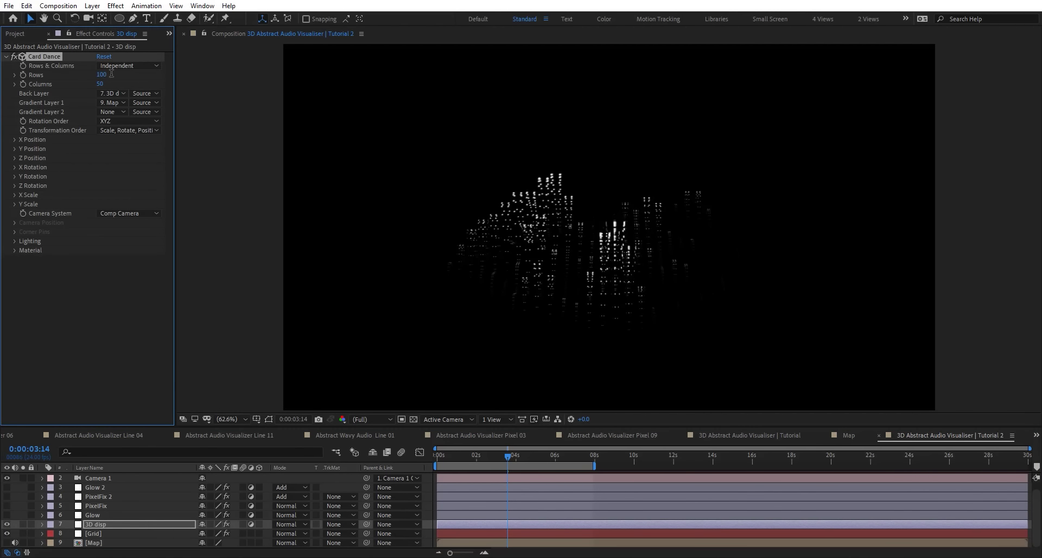
left_click(98, 84)
key("Return")
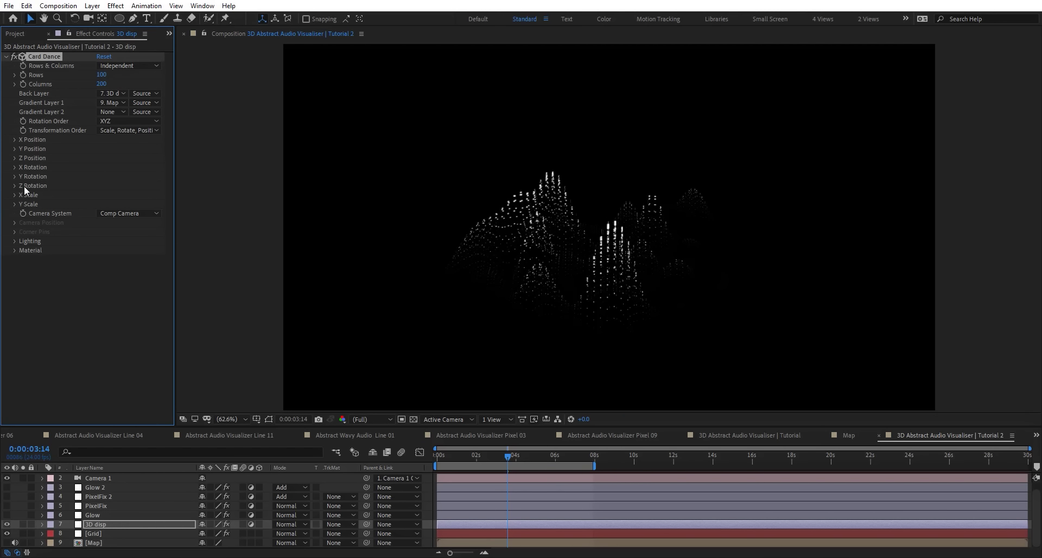
Set the source of both X Scale and Y Scale in Card Dance to None
left_click(14, 195)
left_click(119, 204)
left_click(120, 216)
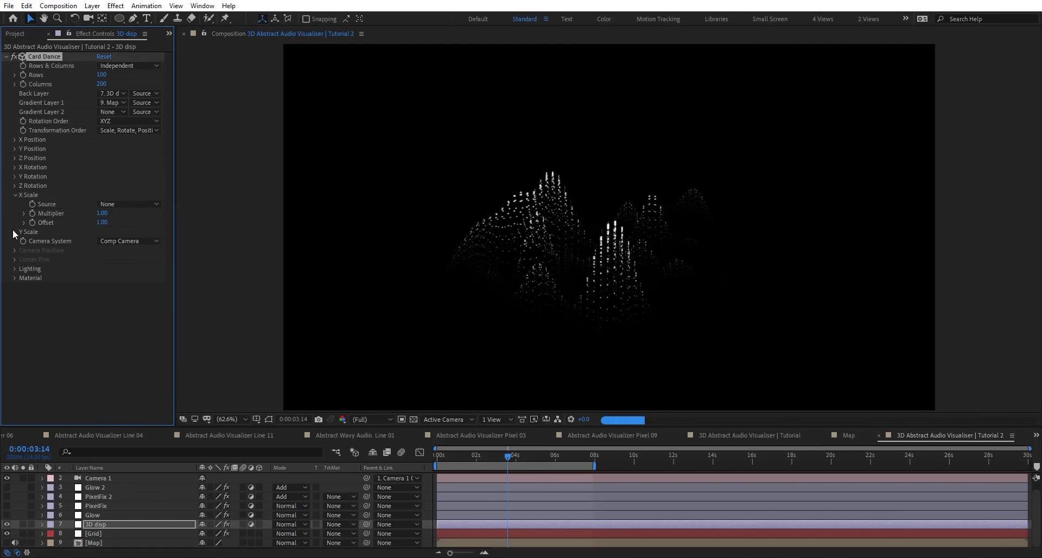
left_click(14, 232)
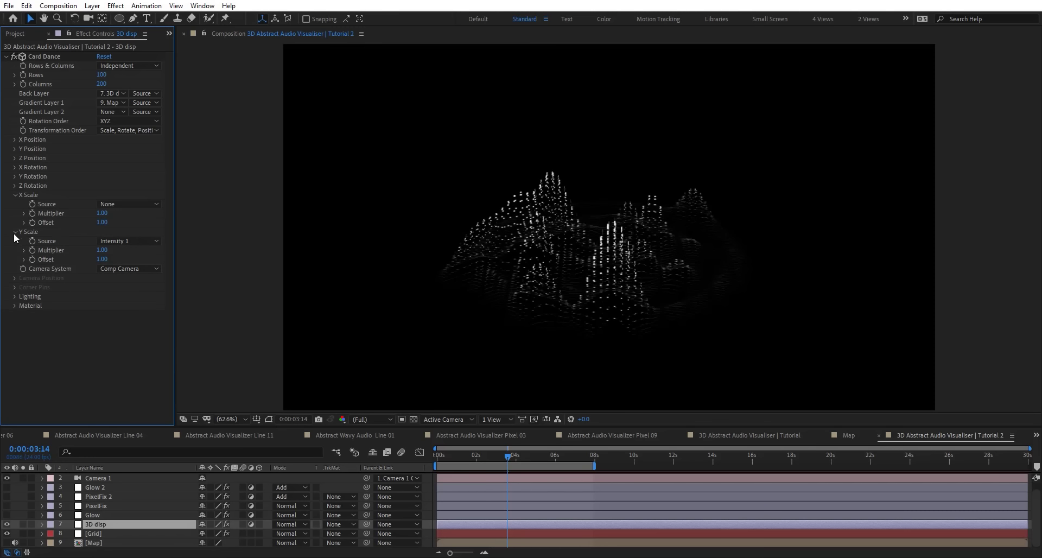
left_click(126, 241)
left_click(134, 251)
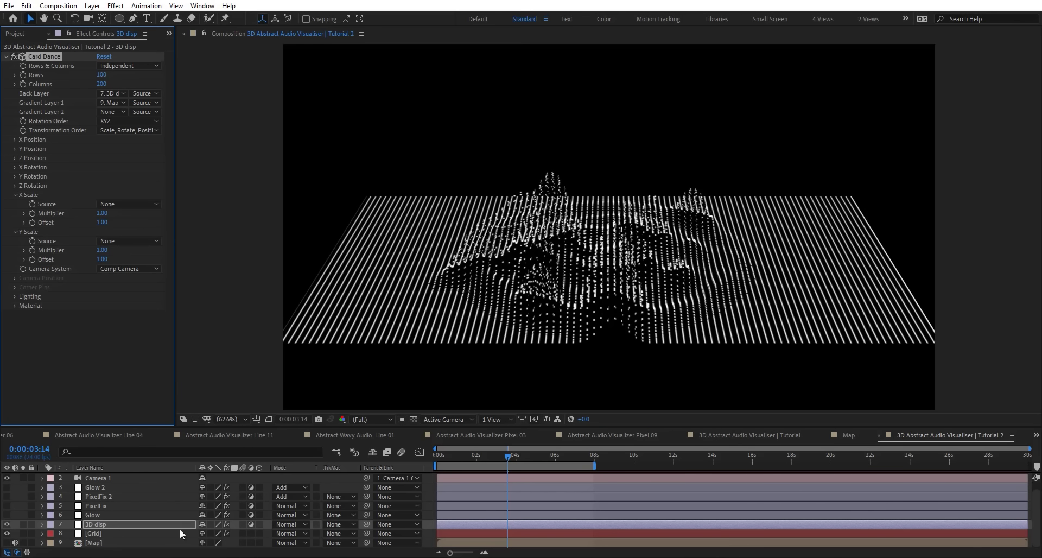
Set the 3D disp layer's Card Dance columns to 1000 and rows to 500
left_click(122, 516)
left_click(119, 523)
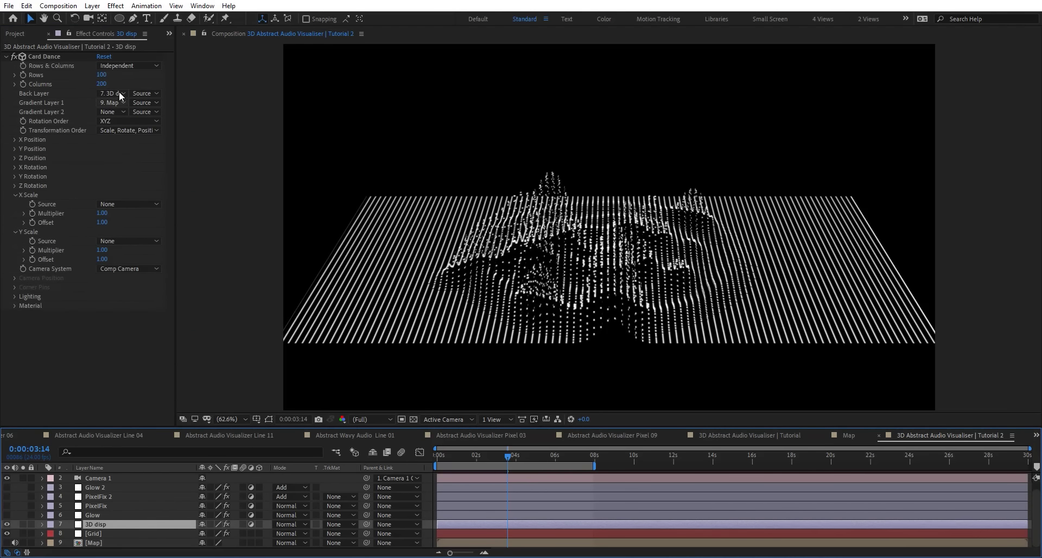
type("1000")
key("Return")
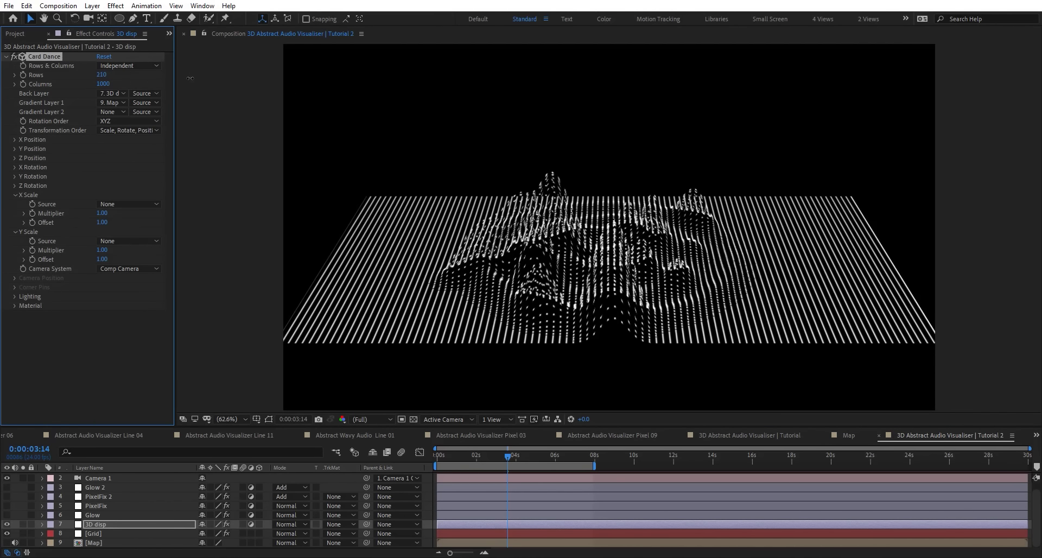
left_click_drag(101, 75, 103, 74)
left_click(103, 75)
type("500")
key("Return")
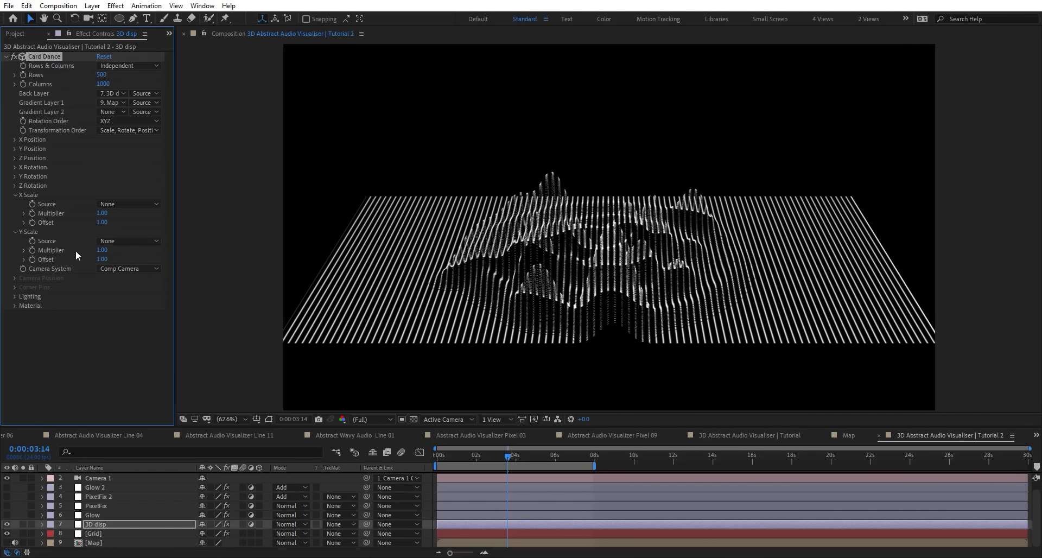
Set Card Dance's X Scale source to Intensity 1 and check the result at 0:00:01:17 and 0:00:06:14
left_click(126, 204)
left_click(117, 223)
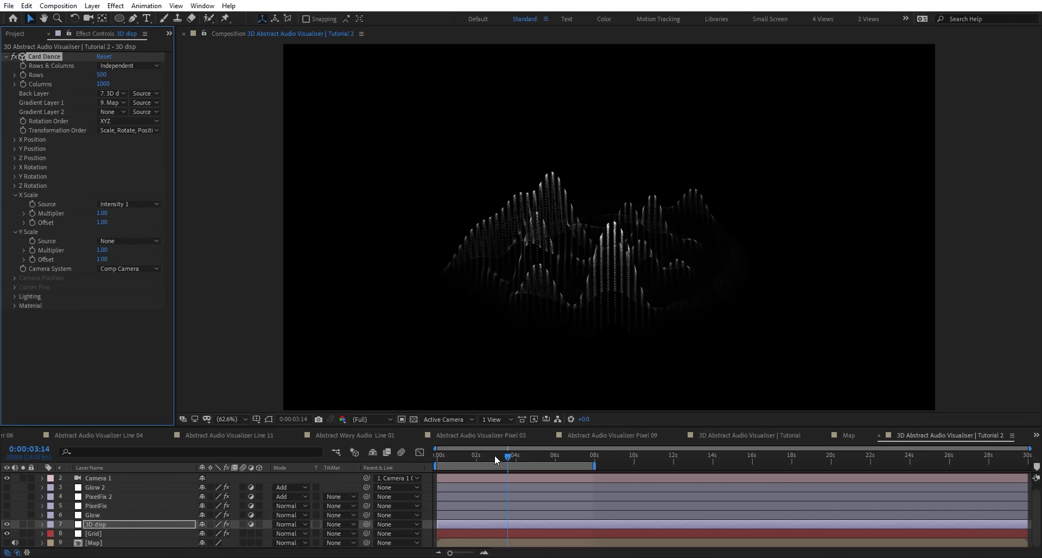
left_click(471, 455)
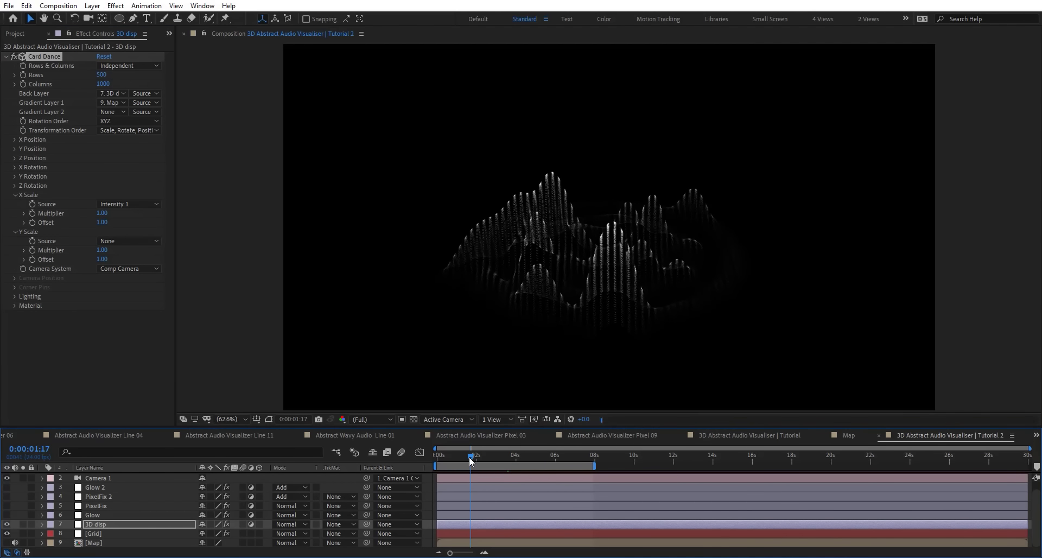
left_click(566, 456)
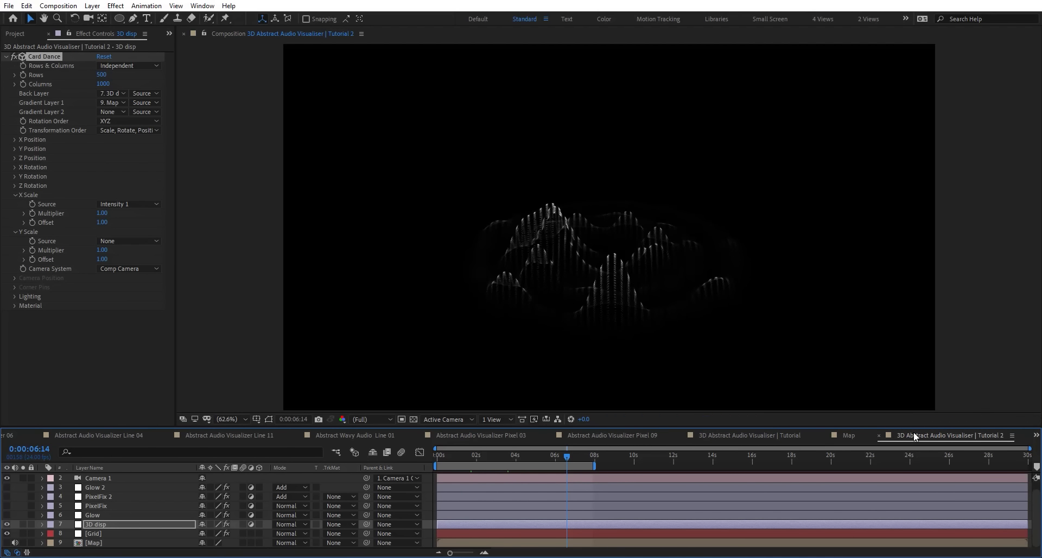
Open the Map composition and rotate Mask 1, the outer circle, 90 degrees clockwise about its centre
left_click(130, 543)
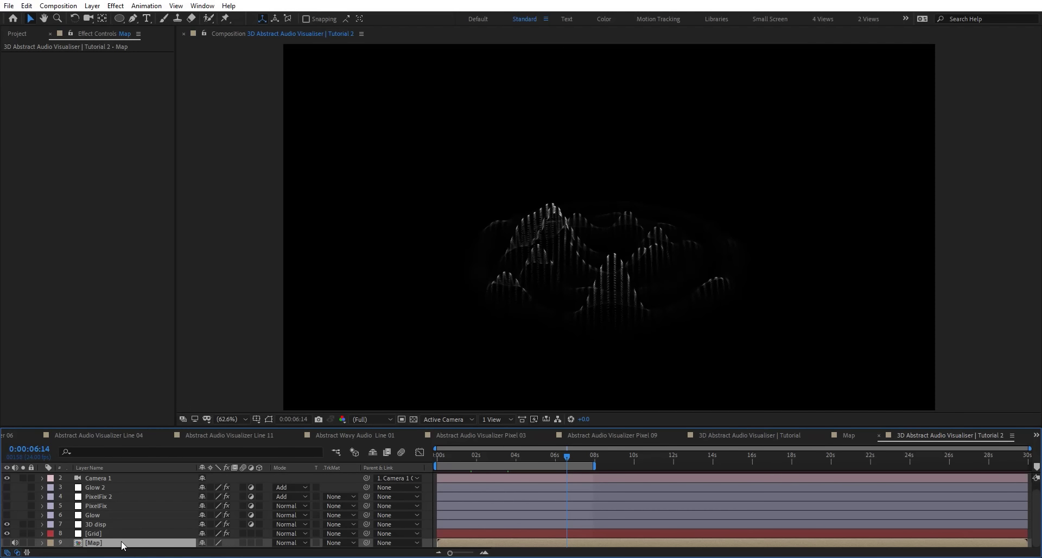
double_click(124, 543)
left_click(85, 497)
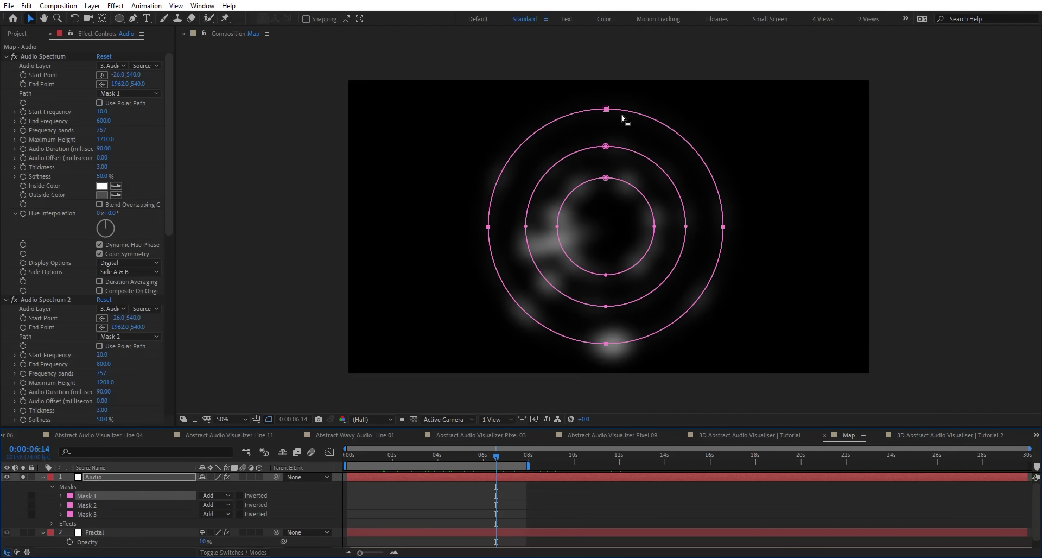
double_click(606, 109)
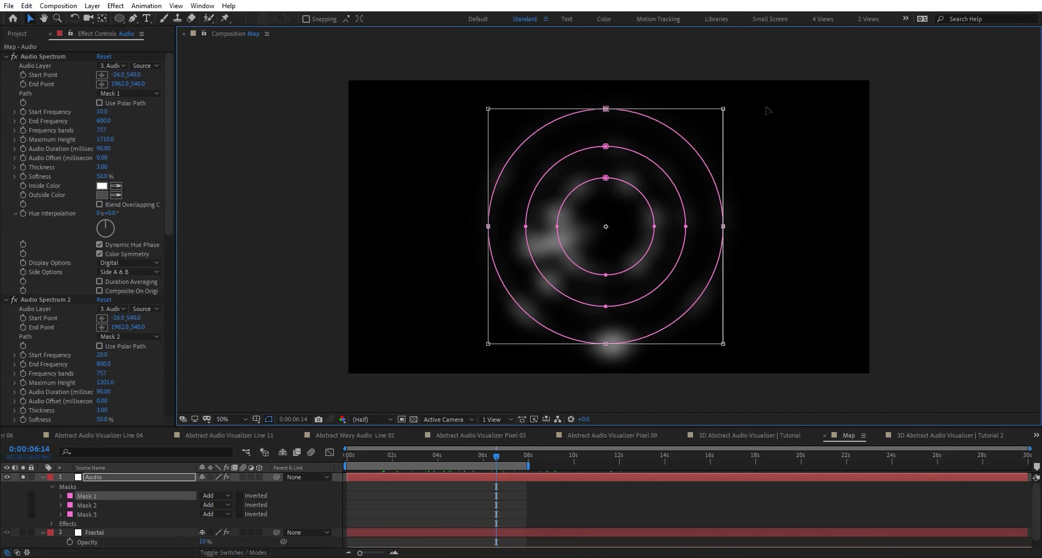
left_click_drag(803, 196, 758, 309)
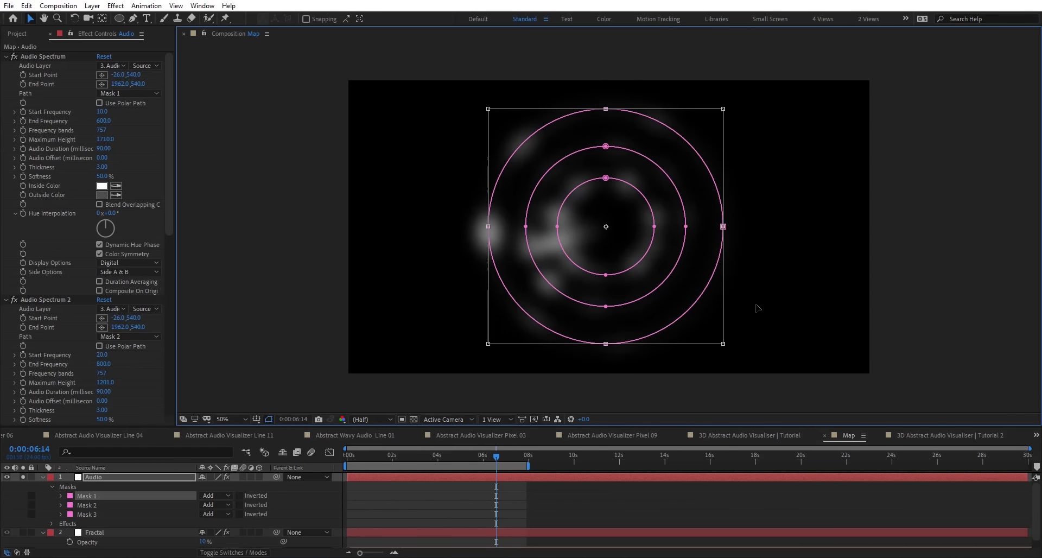
key("Return")
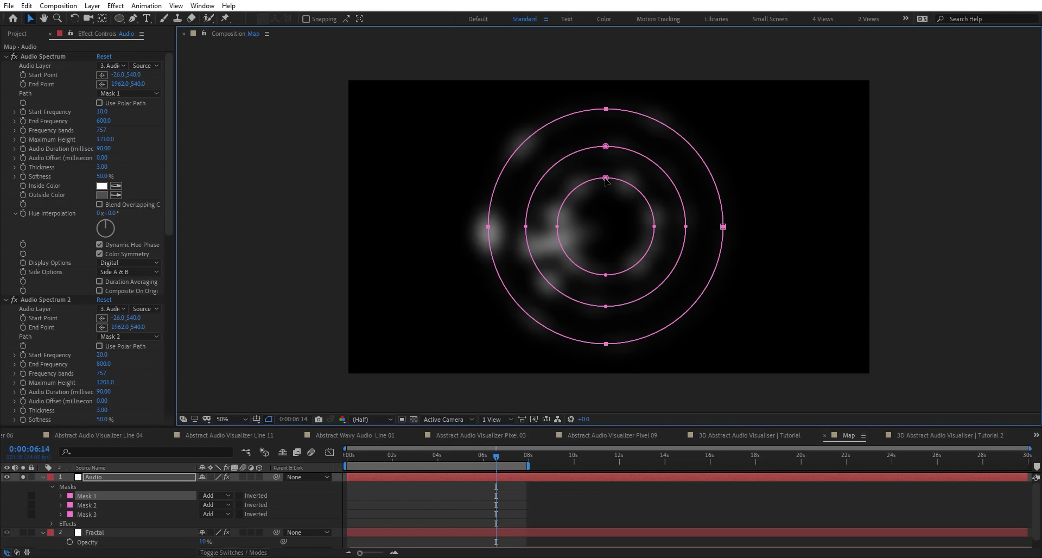
Rotate Mask 3, the inner circle, 90 degrees counterclockwise about its centre and deselect the layer
double_click(606, 179)
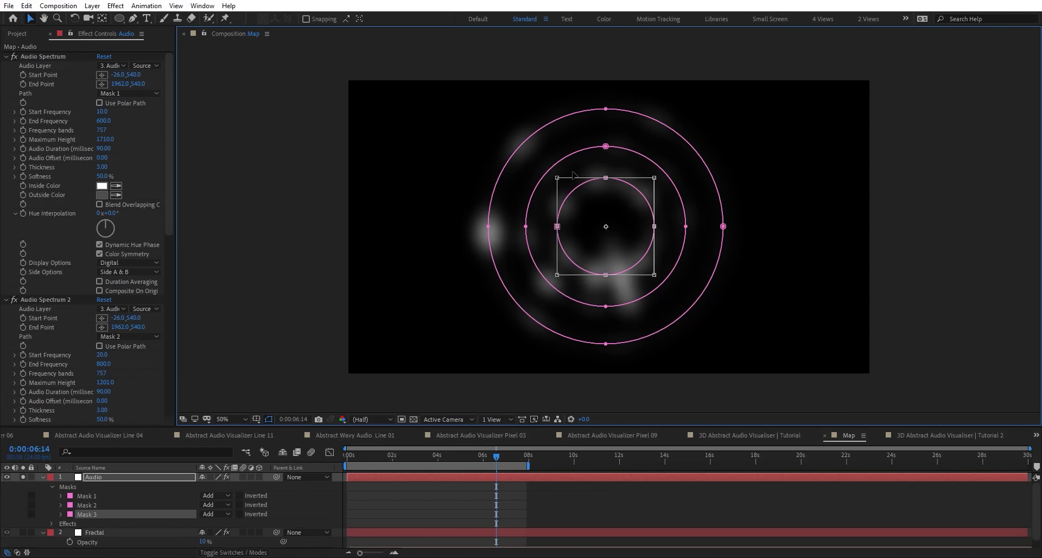
left_click(664, 505)
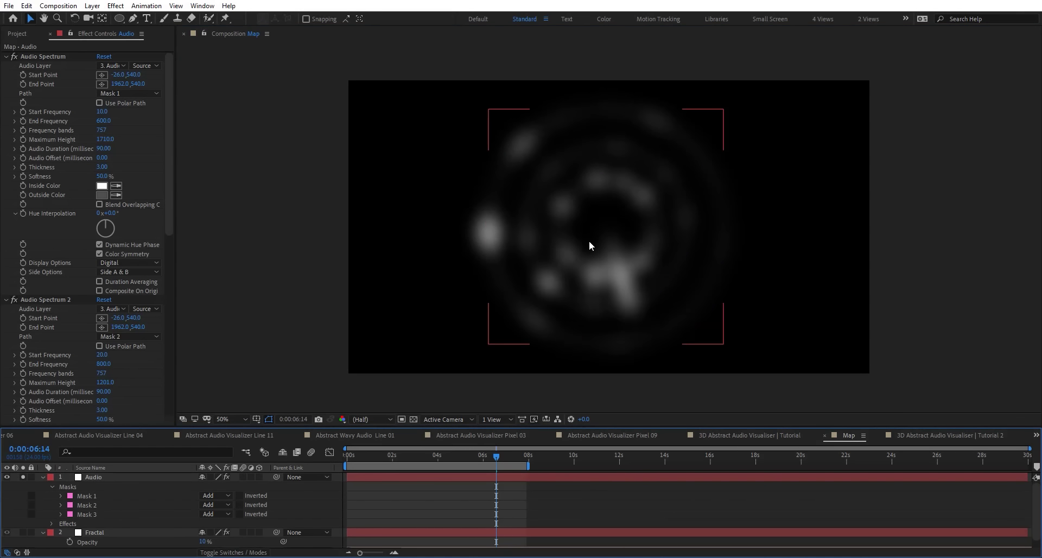
Set the Audio layer's Fast Box Blur radius to 20, judging the map at 0:00:03:17
left_click_drag(495, 457, 431, 466)
scroll(28, 312, "down", 1)
scroll(29, 312, "down", 4)
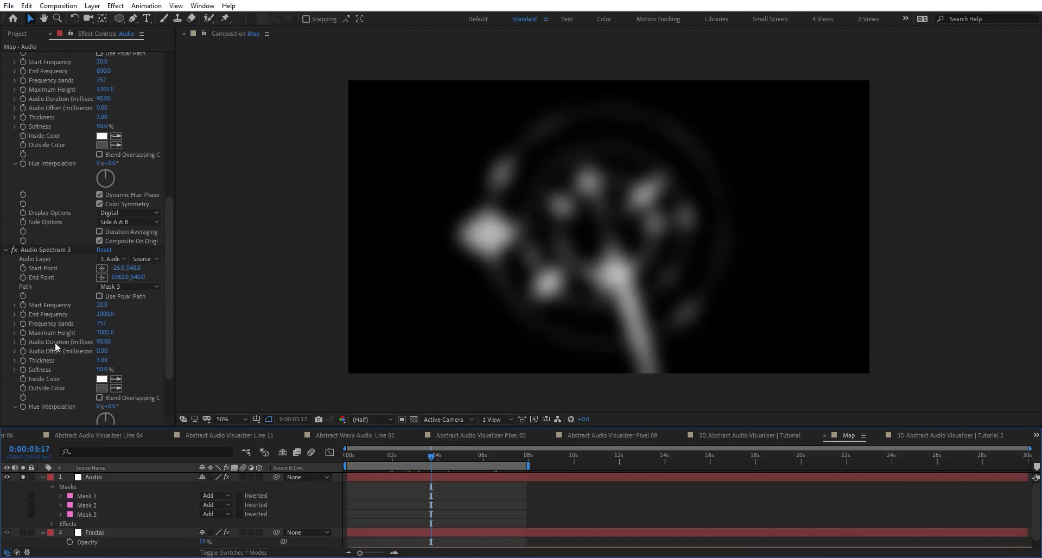
left_click(6, 420)
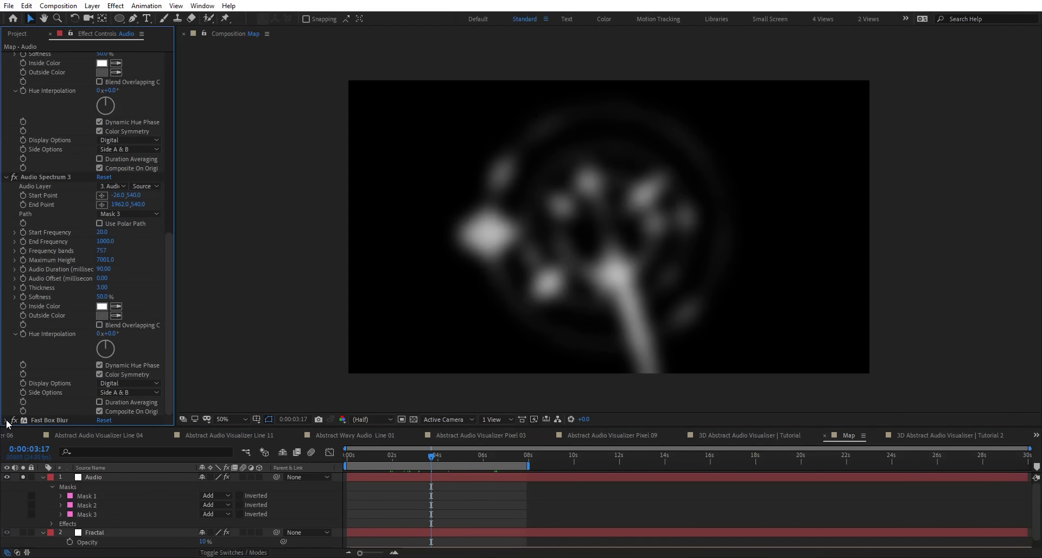
scroll(64, 391, "down", 2)
left_click(100, 393)
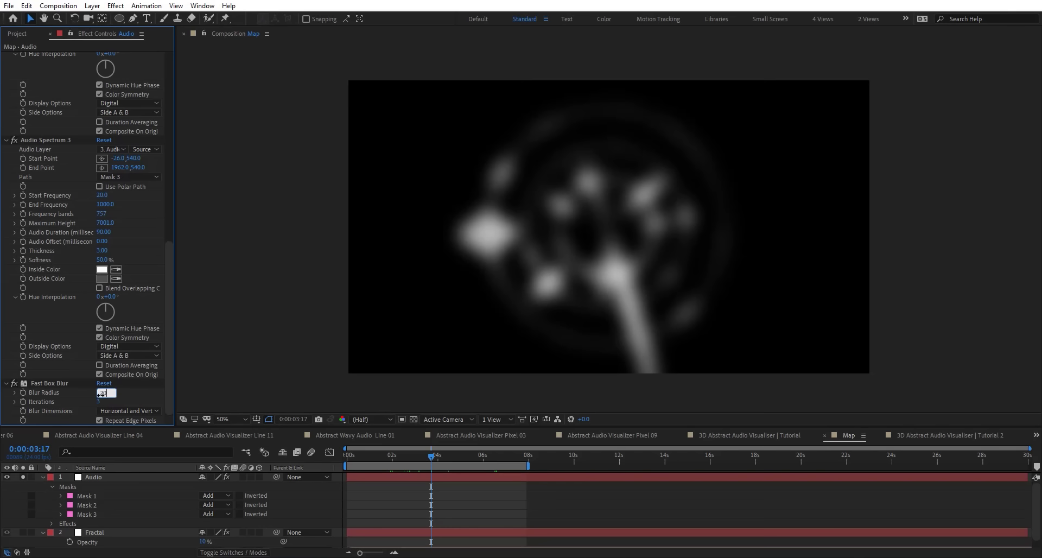
type("20")
key("Return")
left_click(771, 500)
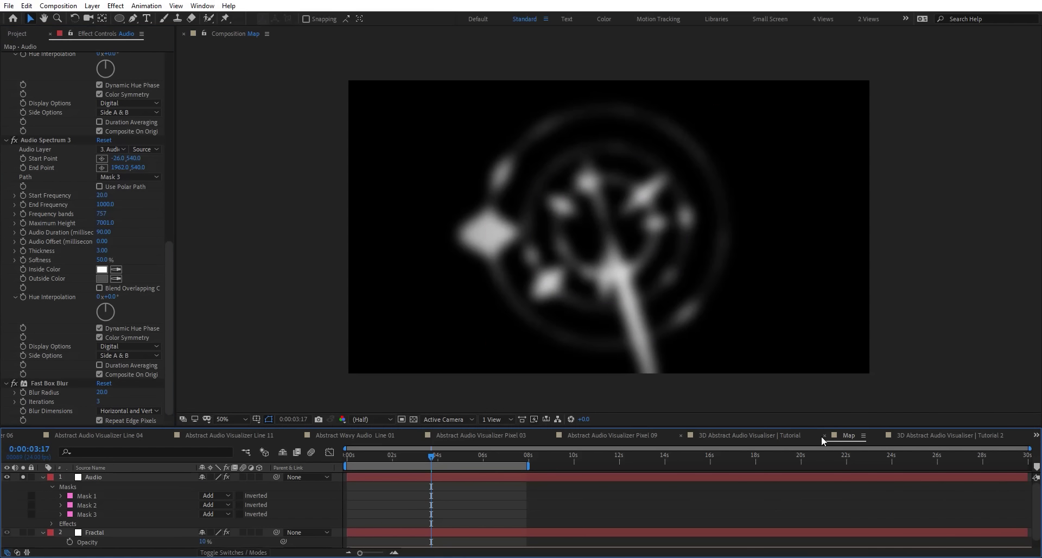
Return to the 3D Abstract Audio Visualiser | Tutorial 2 composition and make the Glow and PixelFix layers visible
left_click(924, 435)
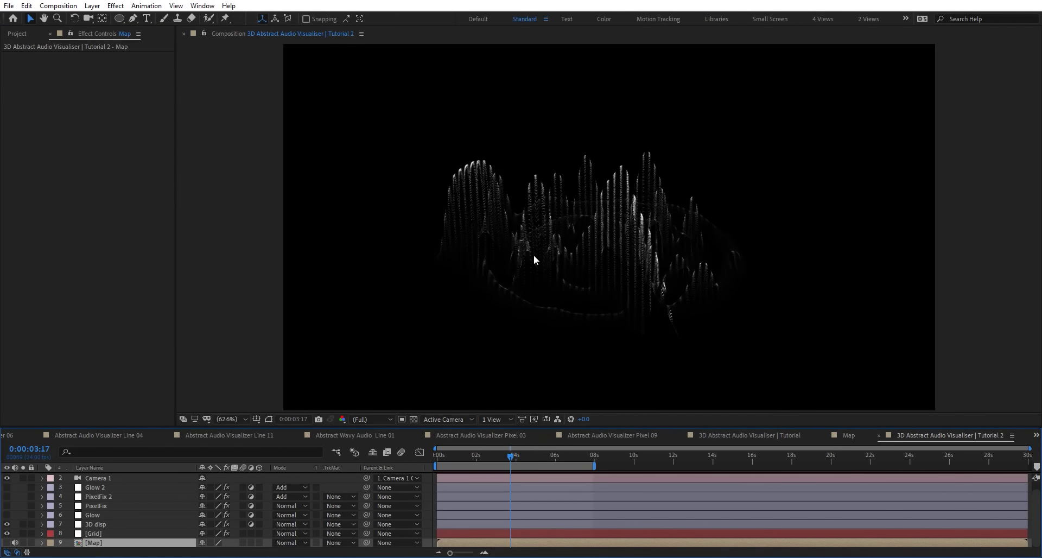
left_click(578, 457)
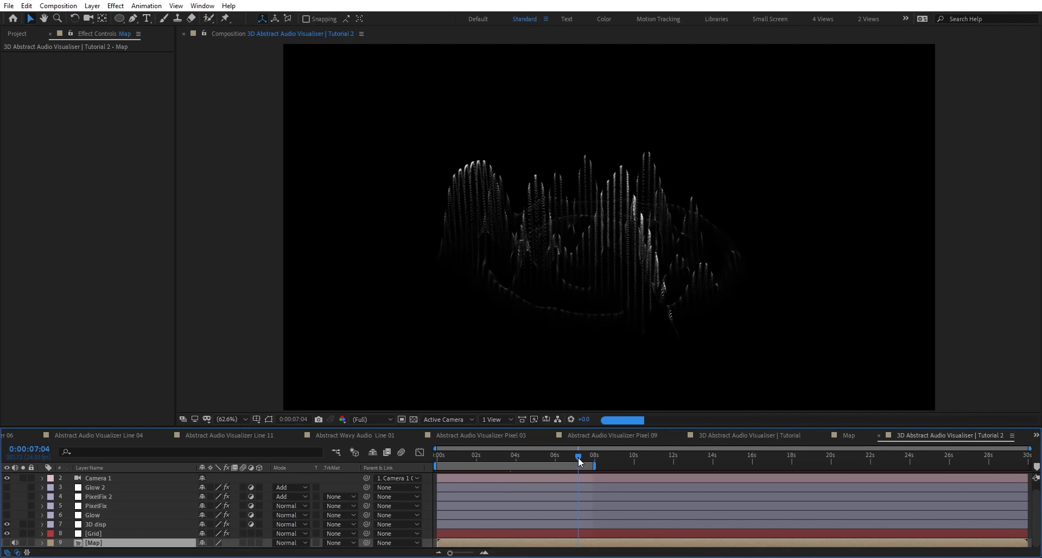
left_click(7, 515)
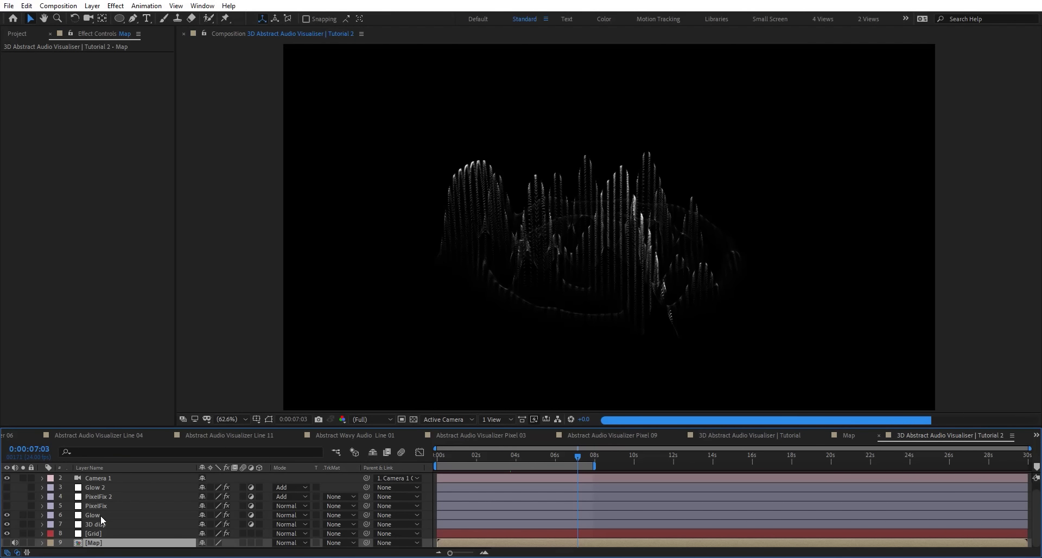
left_click(119, 515)
left_click(7, 505)
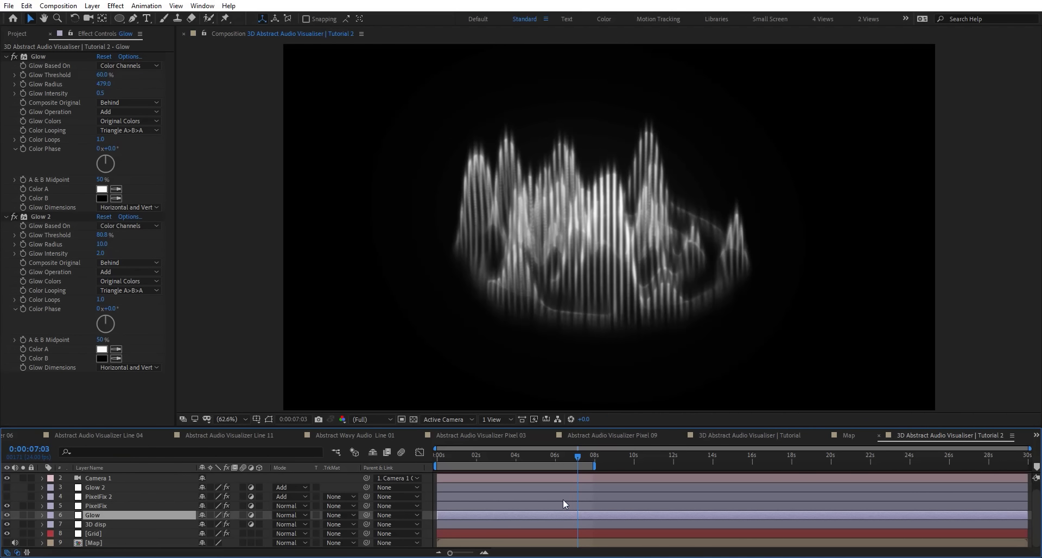
Try 0.2 as the Z Position multiplier in 3D disp's Card Dance, settle on 0.3, and check the result at 0:00:06:11
left_click(507, 458)
left_click(100, 530)
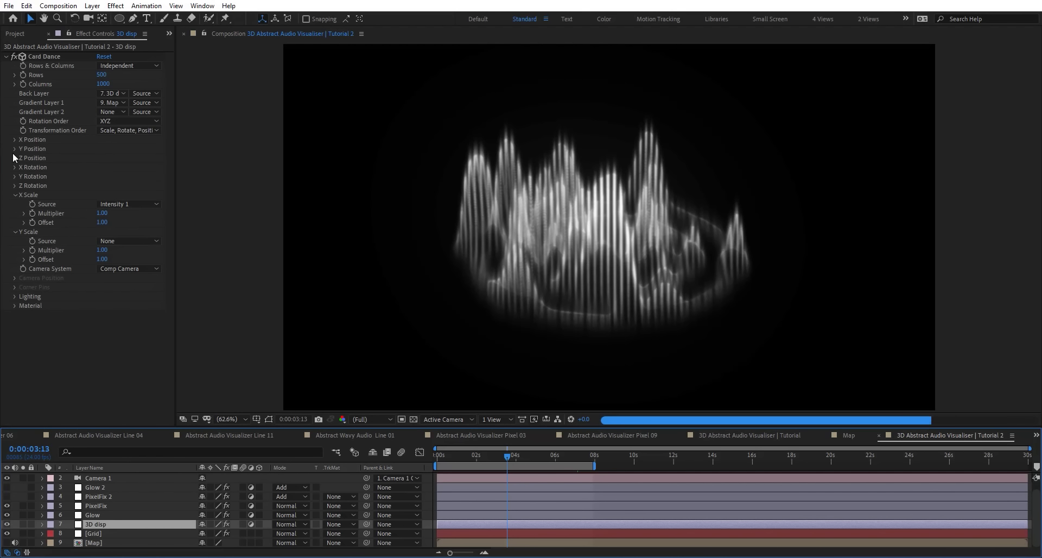
left_click(14, 158)
left_click(103, 176)
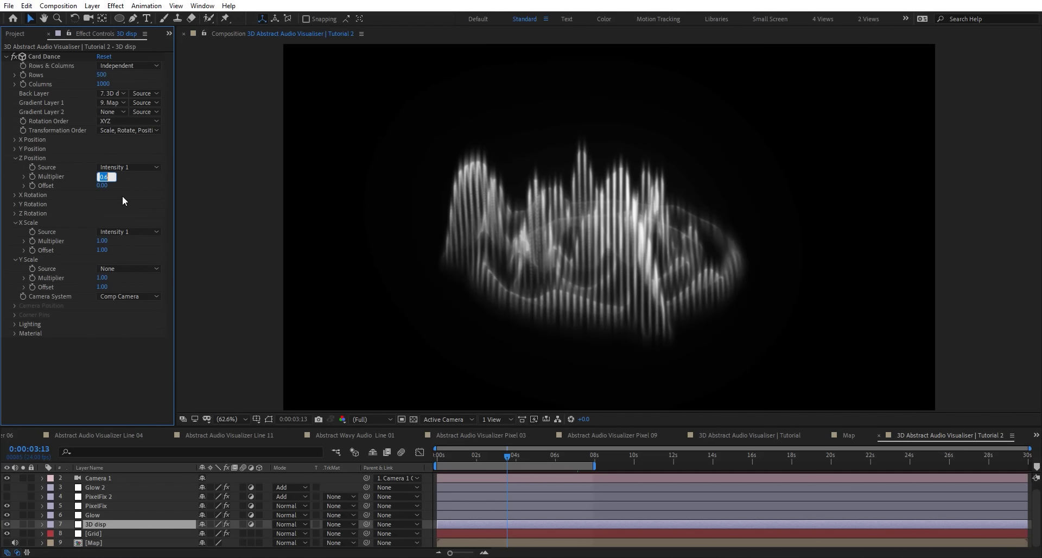
type("0.2")
key("Return")
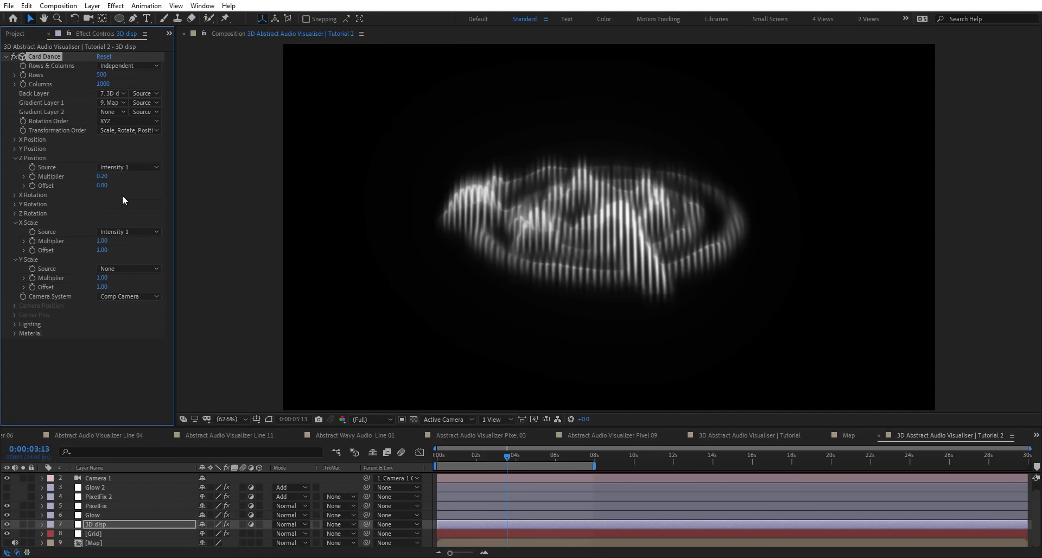
left_click(102, 176)
type("0.3")
key("Return")
left_click_drag(535, 458, 565, 457)
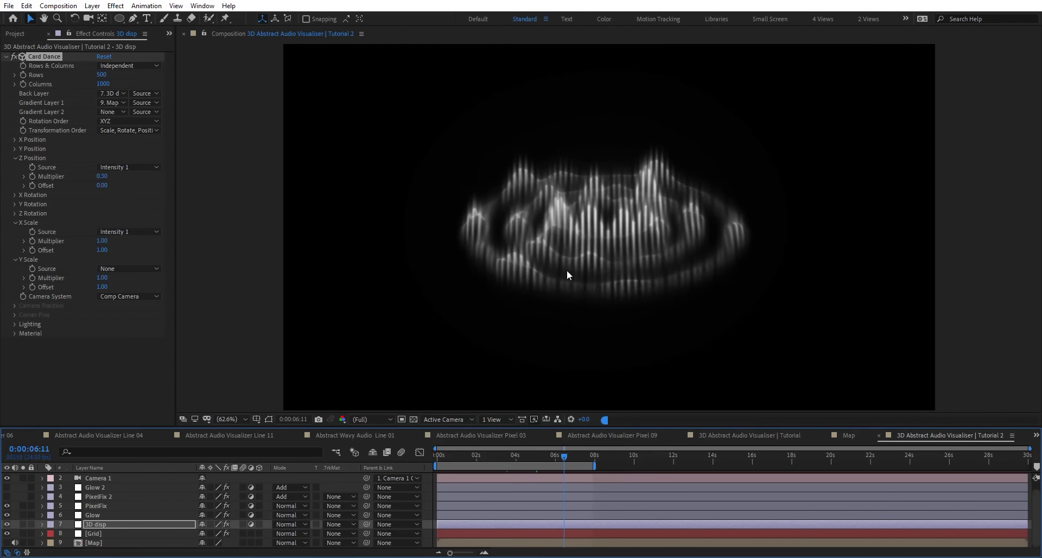
Move the camera closer to the displaced rings and preview the animation from the start
key("c")
left_click(611, 201)
left_click_drag(611, 202, 606, 123)
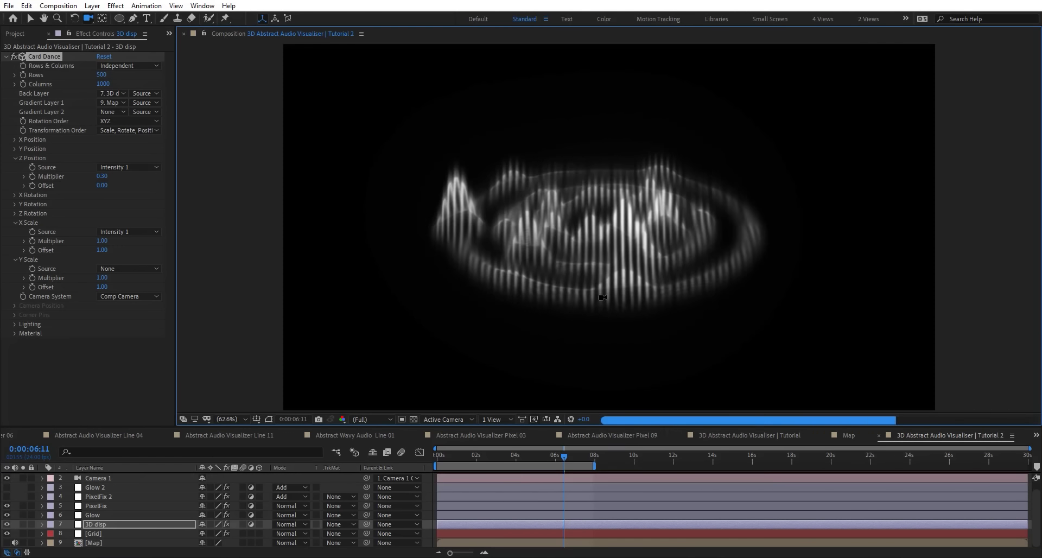
left_click_drag(526, 458, 407, 468)
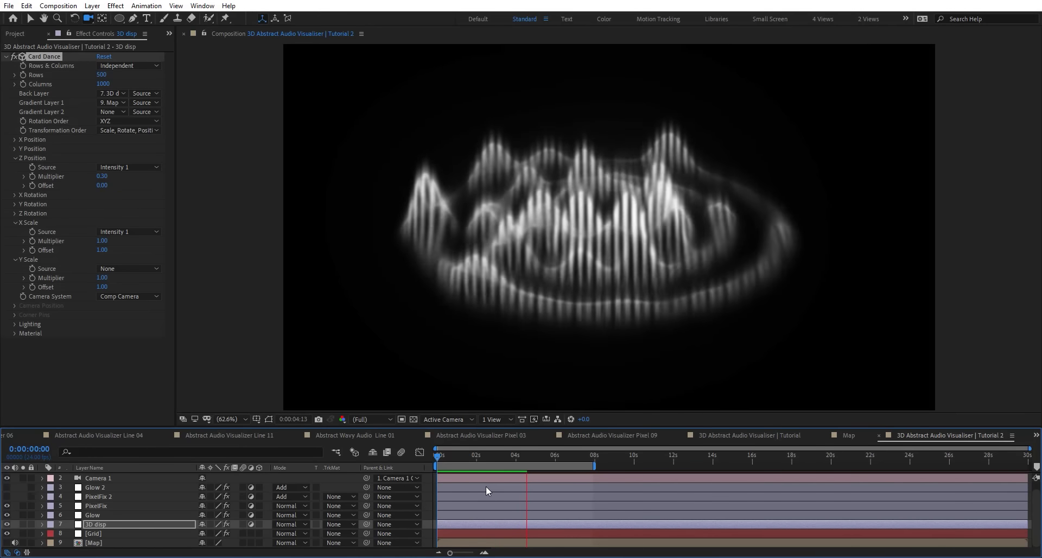
key("v")
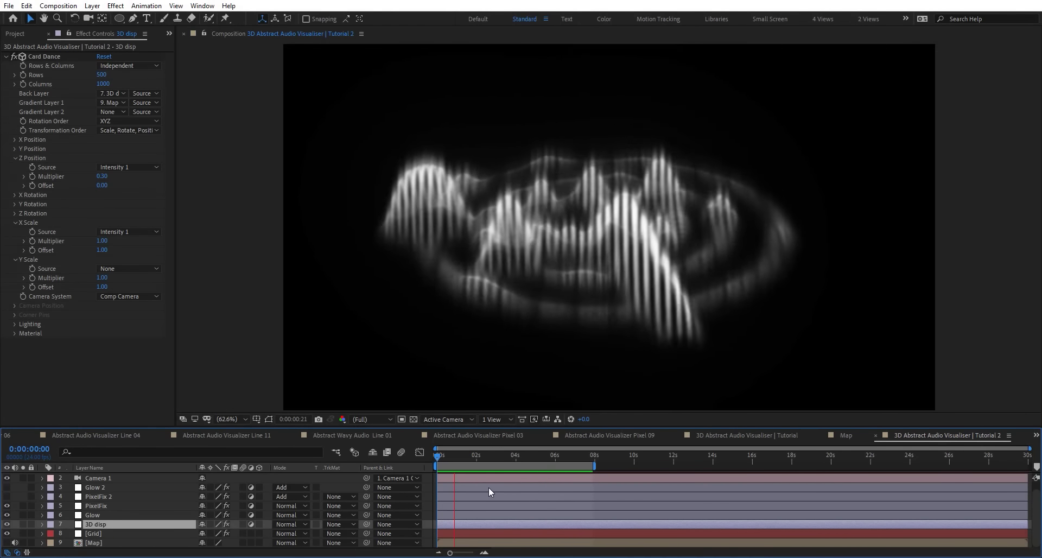
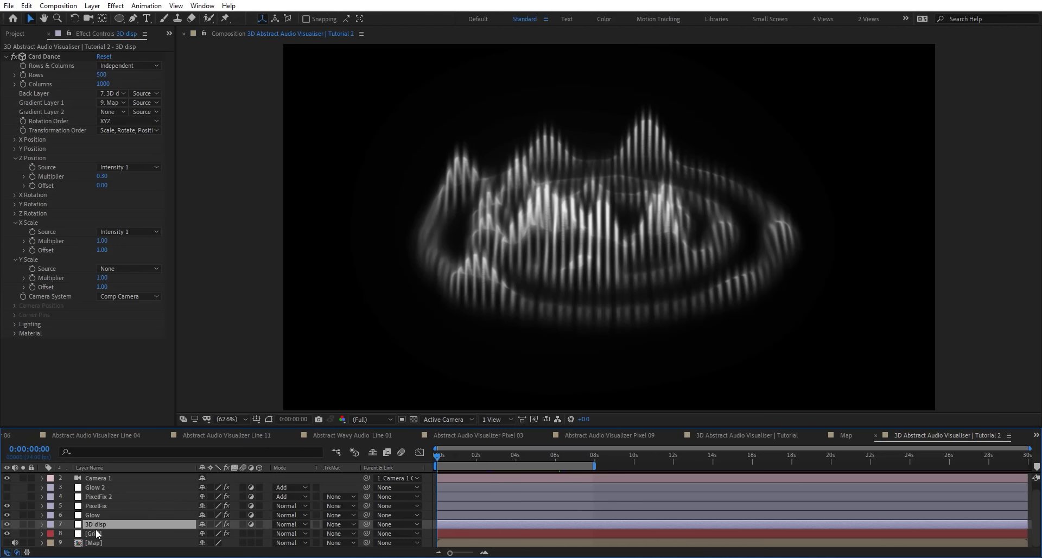
Add an adjustment layer directly above PixelFix and name it Color
left_click(101, 506)
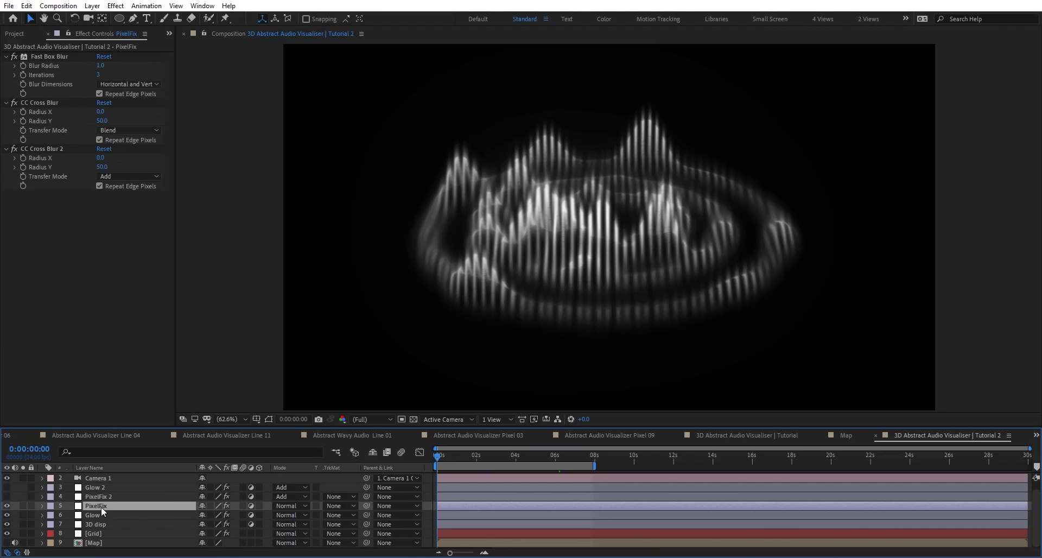
key("ctrl+alt+y")
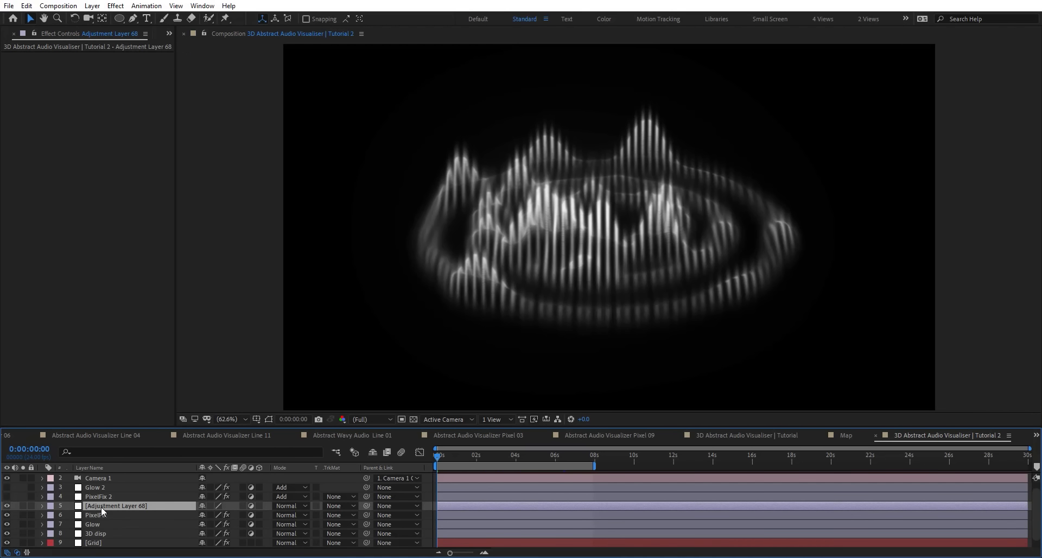
key("Return")
type("Color")
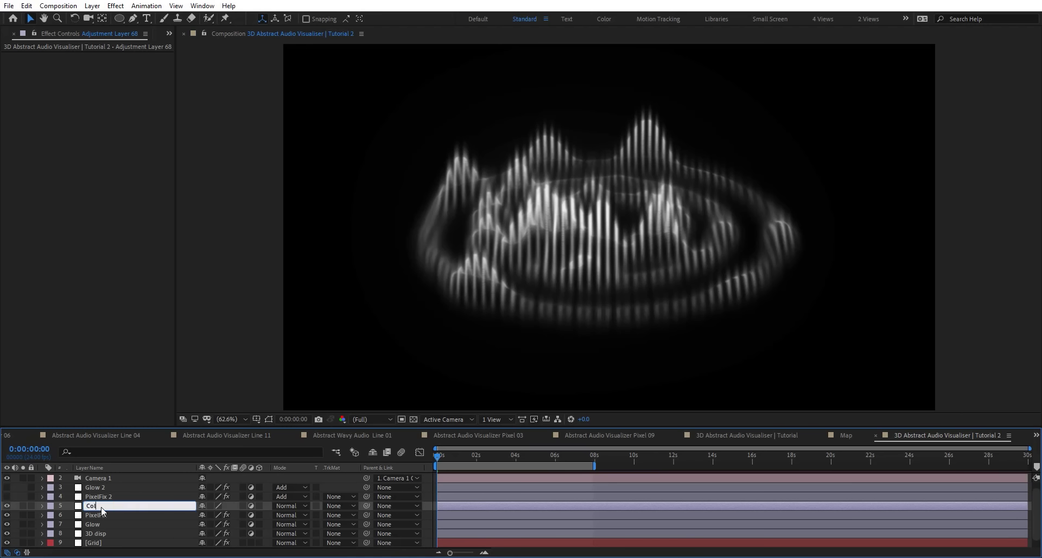
key("Return")
Apply the Colorama effect to the Color layer and turn off Modify Alpha
key("ctrl+space")
type("color")
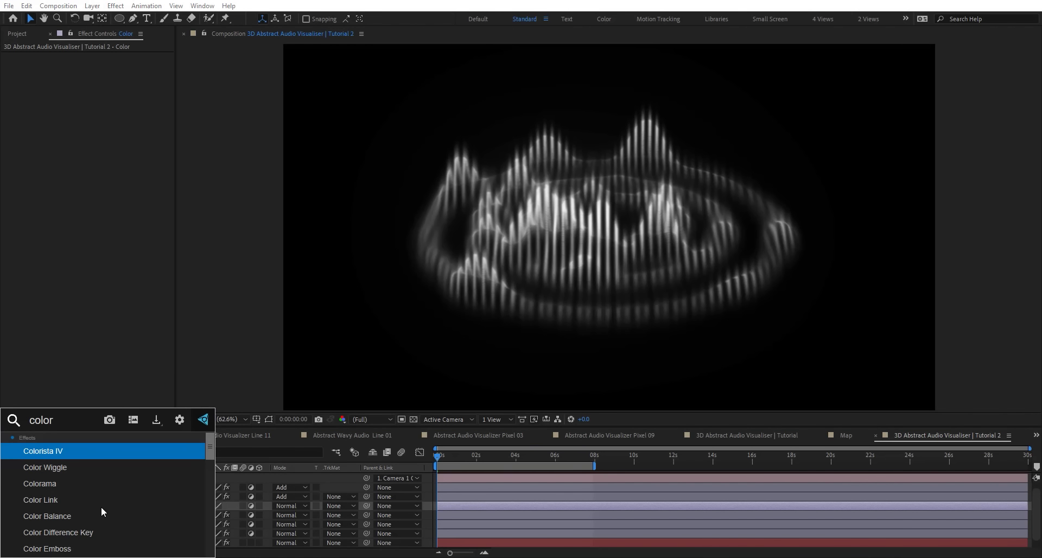
key("Down")
key("Return")
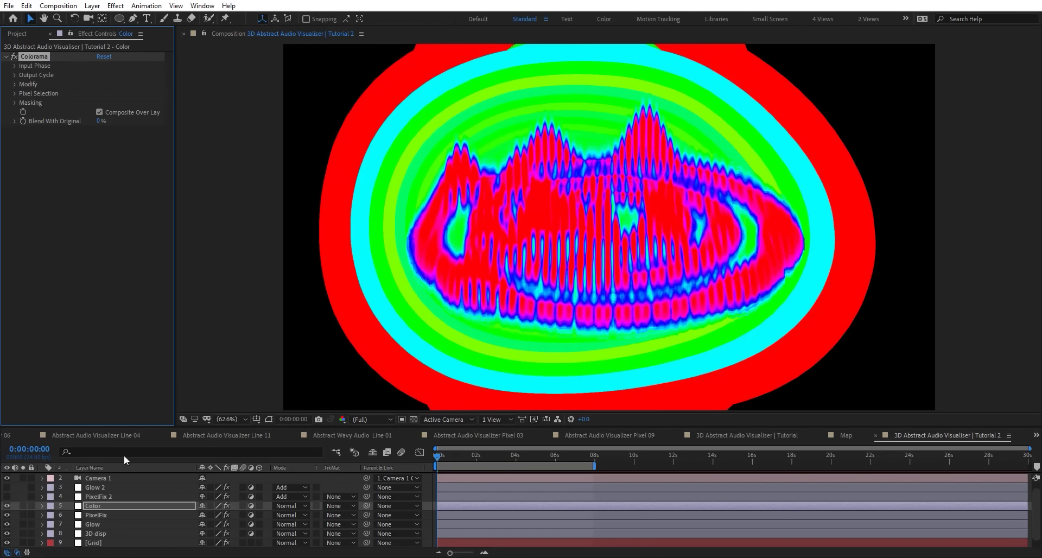
left_click(14, 85)
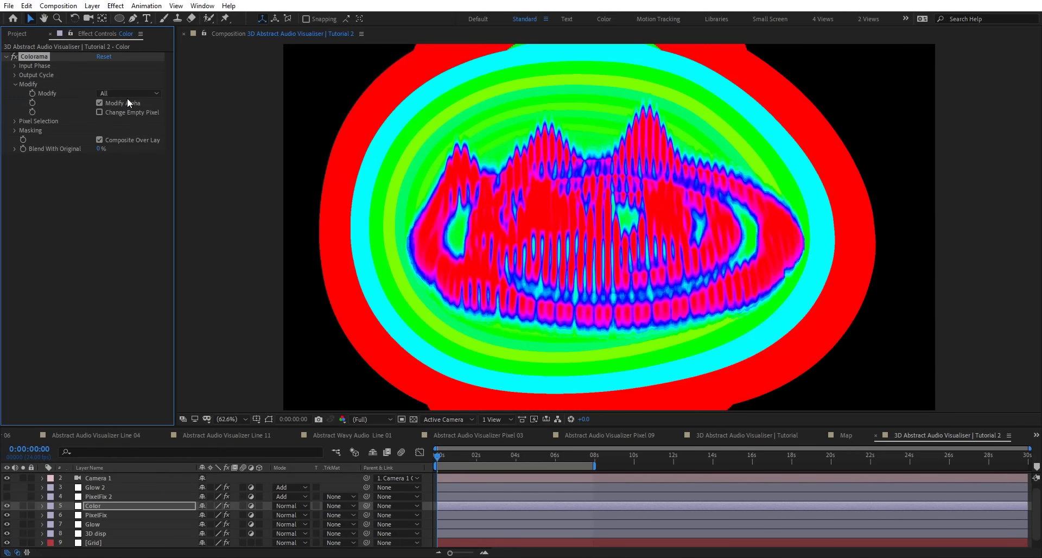
left_click(100, 103)
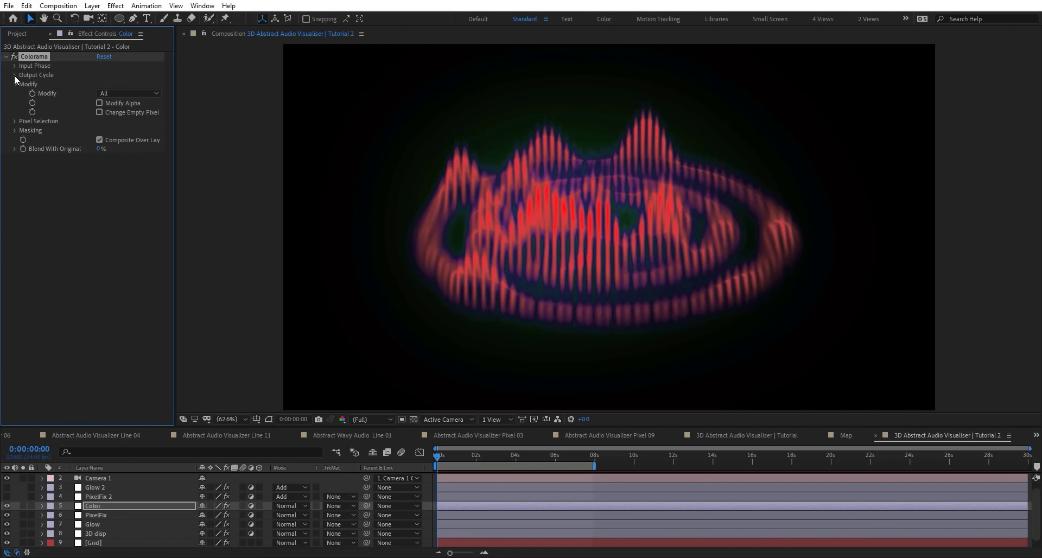
Choose the Fire preset palette for Colorama's output cycle and turn off Composite Over Layer
left_click(14, 75)
left_click(117, 85)
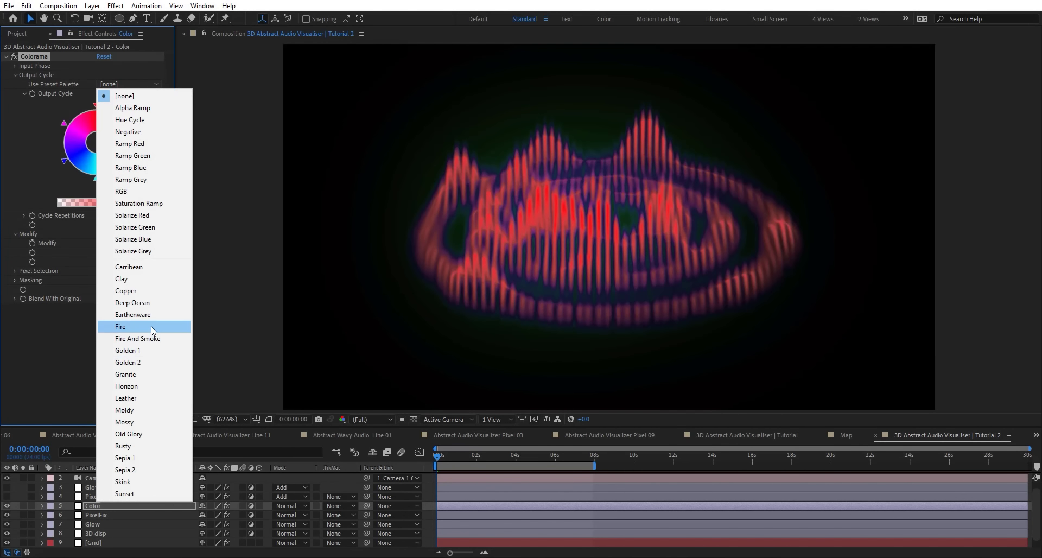
left_click(151, 327)
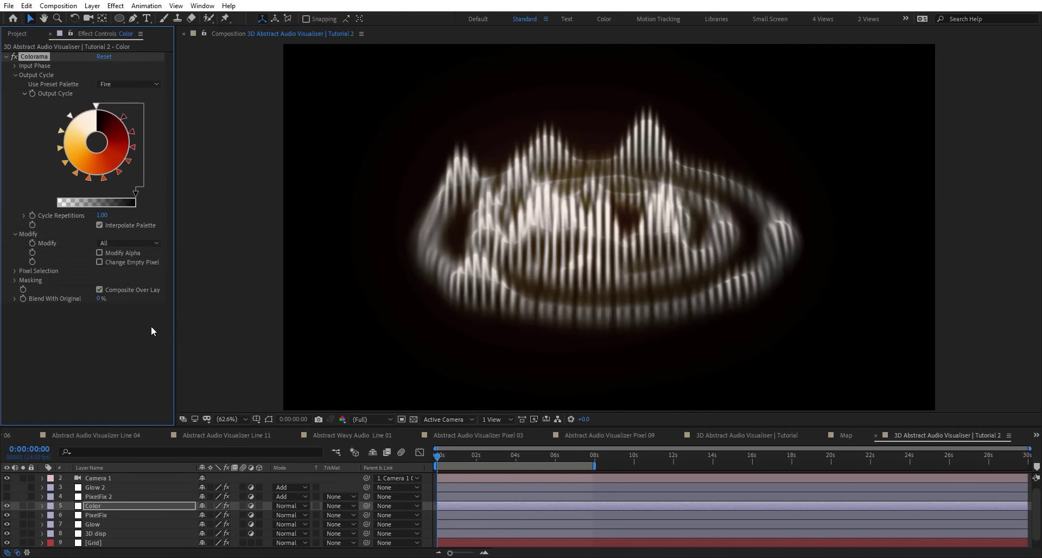
left_click(100, 289)
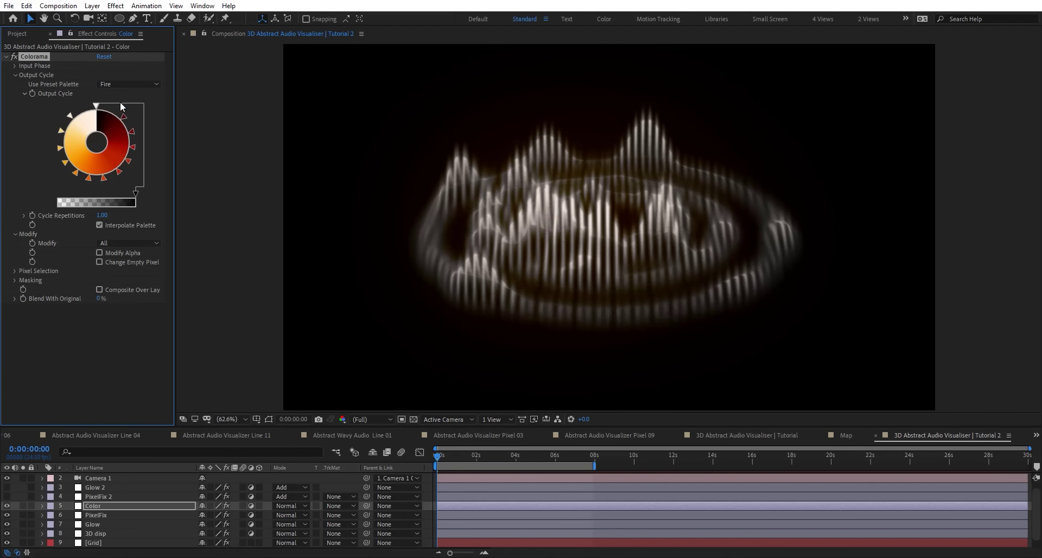
Set Colorama's Get Phase From to Alpha and check the colouring at 0:00:03:23
left_click(15, 65)
left_click(112, 75)
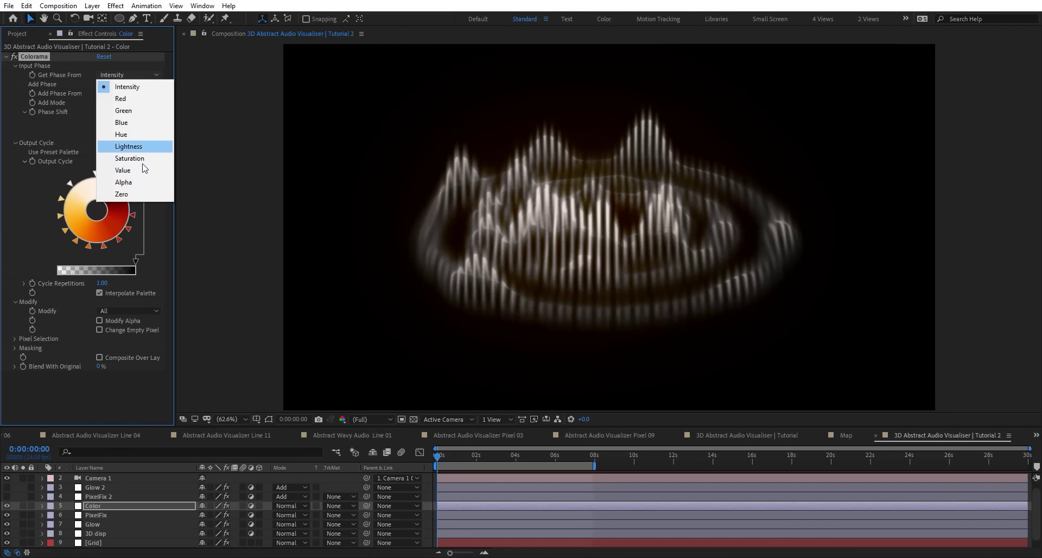
left_click(143, 187)
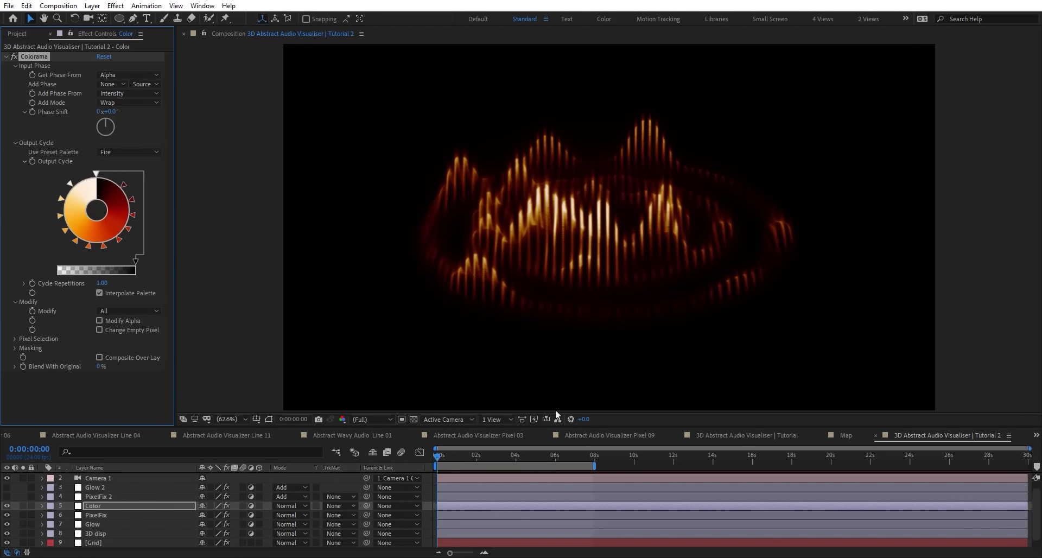
left_click(514, 456)
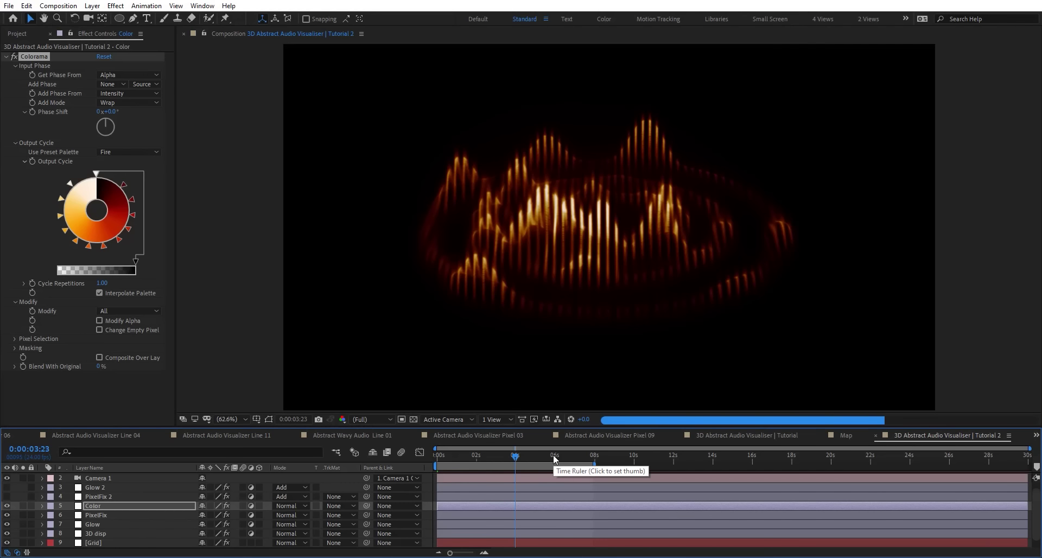
Try the Sunset preset palette in Colorama, then switch the output cycle to the Granite palette
left_click(132, 104)
left_click(124, 150)
left_click(128, 151)
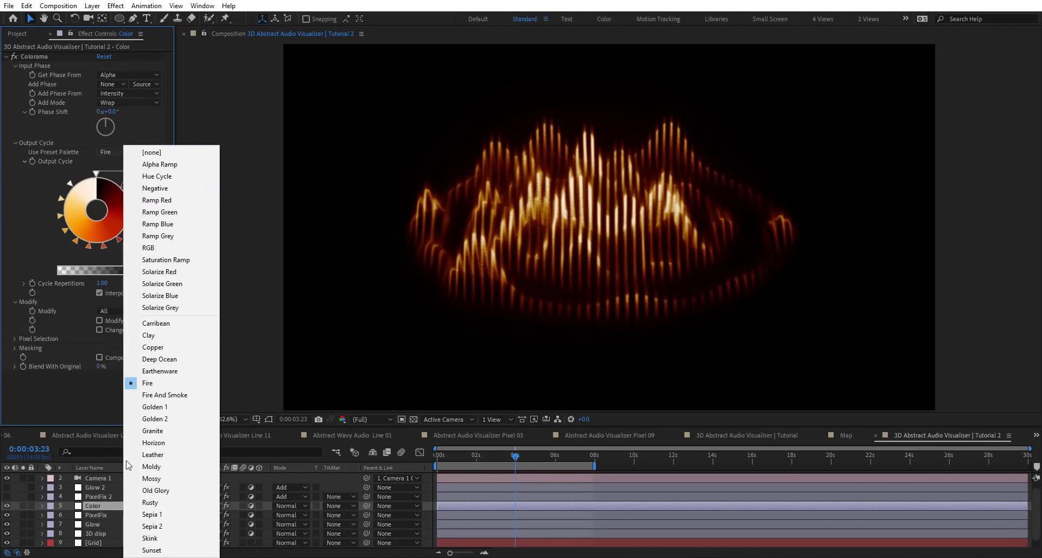
left_click(157, 550)
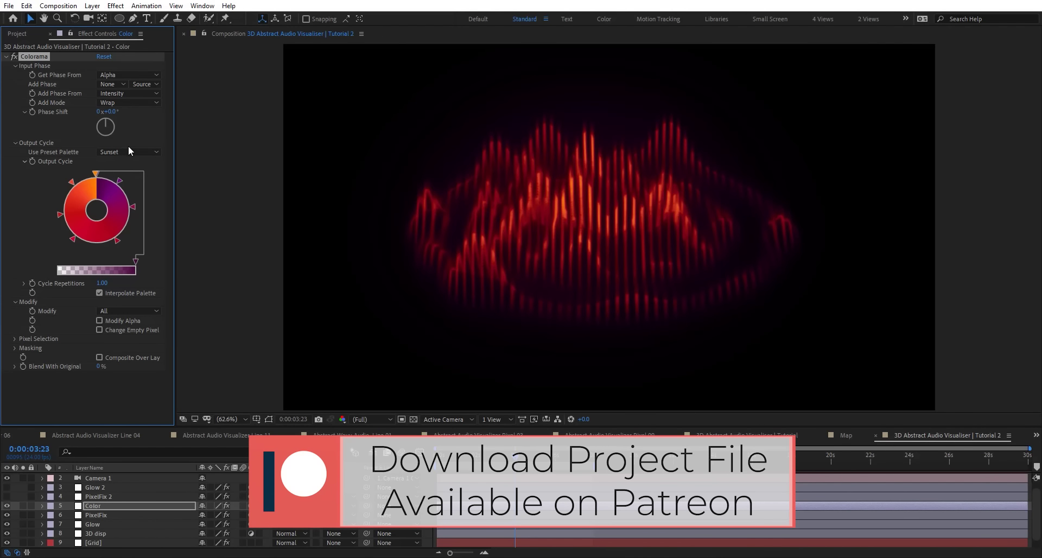
left_click(125, 153)
left_click(157, 434)
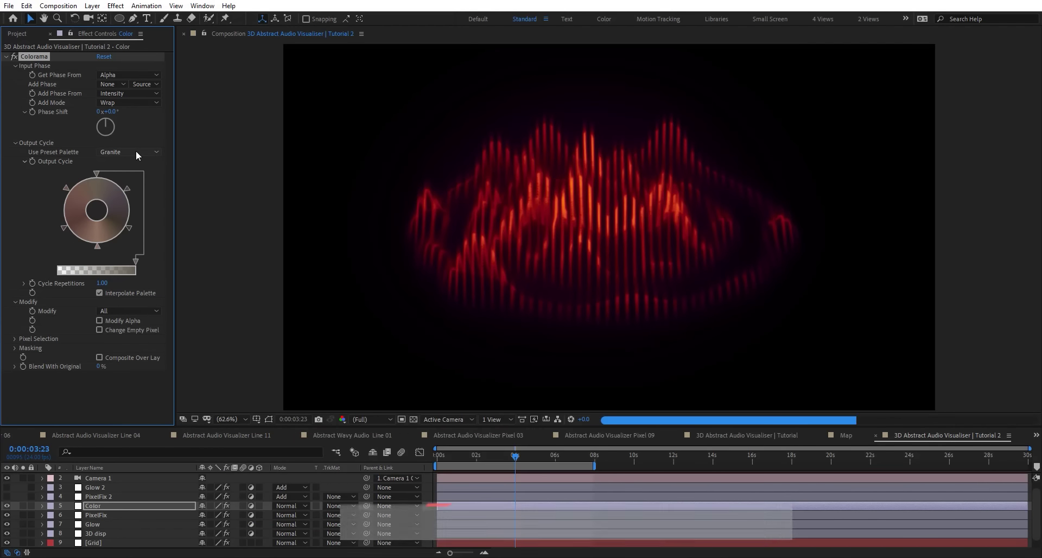
left_click(136, 151)
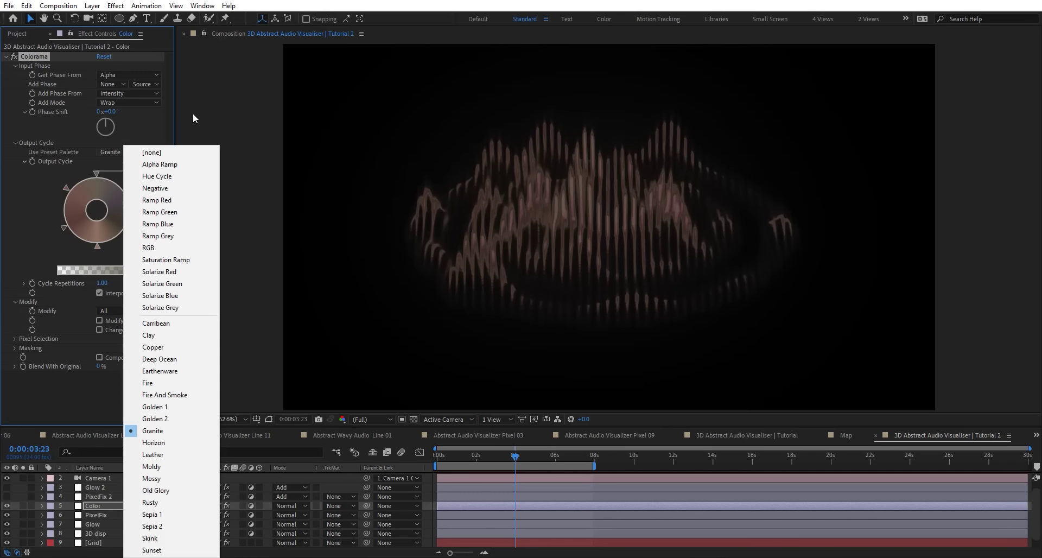
Try Intensity as Colorama's Get Phase From source with the Saturation Ramp preset palette
left_click(131, 75)
left_click(99, 73)
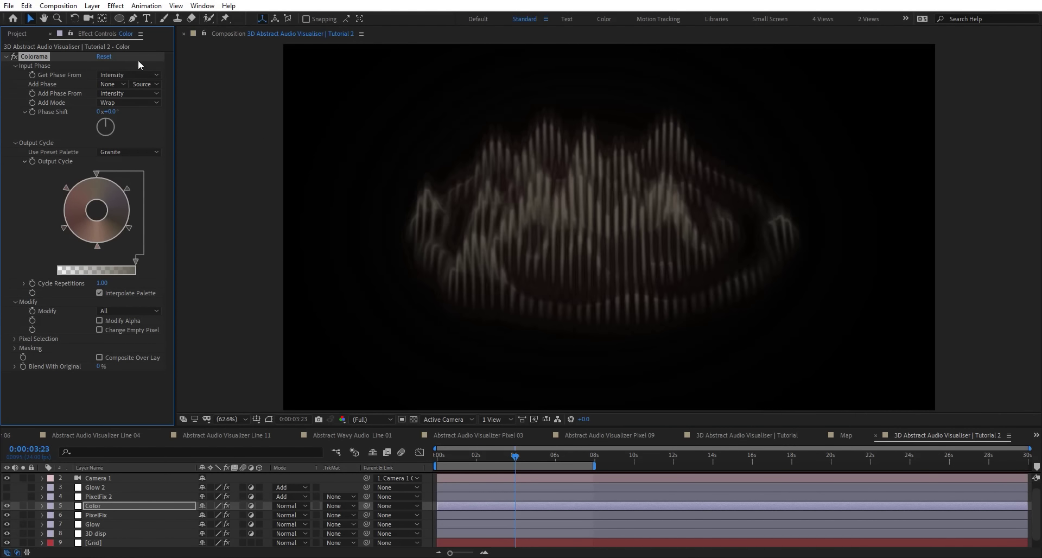
left_click(132, 151)
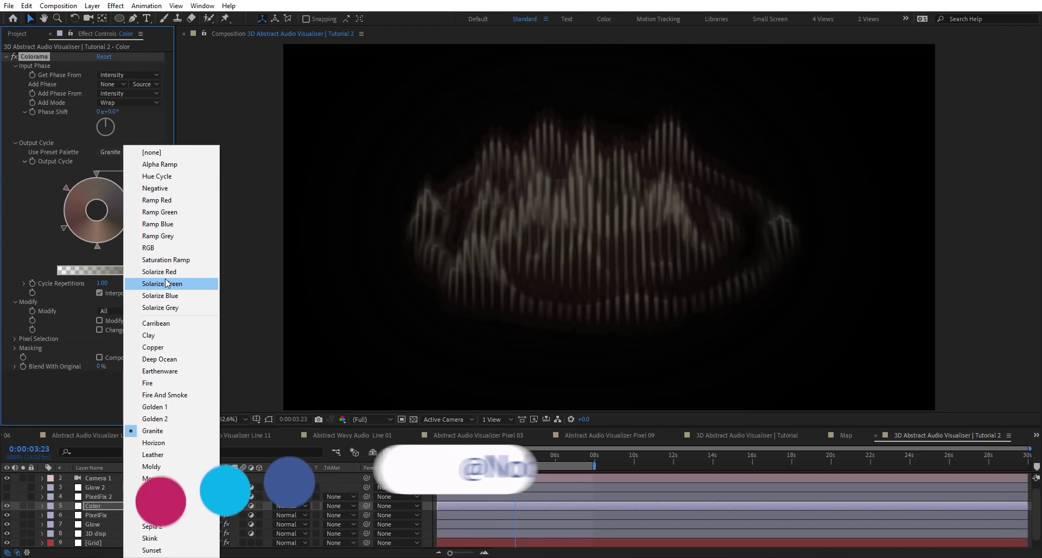
left_click(166, 260)
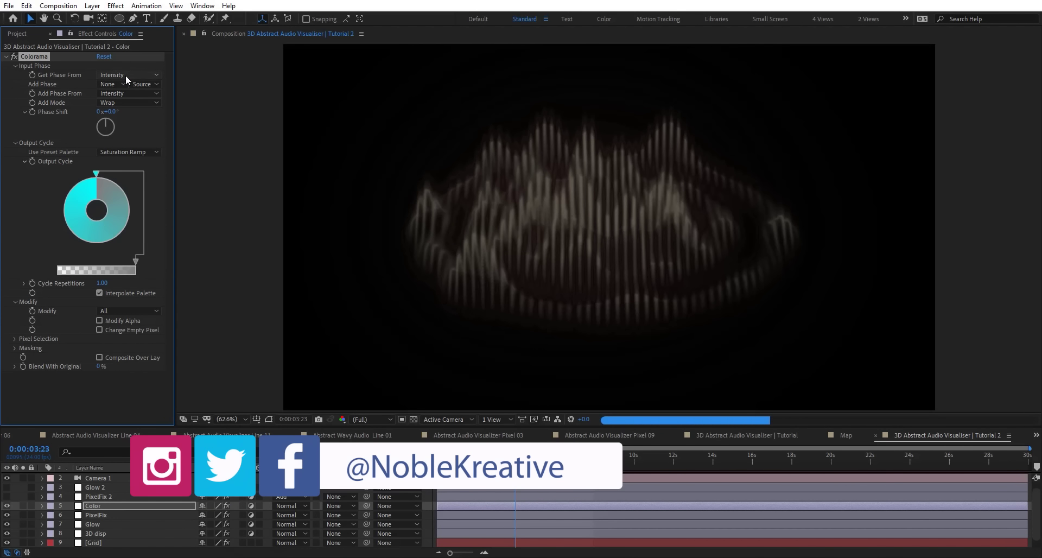
Set Colorama's Get Phase From to Alpha and choose the Alpha Ramp preset palette for the output cycle
left_click(125, 75)
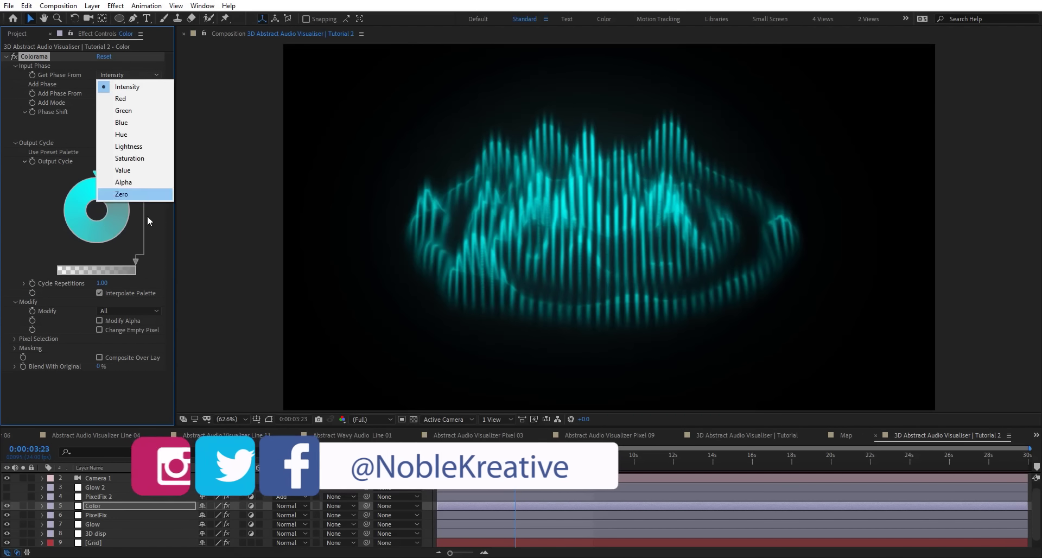
left_click(145, 179)
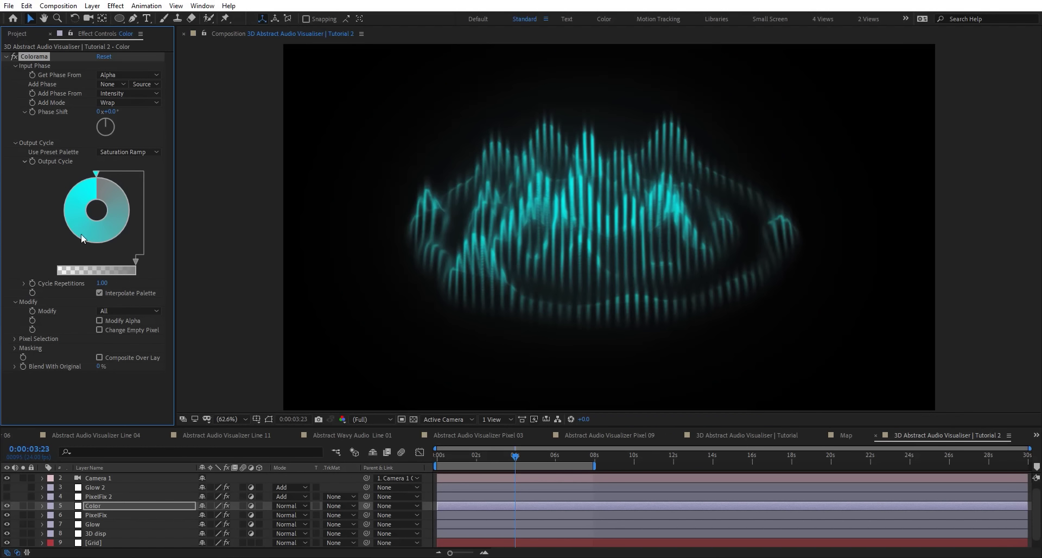
left_click(140, 152)
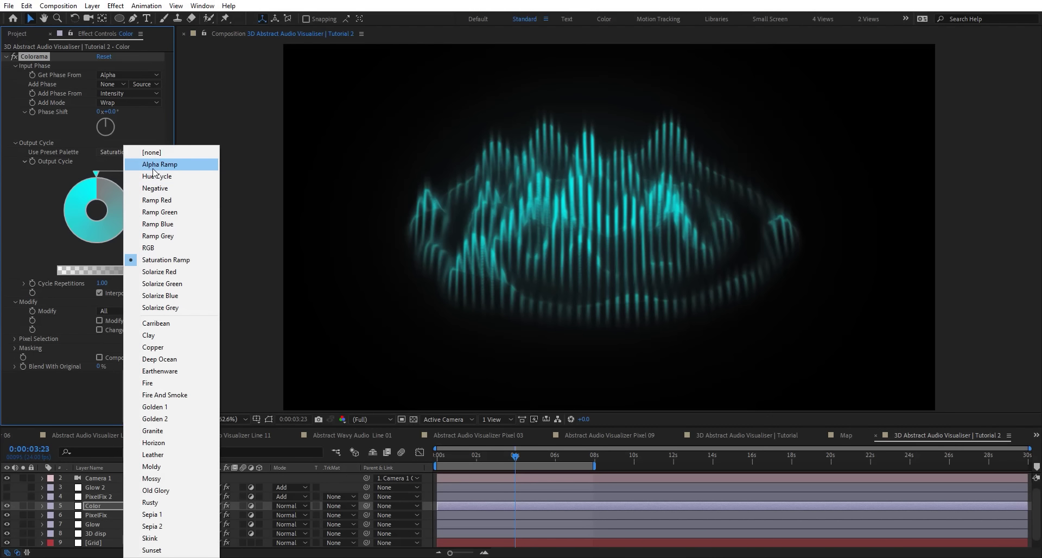
left_click(136, 163)
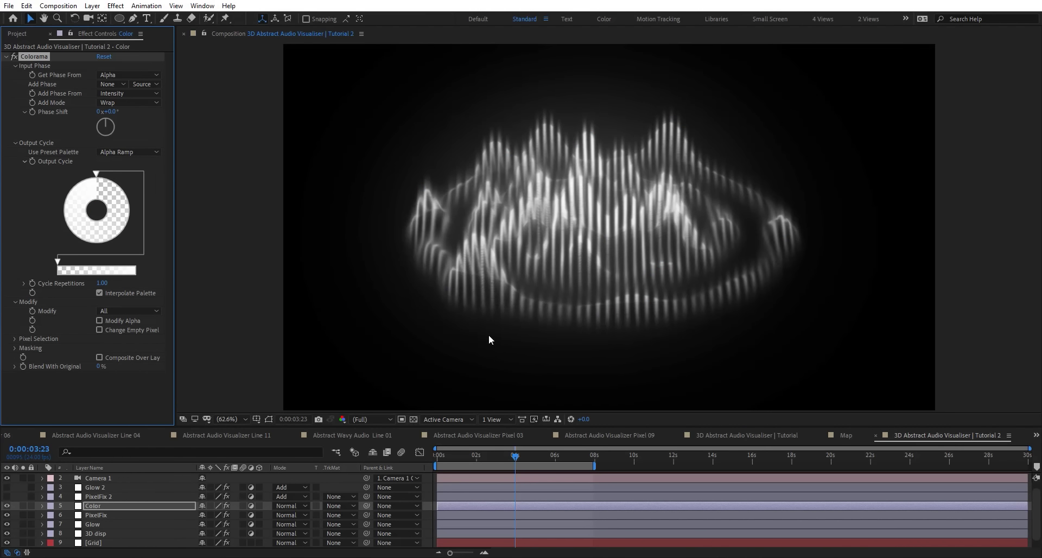
Set Card Dance's Columns to 100 on the 3D disp layer and check the displaced lines up close
left_click(151, 534)
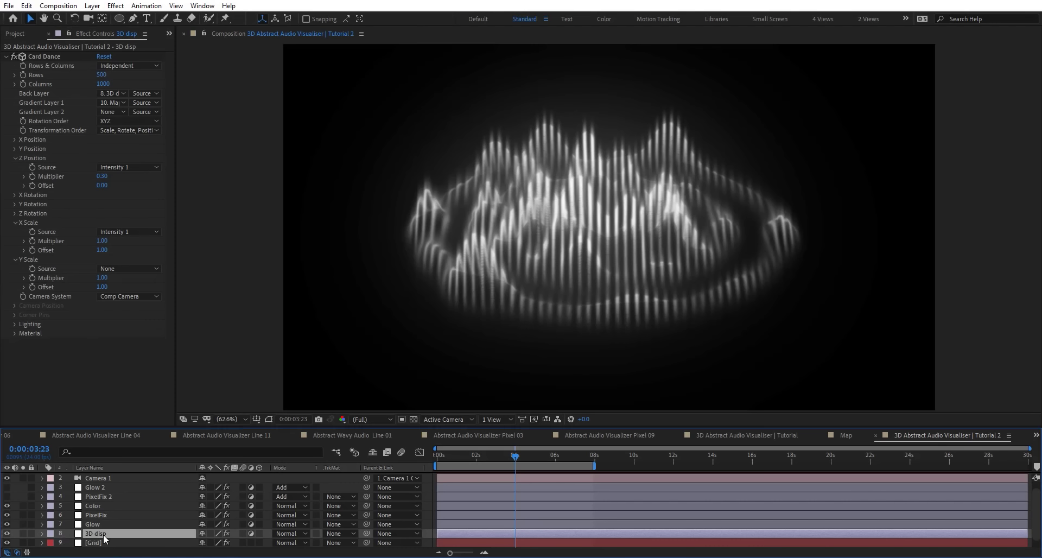
left_click(103, 84)
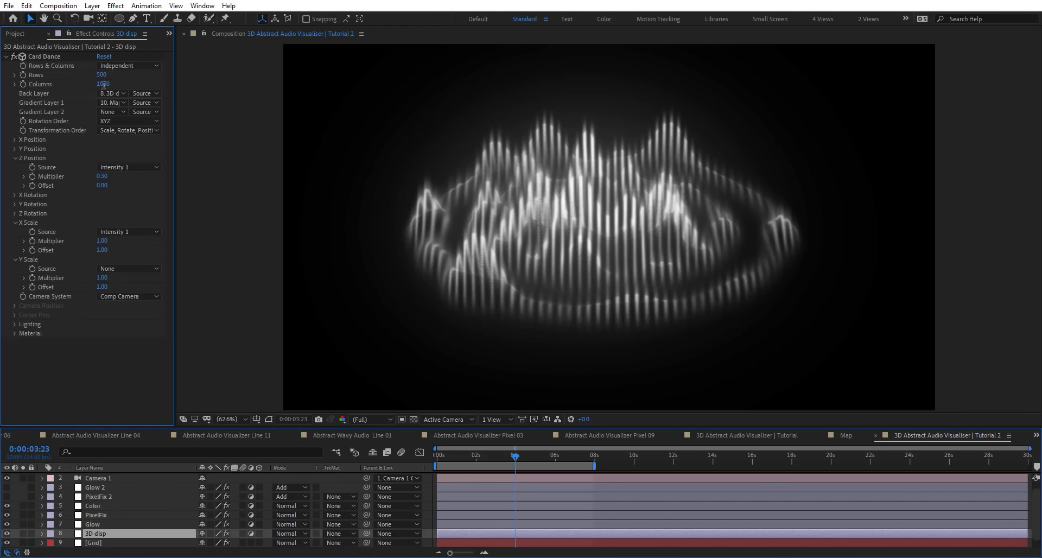
type("100")
key("Return")
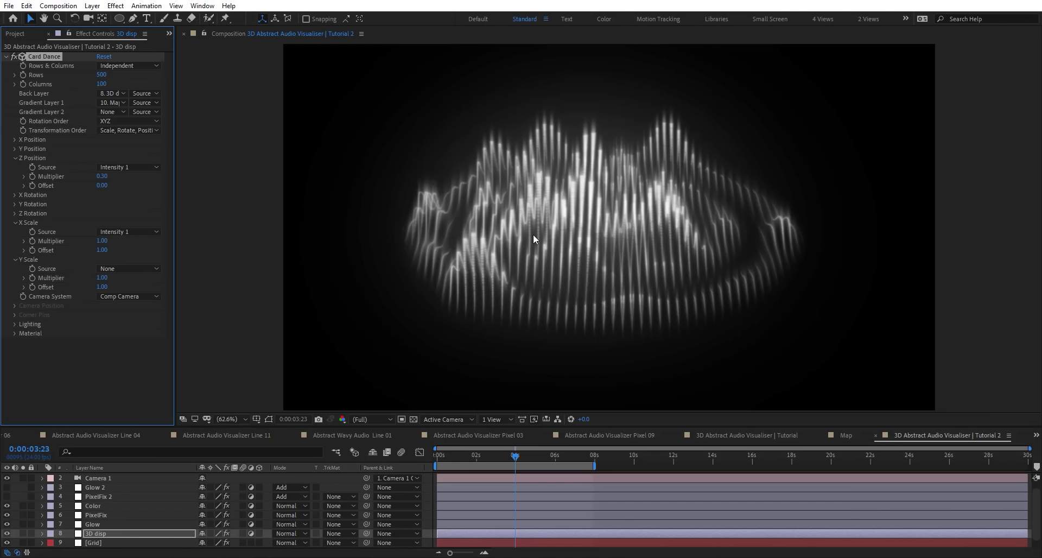
scroll(564, 158, "up", 3)
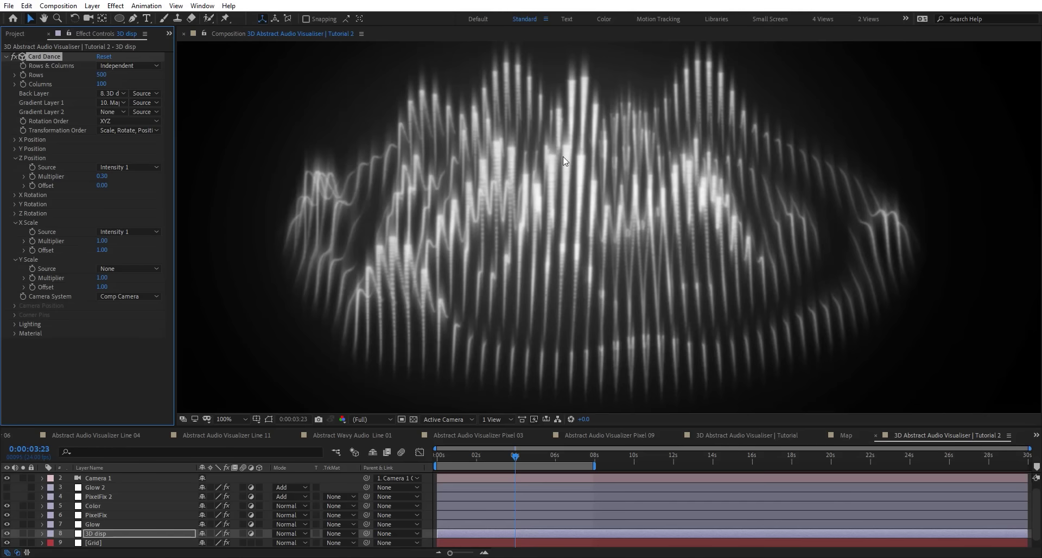
Try a project colour depth of 16 bpc, inspect the rendered lines, and return the project to 8 bpc
left_click(14, 34)
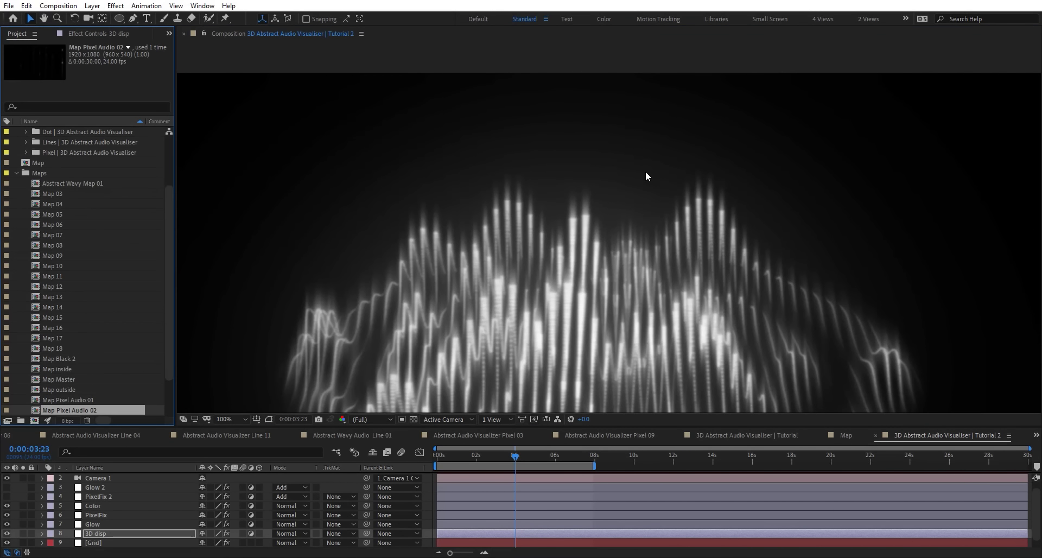
left_click(64, 422, "alt")
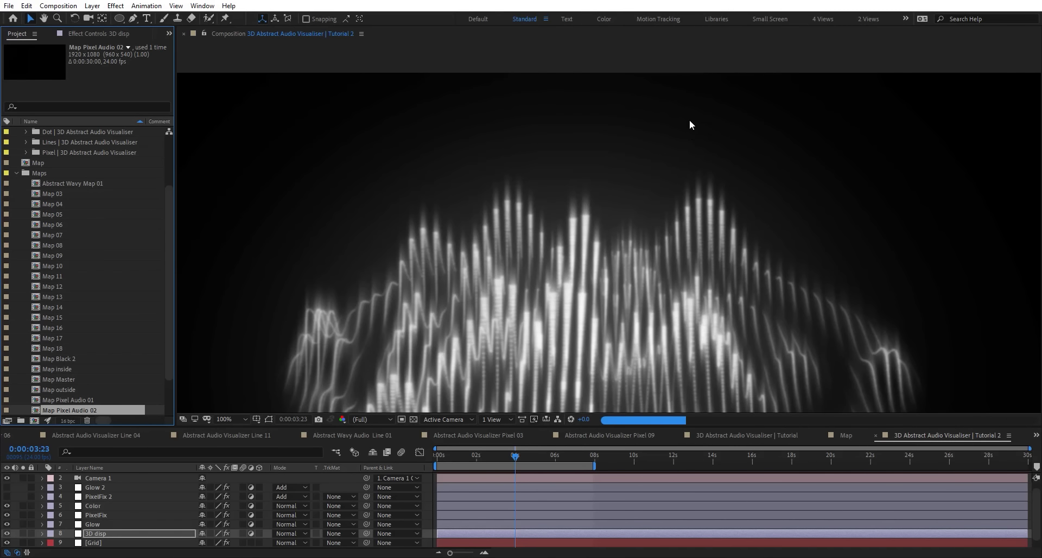
left_click_drag(694, 113, 542, 199)
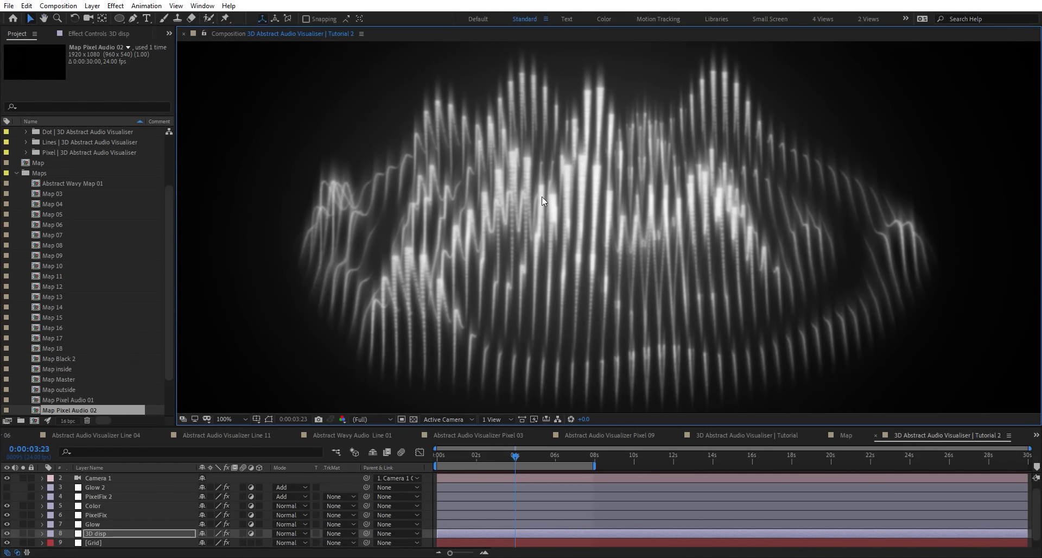
left_click(233, 421)
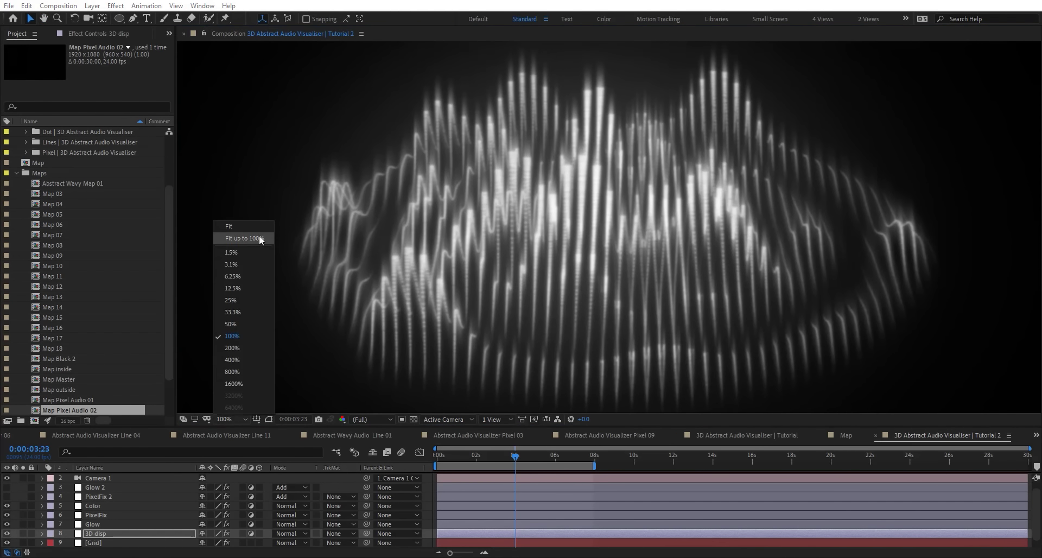
left_click(259, 235)
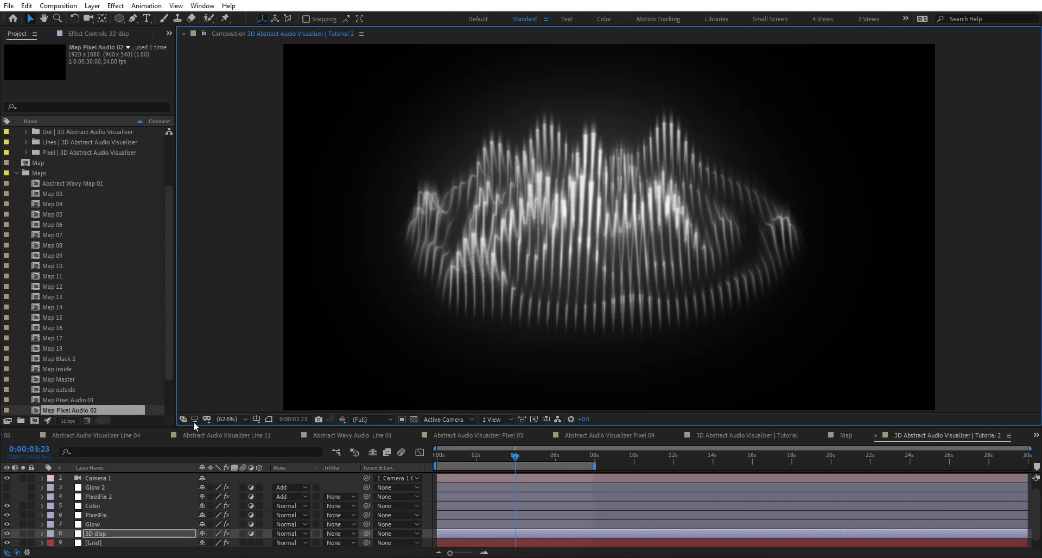
left_click(66, 426)
left_click(67, 421, "alt")
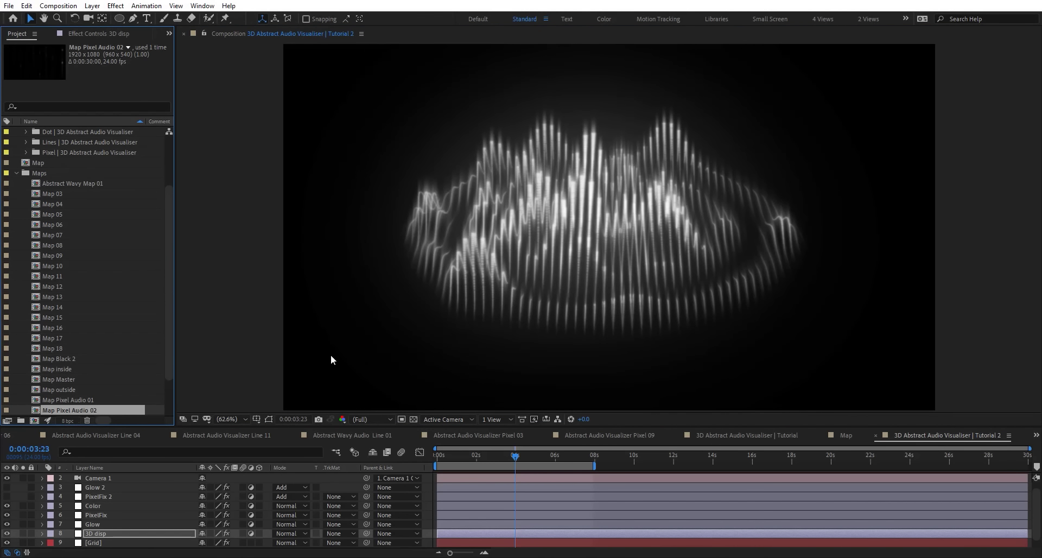
Open the Map composition and duplicate its top Audio layer
scroll(93, 544, "down", 1)
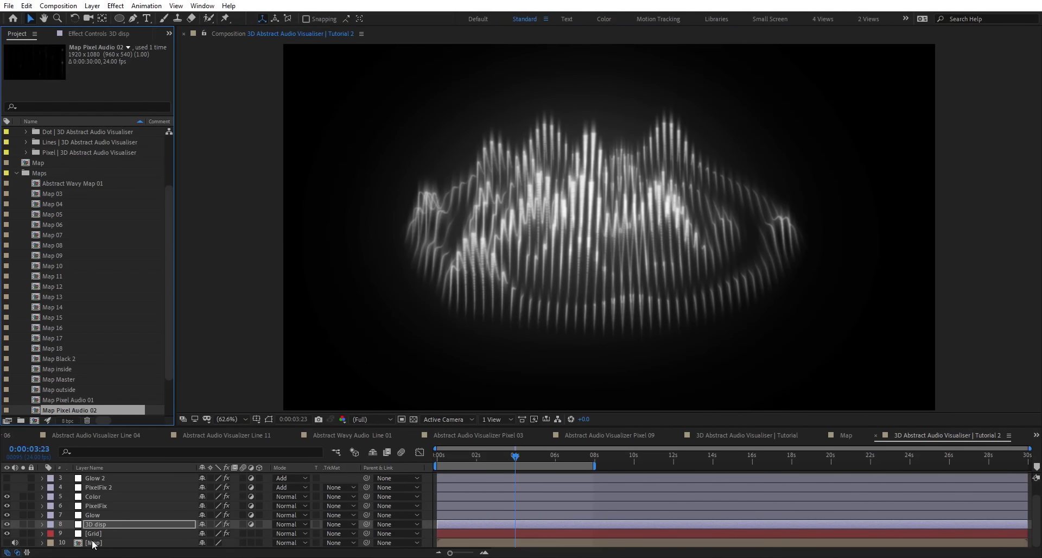
double_click(98, 543)
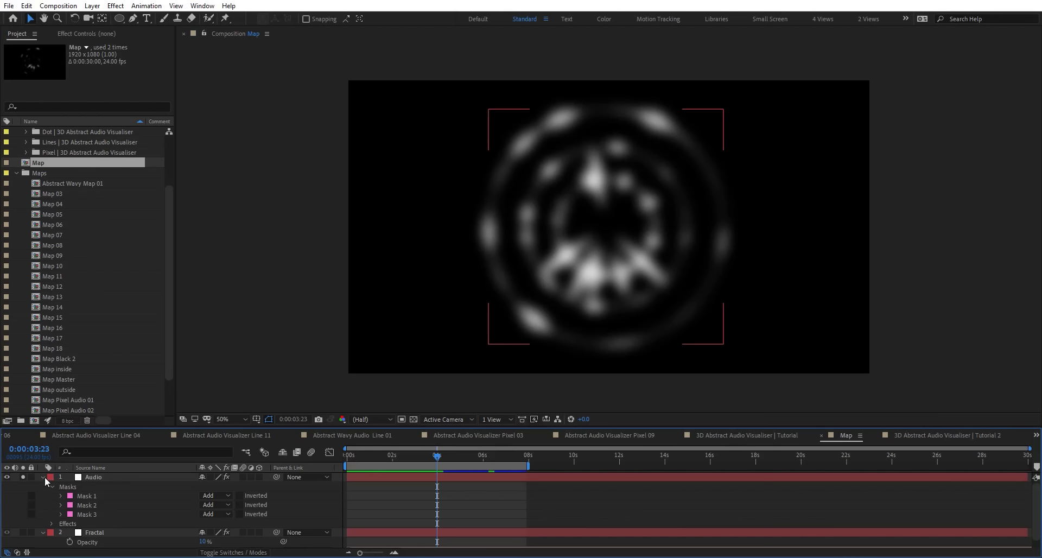
left_click(95, 486)
key("t")
left_click(93, 477)
key("ctrl+d")
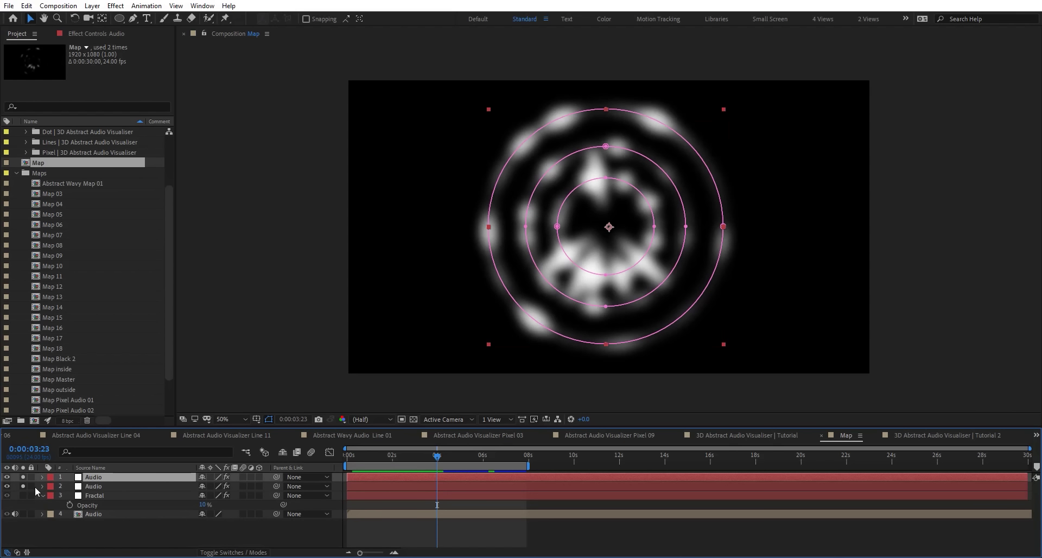
Delete Mask 1, Mask 2 and Mask 3 from the uppermost copy of the Audio layer
key("m")
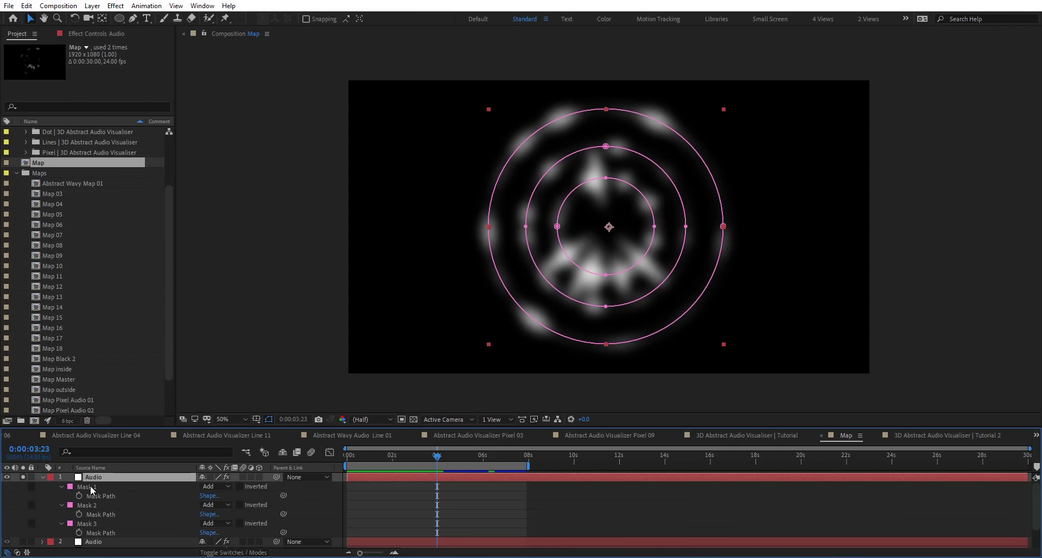
left_click(87, 486)
left_click(93, 523, "shift")
key("Delete")
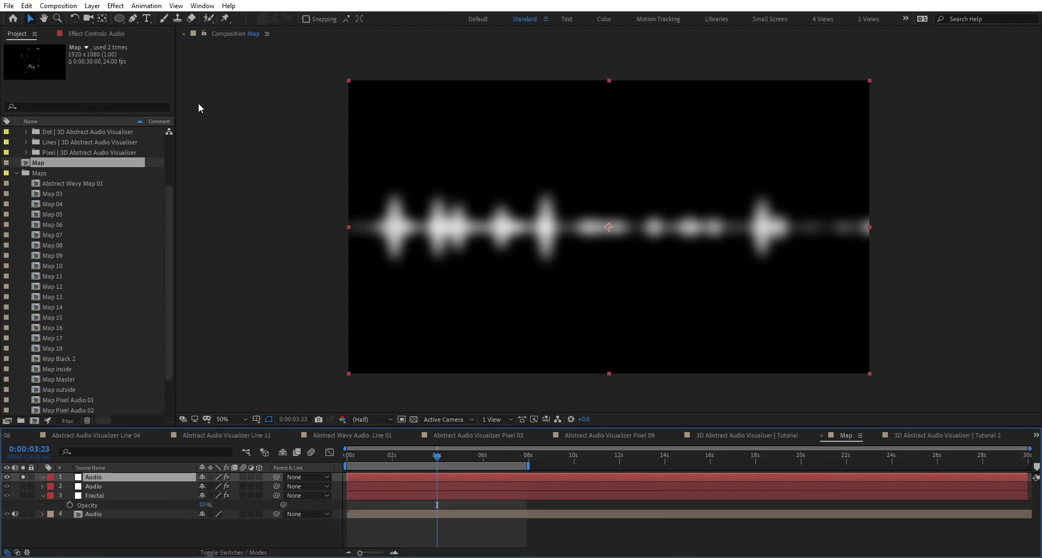
Draw a straight vertical line mask with the Pen tool near the frame's left edge, extending beyond its top and bottom
left_click(132, 18)
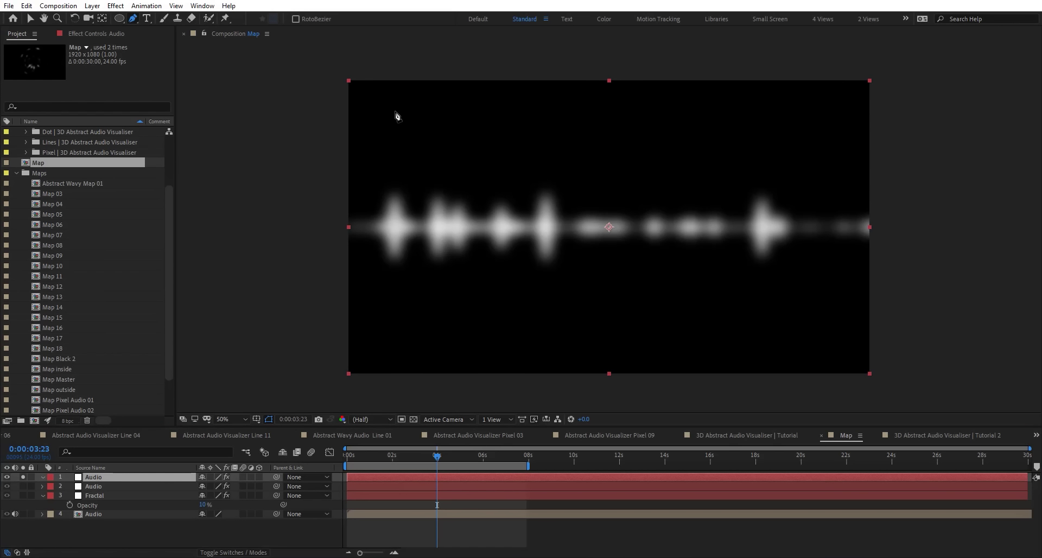
left_click(385, 62)
left_click(399, 393, "shift")
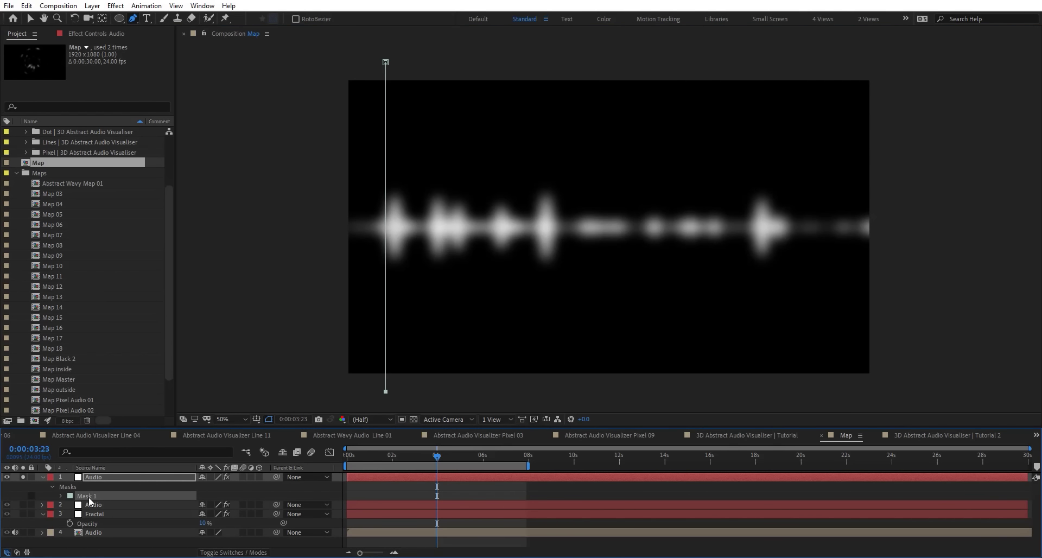
Duplicate the line mask and its copies, offsetting them horizontally to make eight parallel vertical lines across the frame
key("ctrl+d")
key("v")
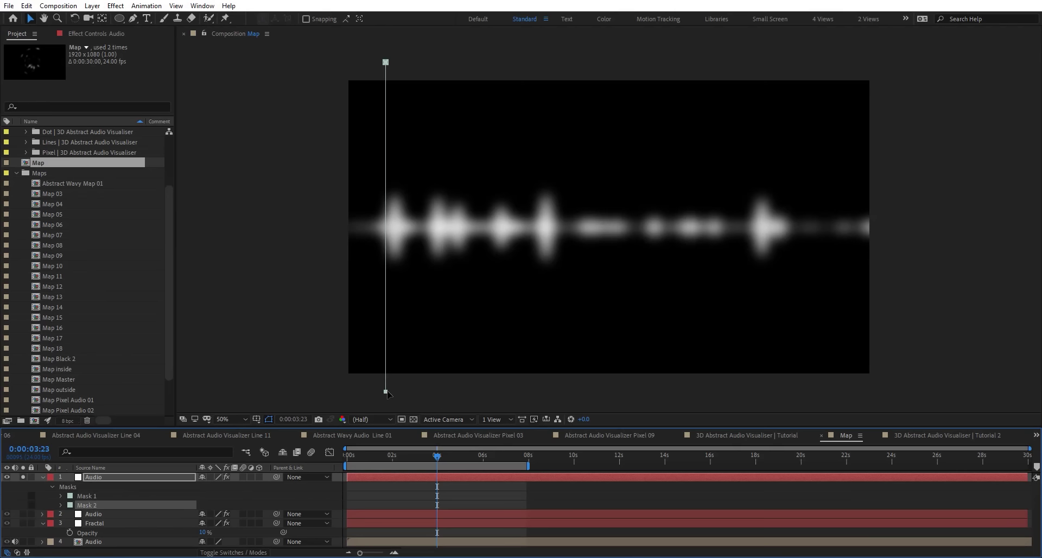
left_click_drag(388, 392, 459, 391)
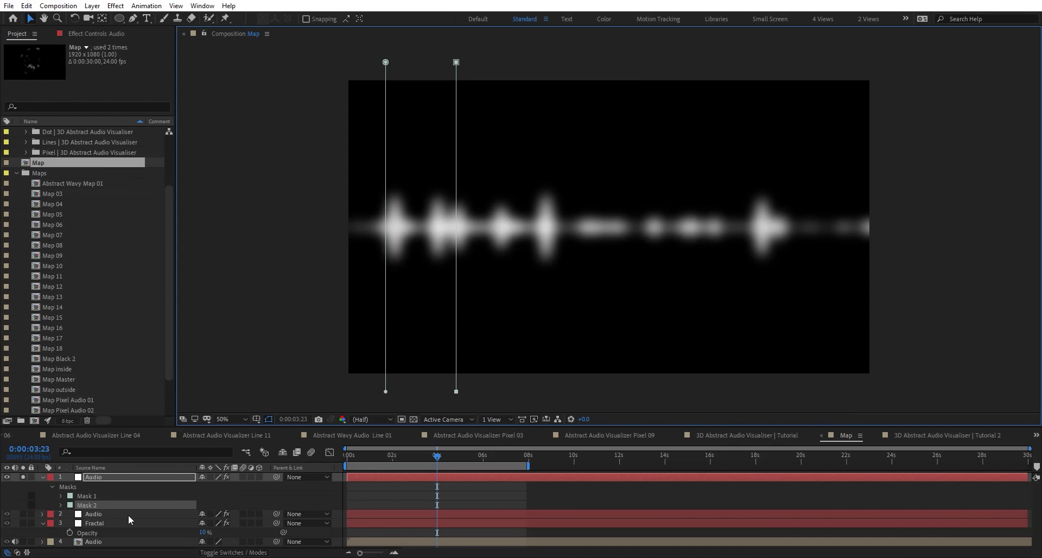
left_click(103, 495, "shift")
key("ctrl+d")
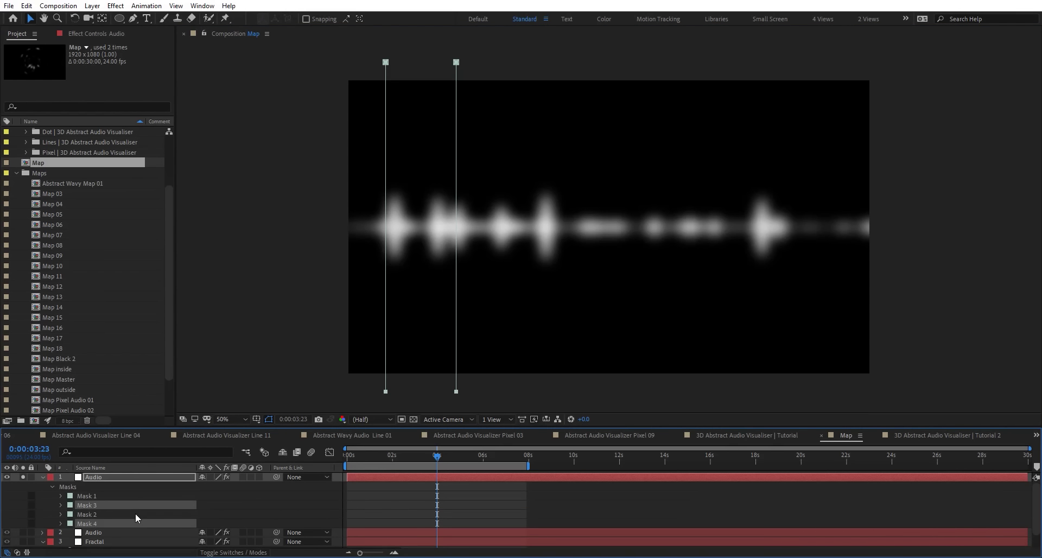
left_click_drag(458, 393, 863, 391)
left_click(96, 497, "shift")
key("ctrl+d")
key("Left")
key("Left")
key("Left")
key("Left")
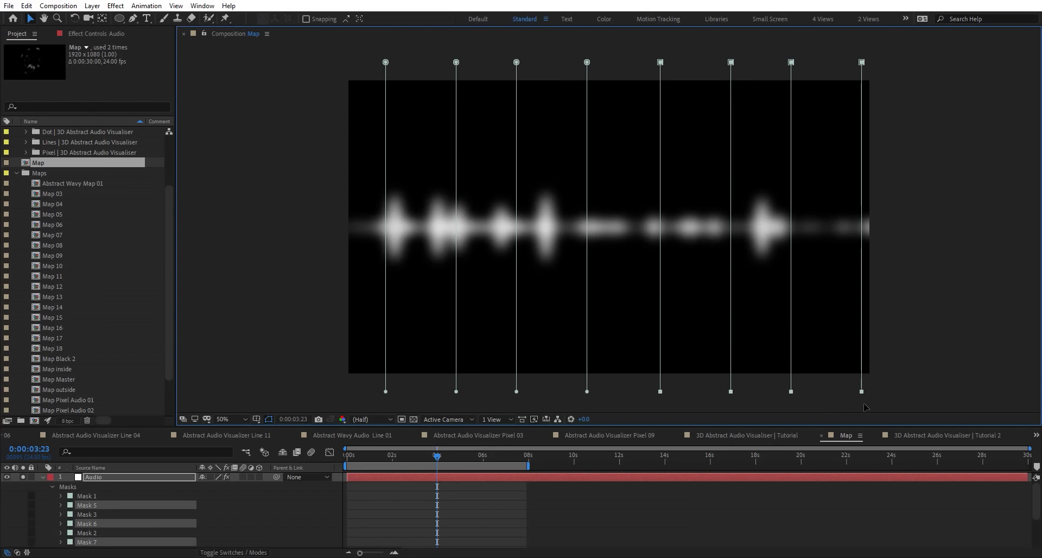
Reorder the Audio layer's masks so that Masks 5 to 8 sit below Mask 4
scroll(107, 510, "down", 2)
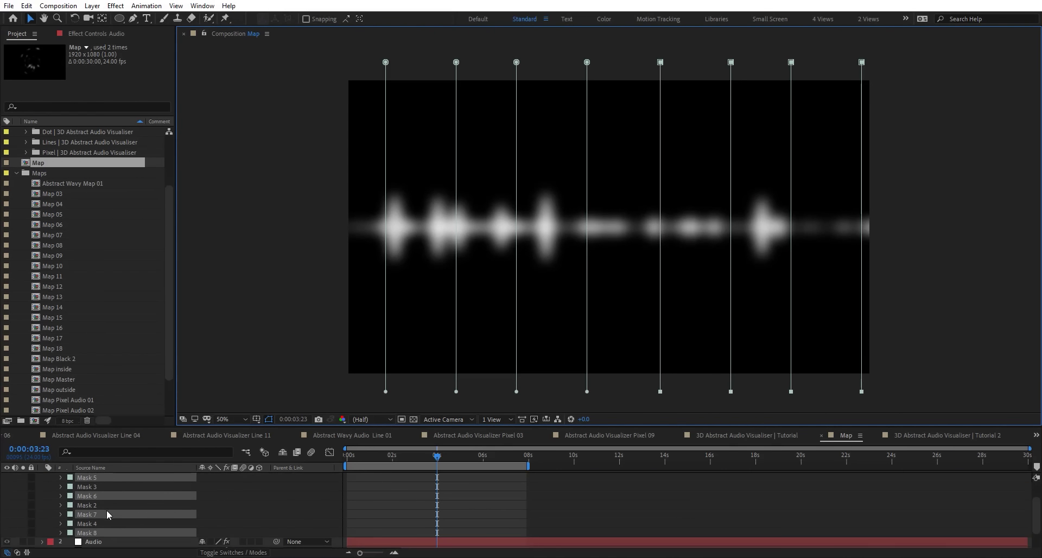
left_click_drag(103, 495, 103, 525)
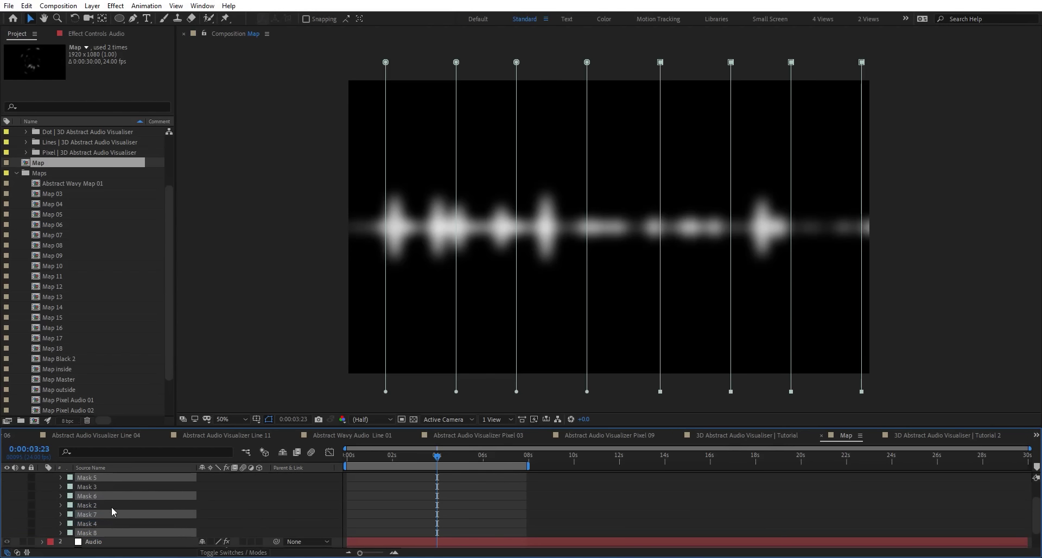
scroll(112, 506, "up", 2)
scroll(108, 522, "down", 2)
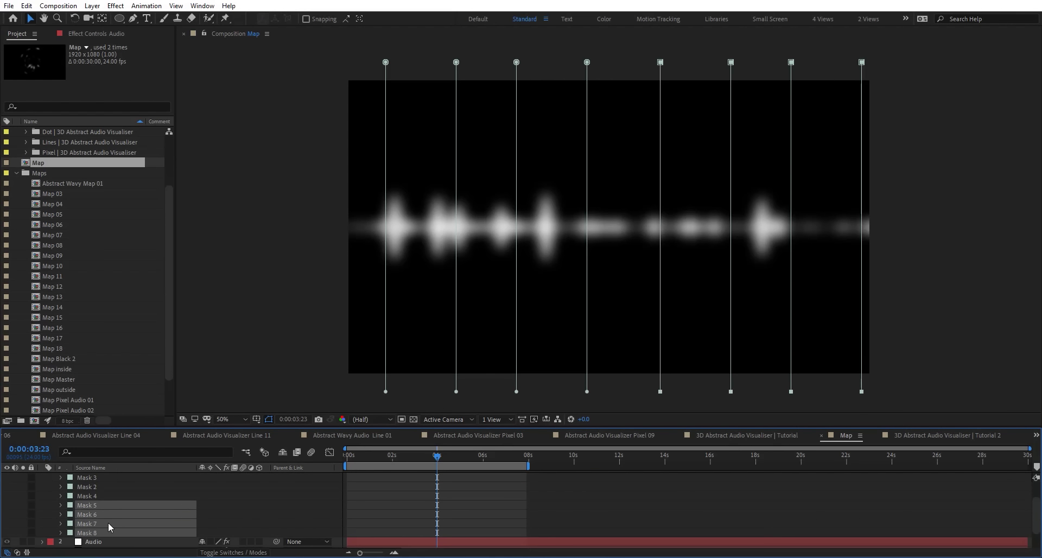
left_click(188, 494)
scroll(144, 507, "up", 2)
Collapse the Audio layer's effects and duplicate Audio Spectrum 3 until the layer has eight Audio Spectrum effects
left_click(100, 33)
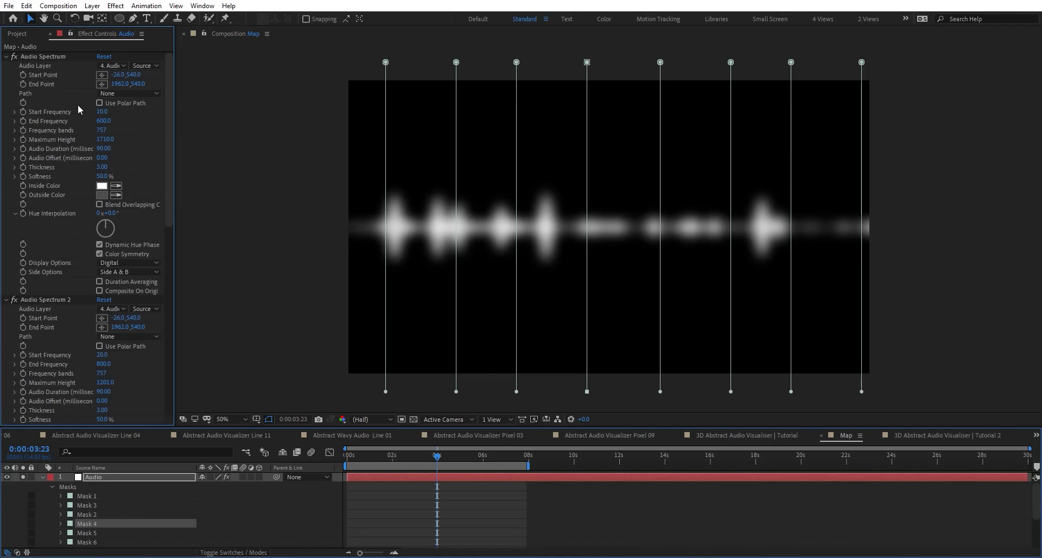
left_click(49, 301)
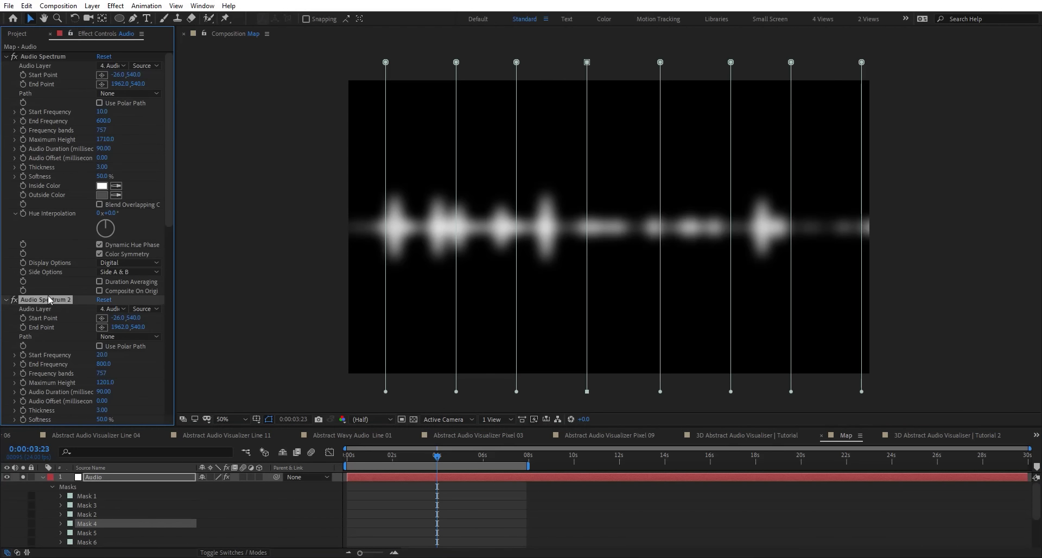
left_click(9, 60, "ctrl")
key("ctrl+grave")
left_click(9, 50)
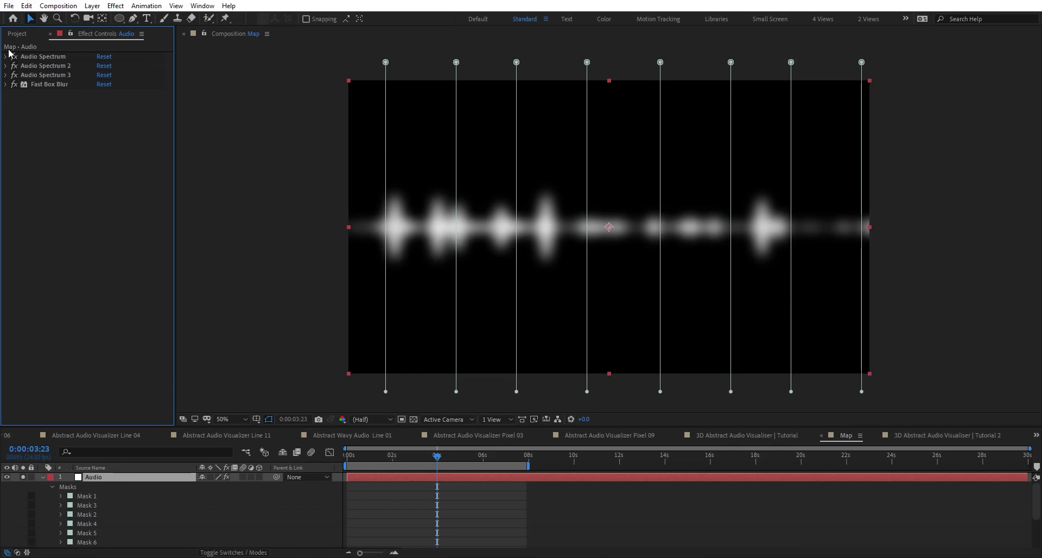
left_click(60, 76)
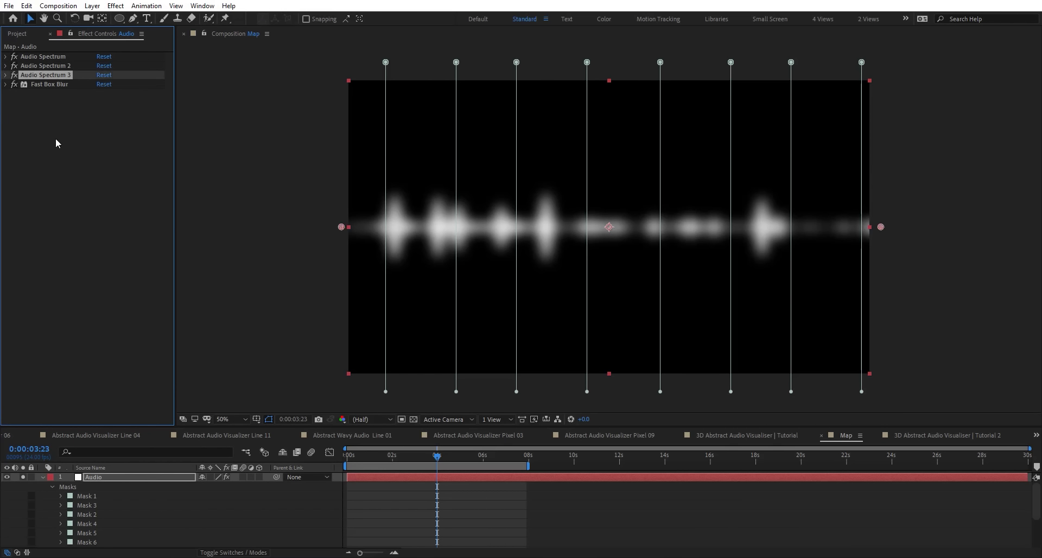
key("ctrl+d")
key("ctrl+d")
key("ctrl+d")
key("ctrl+d")
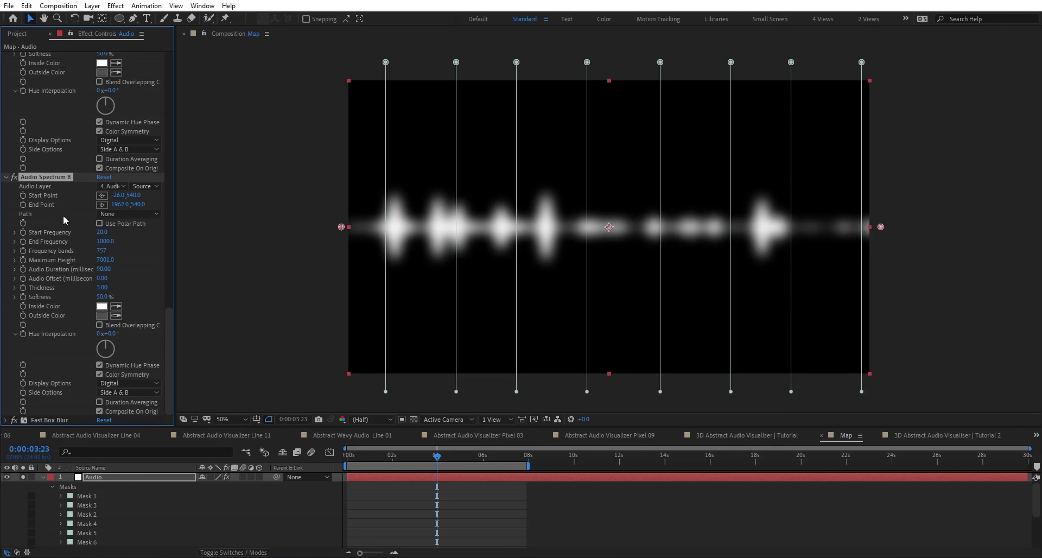
scroll(63, 215, "down", 6)
scroll(63, 215, "up", 10)
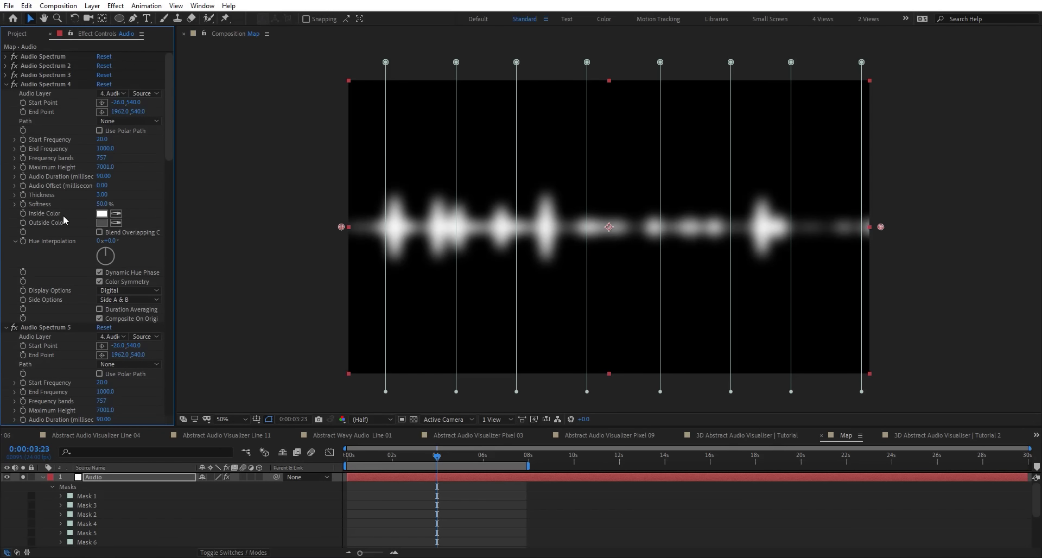
Set the path of Audio Spectrum to Mask 1, Audio Spectrum 2 to Mask 3 and Audio Spectrum 3 to Mask 2
left_click(5, 56)
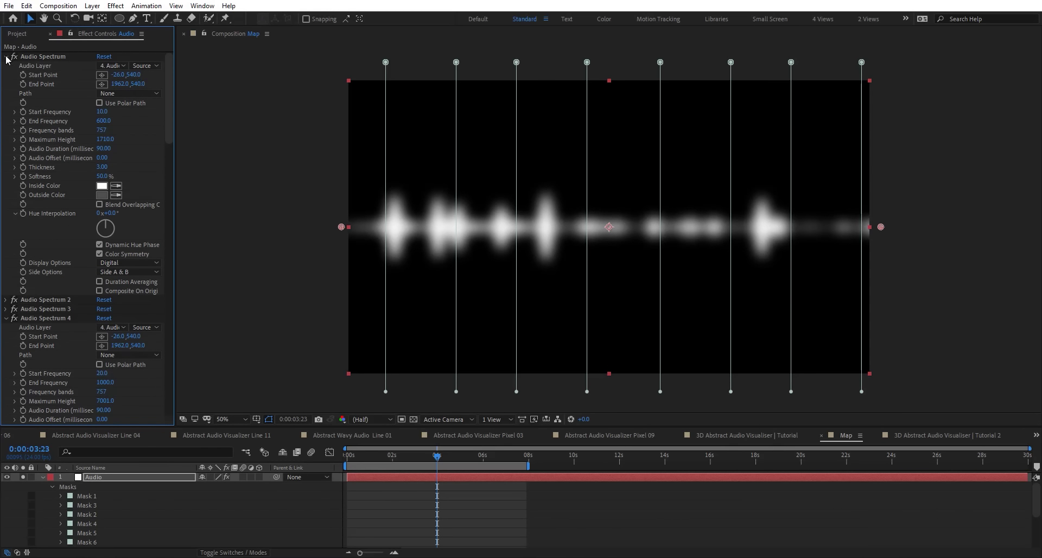
left_click(139, 93)
left_click(135, 119)
scroll(117, 249, "down", 3)
left_click(130, 227)
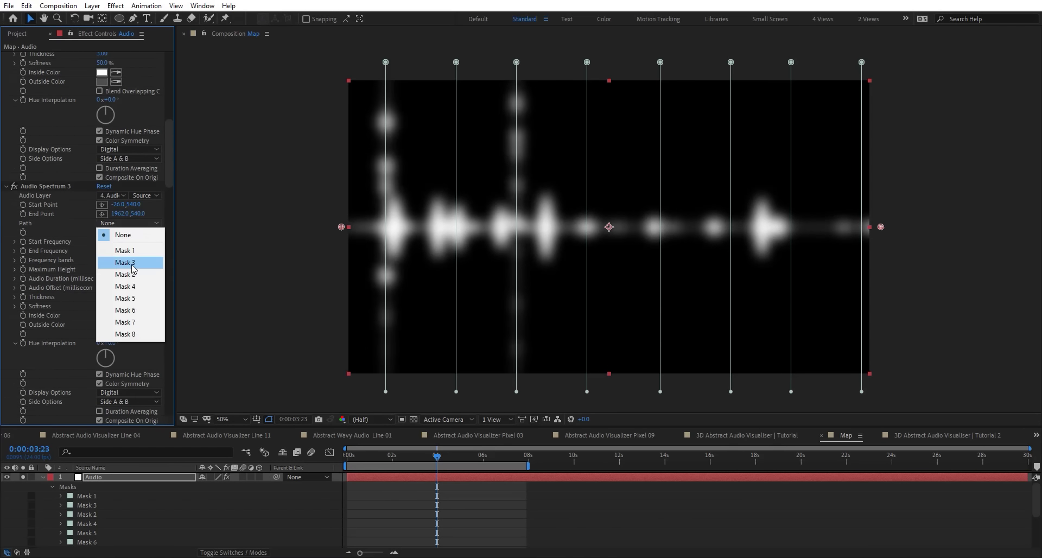
left_click(129, 273)
Set the paths of Audio Spectrum 4 to 8 to Masks 4 to 8 respectively
scroll(130, 325, "down", 2)
left_click(129, 377)
left_click(136, 431)
scroll(74, 351, "down", 5)
left_click(129, 391)
left_click(133, 480)
scroll(133, 353, "down", 4)
left_click(130, 390)
left_click(137, 490)
scroll(136, 352, "down", 5)
left_click(133, 315)
left_click(138, 426)
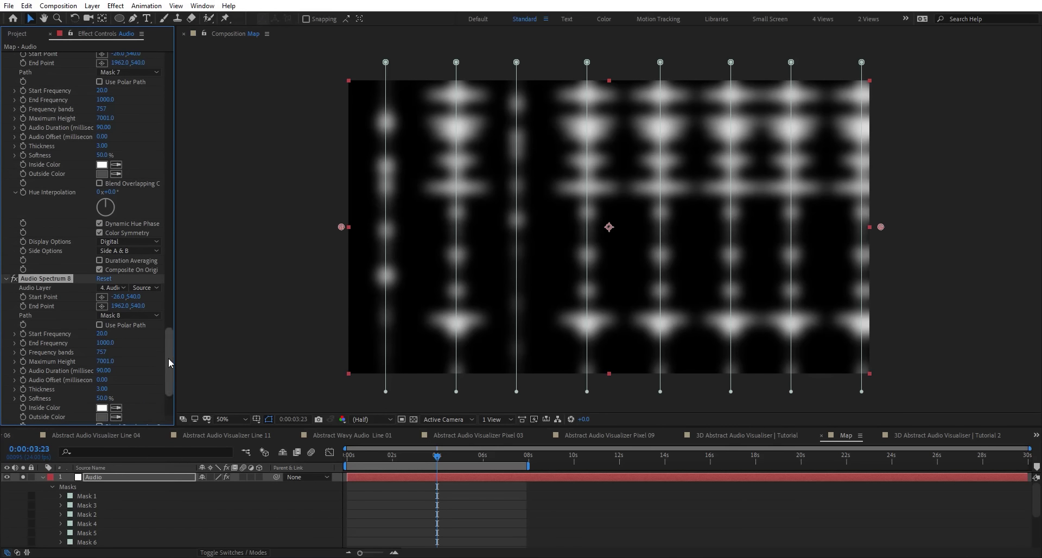
Vary the Audio Spectrum 8 settings so the spectrum along the Mask 8 line differs from the neighbouring lines
left_click_drag(103, 360, 79, 343)
scroll(170, 342, "up", 1)
left_click_drag(170, 342, 95, 293)
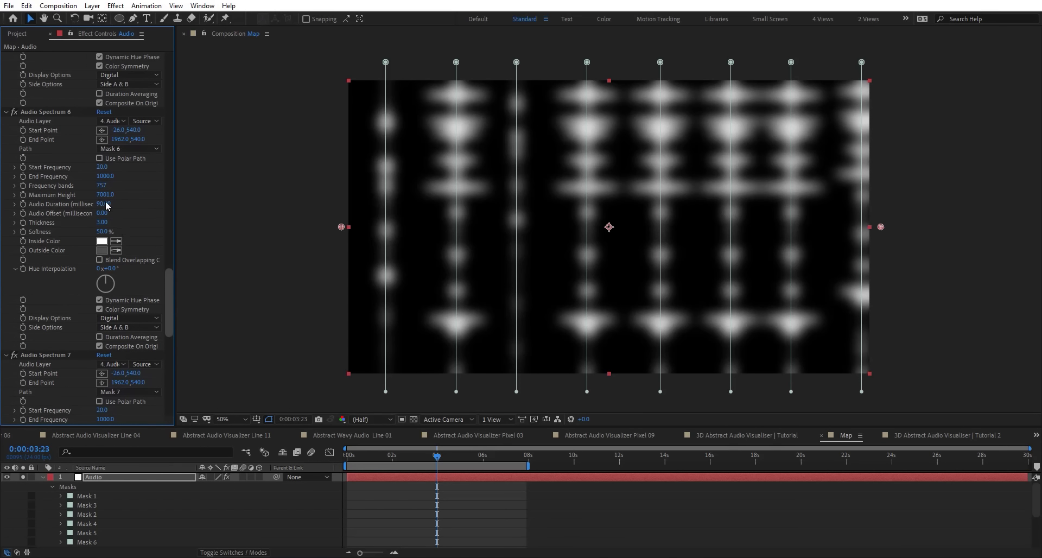
Set Audio Spectrum 6 to start frequency 100, end frequency 300 and 763 frequency bands, and adjust its maximum height
left_click(95, 185)
left_click(107, 176)
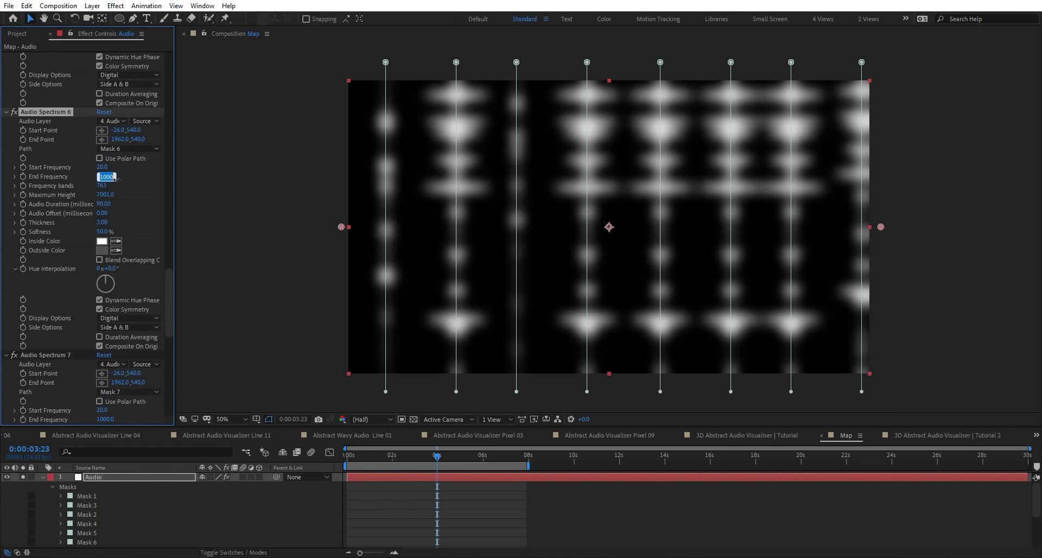
type("300")
key("Return")
left_click(102, 166)
type("100")
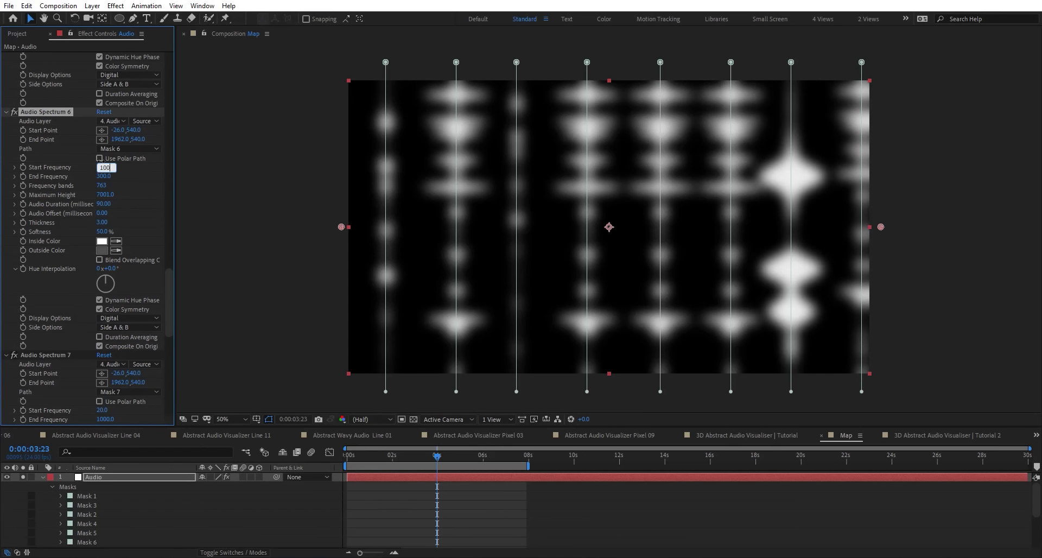
key("Return")
left_click_drag(112, 199, 271, 206)
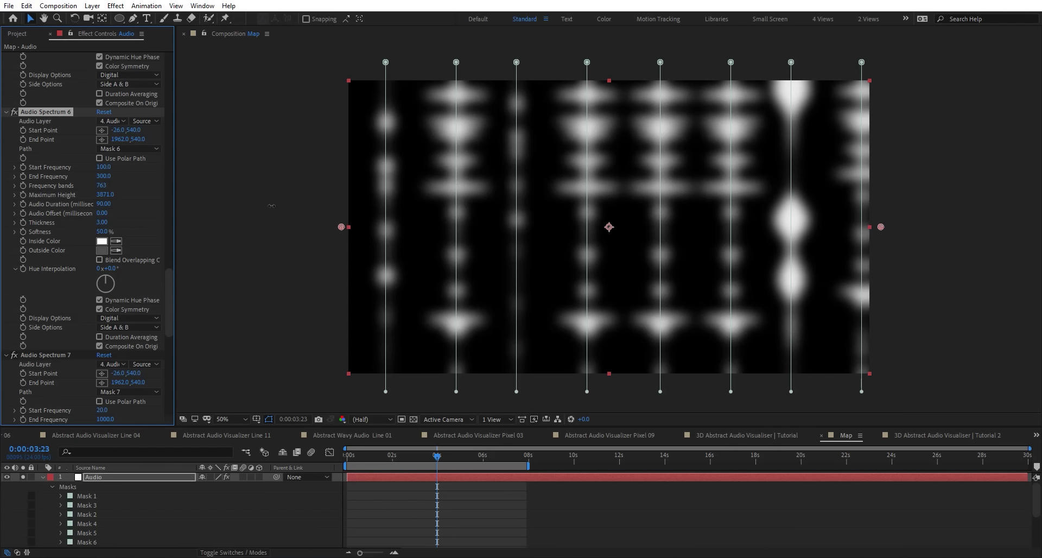
Solo the Fractal layer alongside the Audio layer in the Map composition and view the result in the Tutorial 2 composition
left_click(950, 435)
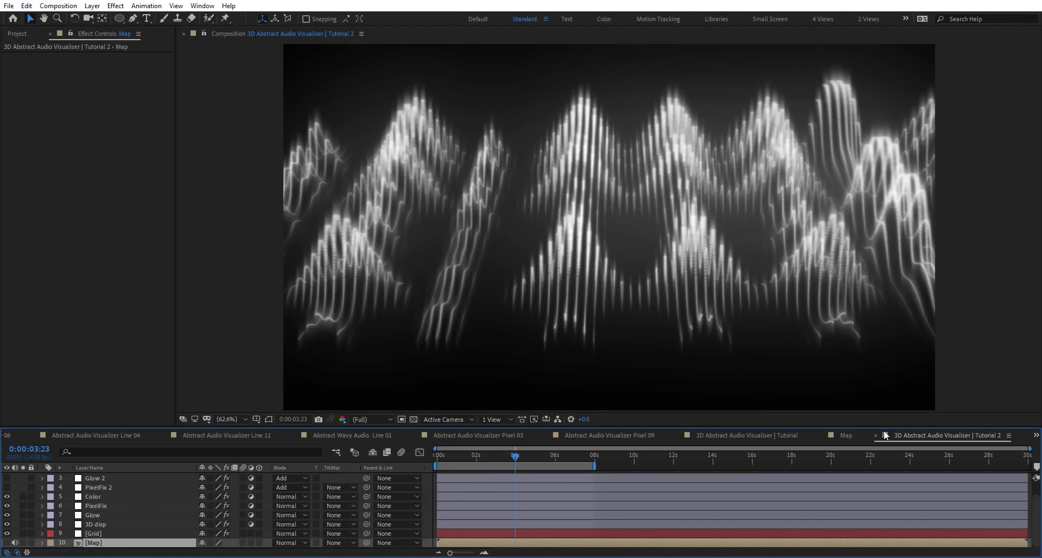
left_click(847, 436)
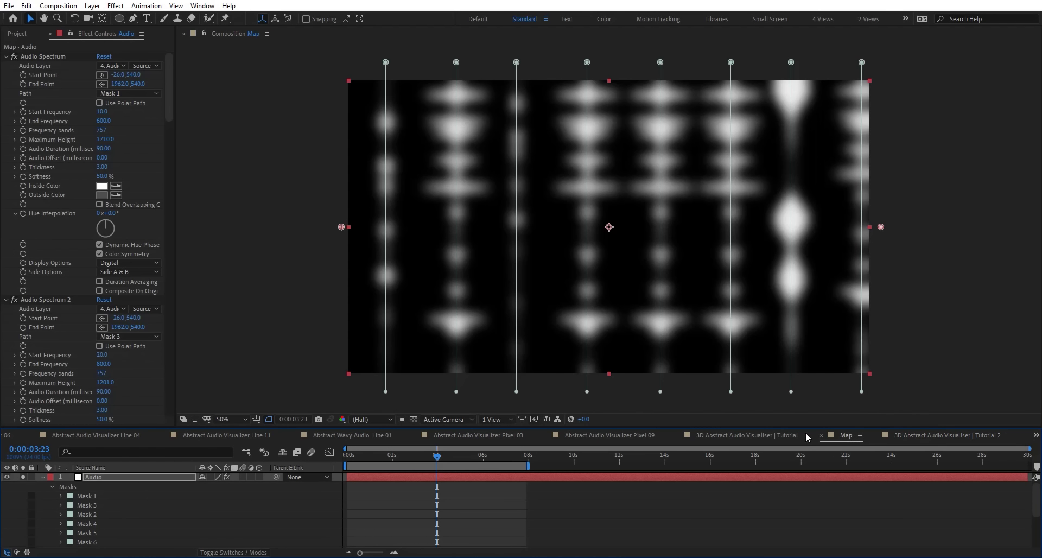
left_click(42, 478)
left_click(95, 496)
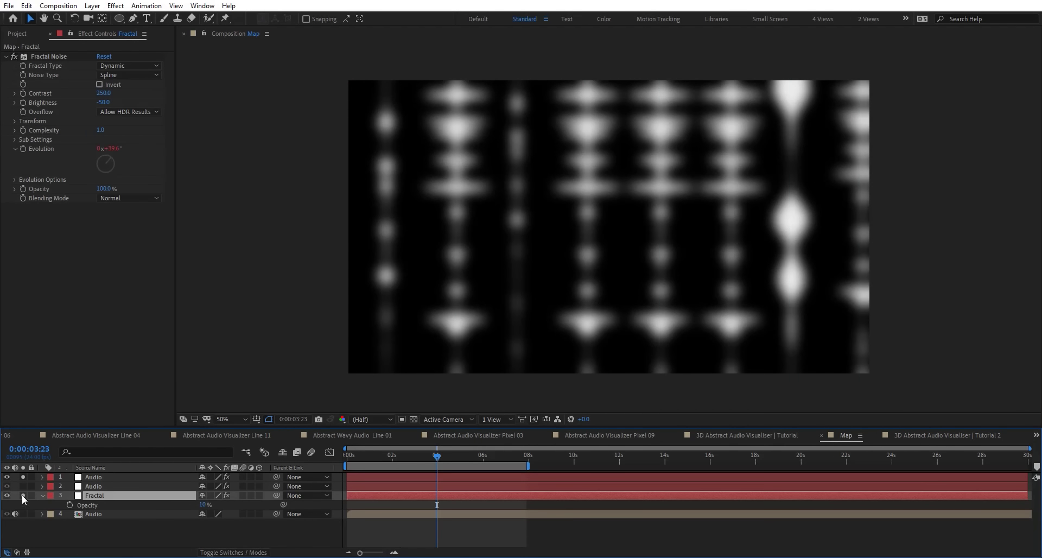
left_click(23, 496)
left_click(971, 438)
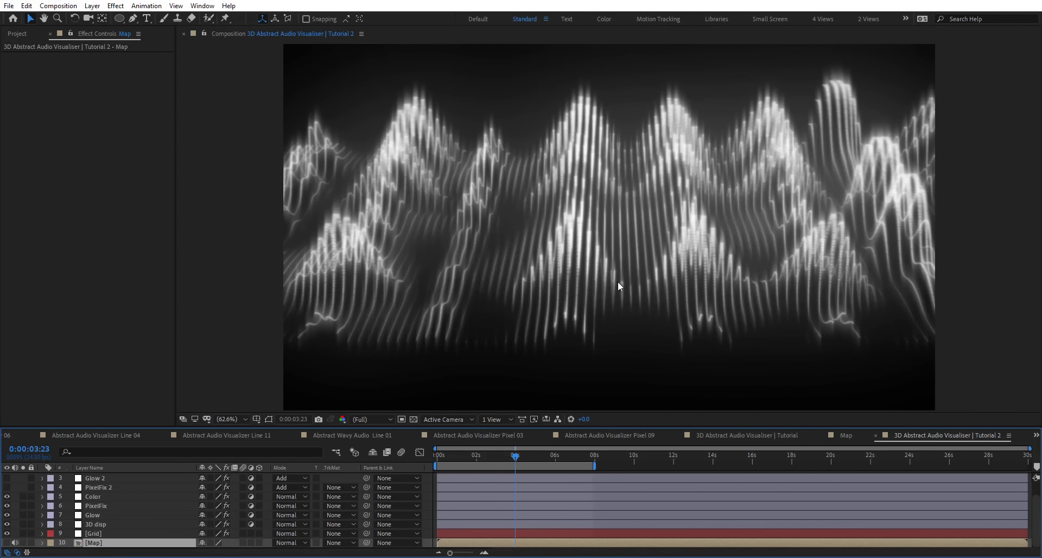
Hide the Color layer in the Tutorial 2 composition and view the frame at 0:00:06:09
left_click(110, 495)
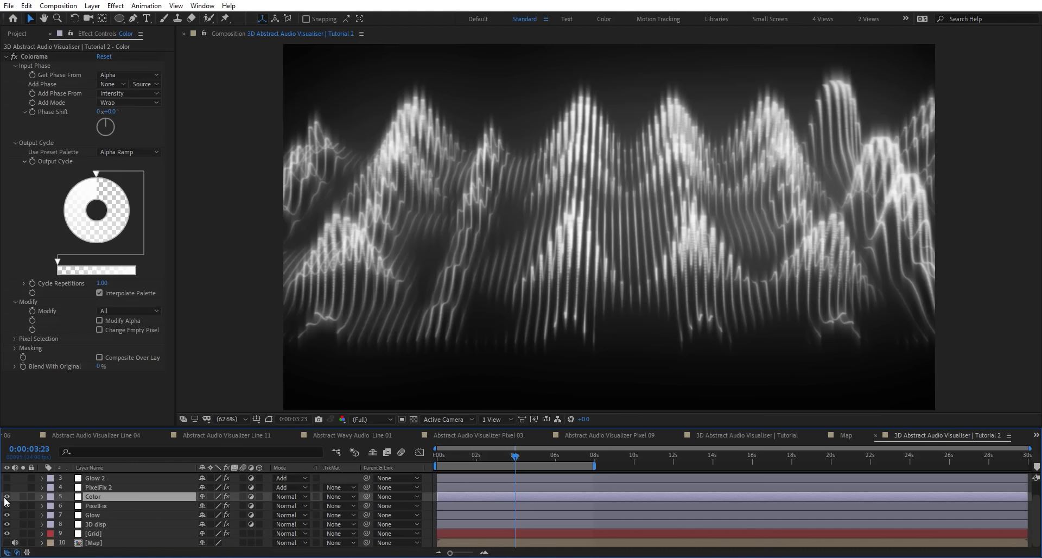
left_click(6, 496)
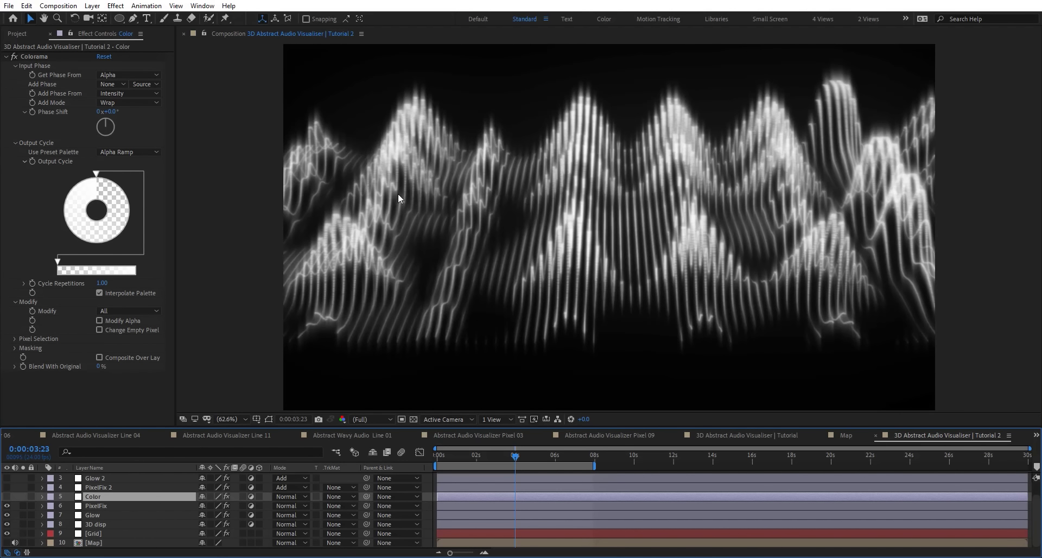
left_click(563, 464)
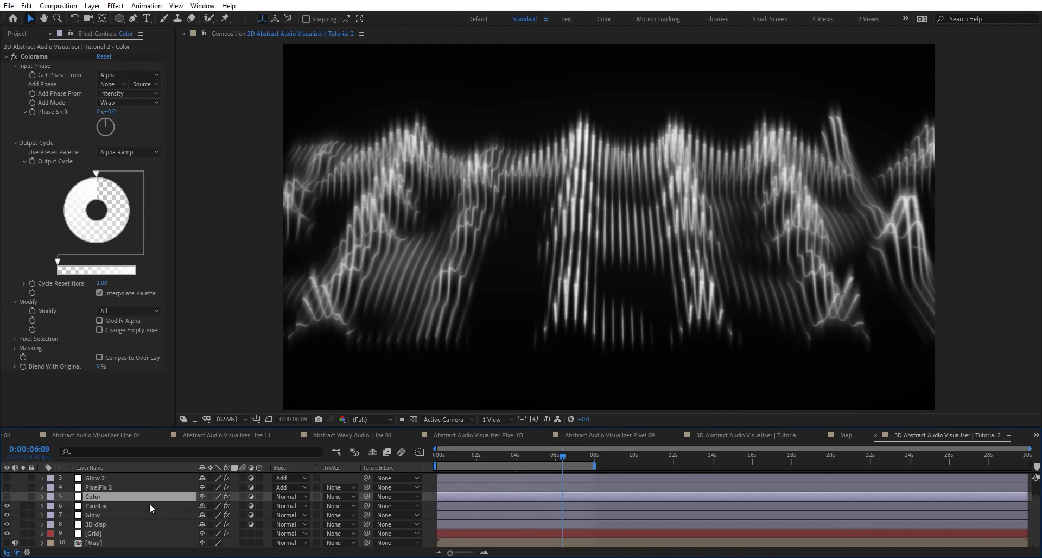
Set the Y Scale source of the 3D disp layer's Card Dance to Intensity 1 and check frames at several times
left_click(97, 534)
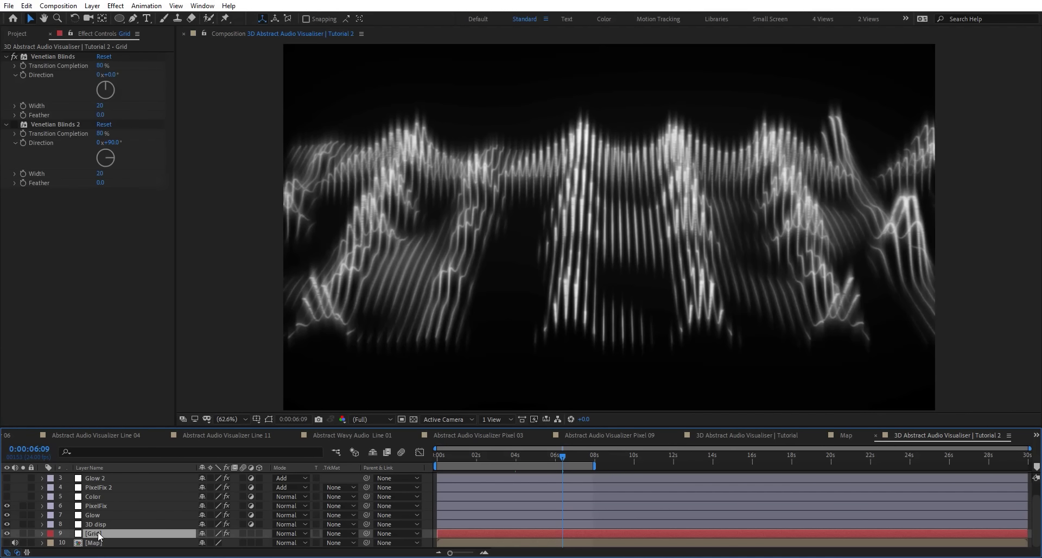
left_click(89, 525)
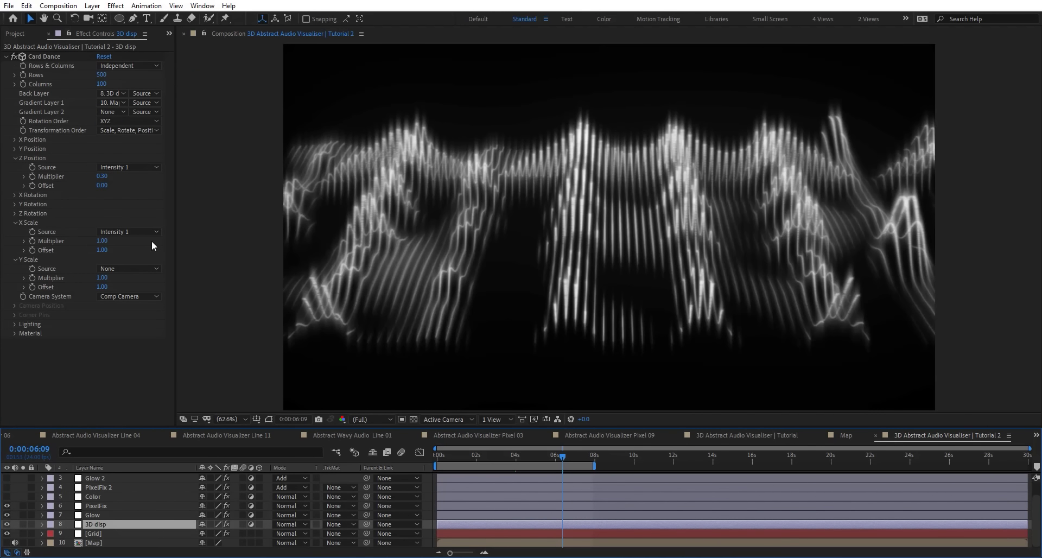
left_click(134, 269)
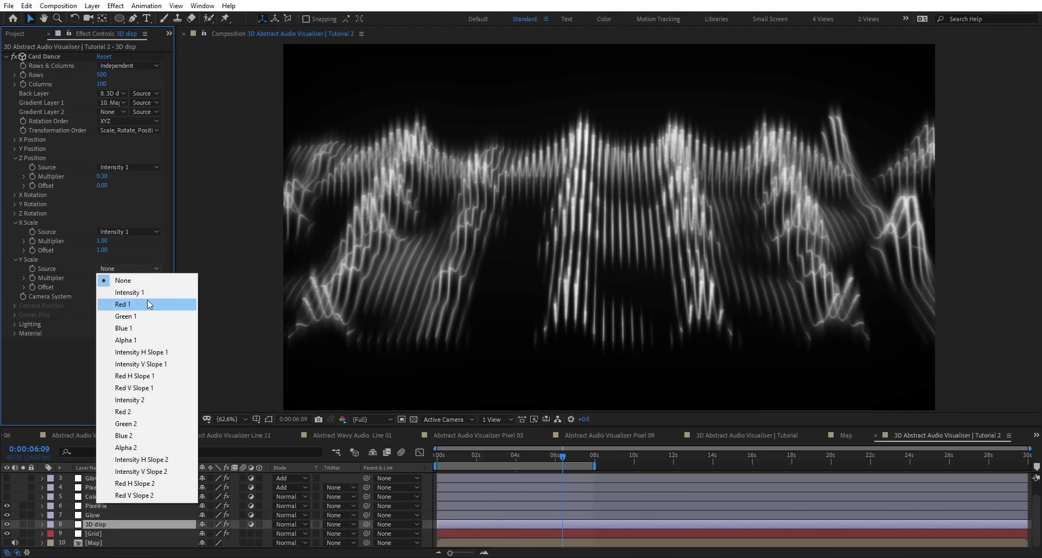
left_click(114, 292)
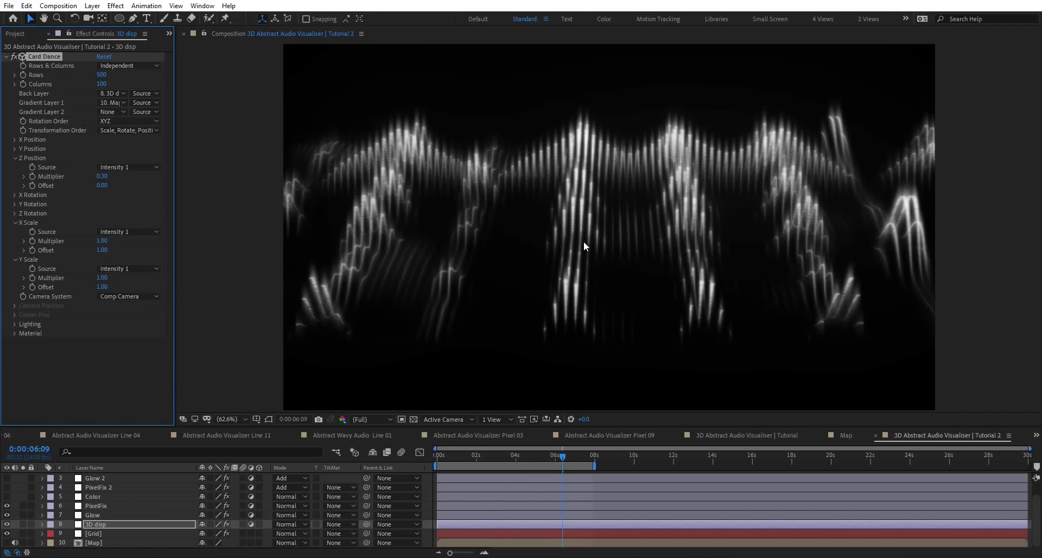
left_click(631, 458)
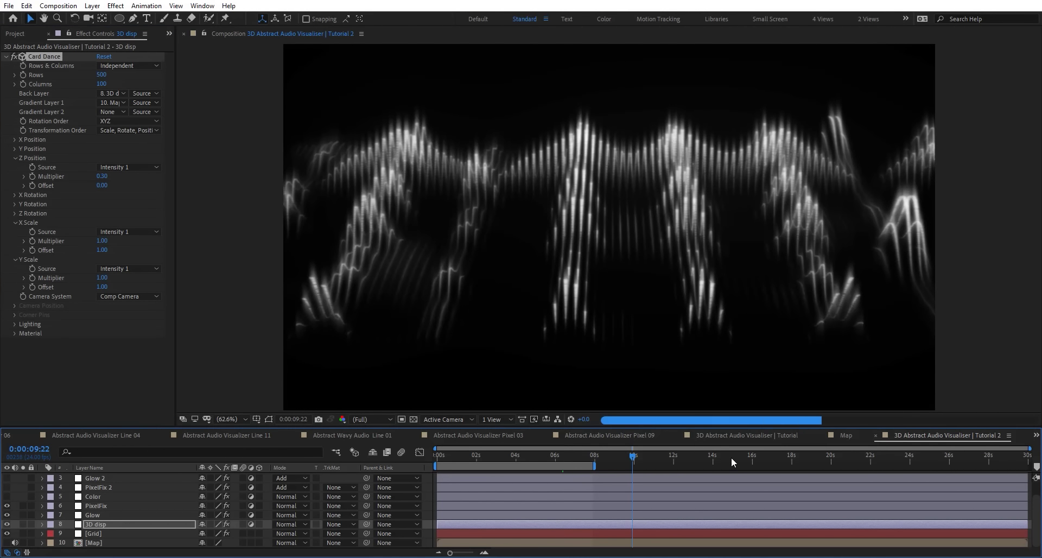
left_click(731, 457)
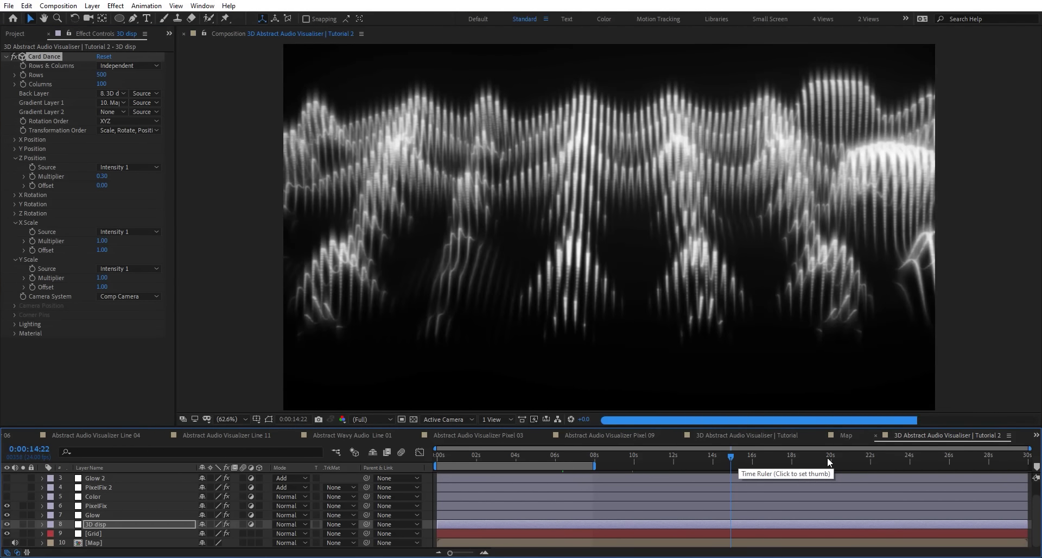
left_click(533, 457)
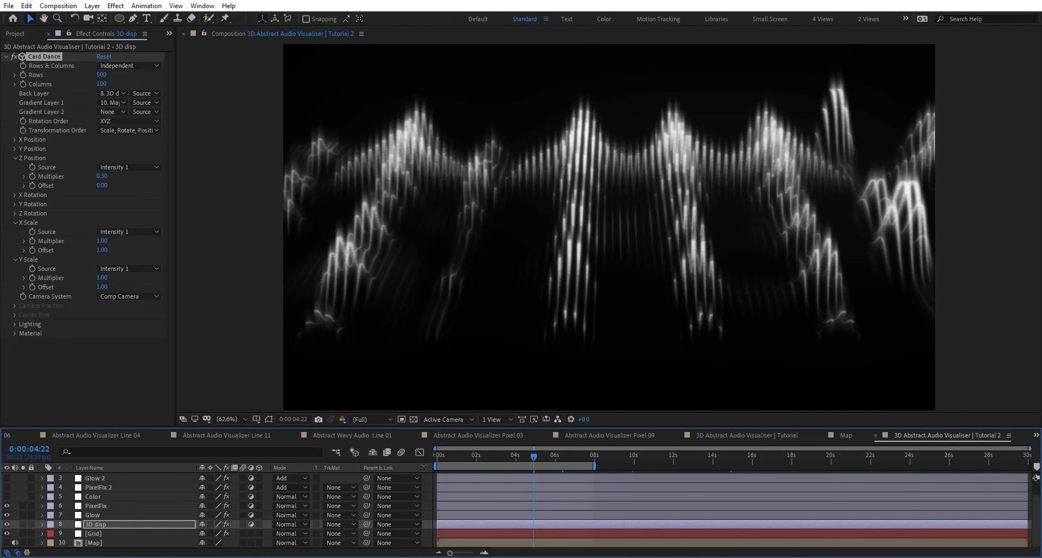
Duplicate the Tutorial 2 composition in the project, open the copy, and compare it with Abstract Audio Visualizer Pixel 09
right_click(428, 492)
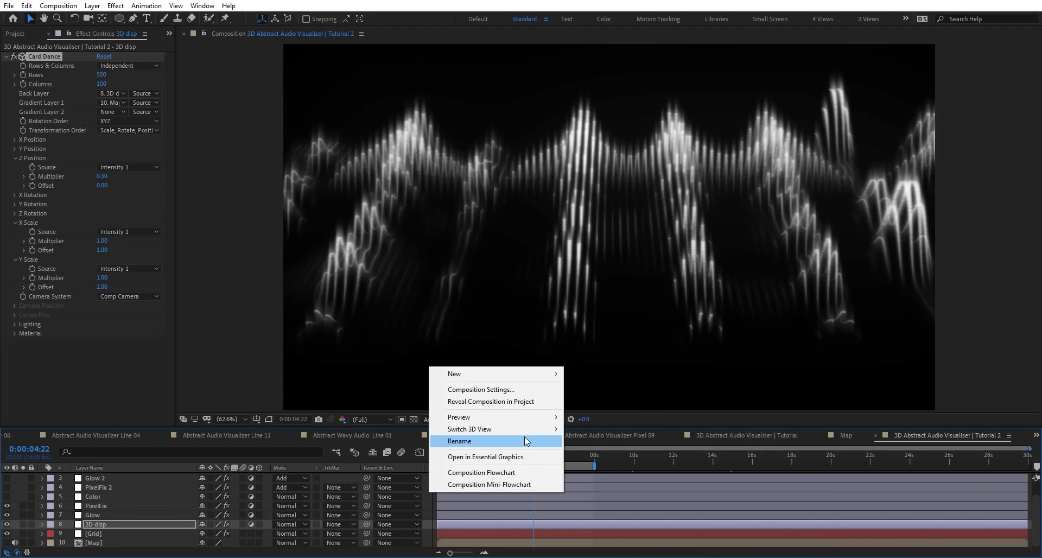
left_click(502, 402)
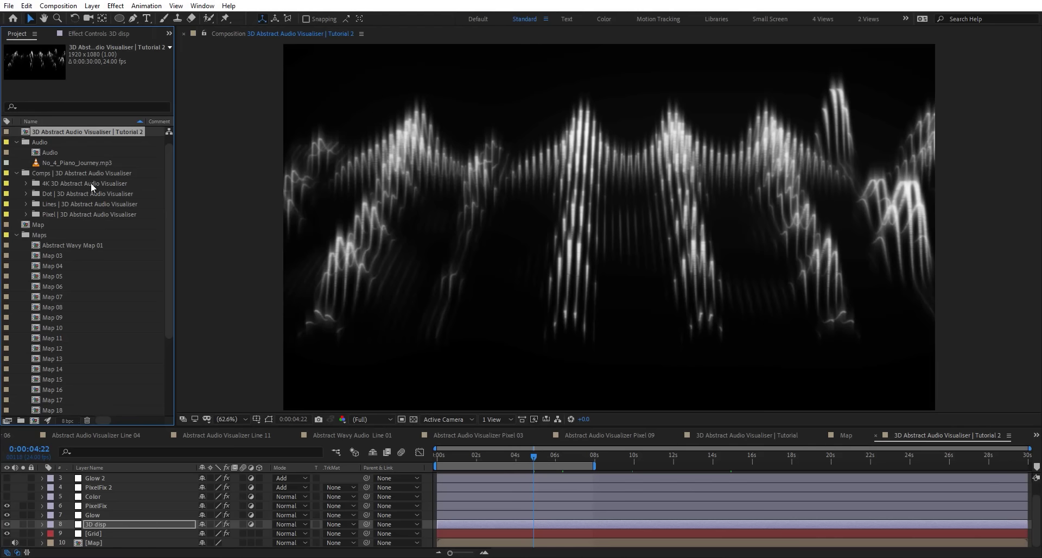
key("ctrl+d")
double_click(100, 153)
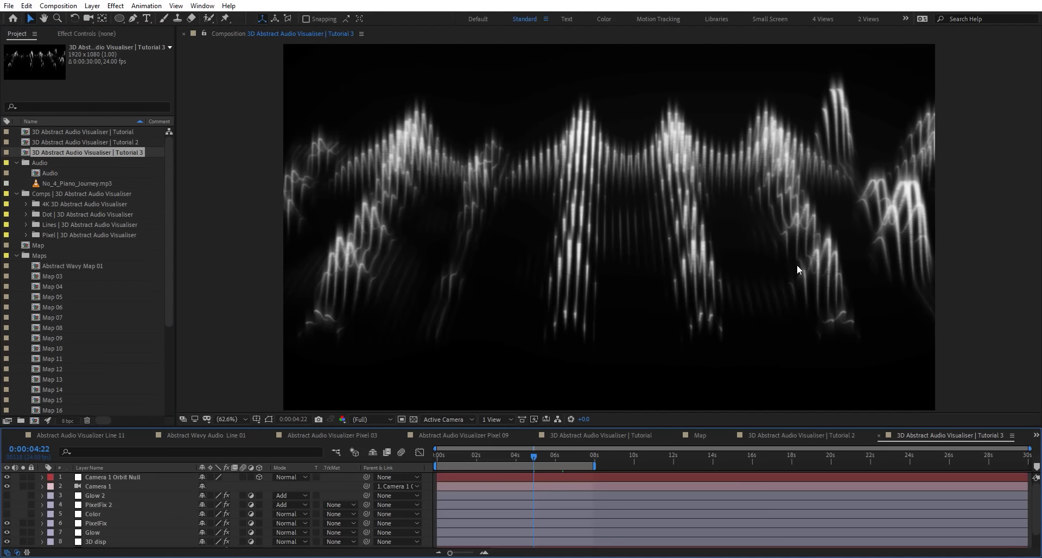
left_click(480, 433)
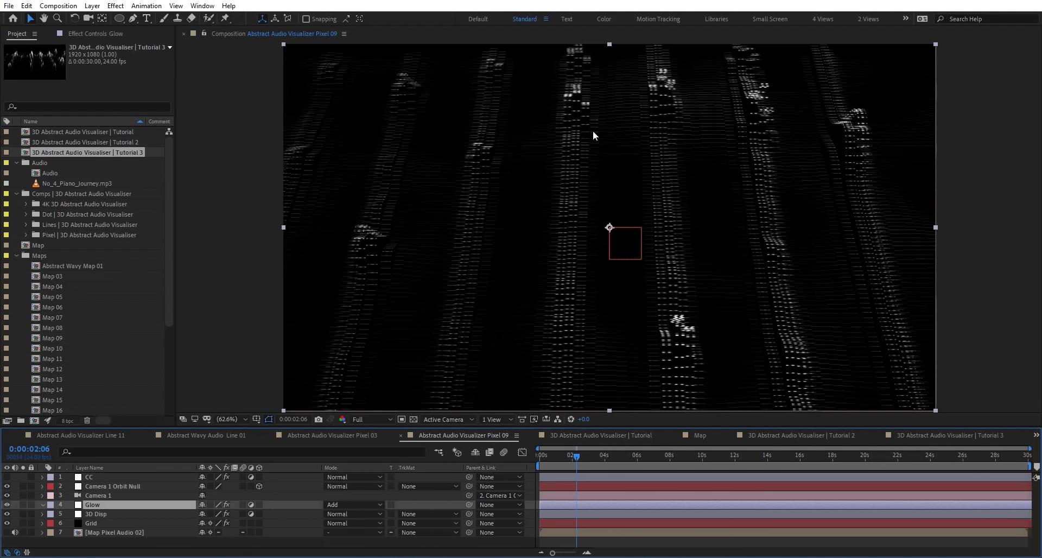
left_click(964, 434)
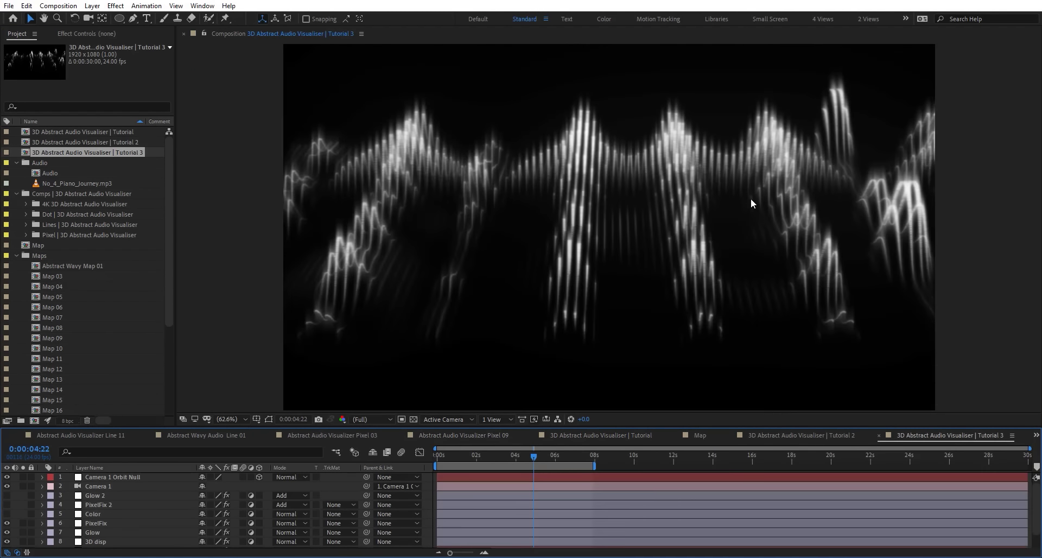
Set the Rows of the 3D disp layer's Card Dance effect to 100 in the Tutorial 3 composition
scroll(116, 539, "down", 1)
left_click(98, 535)
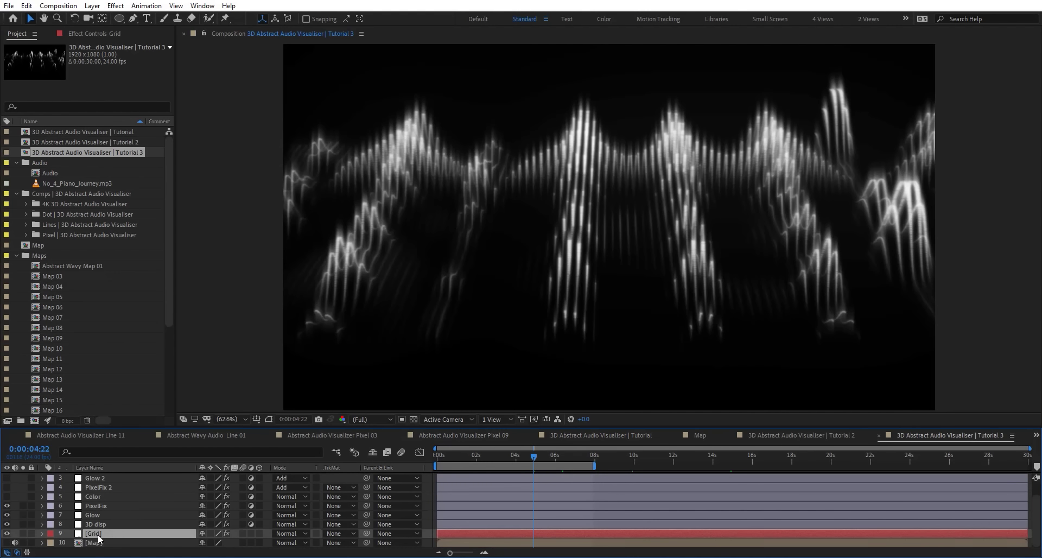
left_click(98, 32)
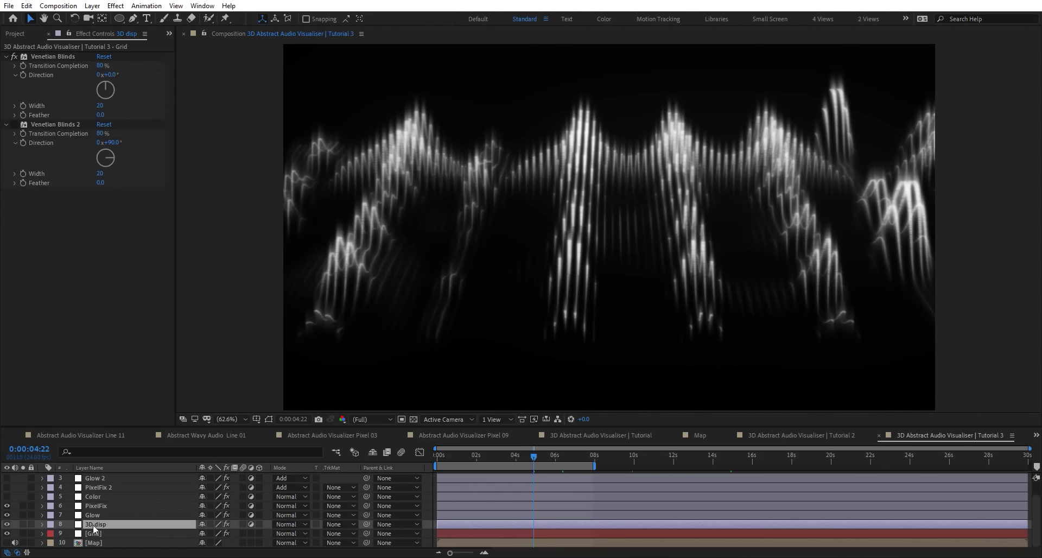
left_click(93, 524)
left_click(101, 75)
type("100")
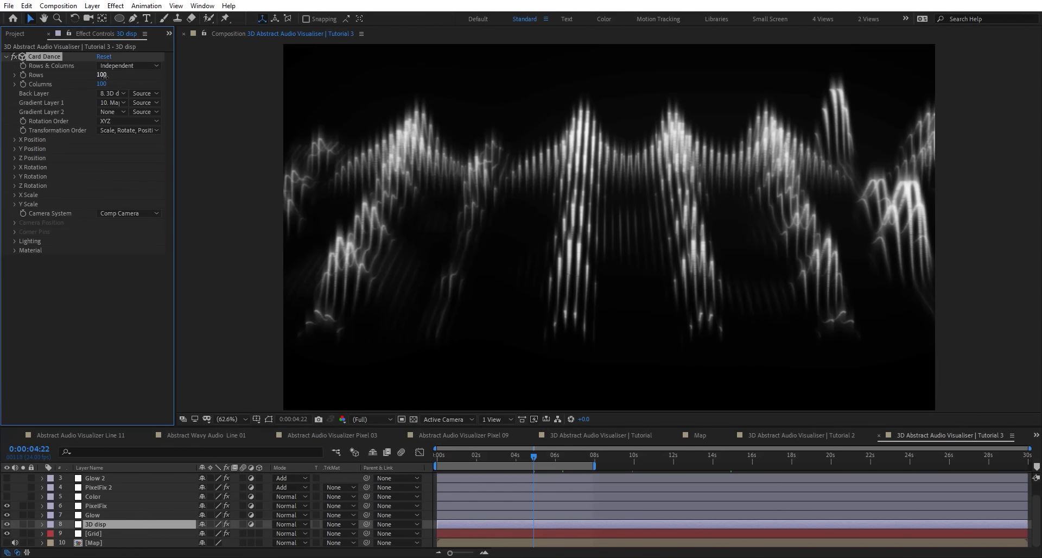
key("Return")
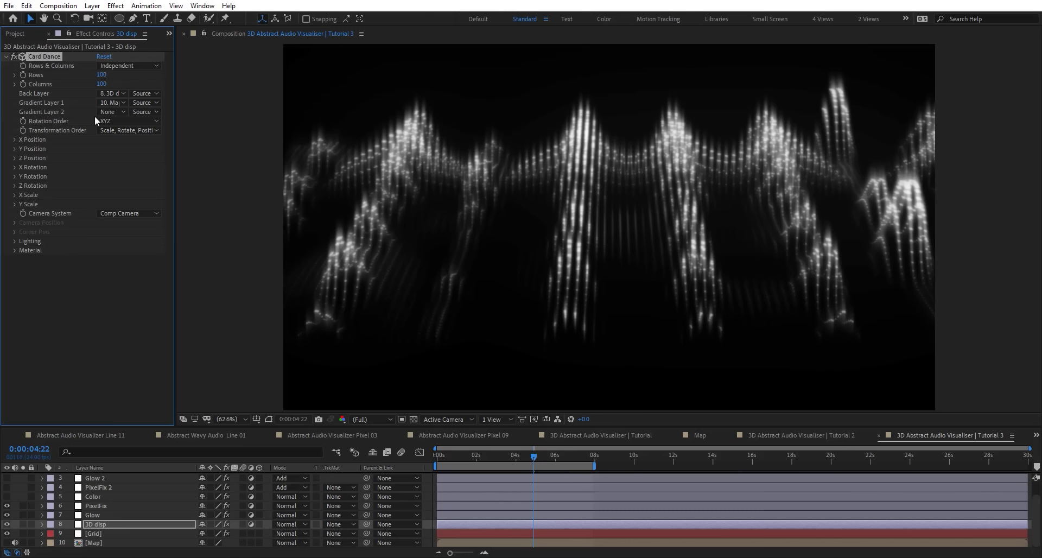
Hide the PixelFix layer and enable Venetian Blinds 2 on the Grid layer
left_click(7, 506)
left_click(103, 534)
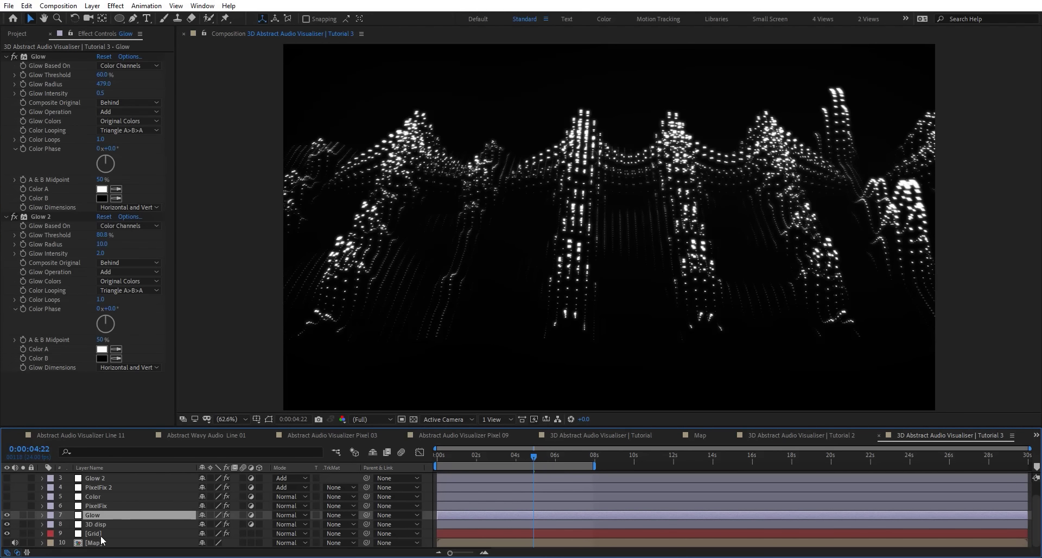
left_click(14, 125)
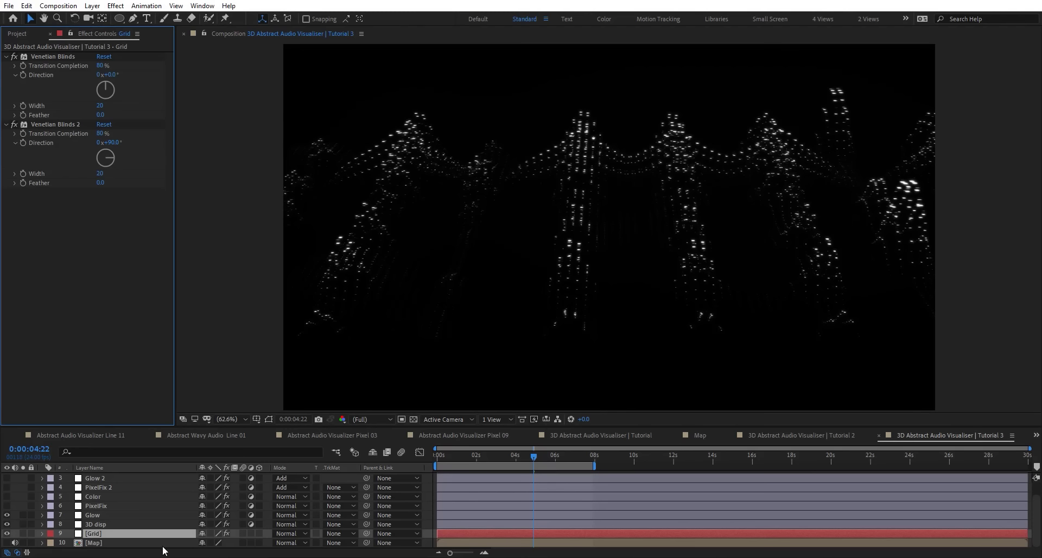
Set the Y Scale source of the 3D disp layer's Card Dance to None
left_click(121, 525)
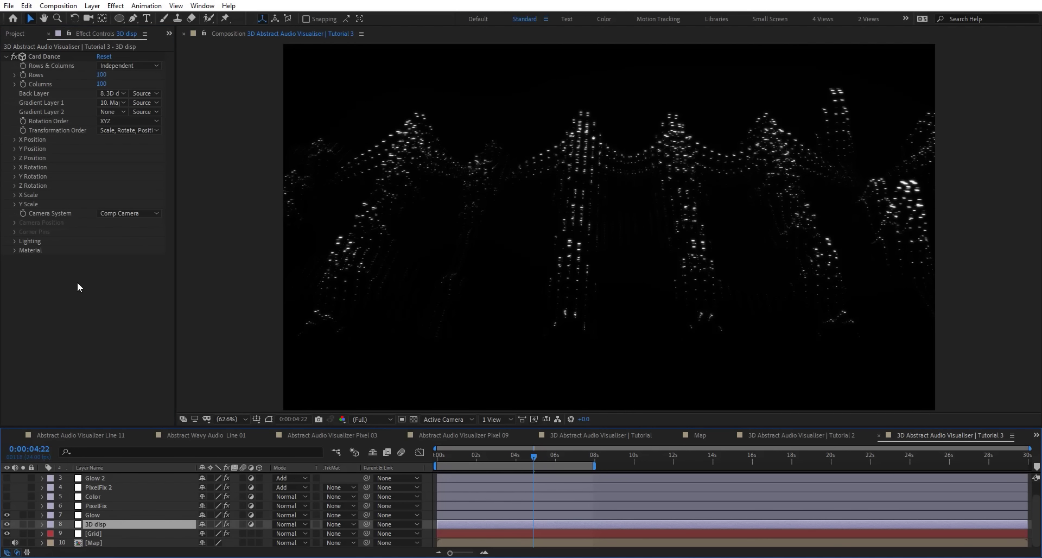
left_click(15, 204)
left_click(156, 213)
left_click(149, 219)
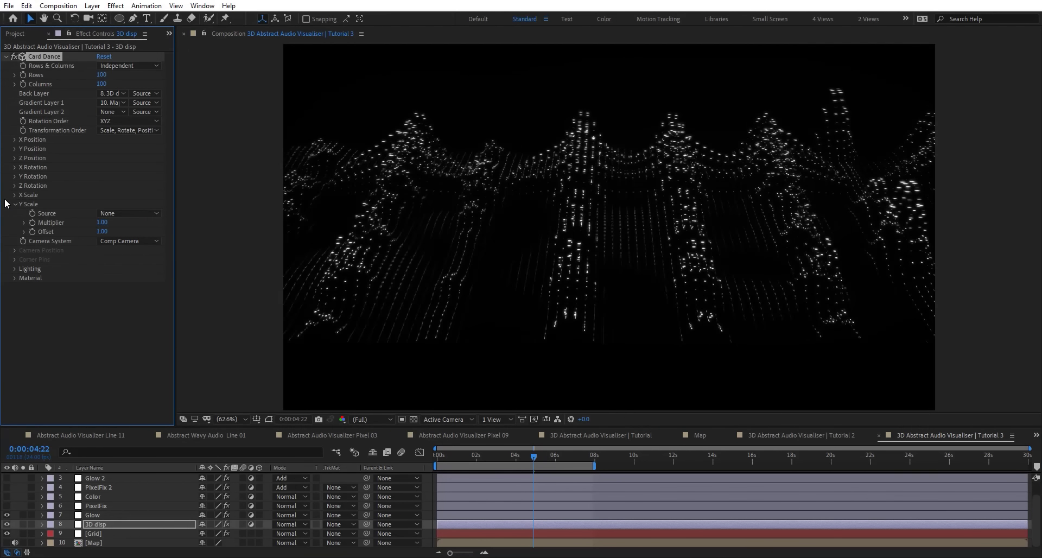
Orbit the composition camera to a steeper view of the dot grid and check frames up to 0:00:13:21
scroll(665, 253, "up", 2)
scroll(555, 206, "down", 3)
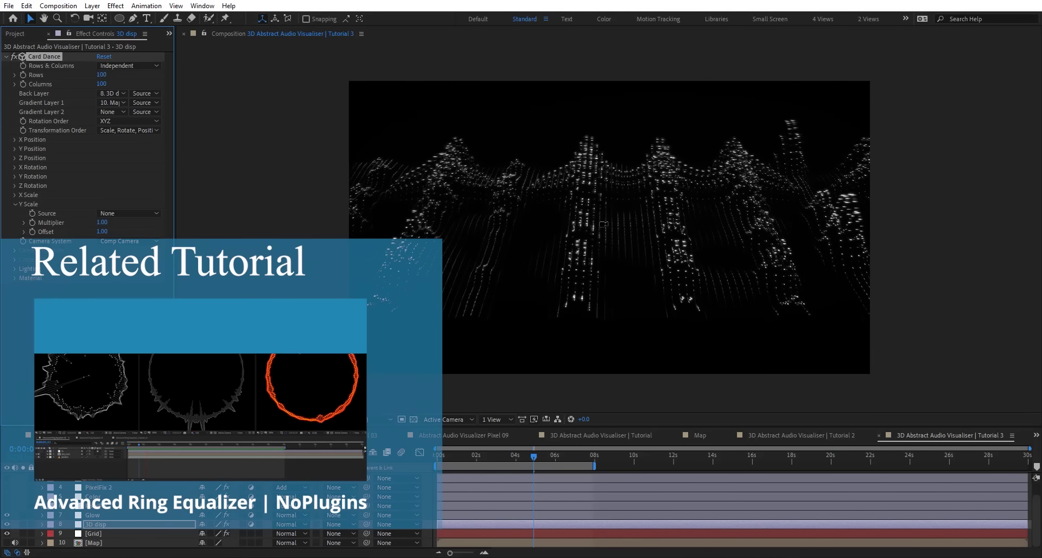
key("c")
left_click_drag(603, 224, 628, 195)
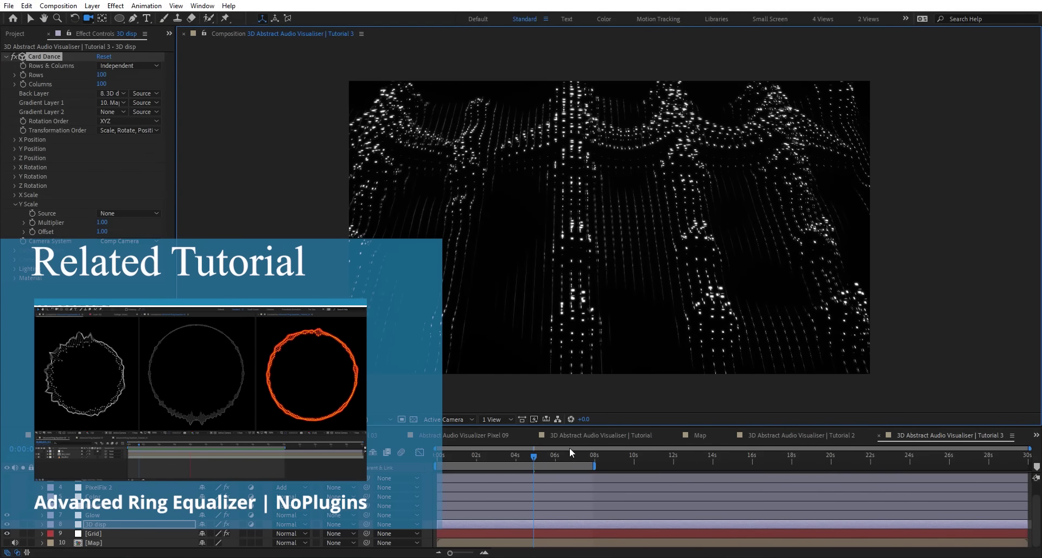
left_click_drag(581, 455, 693, 465)
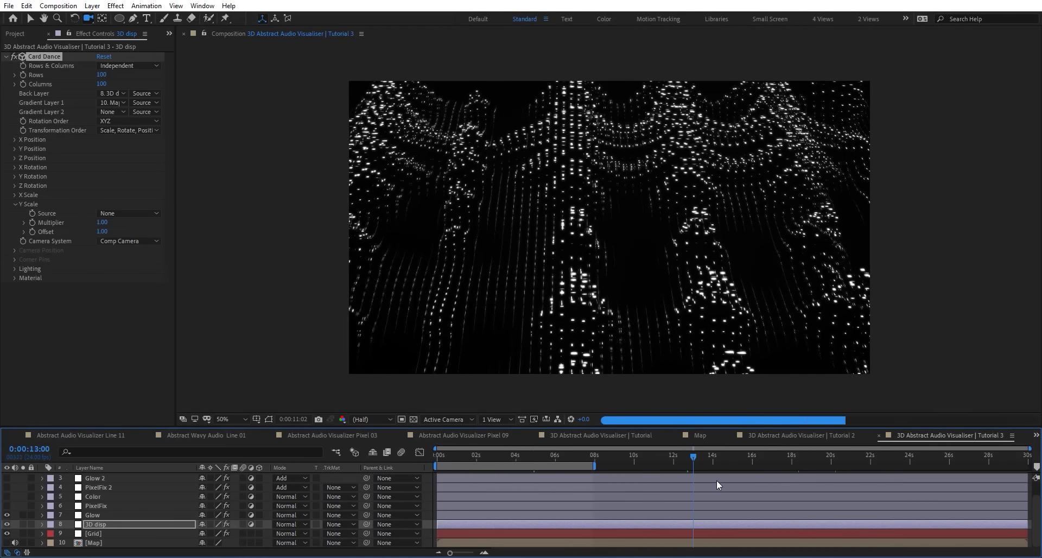
Inspect the Map composition, return to Tutorial 3, and view the fitted frame at 0:00:03:09
left_click(58, 544)
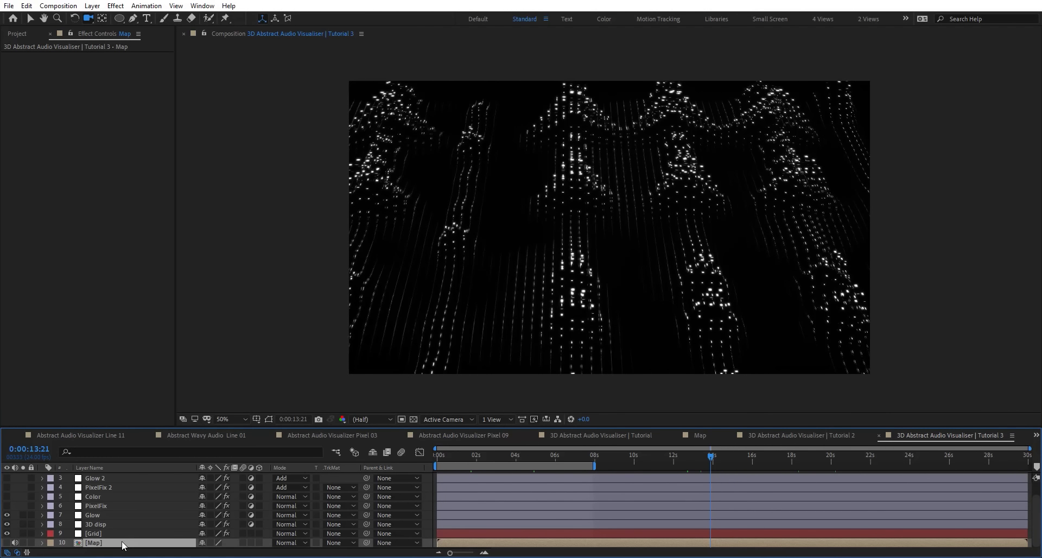
double_click(93, 542)
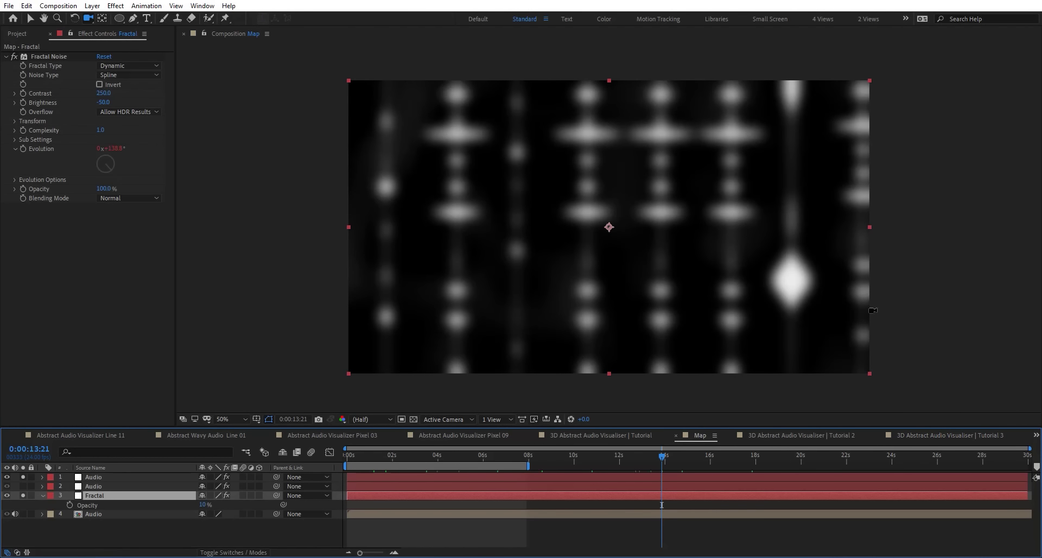
left_click(925, 436)
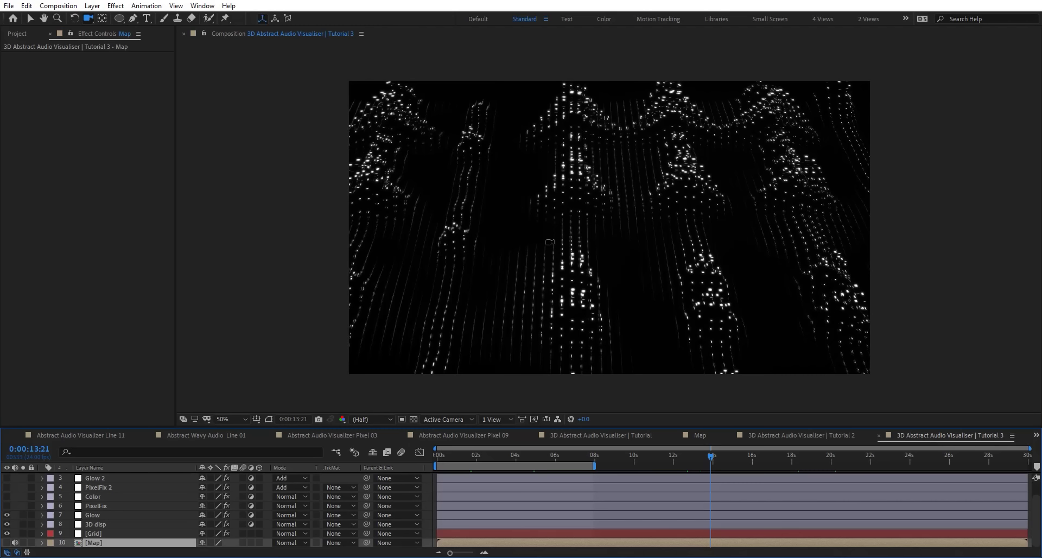
left_click(228, 419)
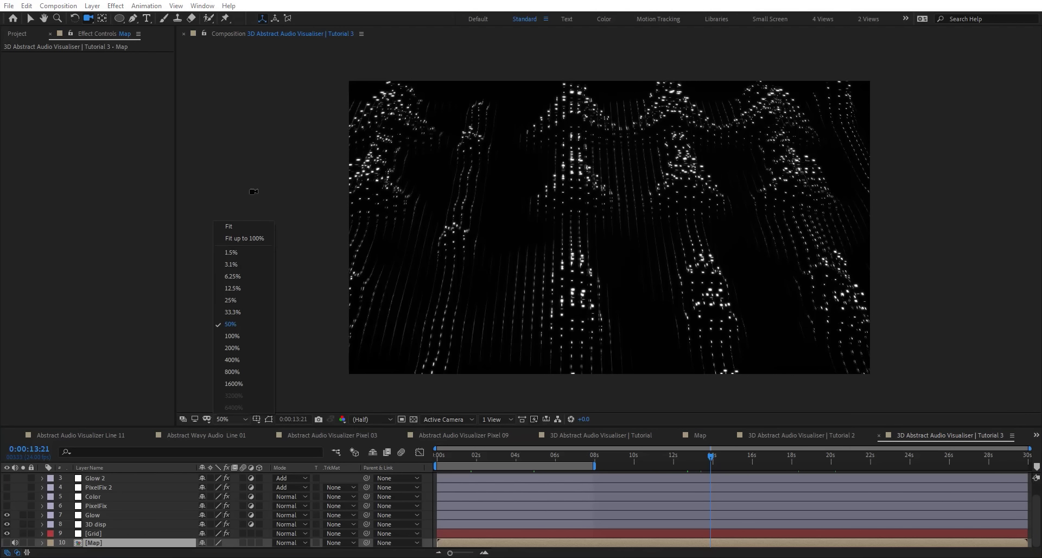
left_click(239, 227)
left_click(500, 455)
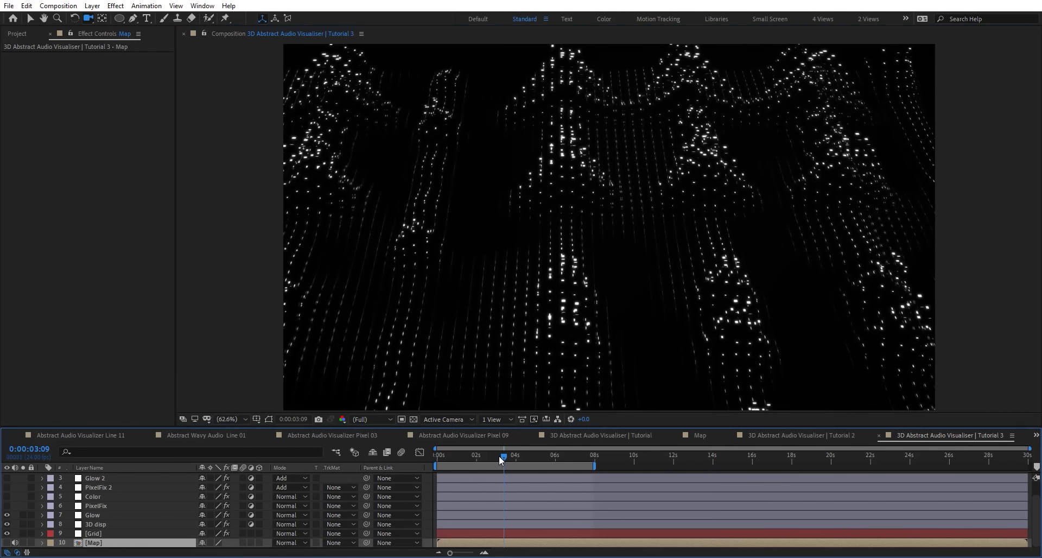
Open Abstract Audio Visualizer Pixel 03 and examine its displaced dot pattern at several later times
left_click(430, 436)
left_click(351, 435)
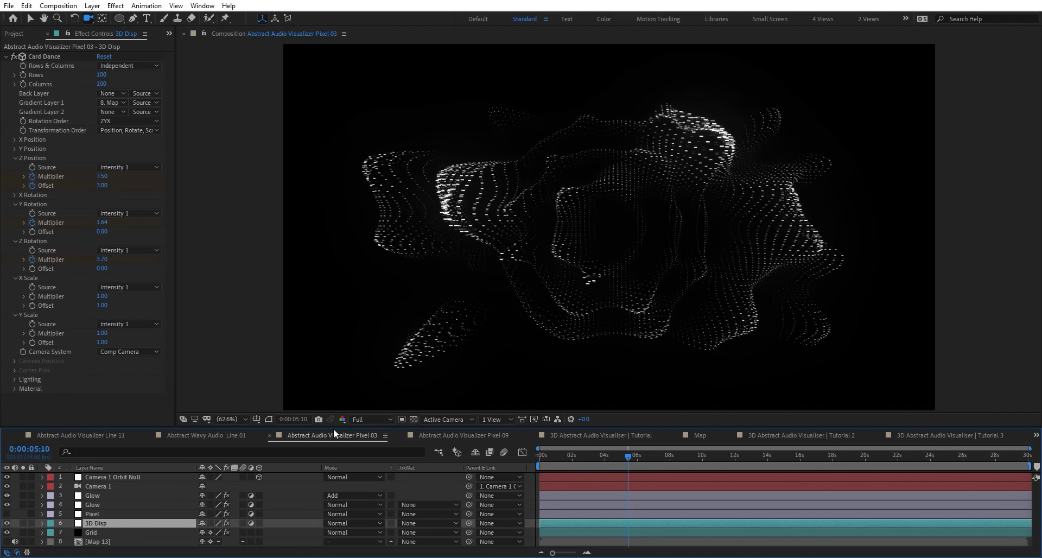
left_click(722, 463)
left_click(839, 461)
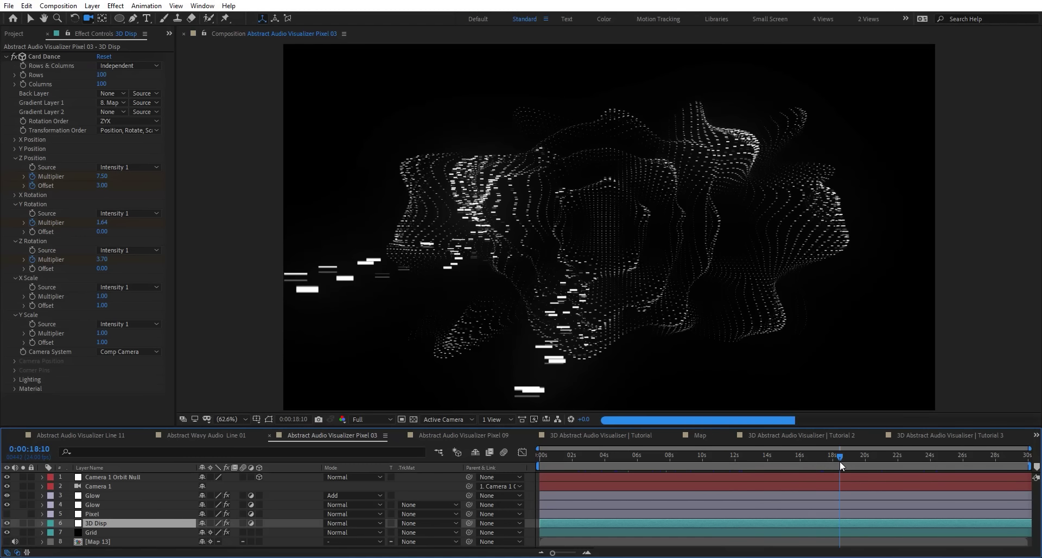
left_click(920, 463)
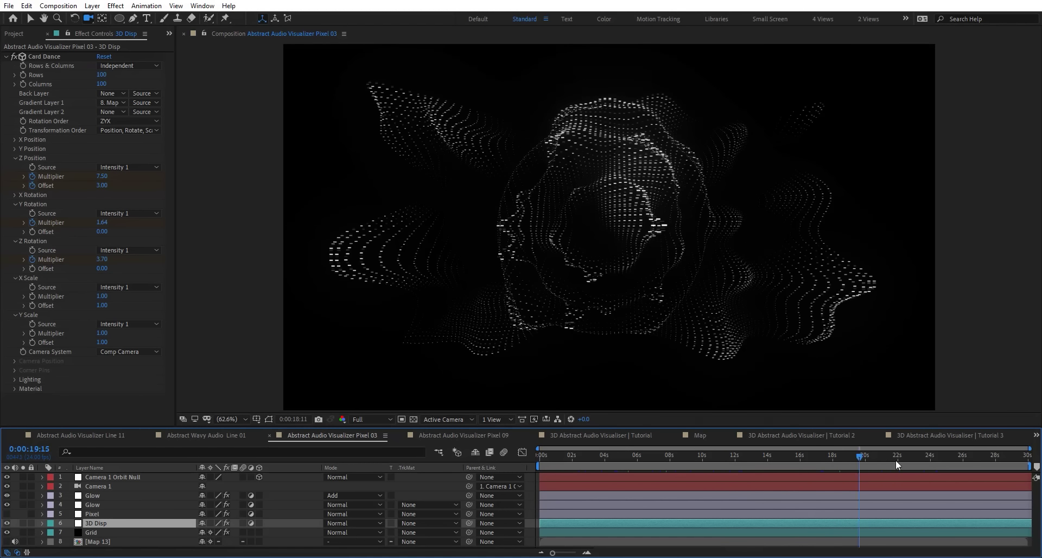
Open the Map 13 composition and toggle the solo of Black Solid 13 to compare its circular spectrum with the background noise
double_click(92, 541)
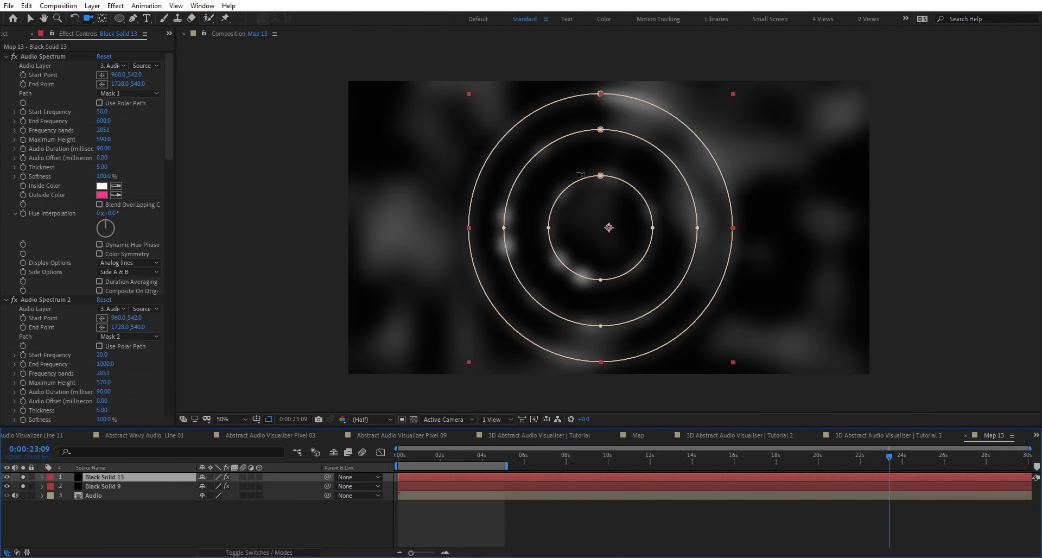
left_click(23, 477)
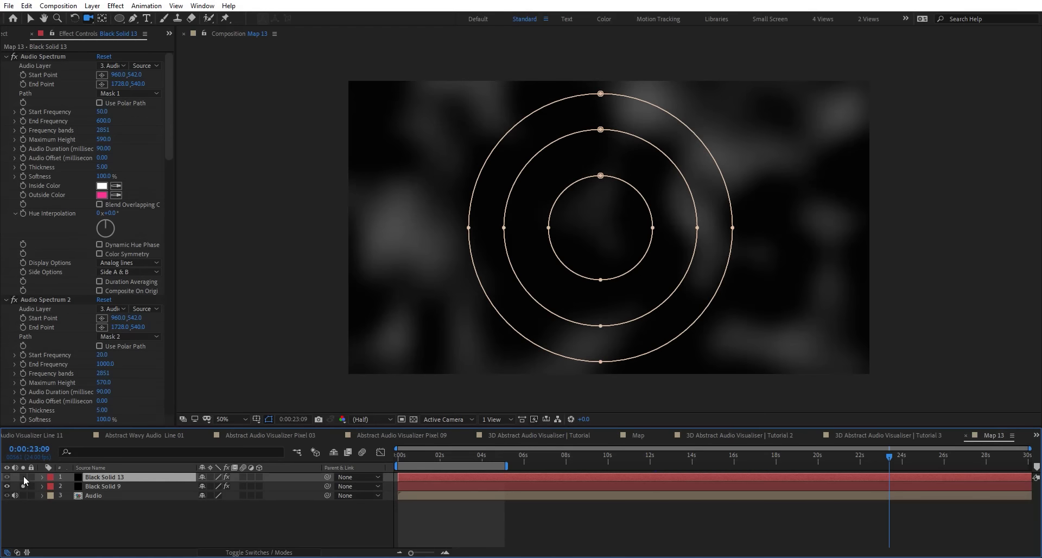
left_click(24, 476)
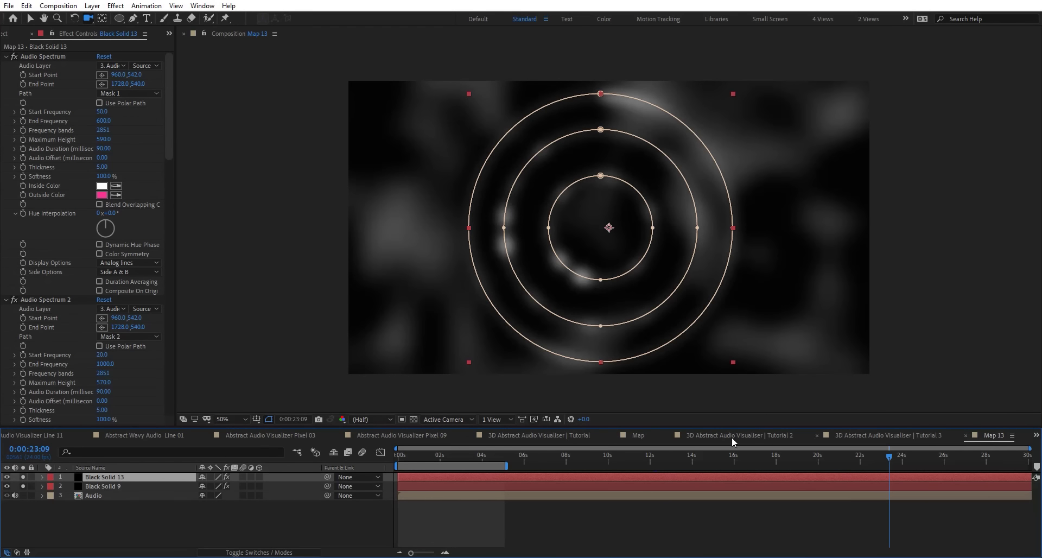
Return to Abstract Audio Visualizer Pixel 03, reveal the Card Dance keyframes of the 3D Disp layer, and examine the animation over time
left_click(417, 435)
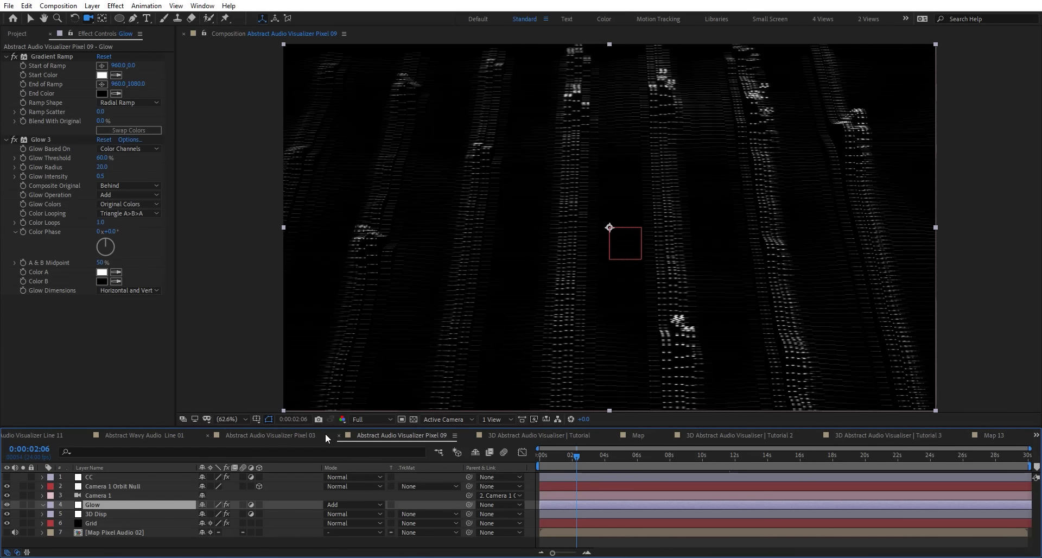
left_click(284, 440)
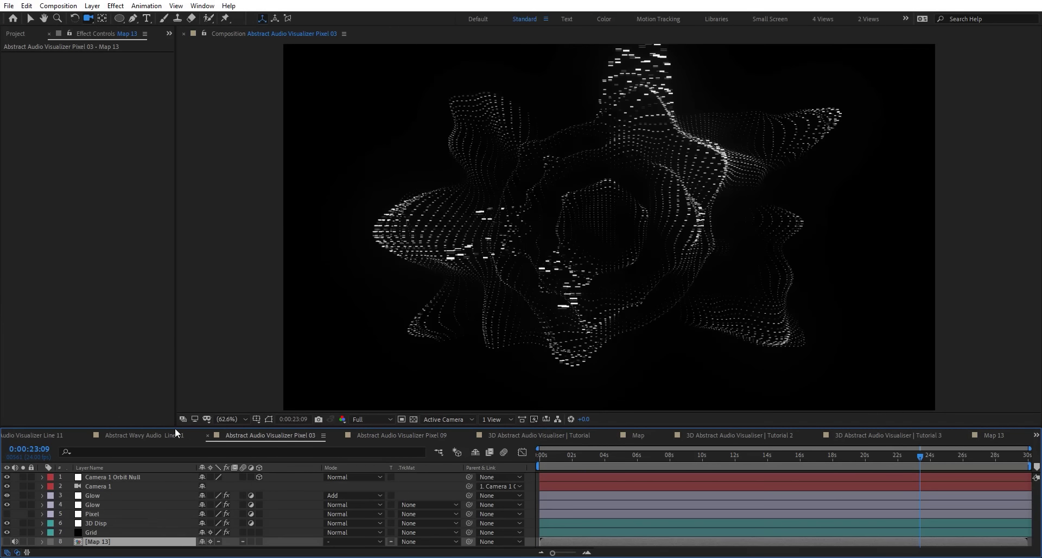
left_click(93, 523)
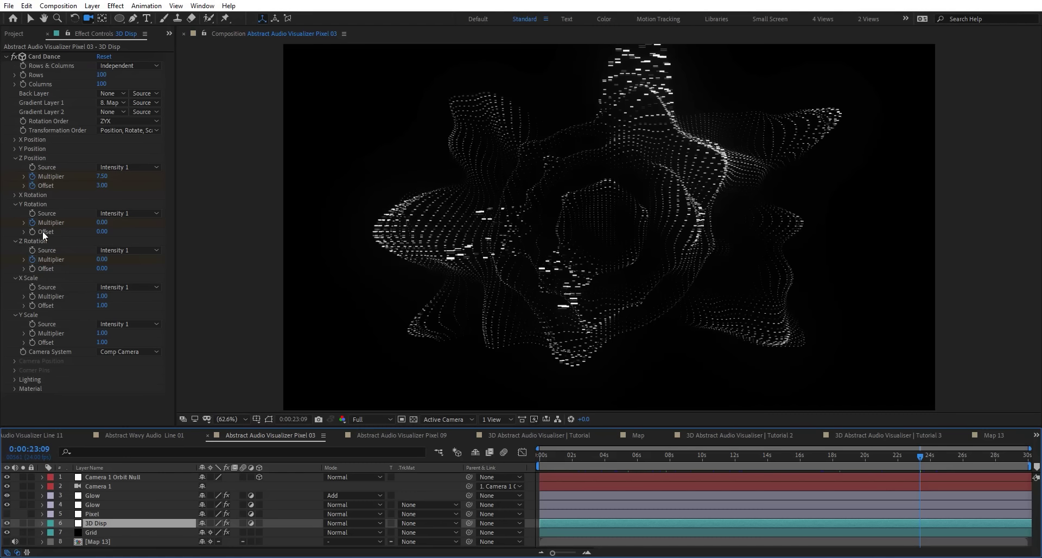
key("u")
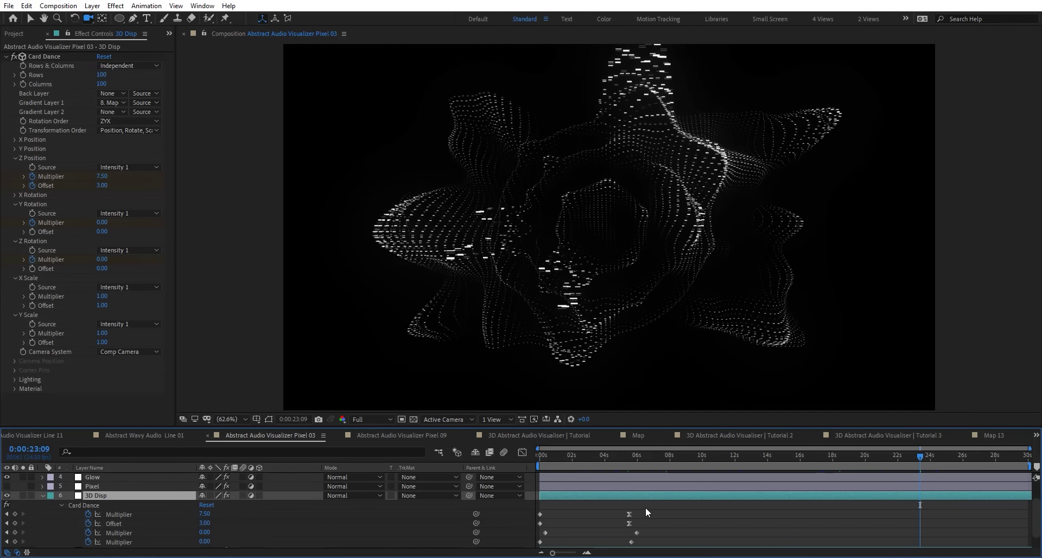
left_click_drag(568, 459, 855, 459)
left_click(911, 457)
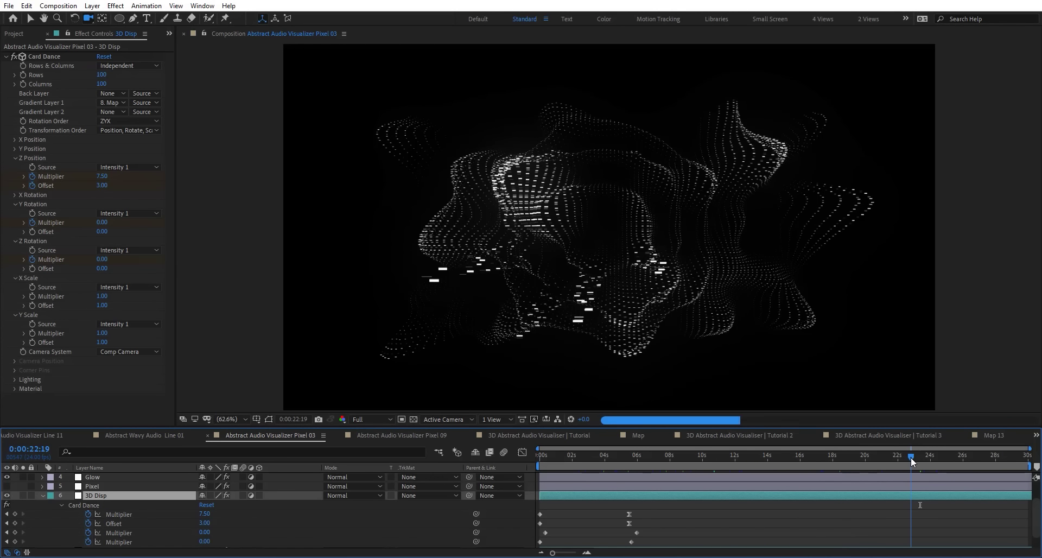
left_click(970, 457)
mouse_move(972, 458)
left_mouse_down()
mouse_move(996, 459)
mouse_move(802, 460)
left_mouse_up()
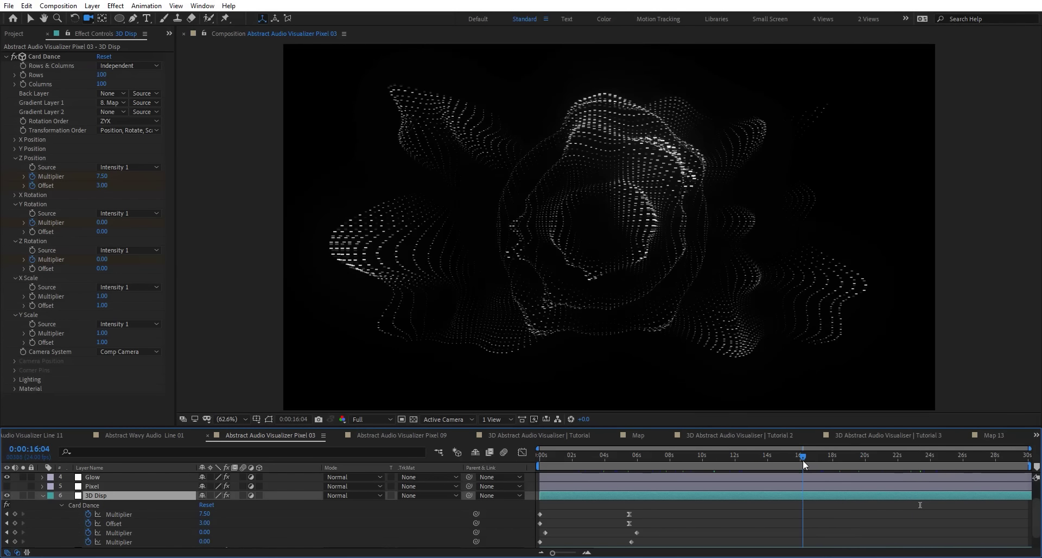
Preview Abstract Wavy Audio Line 01 from the start and open its Abstract Wavy Map 01 composition
left_click(133, 440)
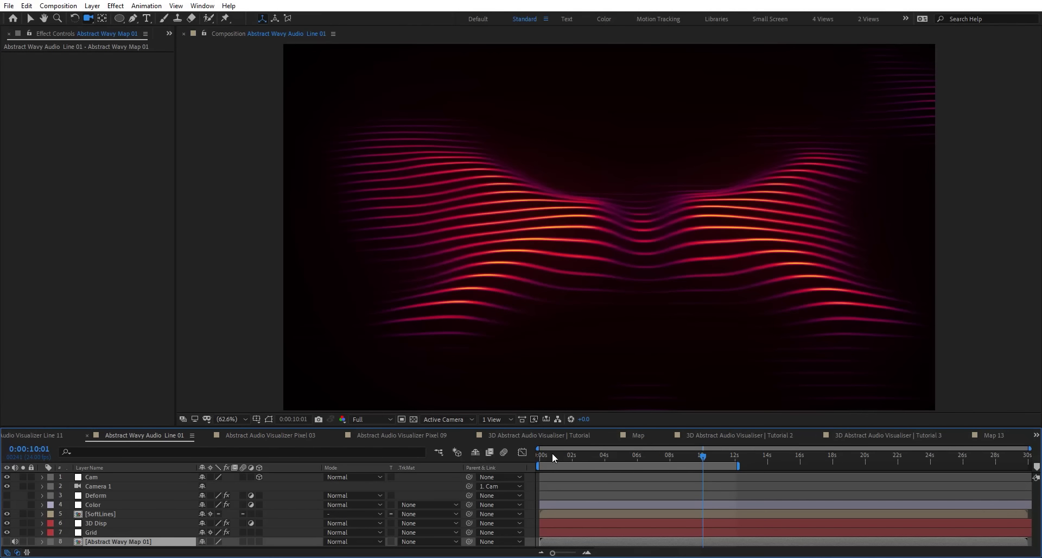
left_click_drag(552, 453, 536, 452)
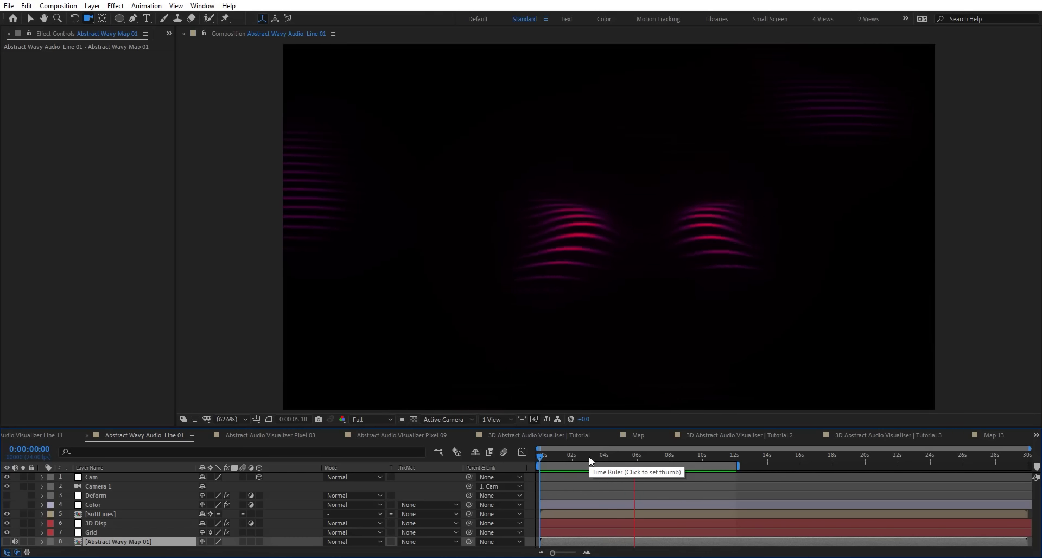
left_click(128, 543)
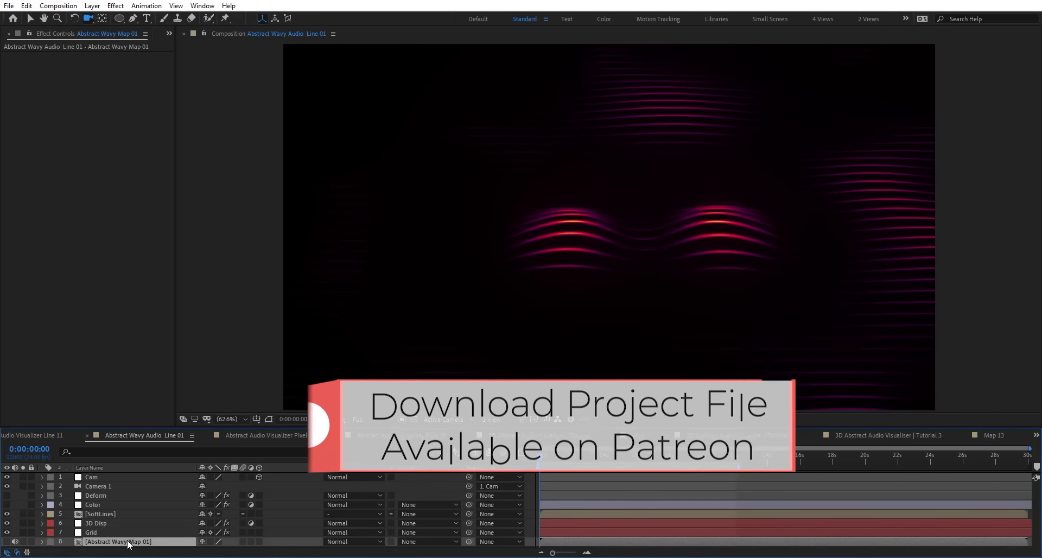
double_click(128, 543)
Unsolo Black Solid 9, go to 0:00:04:14, and turn off Use Polar Path in Black Solid 13's Audio Spectrum
left_click(112, 475)
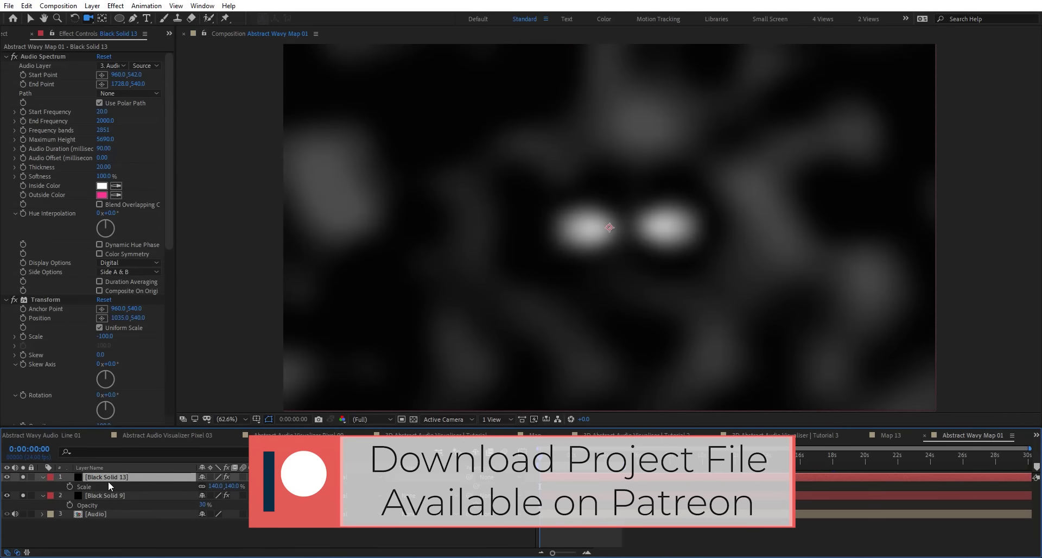
left_click(23, 495)
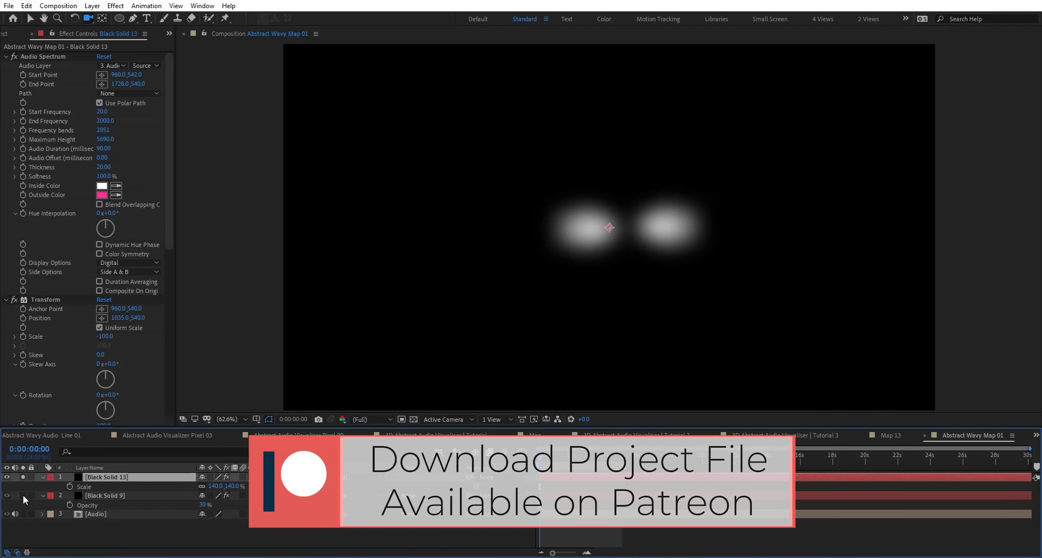
left_click(601, 459)
left_click(613, 458)
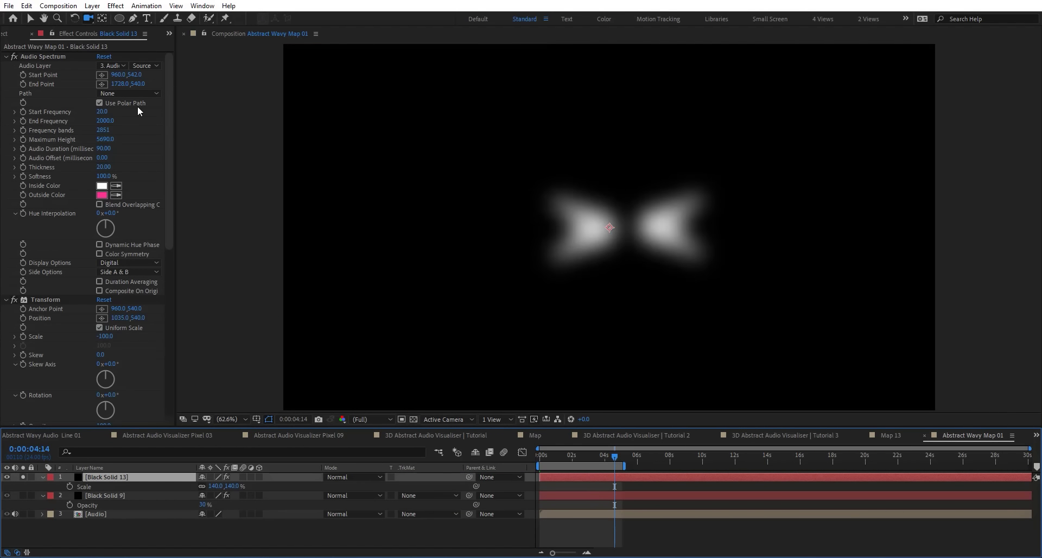
left_click(102, 102)
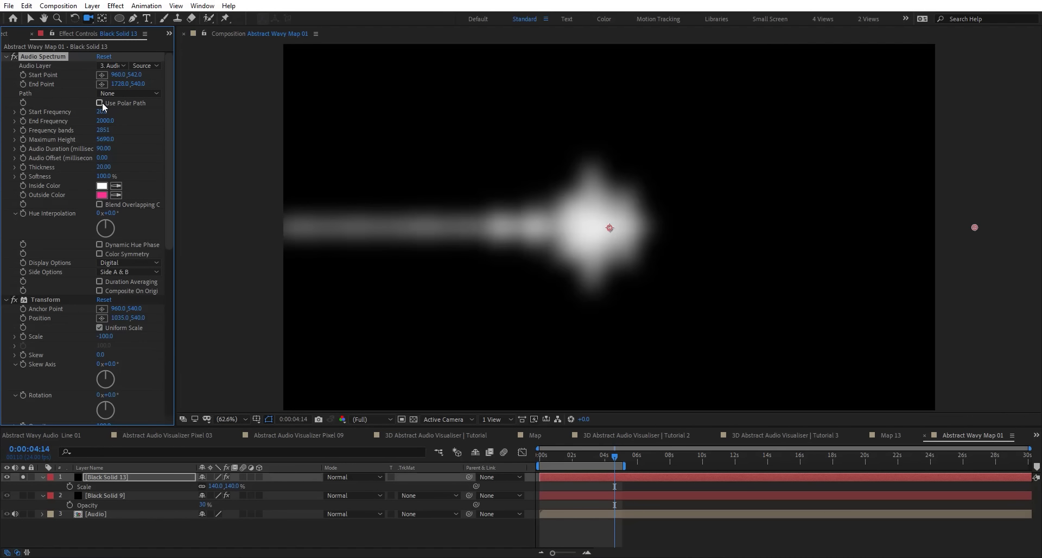
Toggle Use Polar Path in Black Solid 13's first Audio Spectrum effect, leaving it enabled
left_click(102, 102)
left_click(102, 102)
left_click(102, 102)
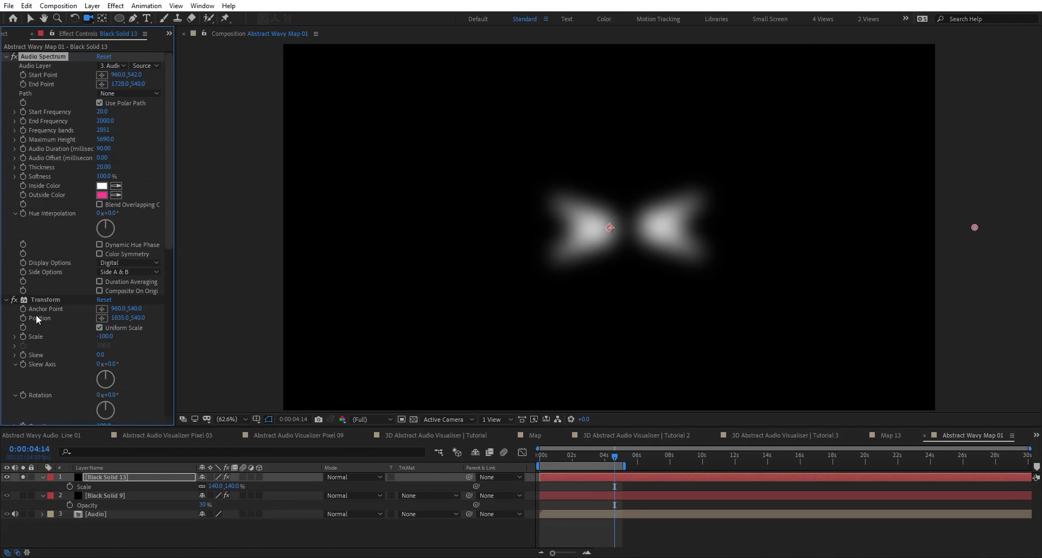
Try shifting Black Solid 13's mirrored spectrum to a Transform effect X position of 1255, and undo the change
scroll(44, 297, "down", 5)
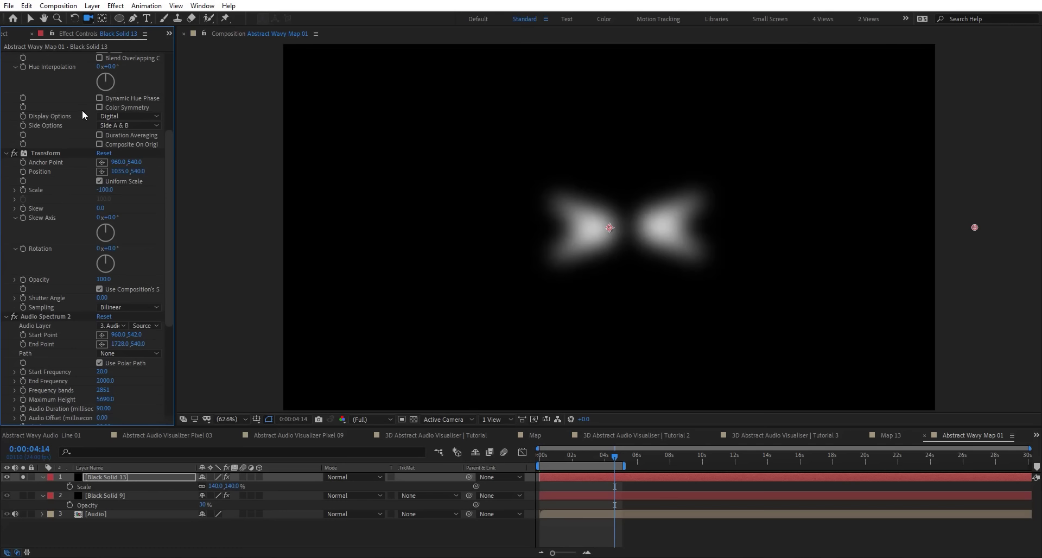
left_click(53, 157)
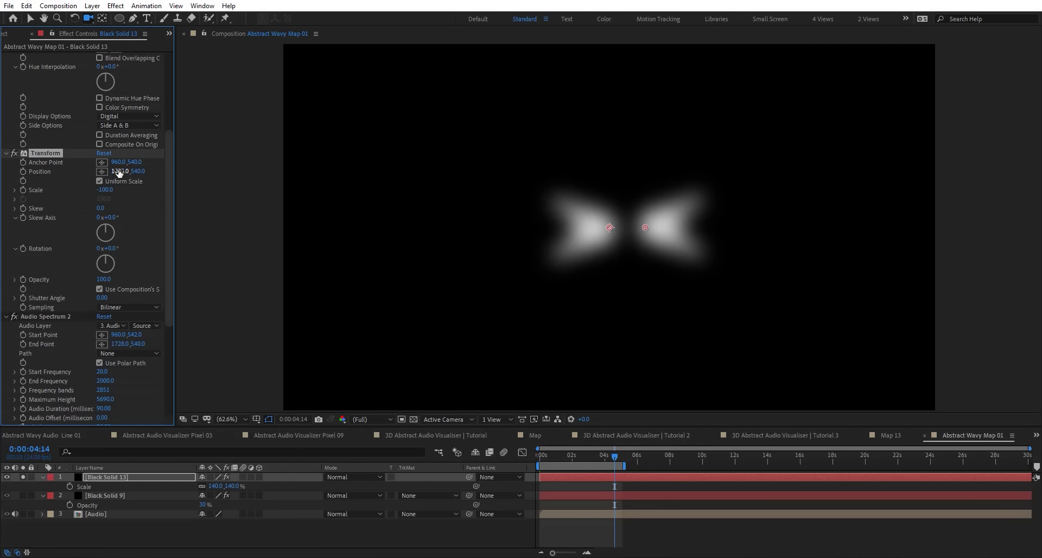
left_click_drag(240, 178, 240, 179)
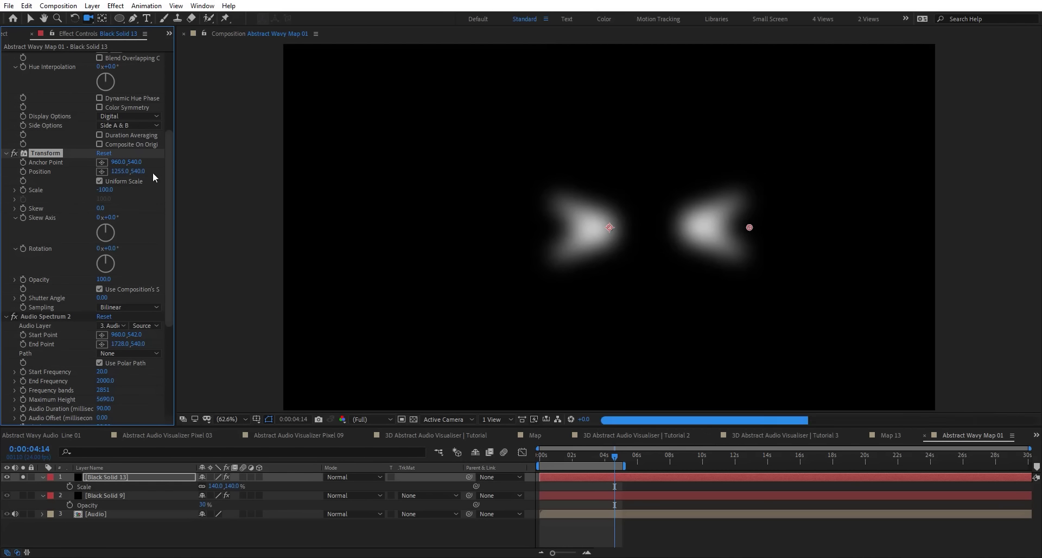
key("ctrl+z")
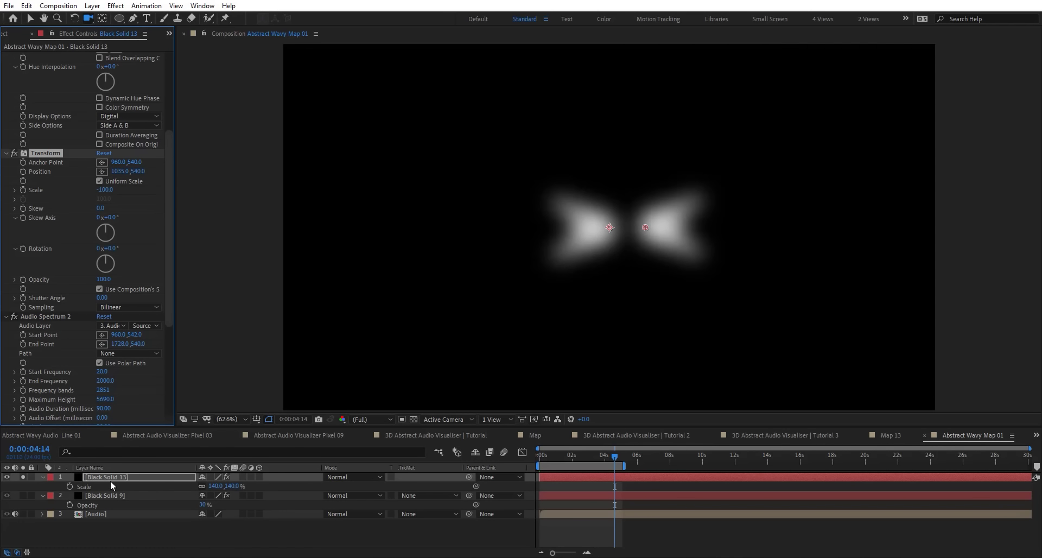
Duplicate the Black Solid 13 layer and set the copy's rotation to 90°
left_click(112, 486)
key("ctrl+d")
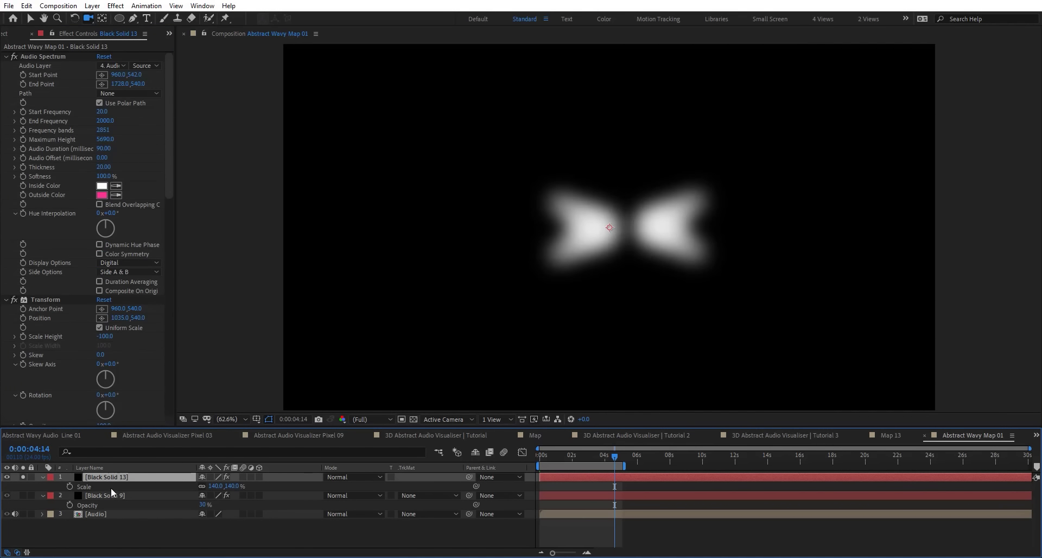
key("r")
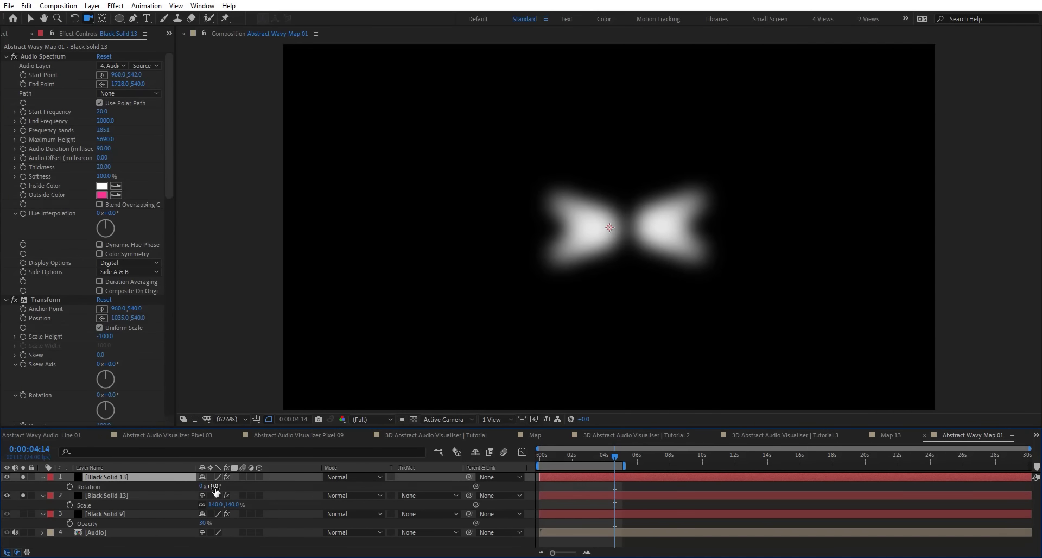
left_click(215, 487)
type("90")
key("Return")
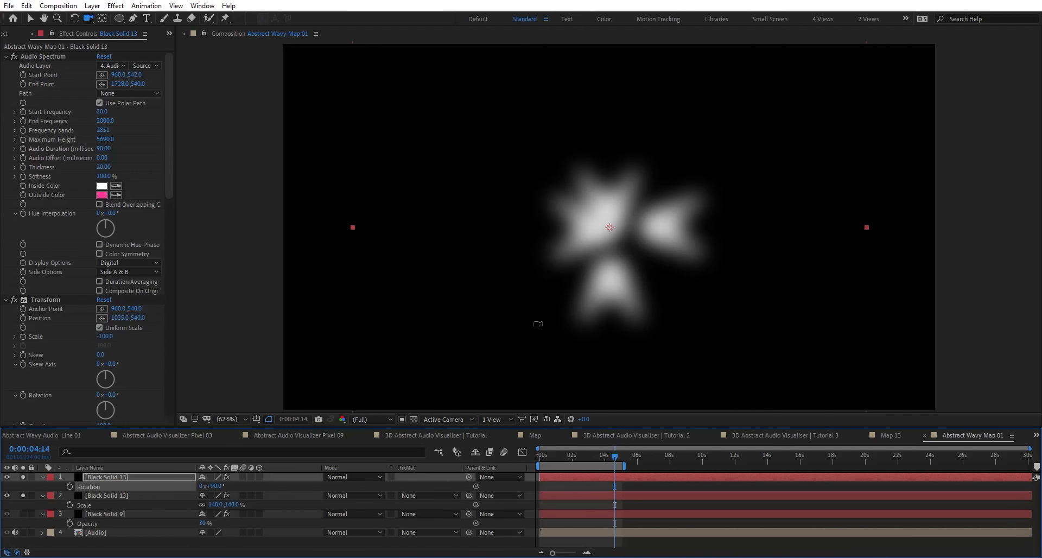
Go to 0:00:02:11 and reposition the rotated Black Solid 13 copy to 1000, 490 to centre the cross pattern
left_click_drag(610, 456, 579, 461)
key("p")
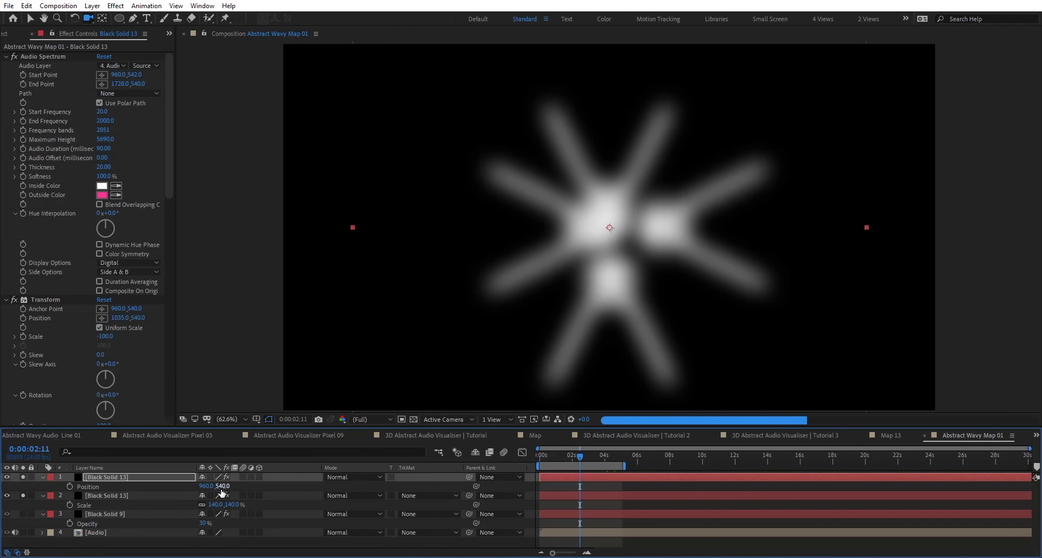
mouse_move(222, 487)
left_mouse_down()
mouse_move(195, 486)
mouse_move(224, 486)
left_mouse_up()
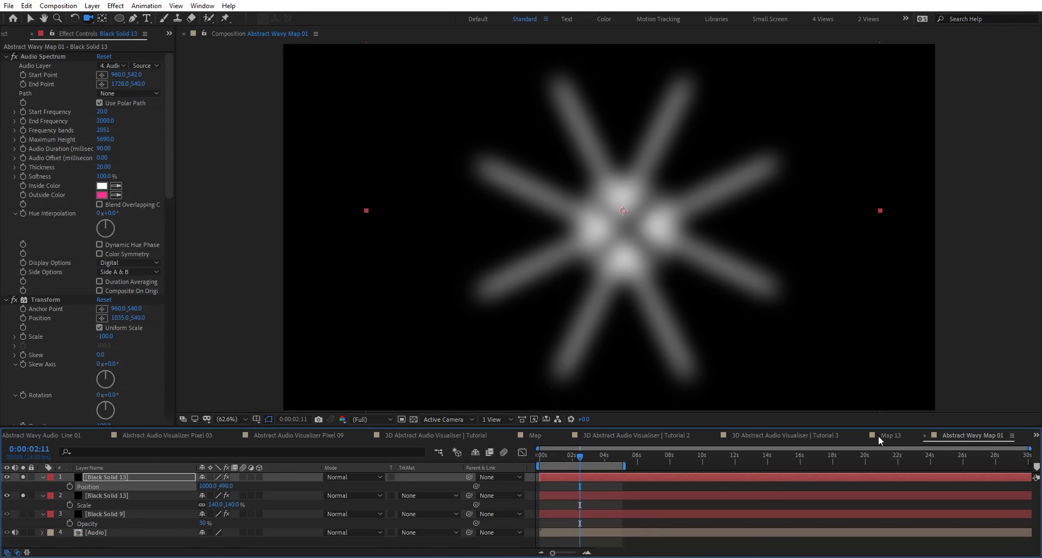
Open the Abstract Wavy Audio Line 01 composition and preview the updated map's result at 0:00:07:21
key("Tab")
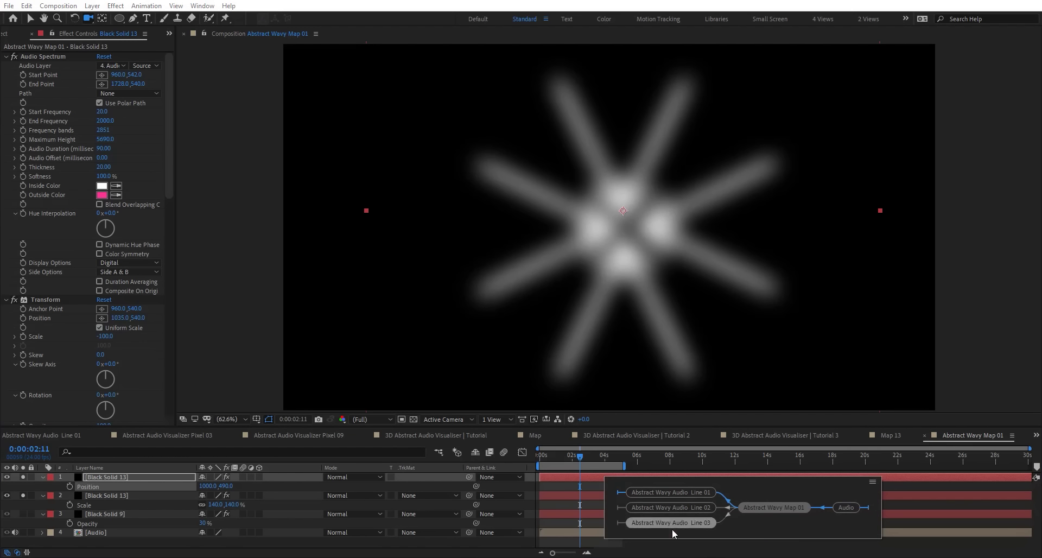
key("Tab")
left_click(678, 492)
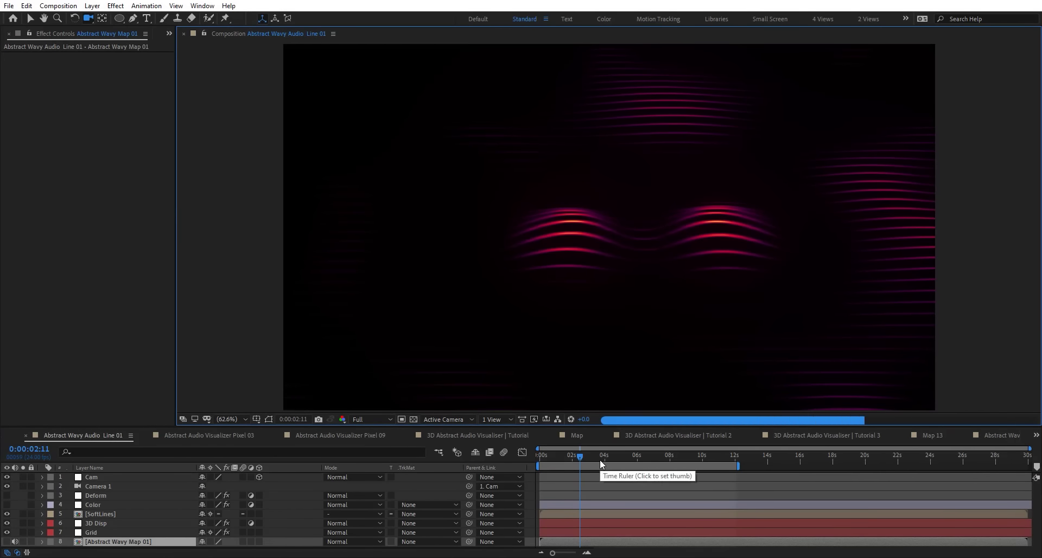
left_click(667, 456)
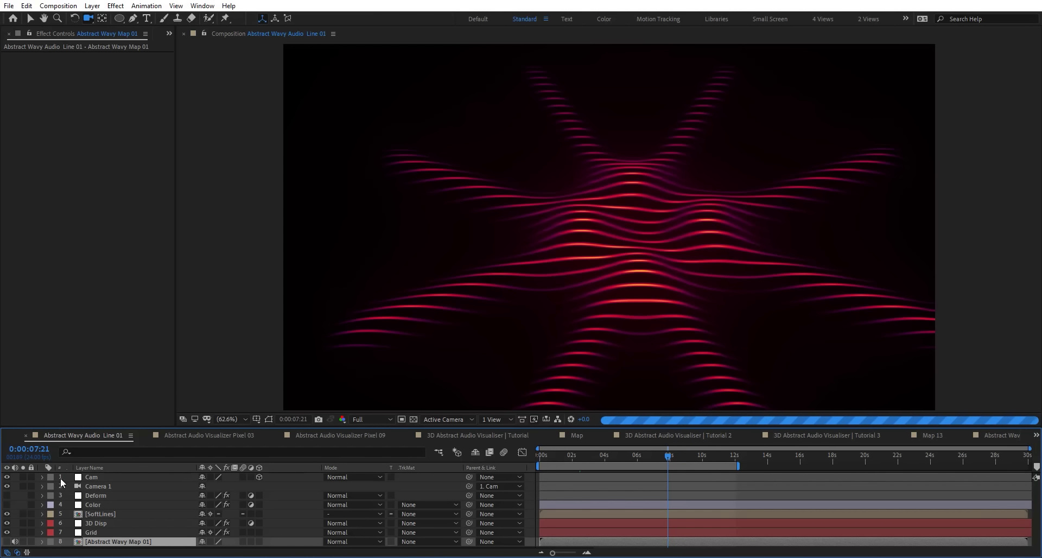
Hide the SoftLines layer to examine the displaced lines without their colour treatment
left_click(108, 514)
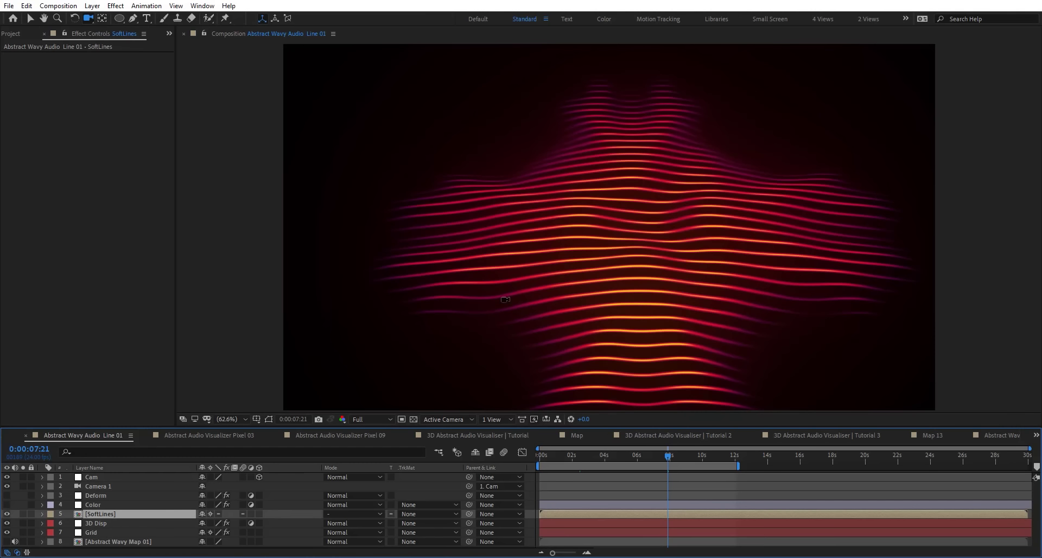
left_click(7, 514)
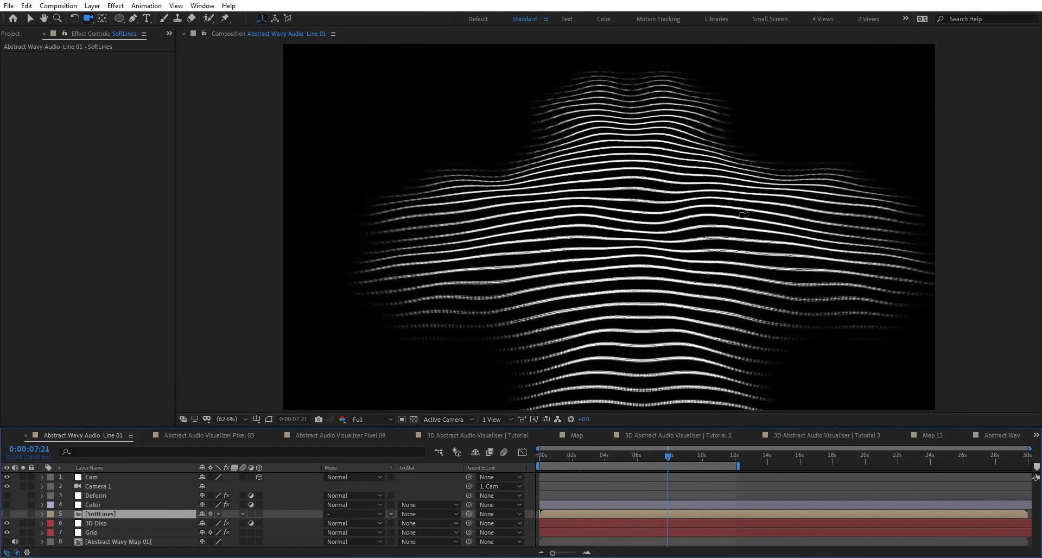
key("comma")
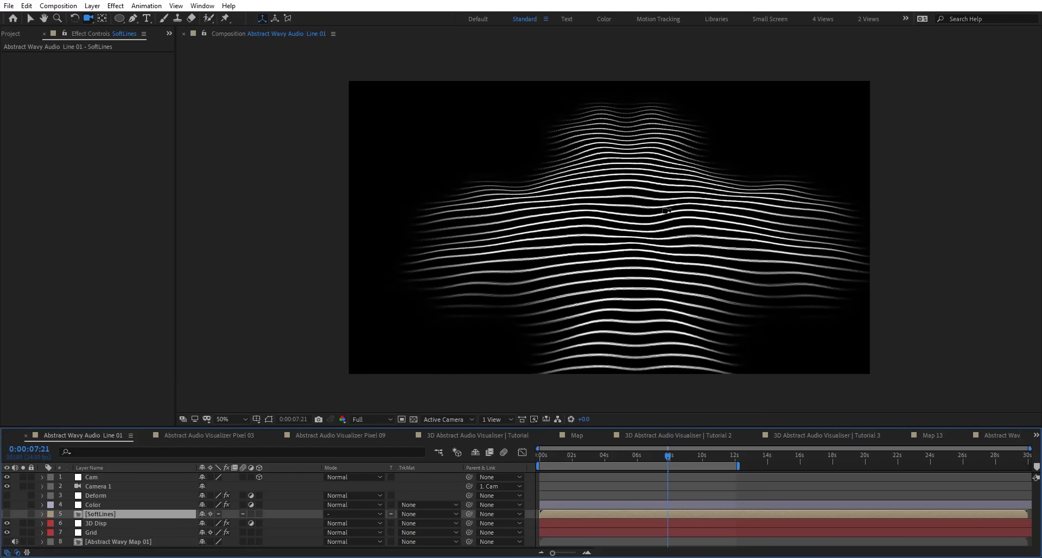
Open the SoftLines composition and examine the effects on its Glow, Color and two PixelFix layers
left_click(112, 519)
left_click(112, 514)
double_click(112, 513)
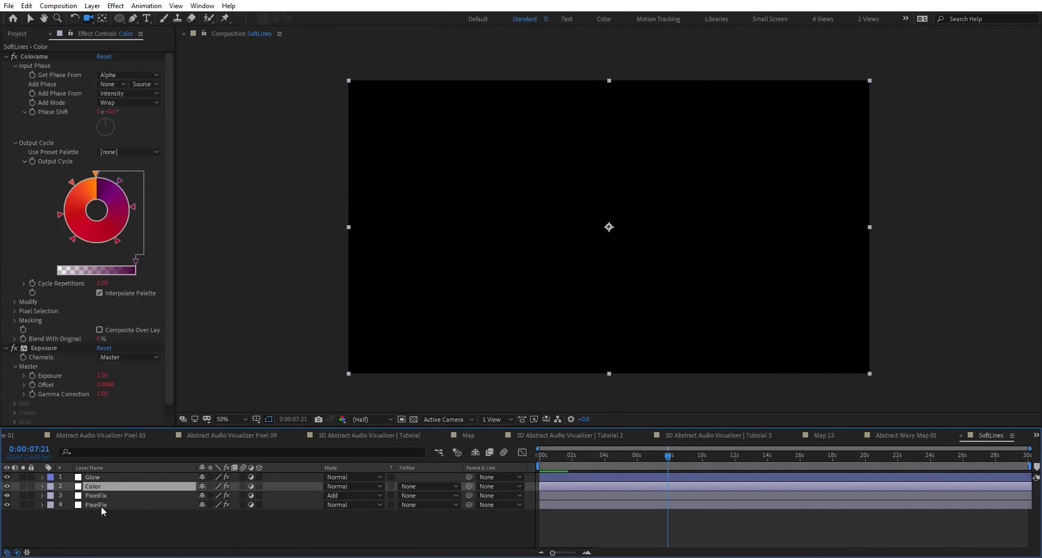
left_click(101, 500)
left_click(102, 496)
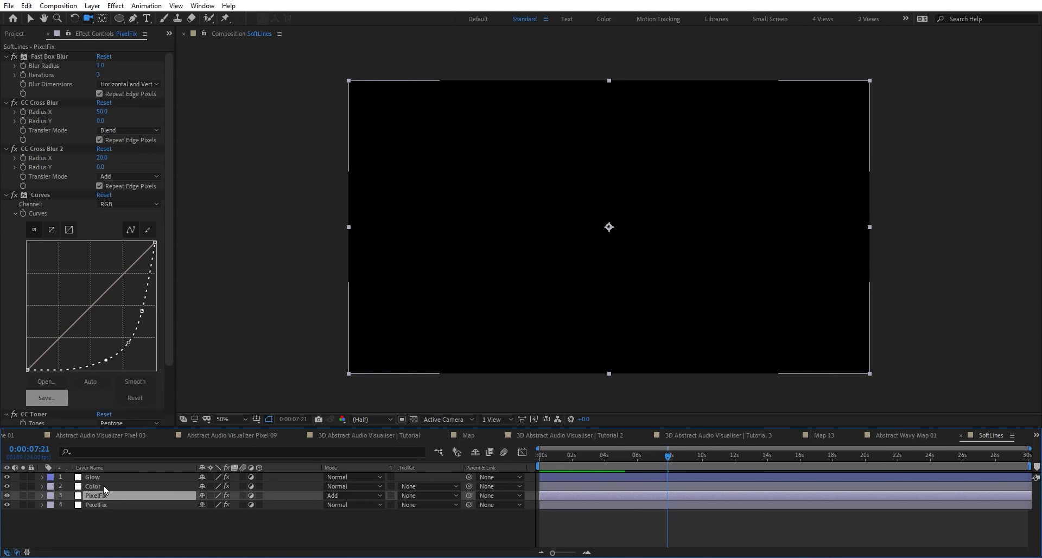
left_click(103, 484)
left_click(104, 476)
left_click(103, 486)
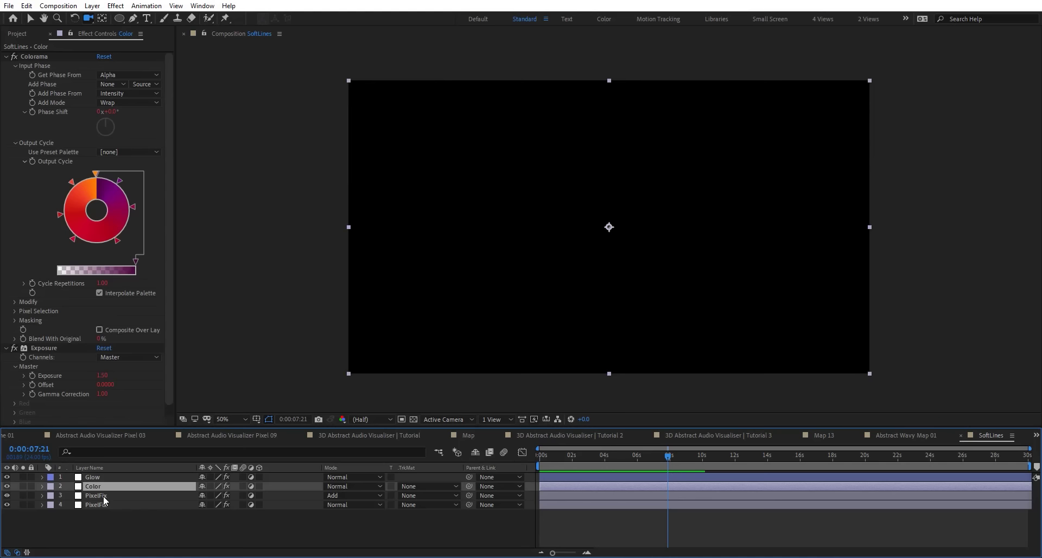
left_click(103, 496)
left_click(105, 505)
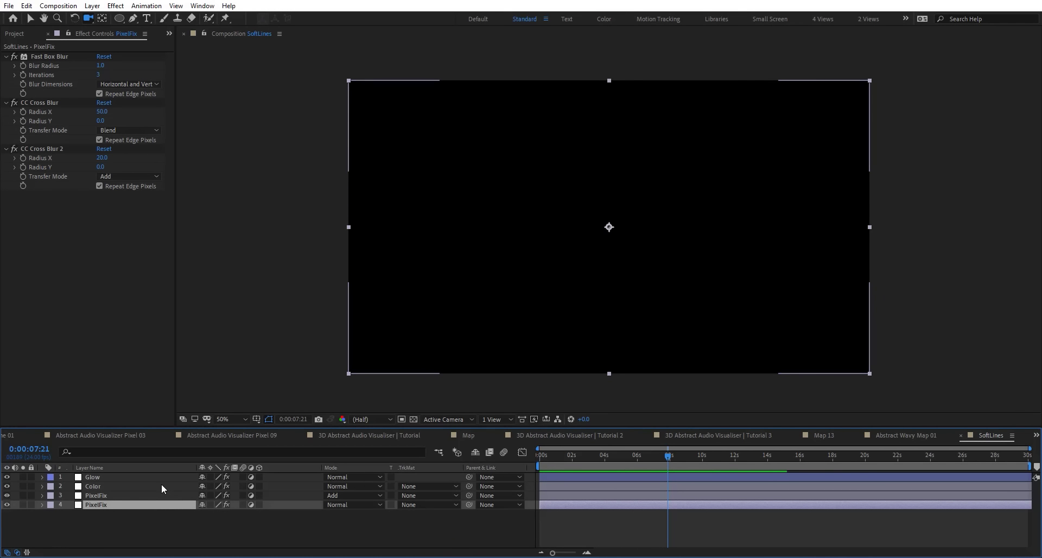
left_click(126, 496)
left_click(120, 485)
left_click(121, 478)
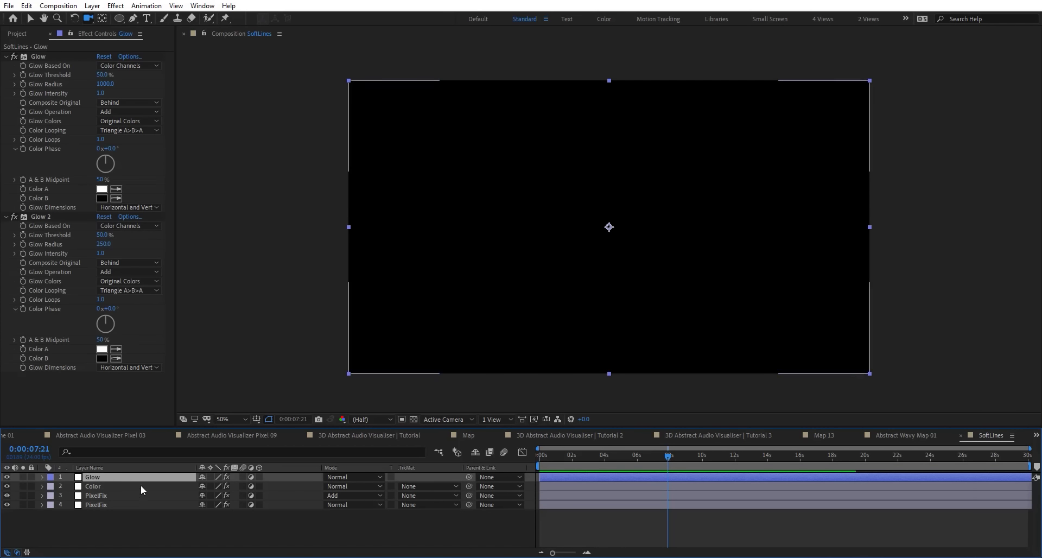
Unsolo the rotated Black Solid 13 copy in Abstract Wavy Map 01, and show SoftLines again in Abstract Wavy Audio Line 01
left_click(962, 436)
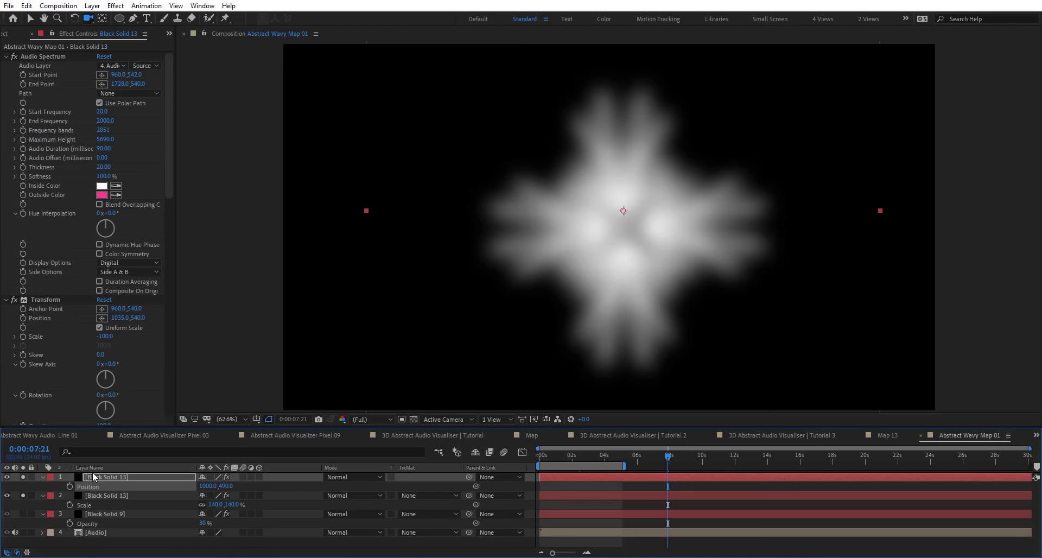
left_click(23, 477)
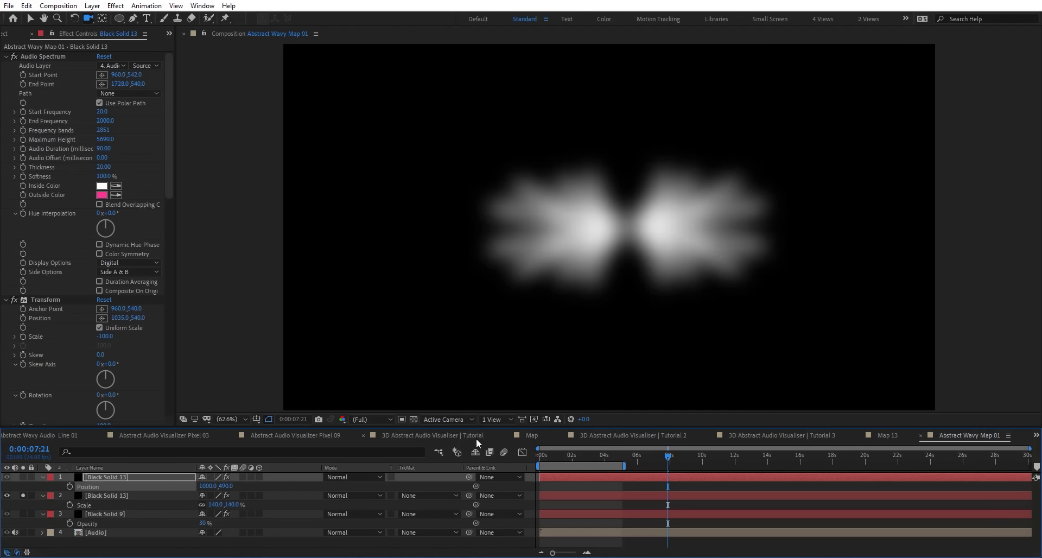
left_click(164, 435)
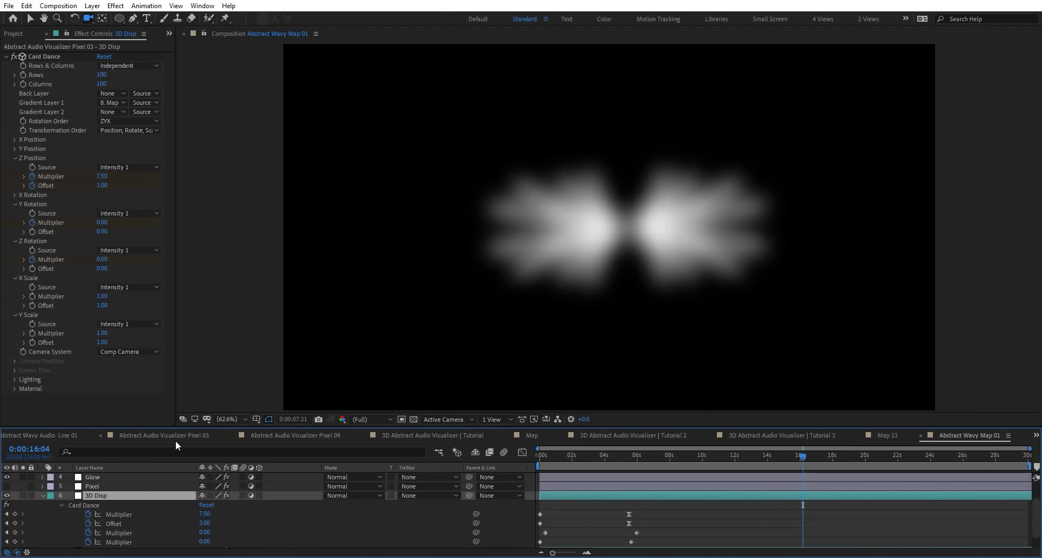
left_click(52, 438)
left_click(6, 514)
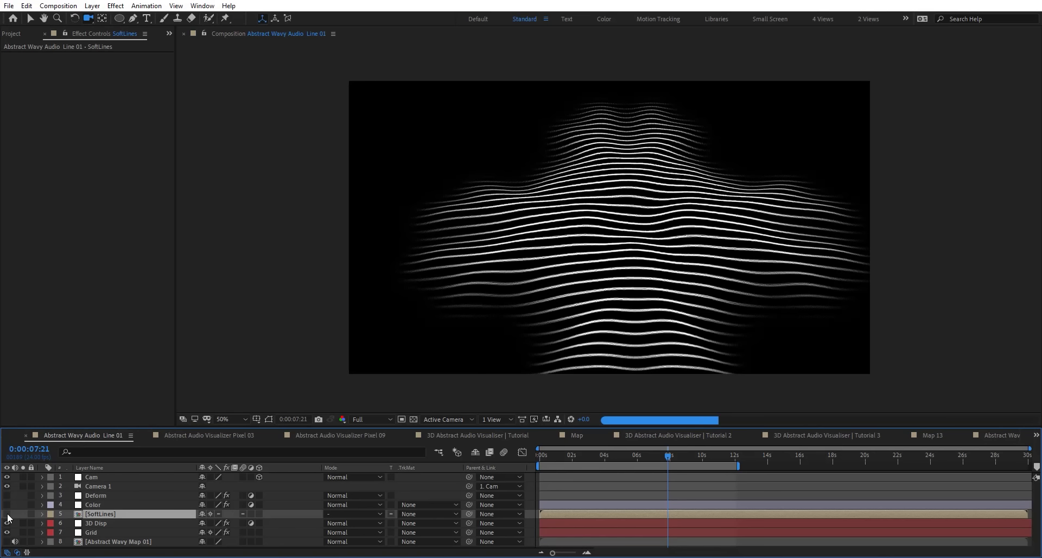
Try Map 11 and Map 12 as replacements for the Abstract Wavy Map 01 layer, and settle on Map 13
left_click(16, 33)
left_click(133, 542)
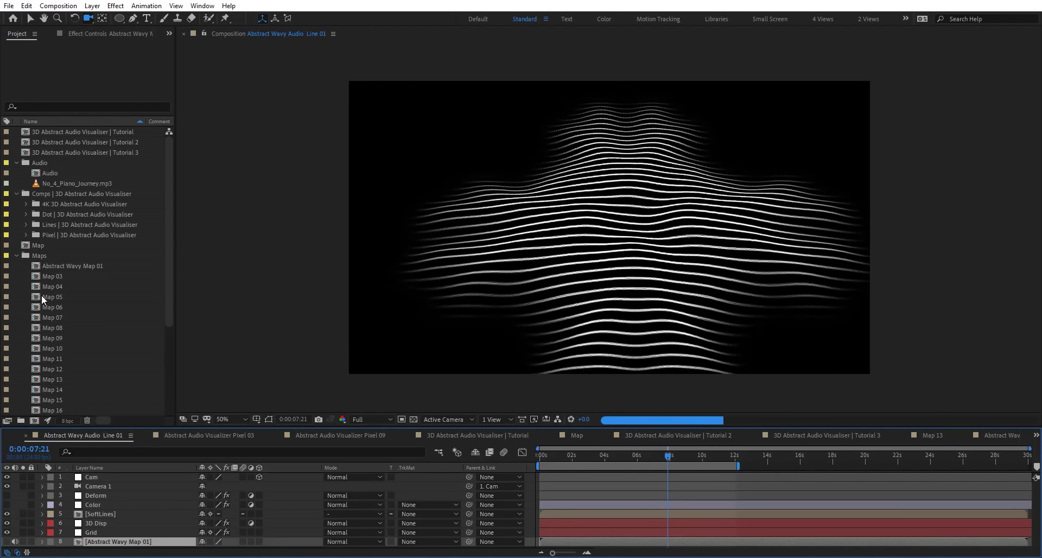
scroll(49, 299, "down", 5)
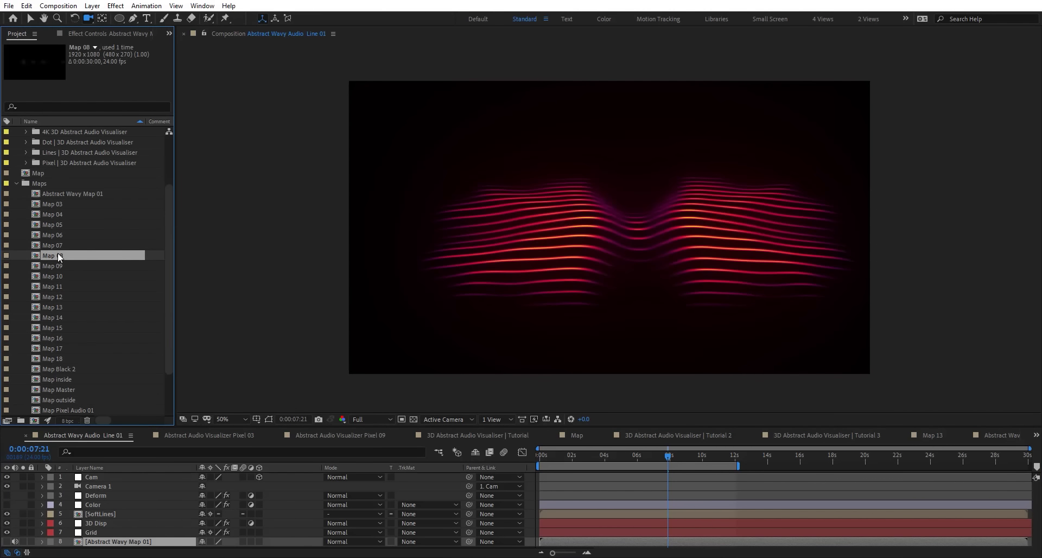
left_click(55, 338)
left_click(62, 288)
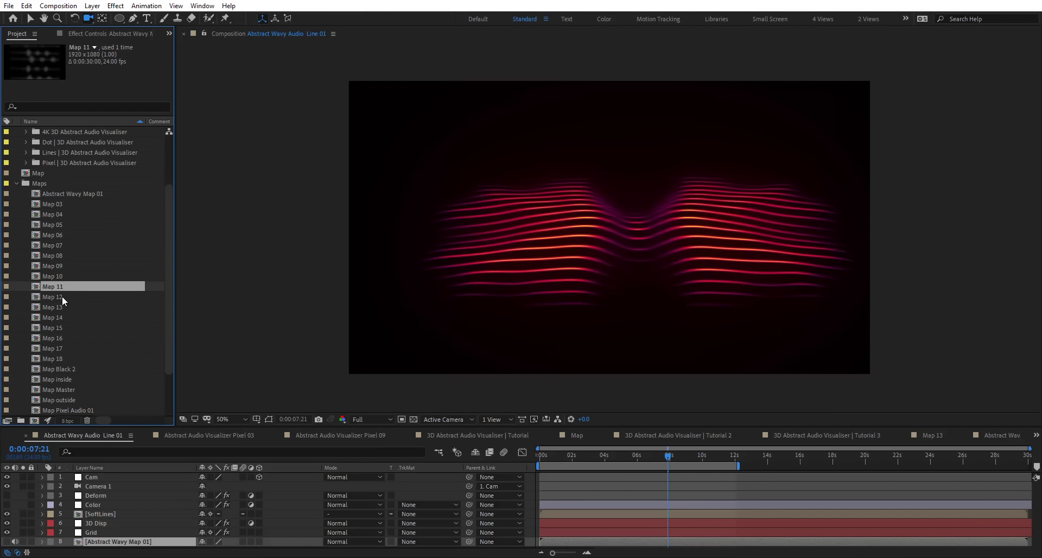
left_click_drag(63, 291, 131, 541)
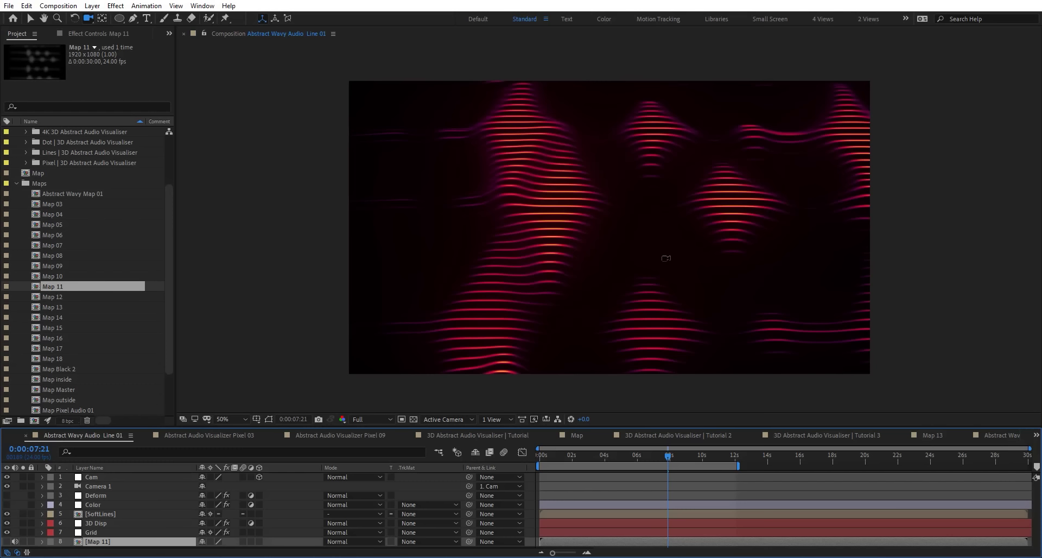
left_click_drag(71, 298, 113, 540)
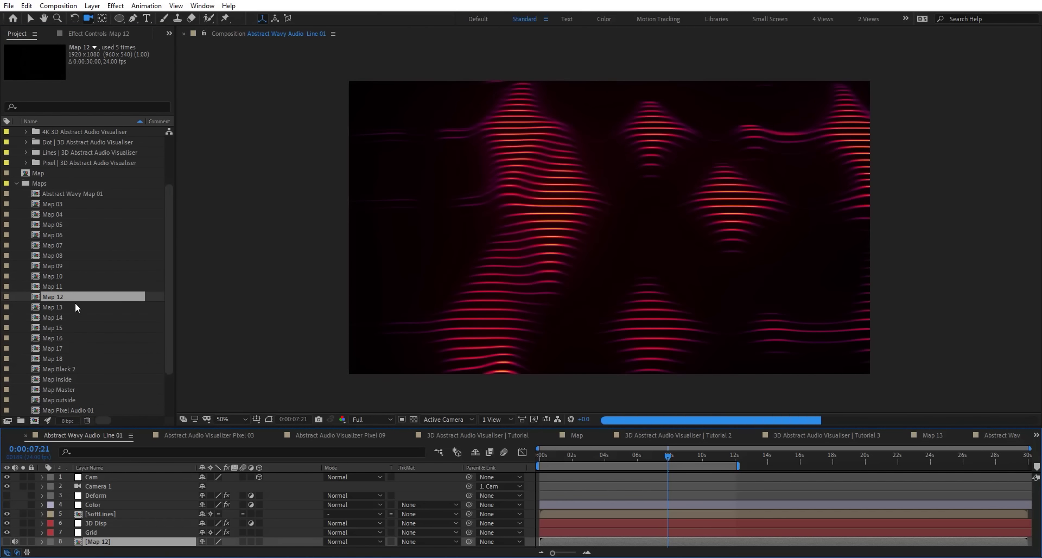
left_click_drag(73, 308, 117, 541)
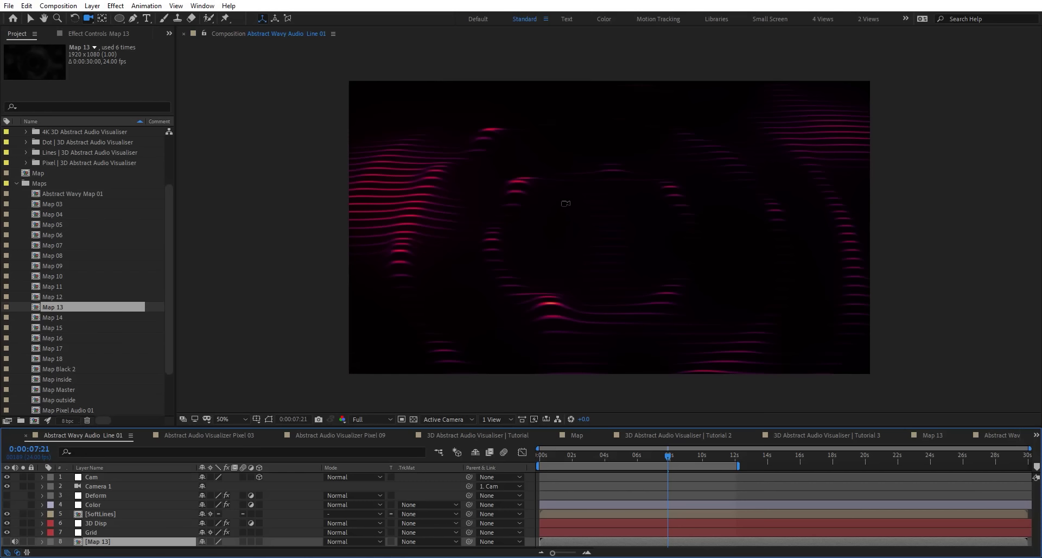
Change the Color layer's Colorama preset palette to Sunset
left_click(107, 504)
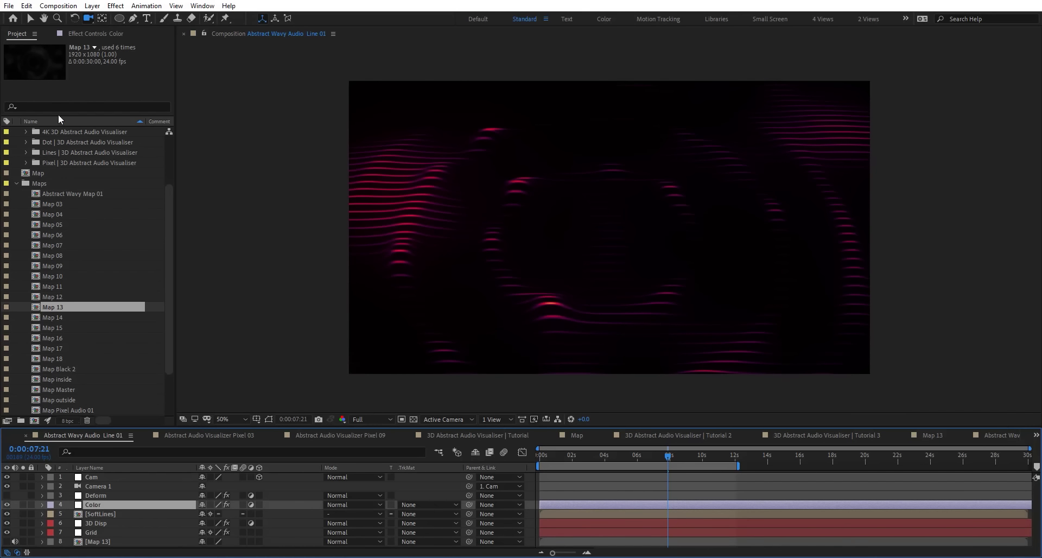
left_click(112, 33)
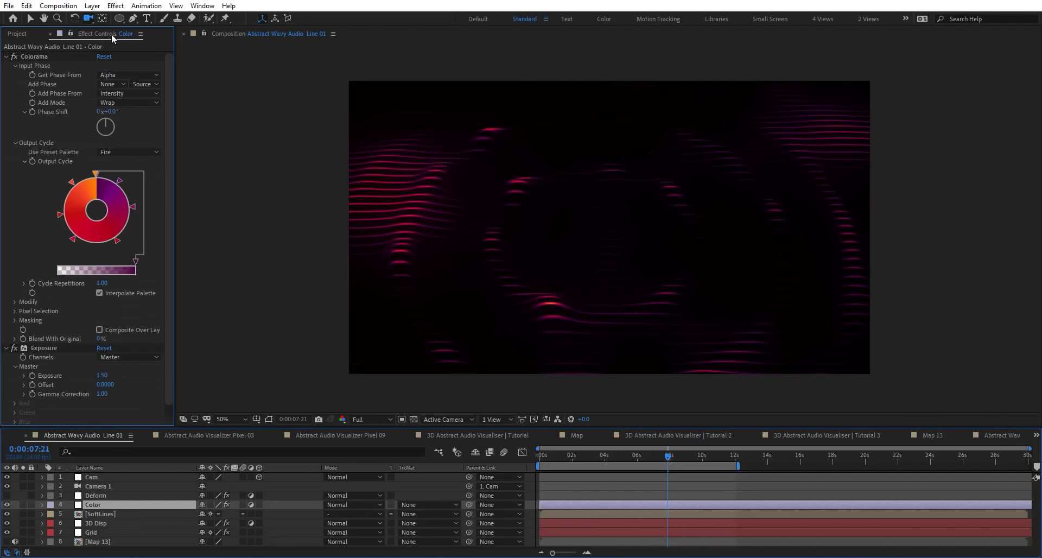
left_click(136, 151)
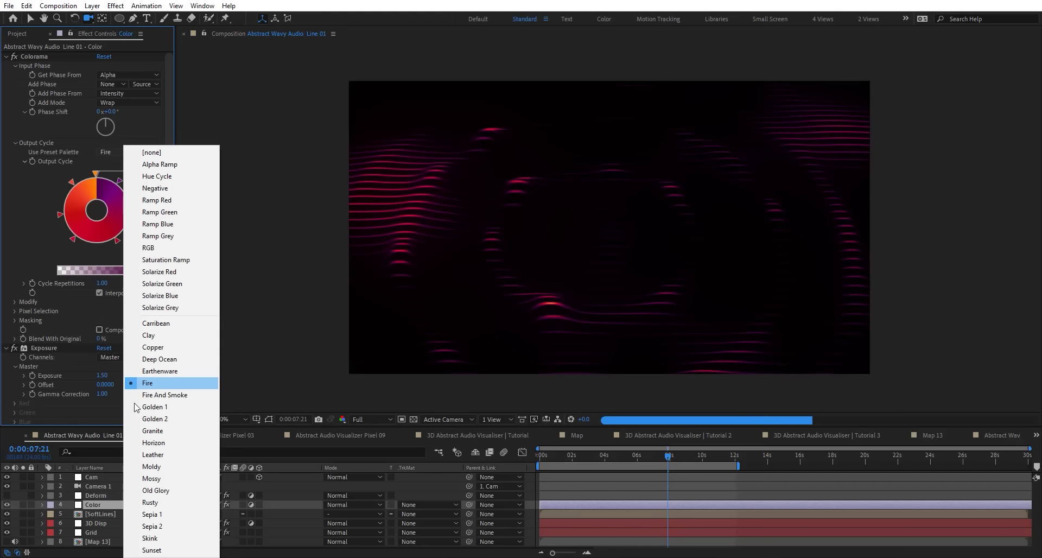
left_click(145, 551)
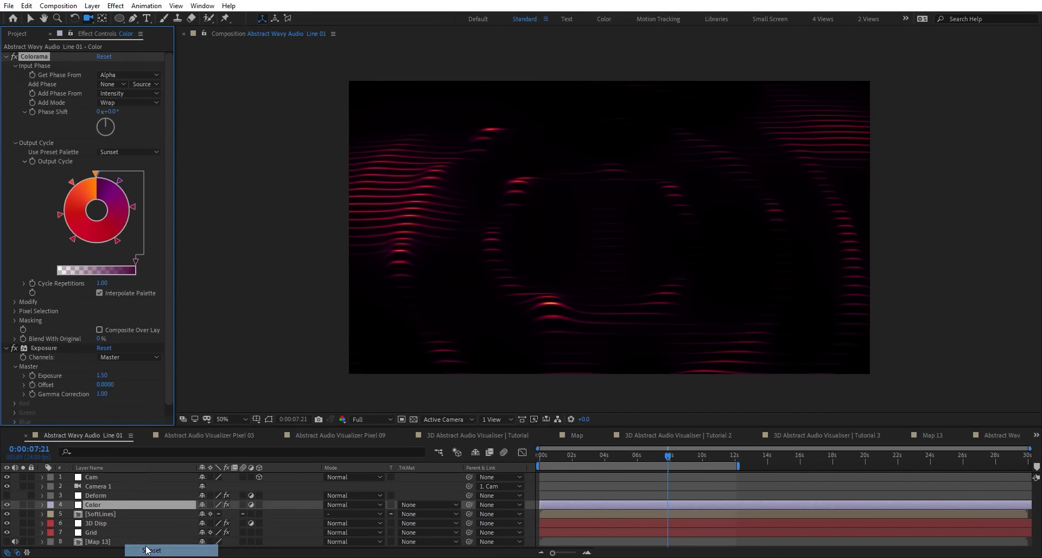
Change the Color layer's Colorama preset palette to Fire
left_click(136, 150)
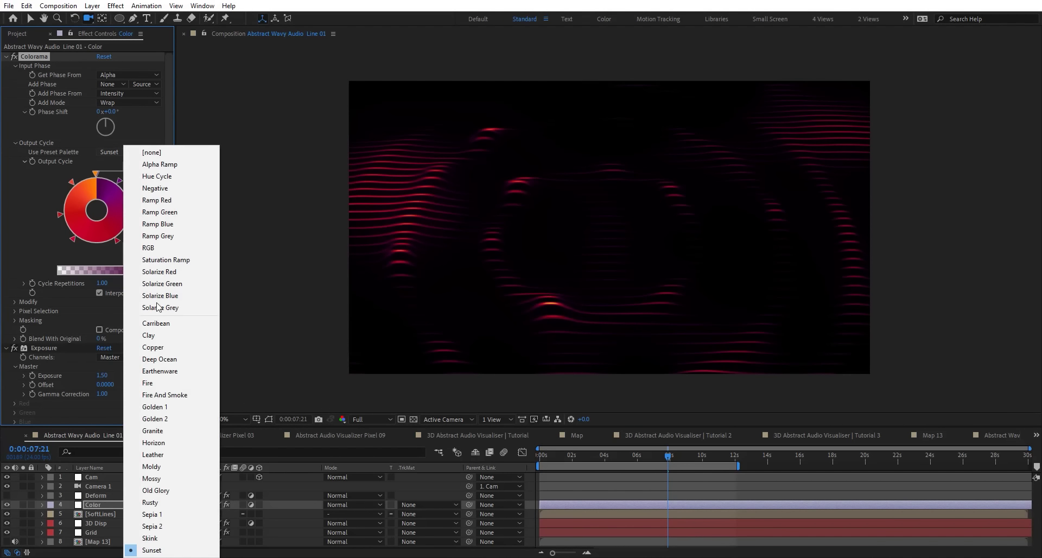
left_click(169, 388)
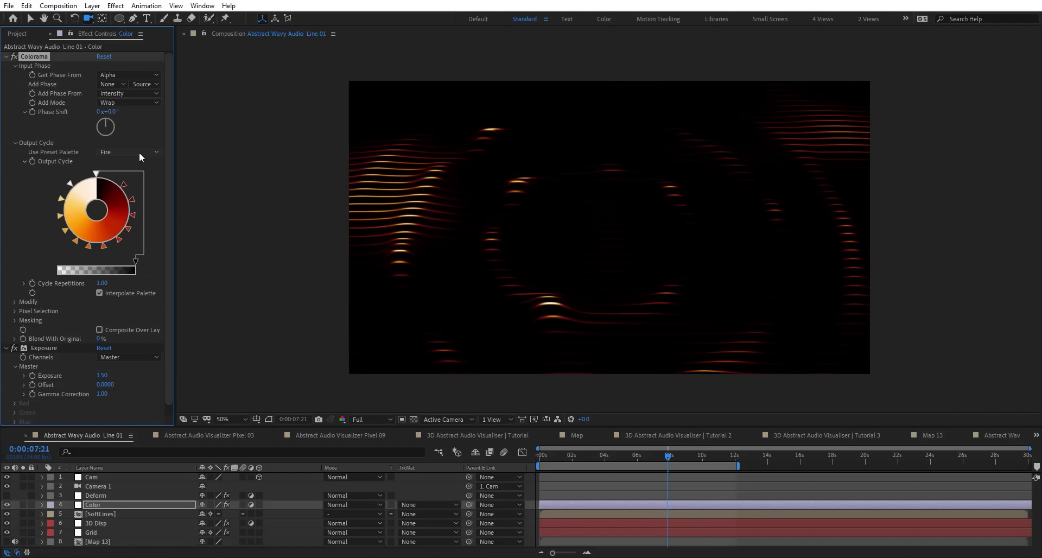
Look through the map compositions in the project's Maps folder, from the numbered maps to the Map Pixel Audio ones
left_click(19, 33)
left_click(56, 358)
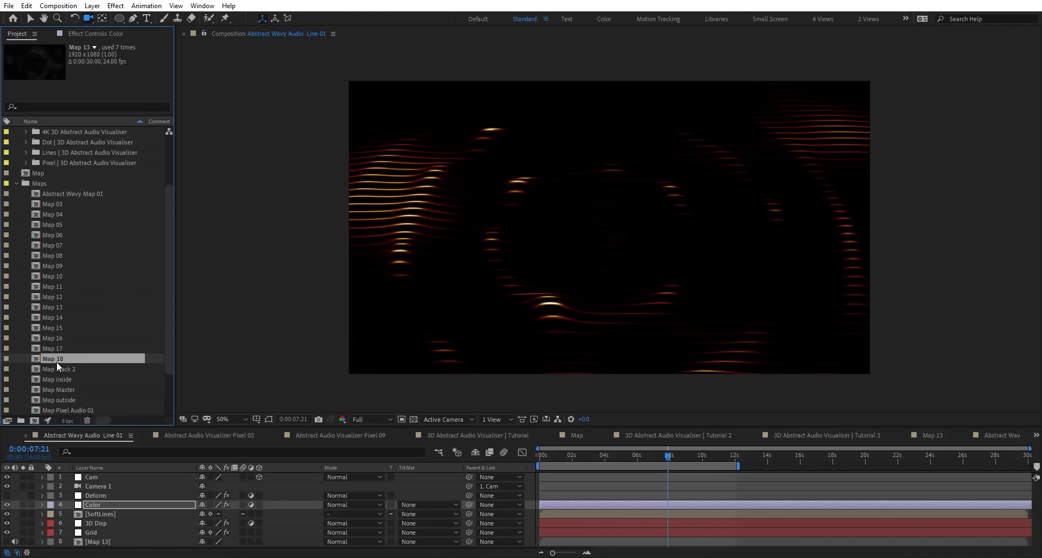
left_click(64, 348)
left_click(67, 327)
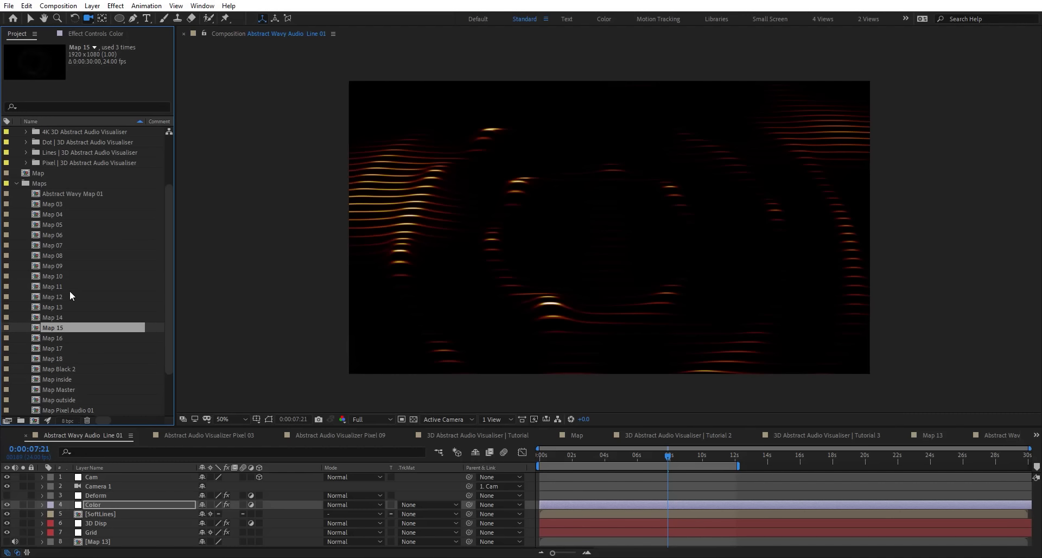
left_click(69, 290)
left_click(72, 274)
left_click(73, 245)
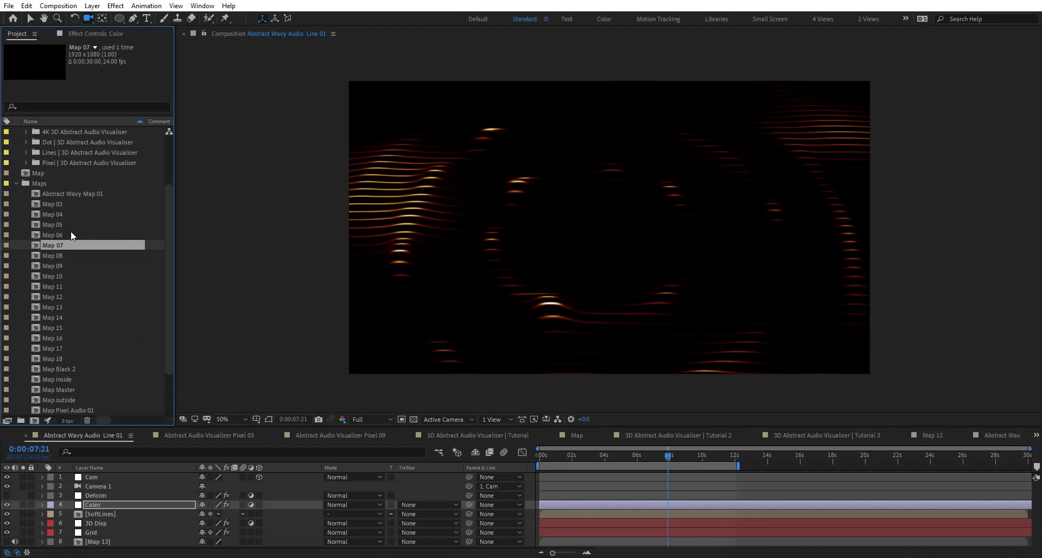
left_click(70, 235)
left_click(68, 328)
left_click(81, 379)
scroll(93, 304, "down", 3)
left_click(77, 348)
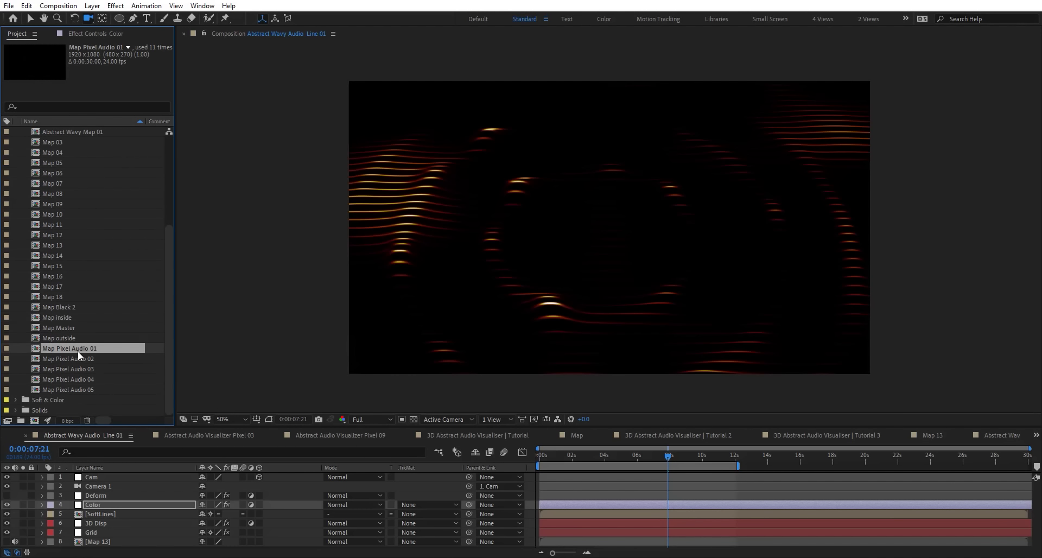
Replace the Map 13 layer in Abstract Wavy Audio Line 01 with Map Pixel Audio 02
left_click(82, 358)
left_click(102, 541)
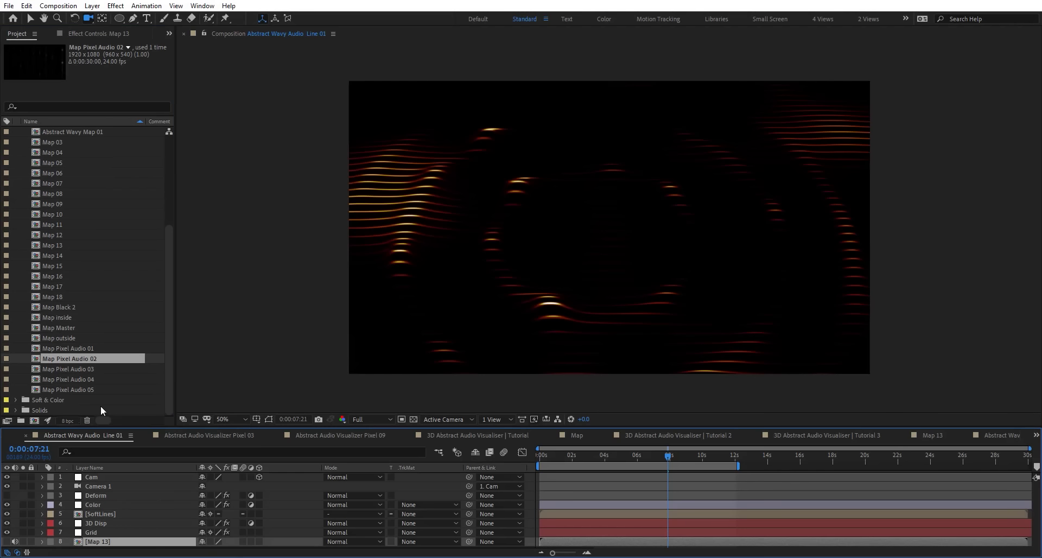
left_click_drag(100, 360, 123, 543)
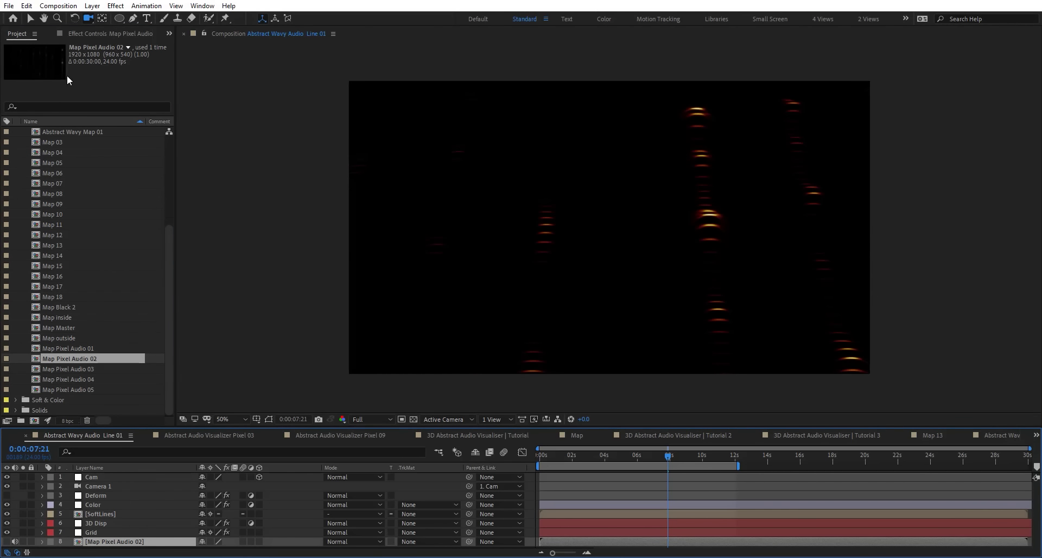
Open Abstract Audio Visualizer Pixel 02, 03 and 04 from the Pixel folder, and preview Pixel 02 and 04 at earlier frames
scroll(125, 253, "up", 5)
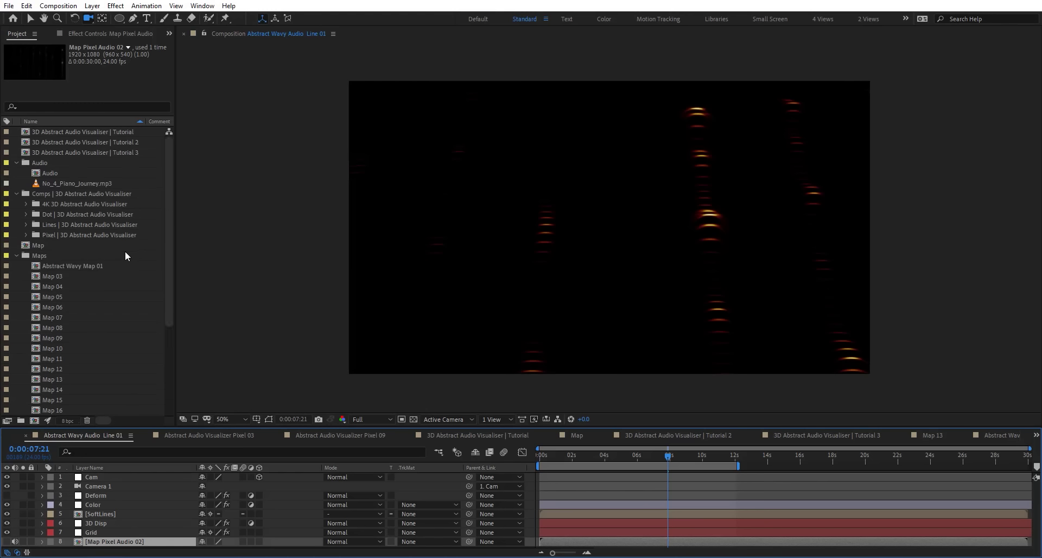
left_click(26, 235)
double_click(82, 253)
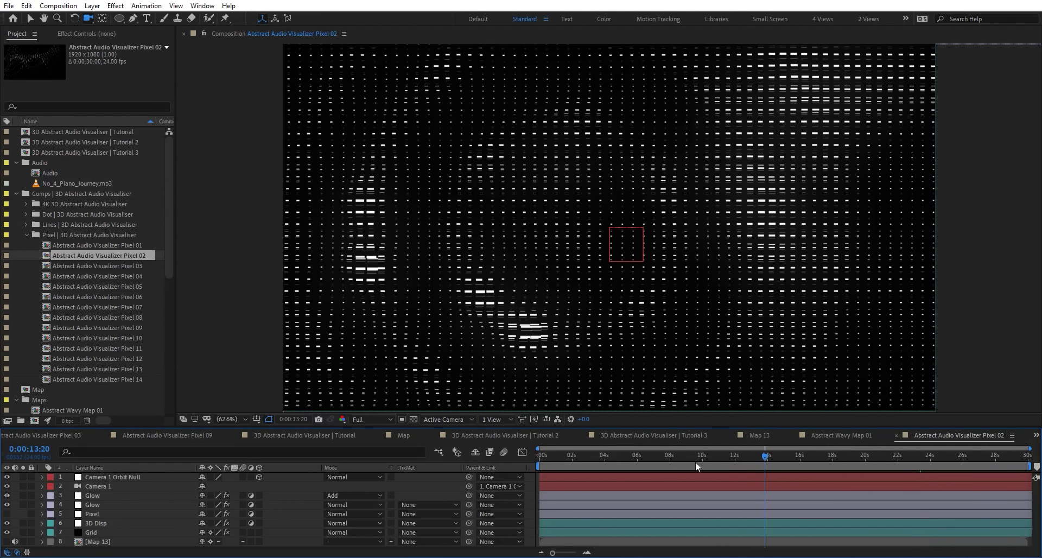
left_click(652, 456)
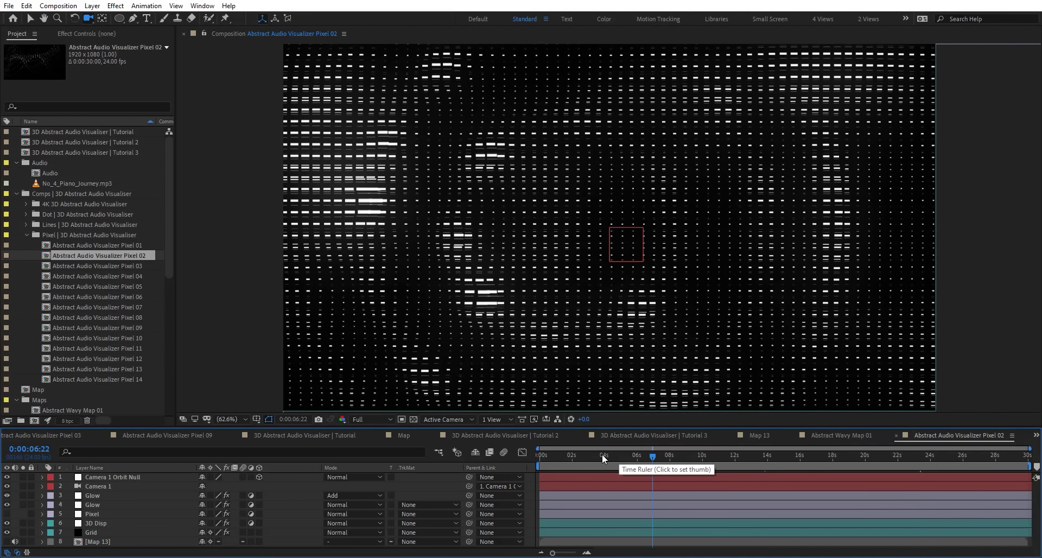
double_click(108, 266)
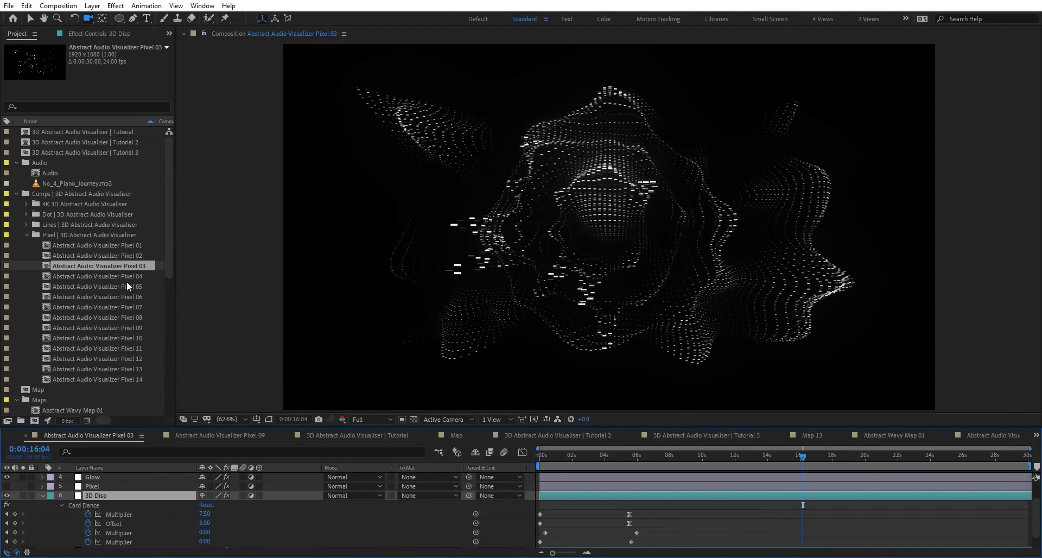
double_click(144, 277)
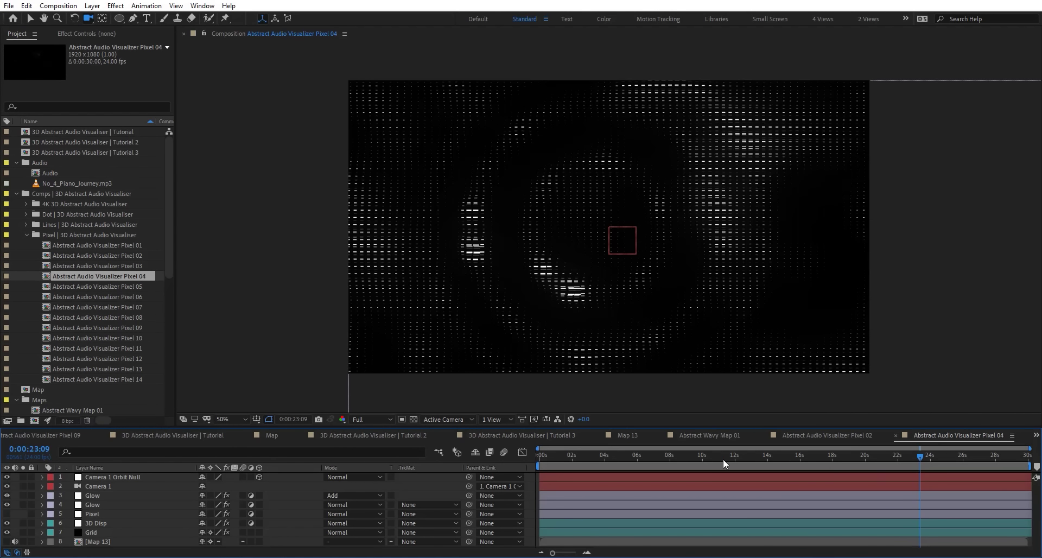
left_click(623, 456)
Open Abstract Audio Visualizer Pixel 05, 06 and 07, and scrub through the Pixel 05 and 07 animations
double_click(90, 287)
left_click_drag(597, 458, 764, 460)
left_click(103, 300)
double_click(102, 301)
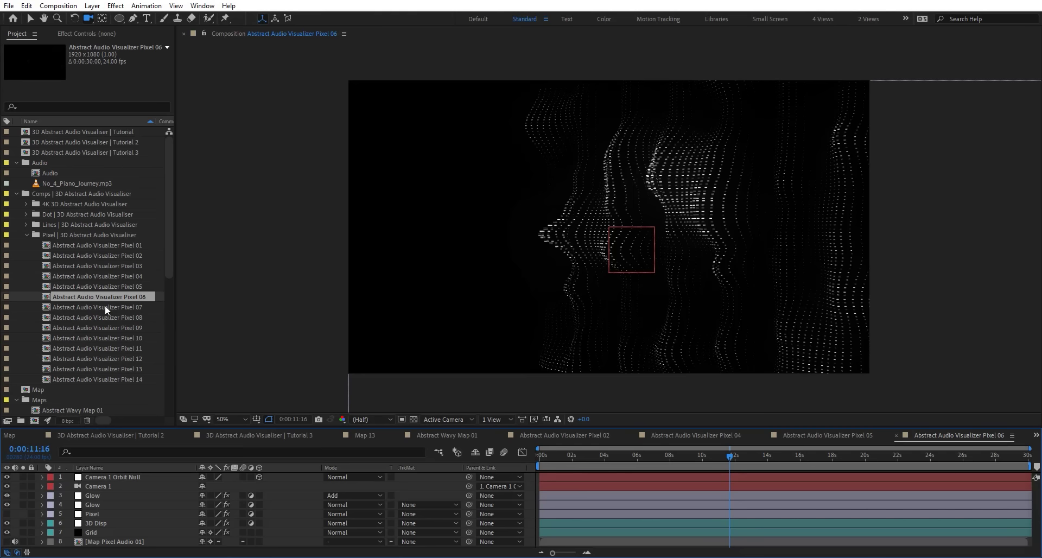
double_click(105, 305)
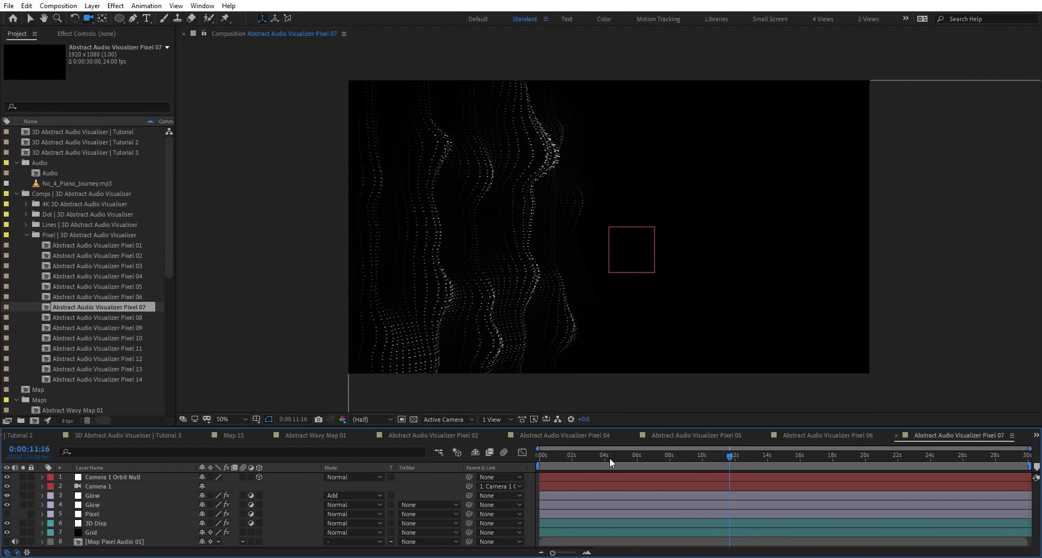
left_click_drag(610, 459, 728, 456)
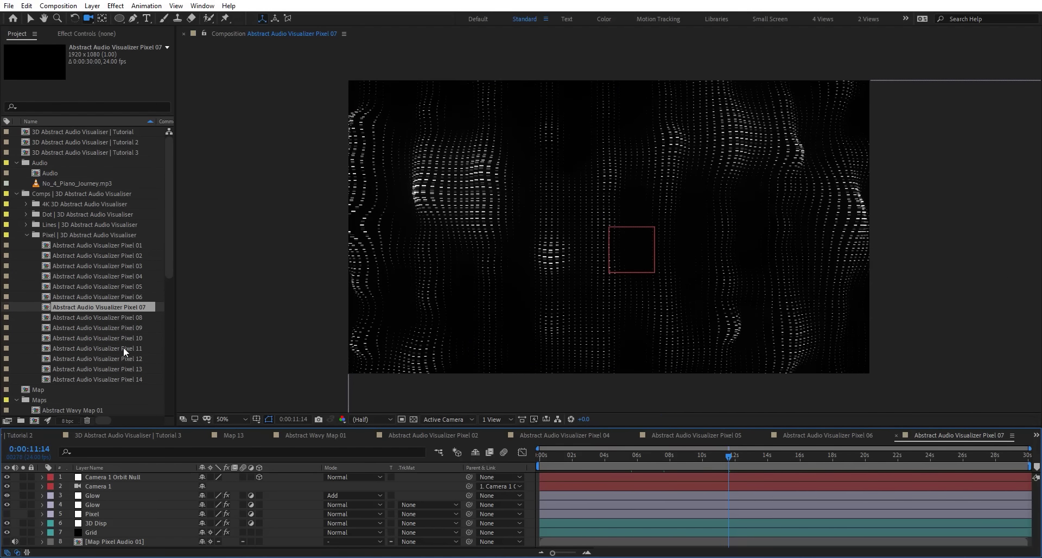
Open Abstract Audio Visualizer Pixel 08, 09 and 10 to compare their displaced pixel patterns
double_click(116, 317)
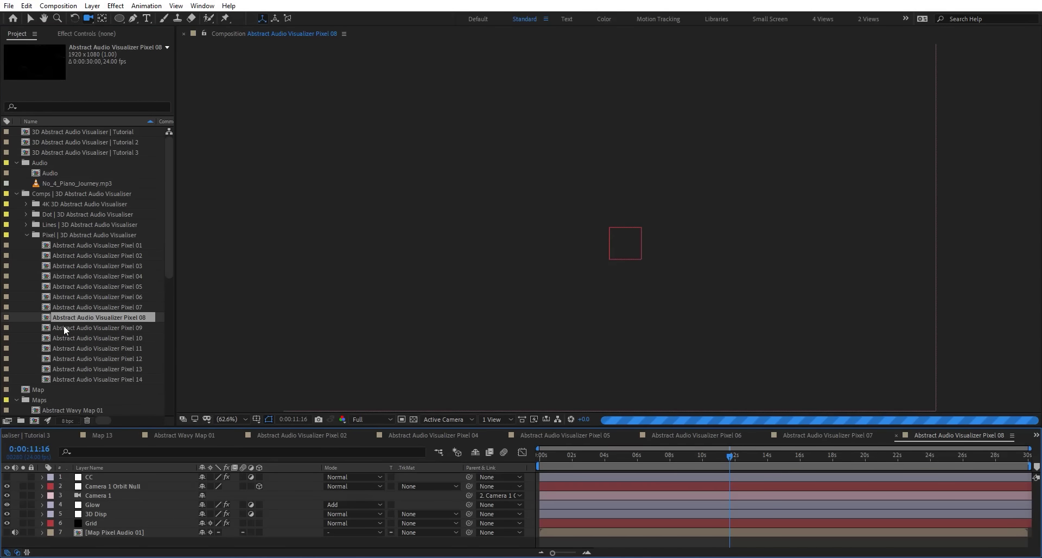
double_click(102, 330)
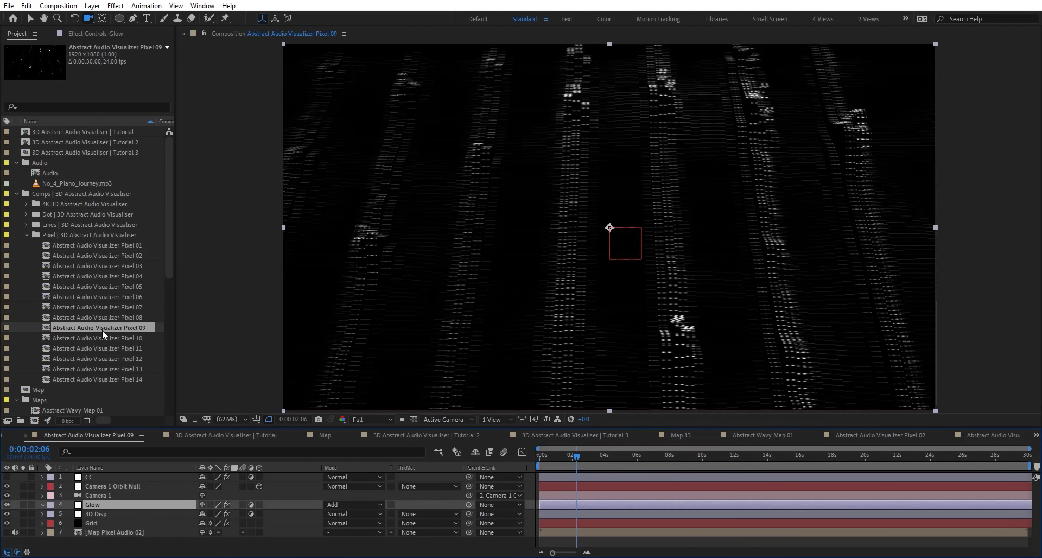
double_click(100, 340)
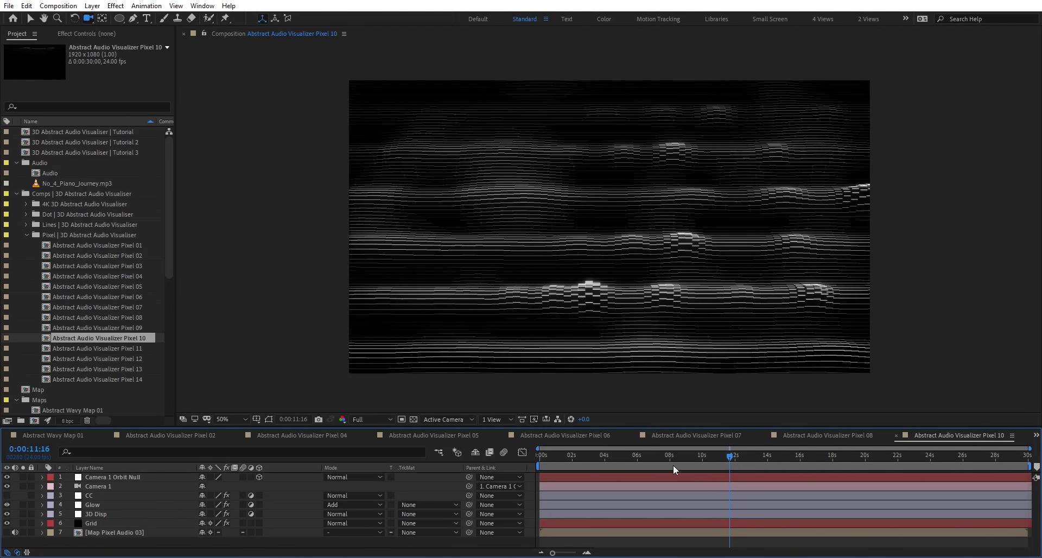
Open Abstract Audio Visualizer Line 08 from the Lines folder and preview it at 0:00:22:02
left_click(26, 224)
double_click(91, 318)
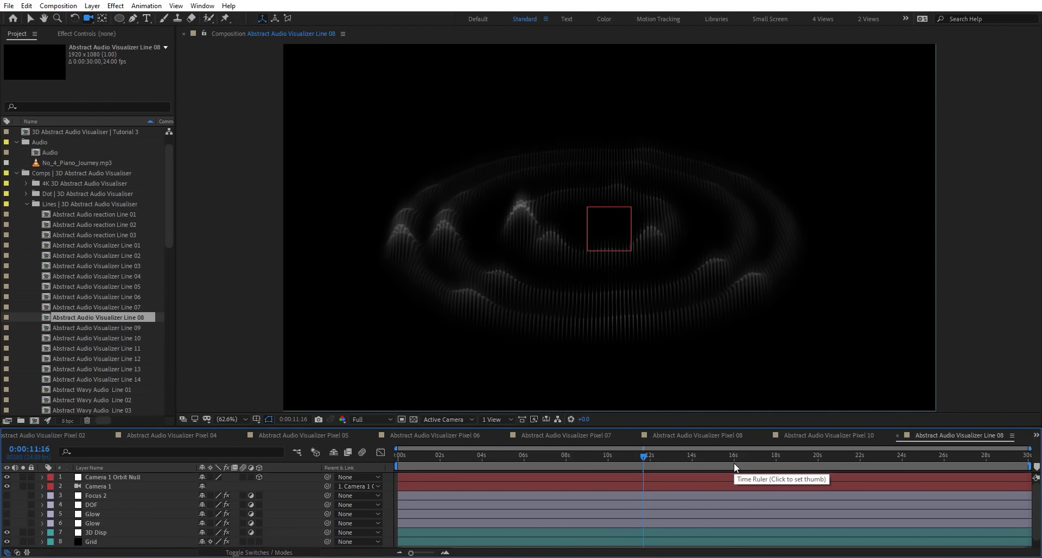
left_click(743, 461)
left_click(861, 461)
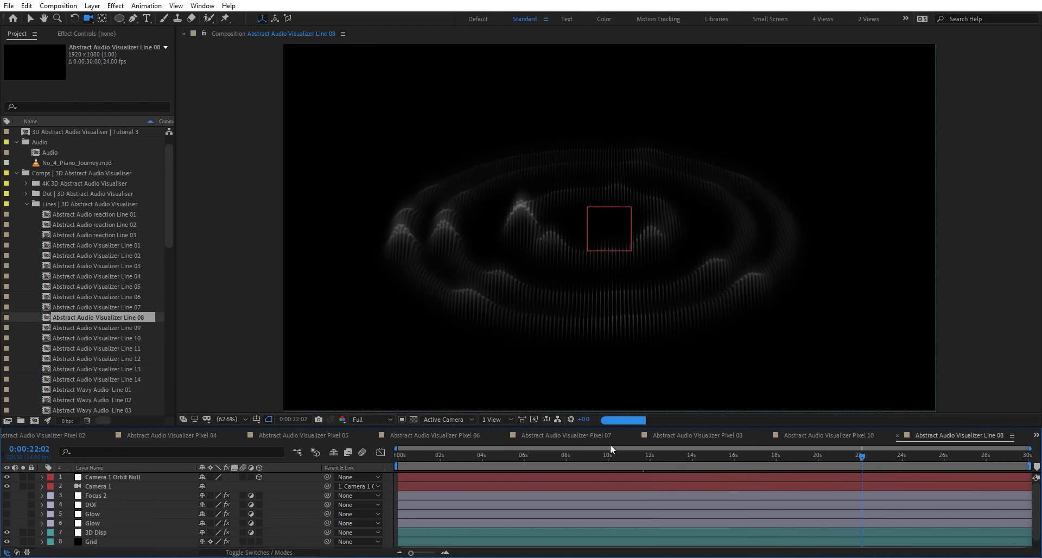
Open Abstract Audio inside Dot 04 and Abstract Audio Mix from the Dot folder, and preview the mix at 0:00:09:00
left_click(26, 194)
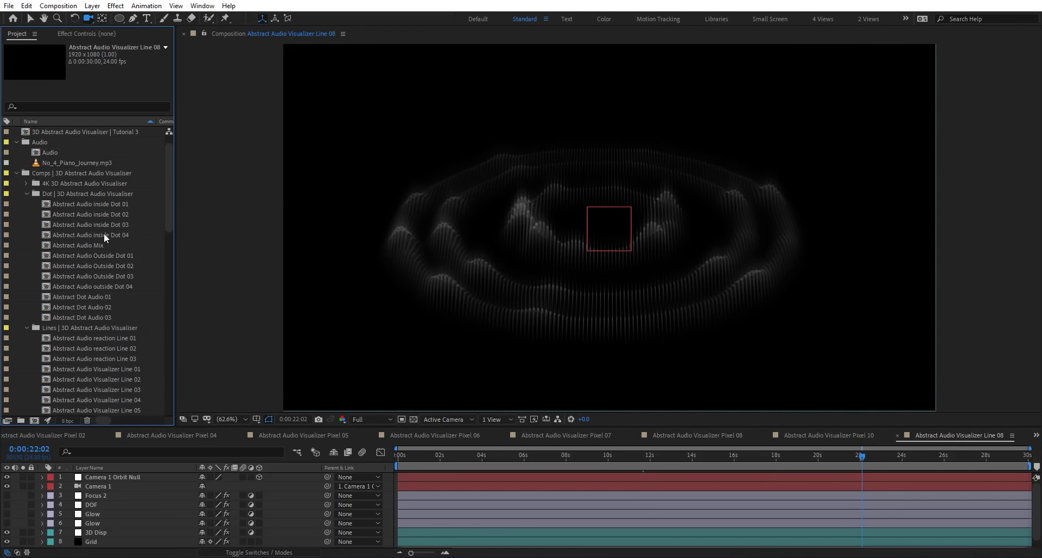
double_click(103, 235)
double_click(65, 245)
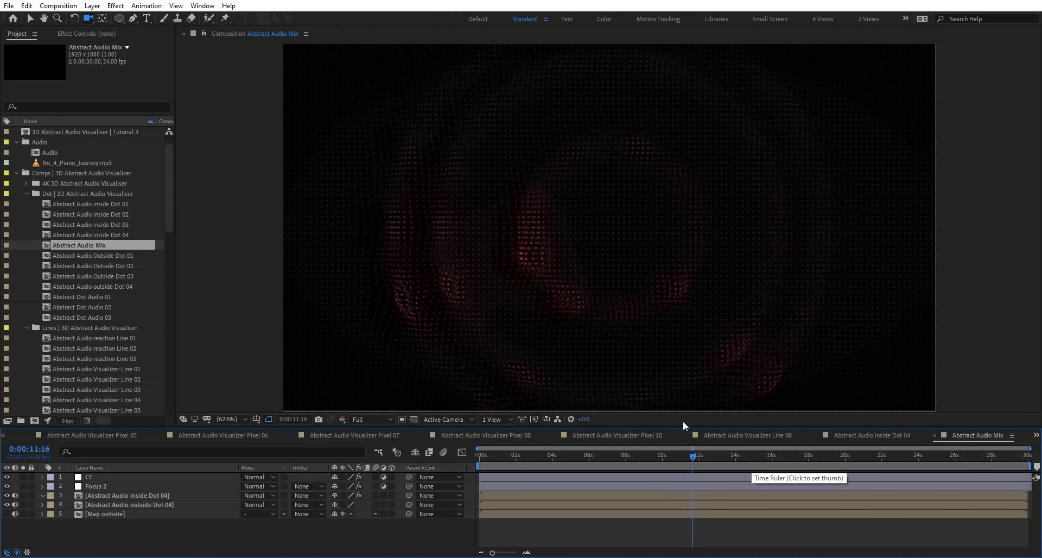
left_click(643, 455)
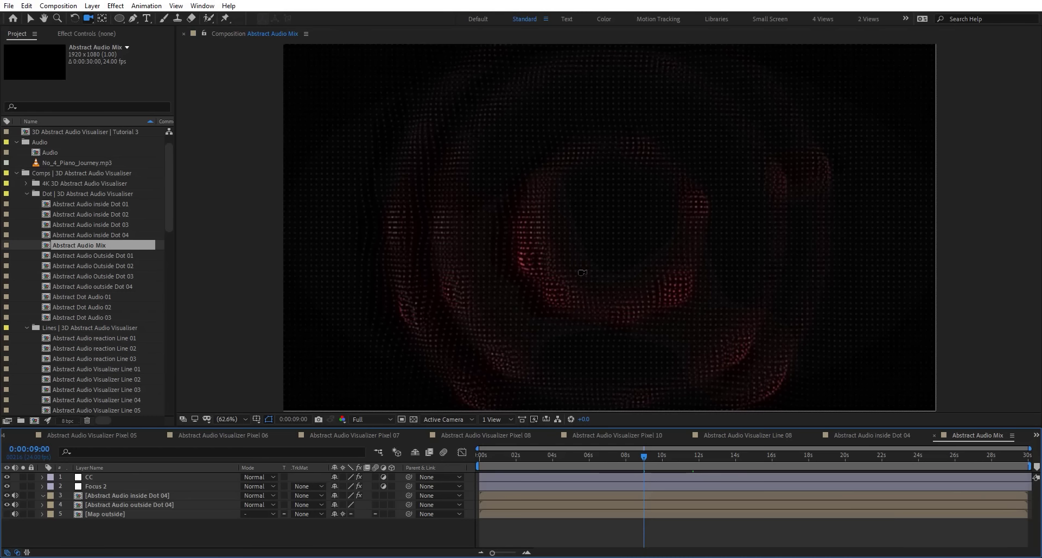
Solo the inside Dot 04 and outside Dot 04 layers of Abstract Audio Mix in turn, and restore the full mix
left_click(23, 496)
left_click(23, 505)
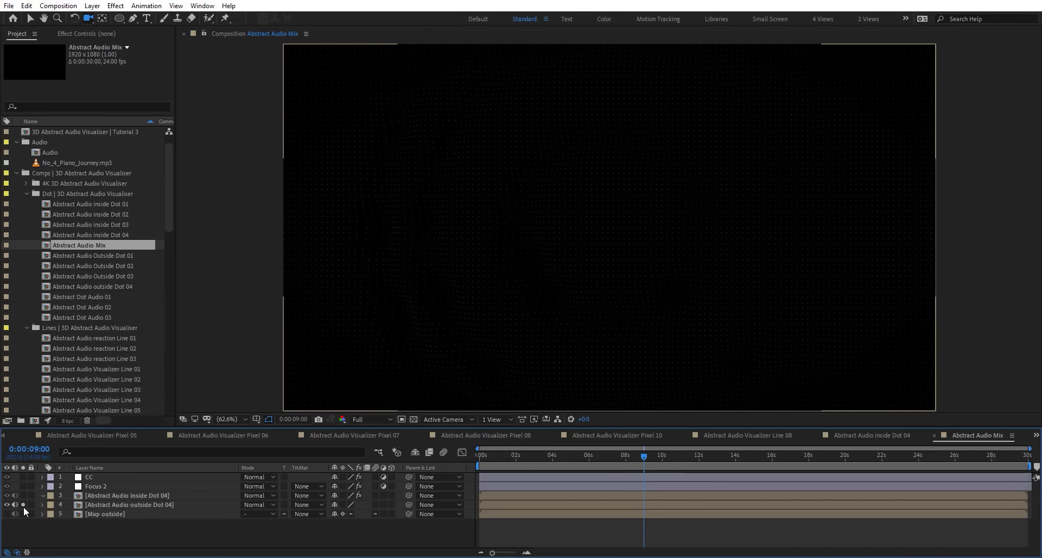
left_click(24, 505)
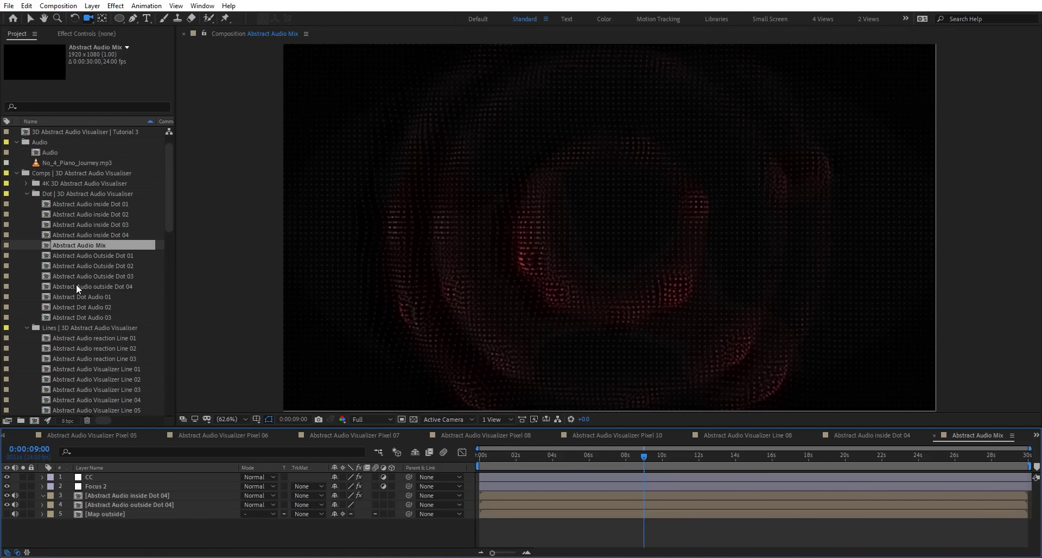
Open 4K 3D Abstract Audio Visualiser 01 from the 4K folder
left_click(26, 183)
scroll(76, 224, "up", 1)
double_click(97, 204)
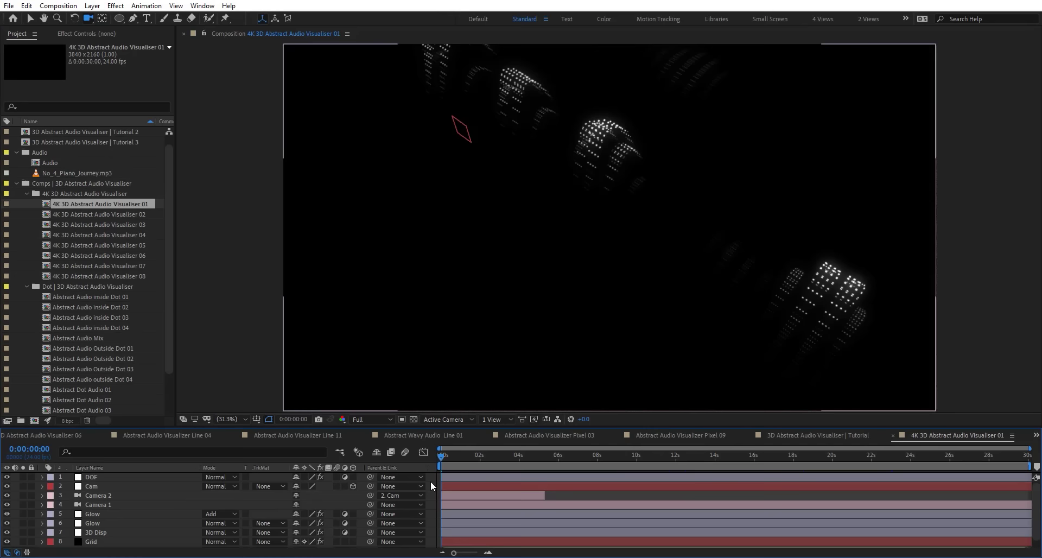